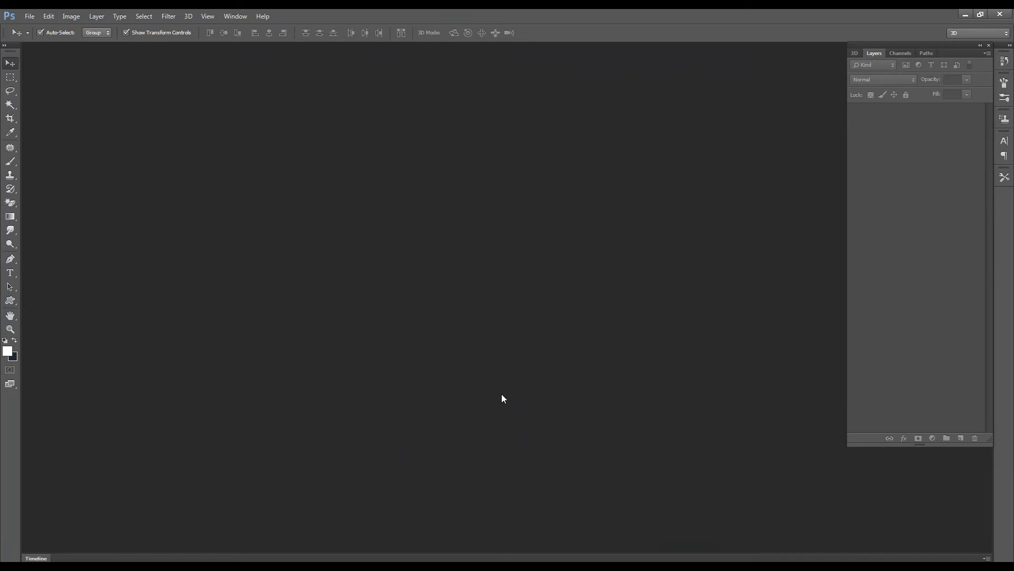
Create a 12 × 10 in, 300 ppi document with a white background
key(ctrl+n)
key(Tab)
key(Tab)
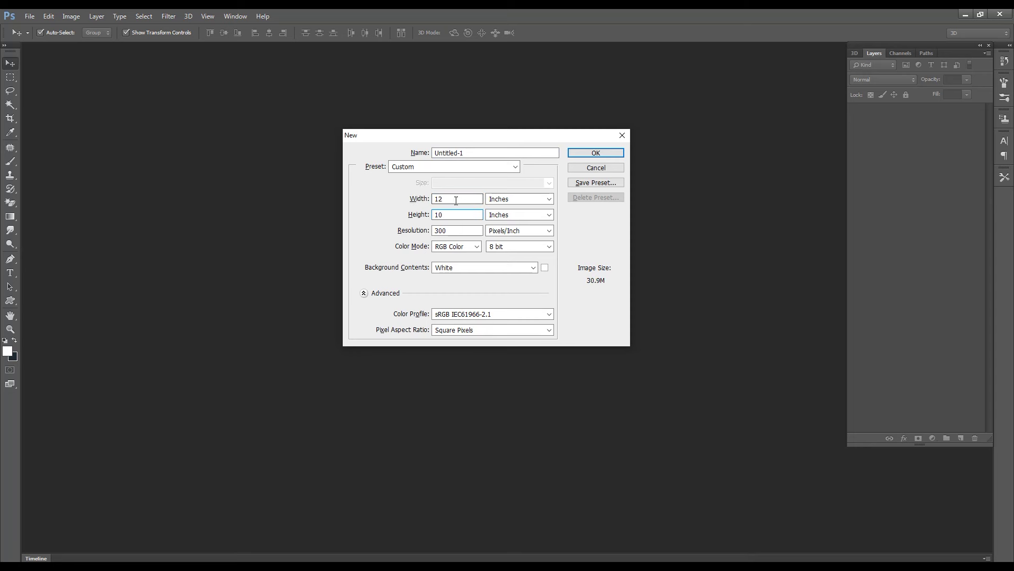
key(Return)
drag(294, 54, 396, 53)
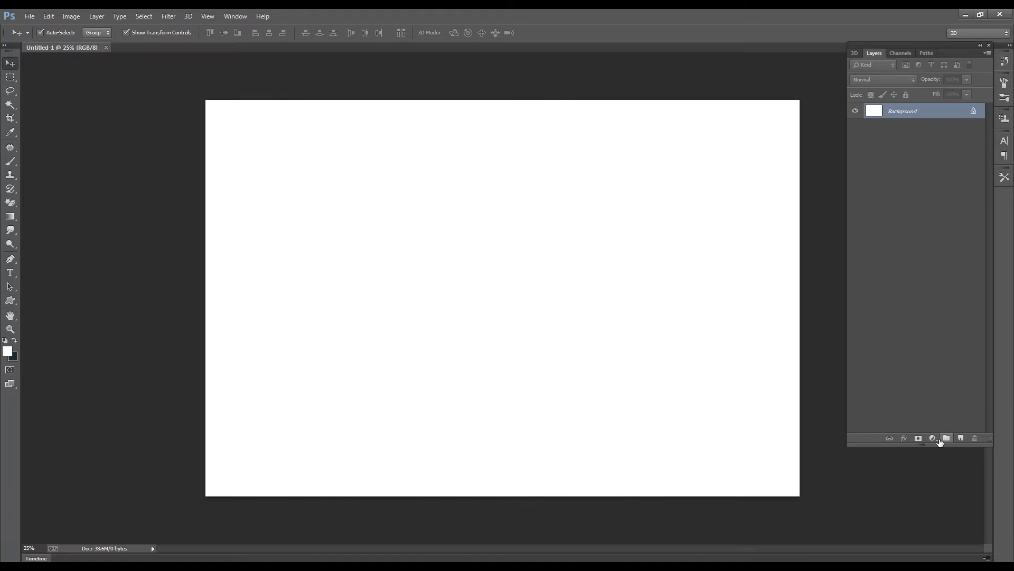
Add a grey Solid Color fill layer
click(933, 438)
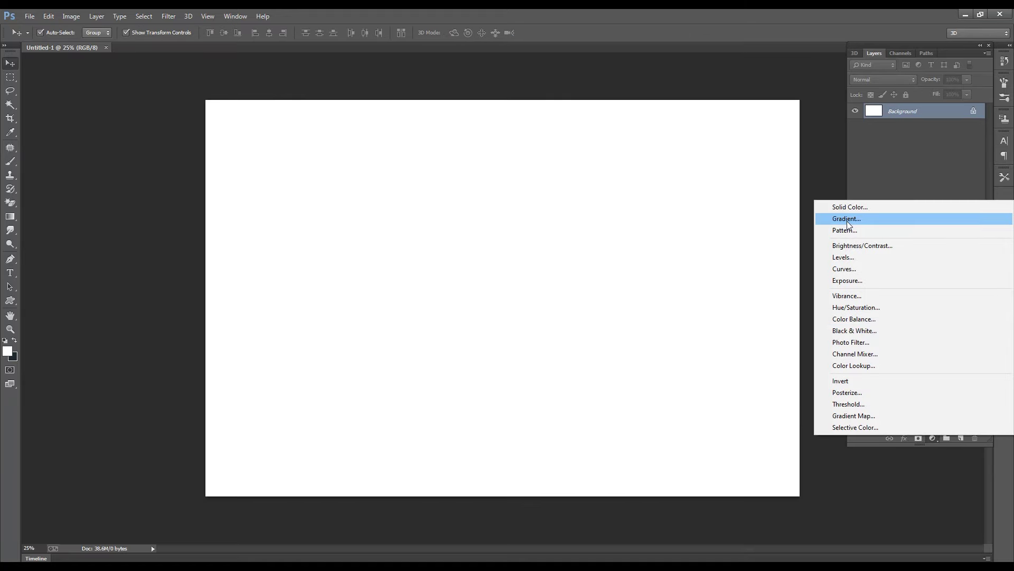
click(845, 206)
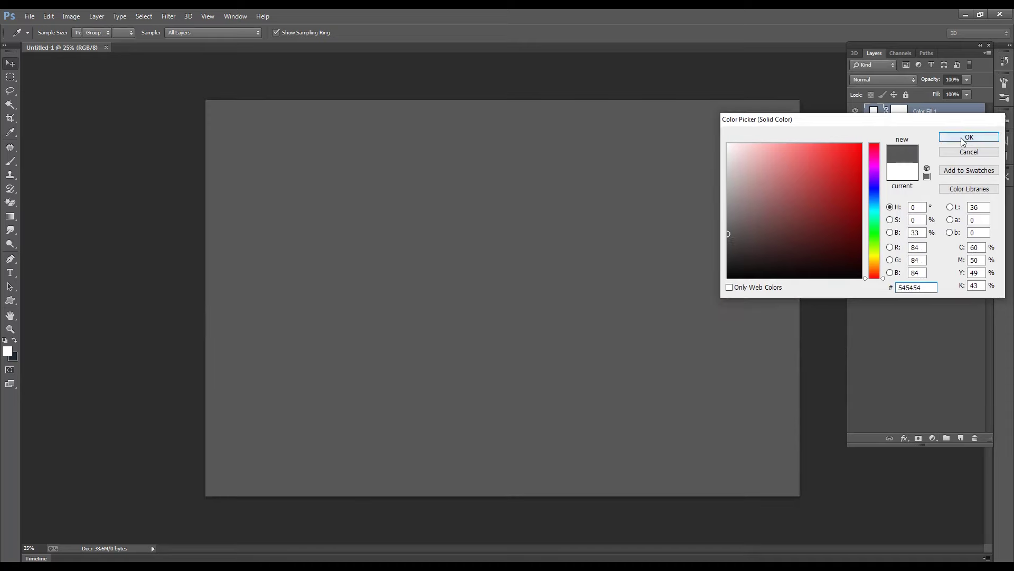
click(970, 138)
Place the soft-glow backdrop image and enlarge it to cover the canvas
key(alt+Tab)
drag(164, 141, 502, 428)
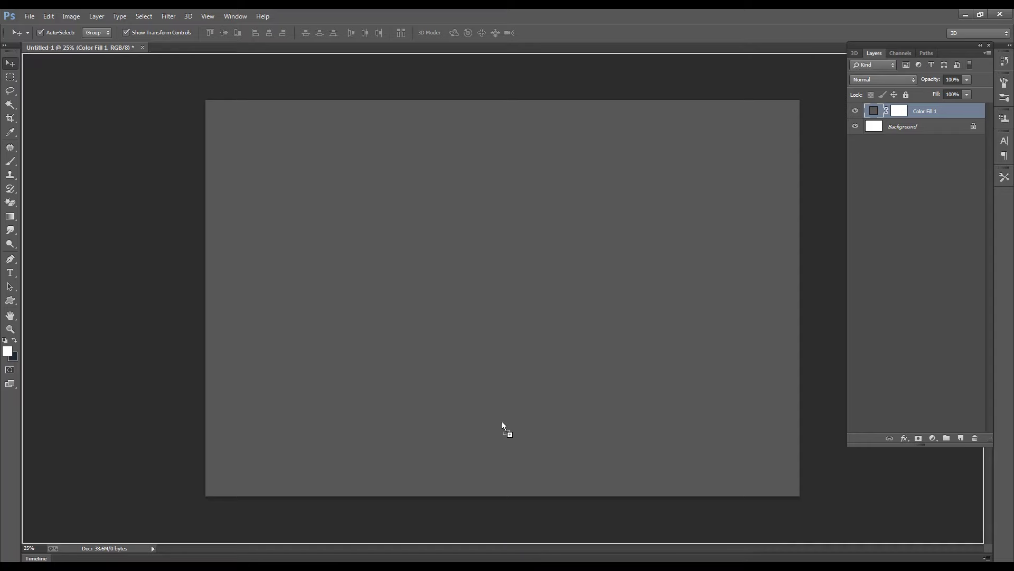
drag(777, 100, 804, 79)
key(Return)
key(ctrl+minus)
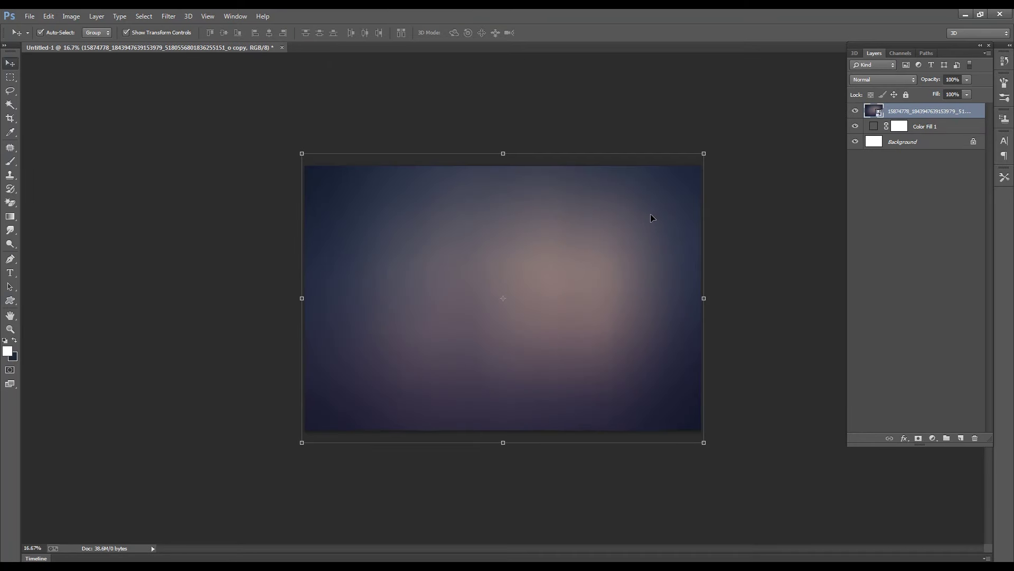
Darken the backdrop with a clipped Hue/Saturation layer at Lightness −38
click(929, 439)
click(910, 320)
click(753, 374)
click(759, 308)
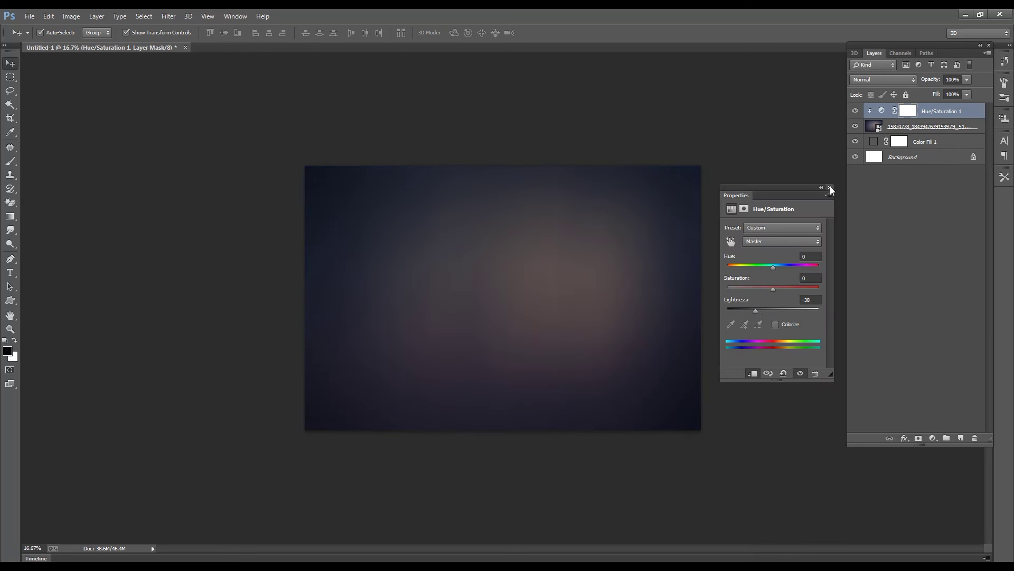
click(830, 187)
key(ctrl+plus)
Open the wooden boat bow PNG from the project image folder
click(335, 561)
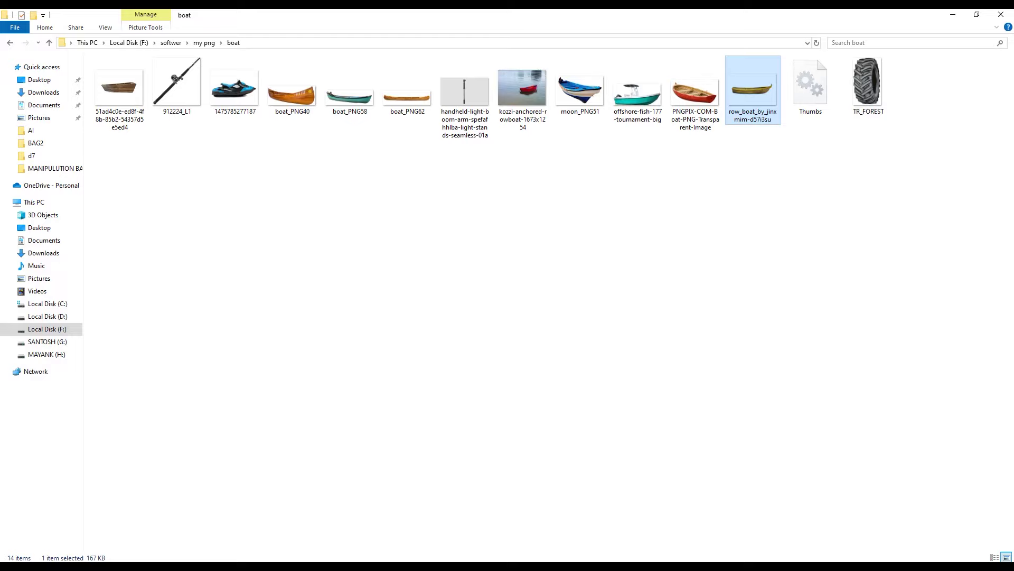
click(954, 13)
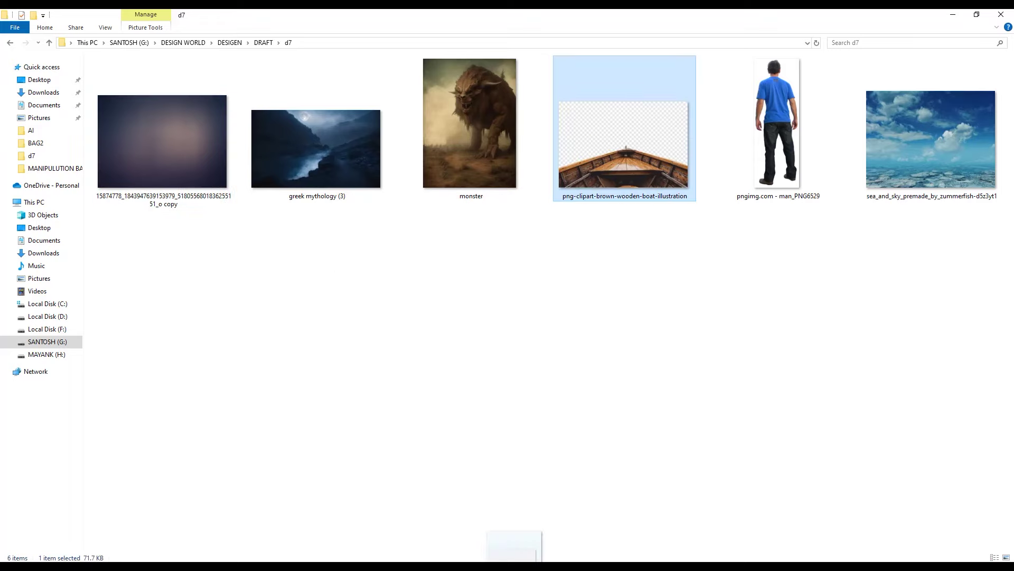
click(511, 560)
drag(265, 246, 306, 281)
Copy the whole boat bow image and close it without saving
key(e)
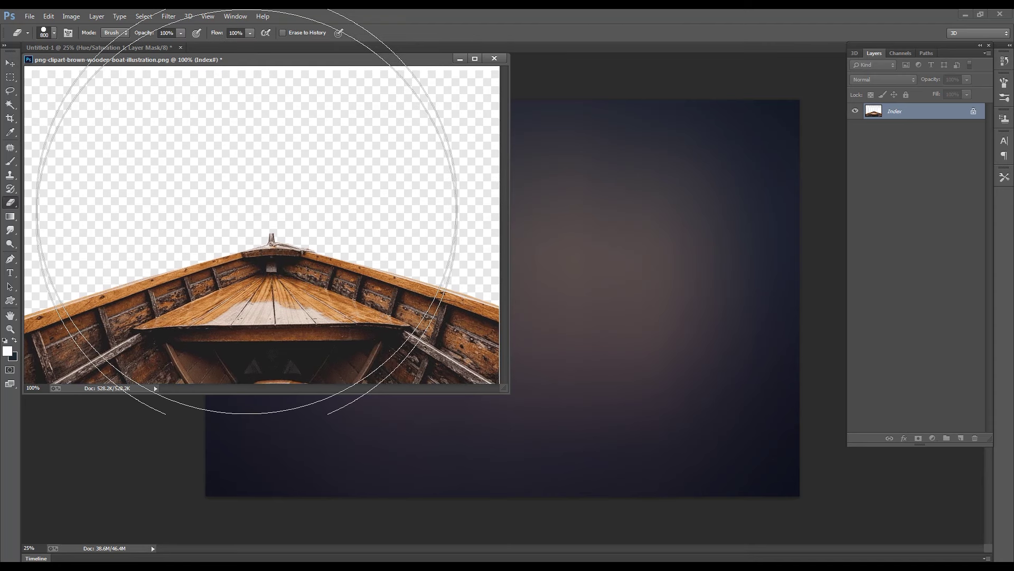
click(247, 203)
click(516, 226)
key(v)
key(ctrl+a)
key(ctrl+c)
key(ctrl+w)
key(n)
Paste the boat into the composition and move it to the bottom edge
key(ctrl+v)
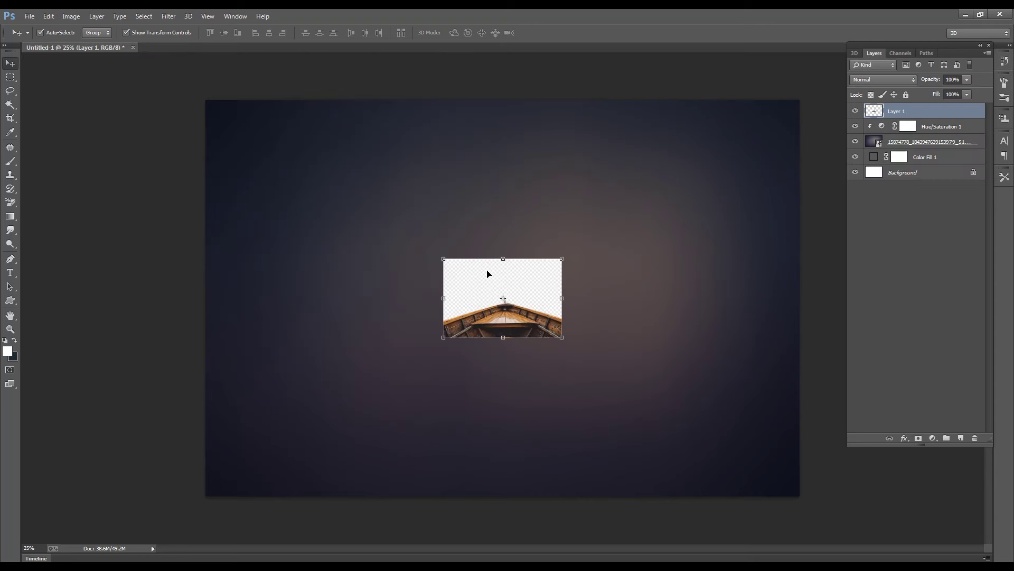
key(e)
key(v)
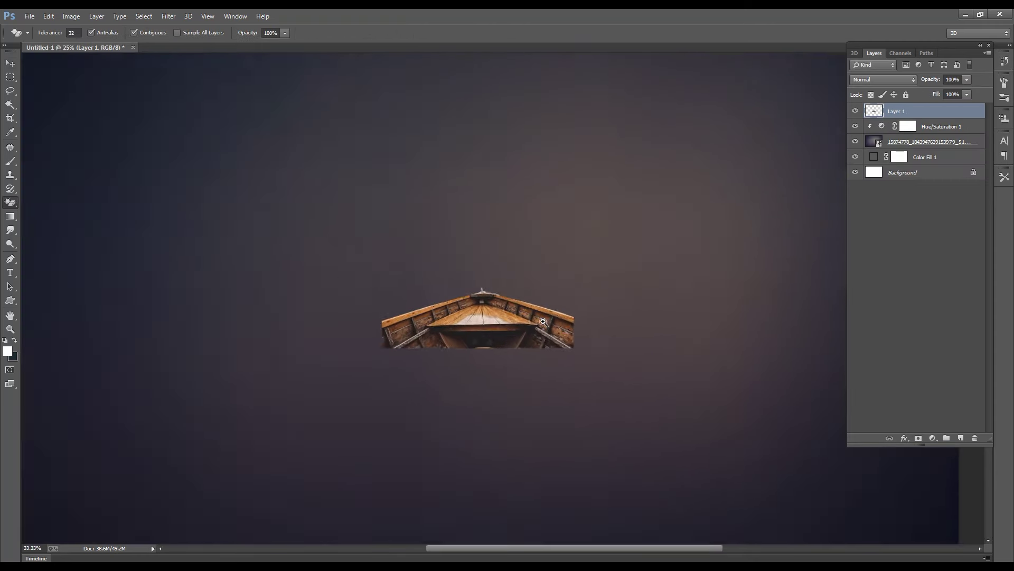
drag(504, 322, 505, 369)
drag(509, 432, 508, 473)
Enlarge the boat to about 150% and open the Liquify filter
key(ctrl+t)
drag(561, 449, 649, 423)
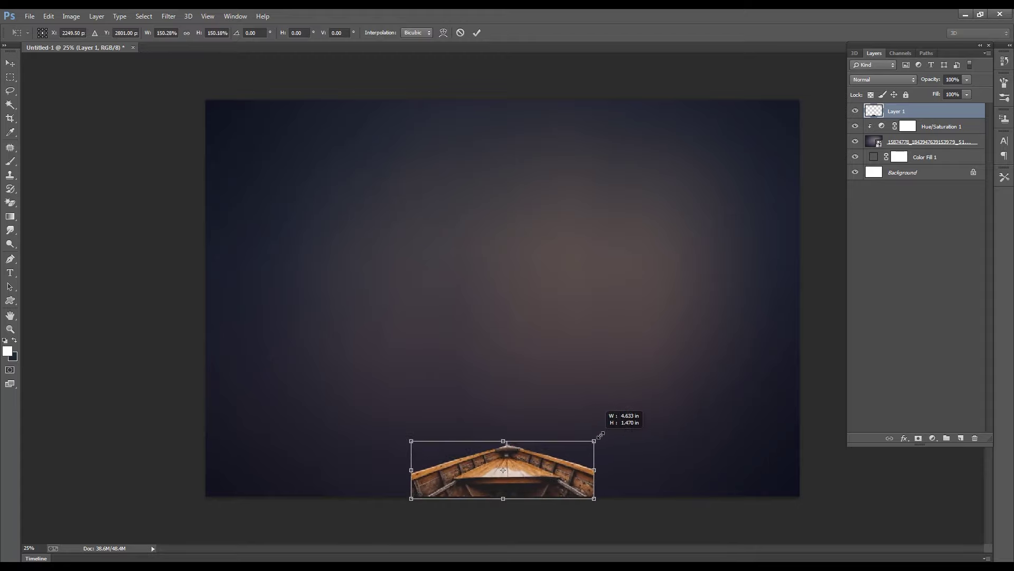
key(Return)
key(ctrl+minus)
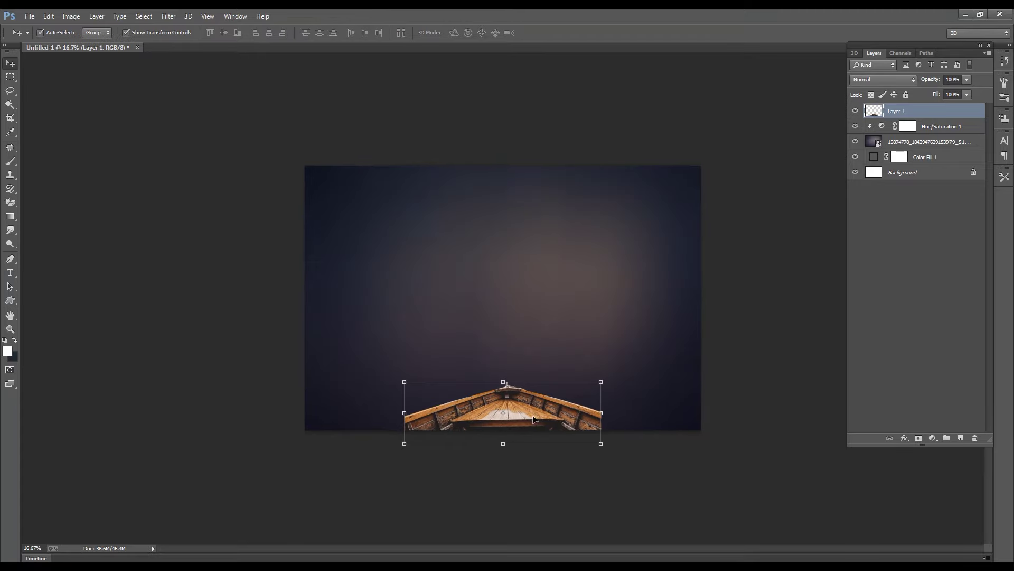
key(ctrl+shift+x)
Use a size-700 Forward Warp to curve the boat's left and right hull edges, then apply
drag(280, 481, 217, 523)
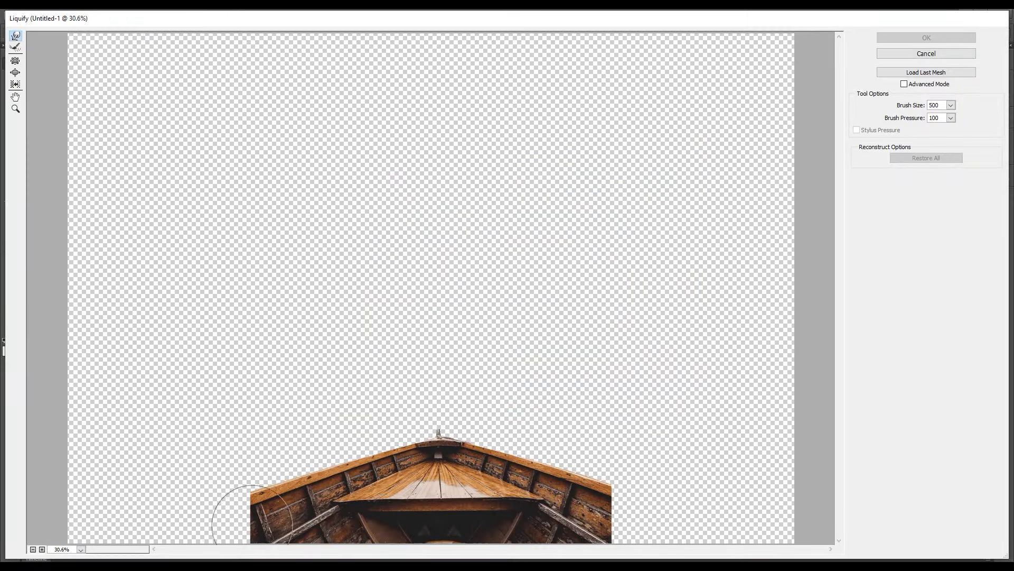
key(ctrl+minus)
key(ctrl+minus)
key(ctrl+minus)
drag(362, 370, 323, 395)
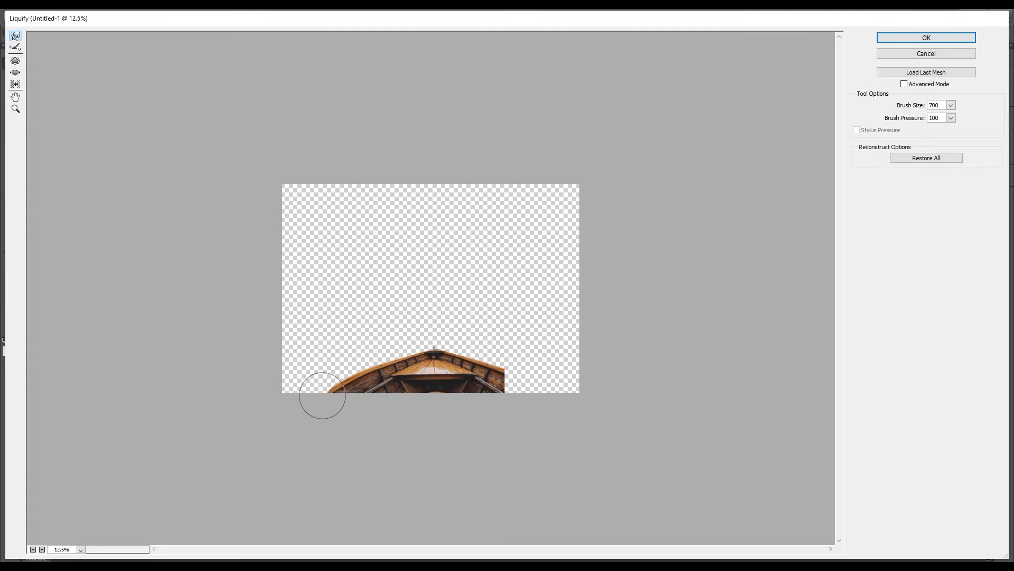
mouse_move(503, 374)
mouse_down()
mouse_move(547, 401)
mouse_move(508, 379)
mouse_move(542, 385)
mouse_up()
drag(341, 367, 347, 365)
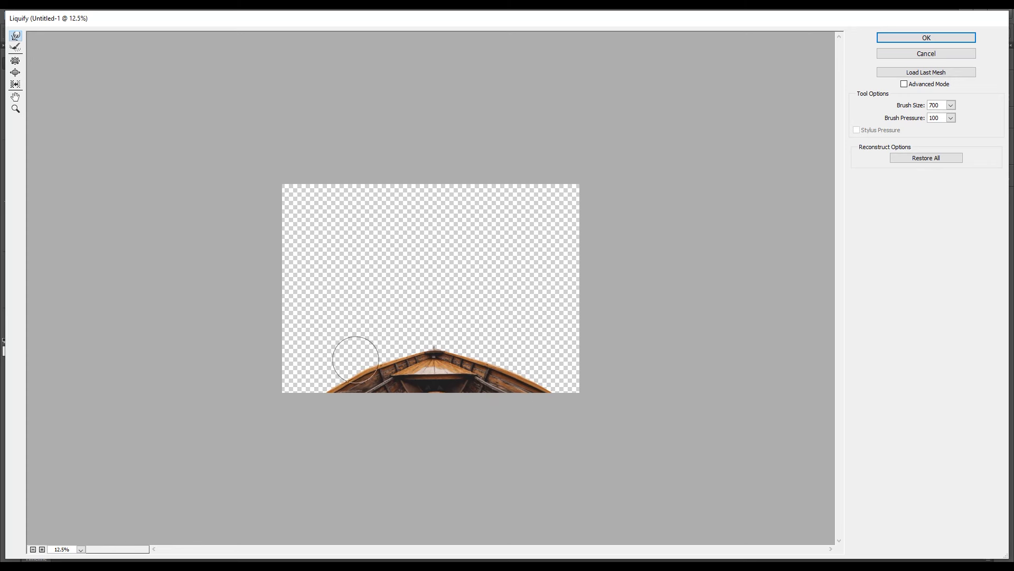
drag(355, 382, 370, 365)
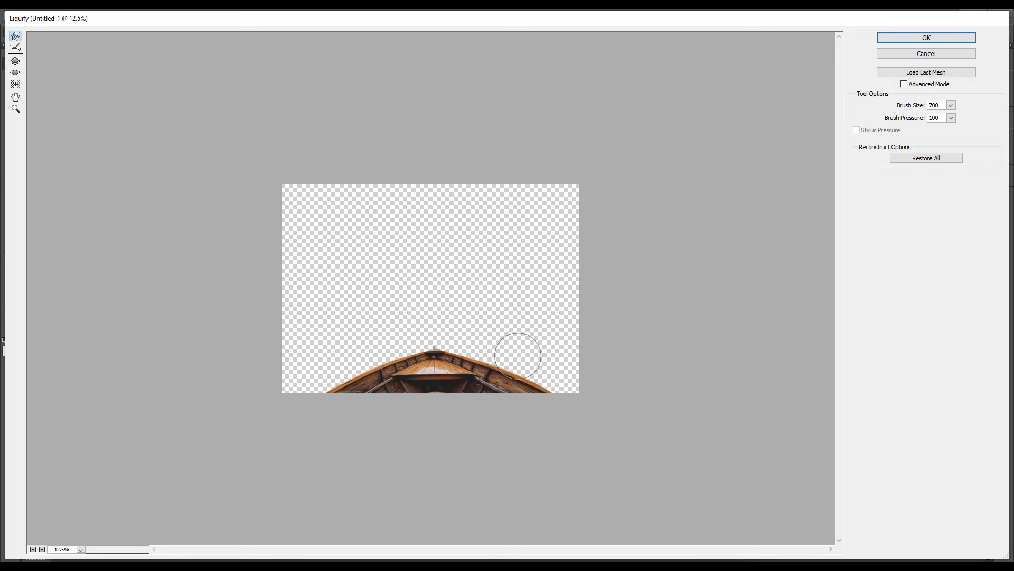
click(900, 35)
Narrow the boat's width with Free Transform
drag(490, 405, 487, 410)
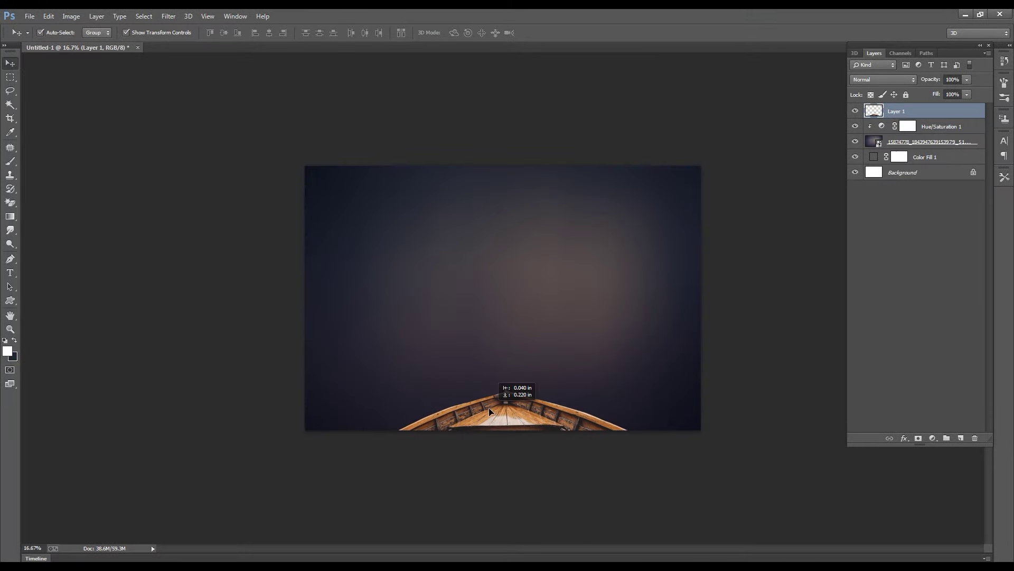
drag(661, 418, 610, 417)
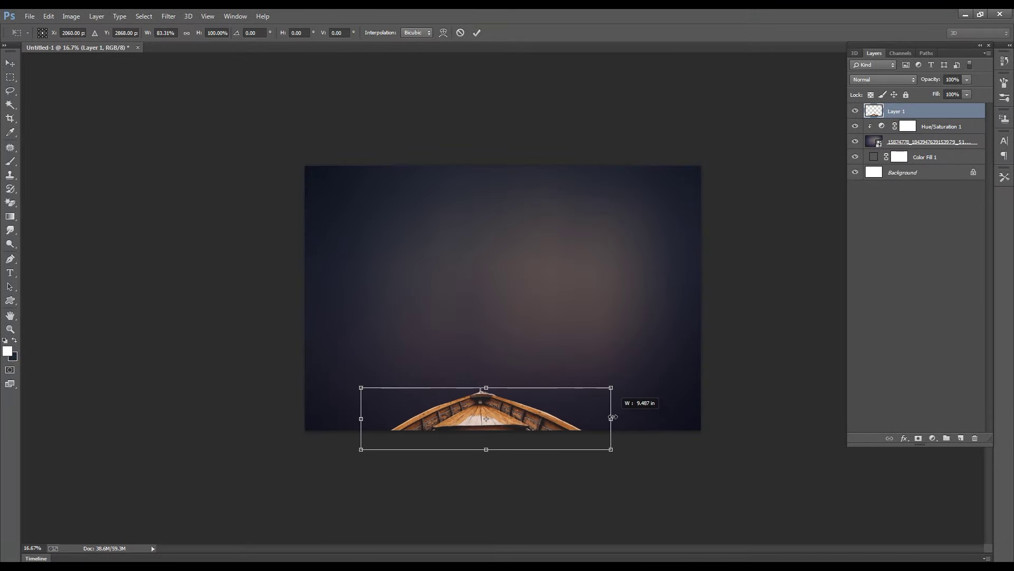
drag(525, 414, 536, 413)
key(Return)
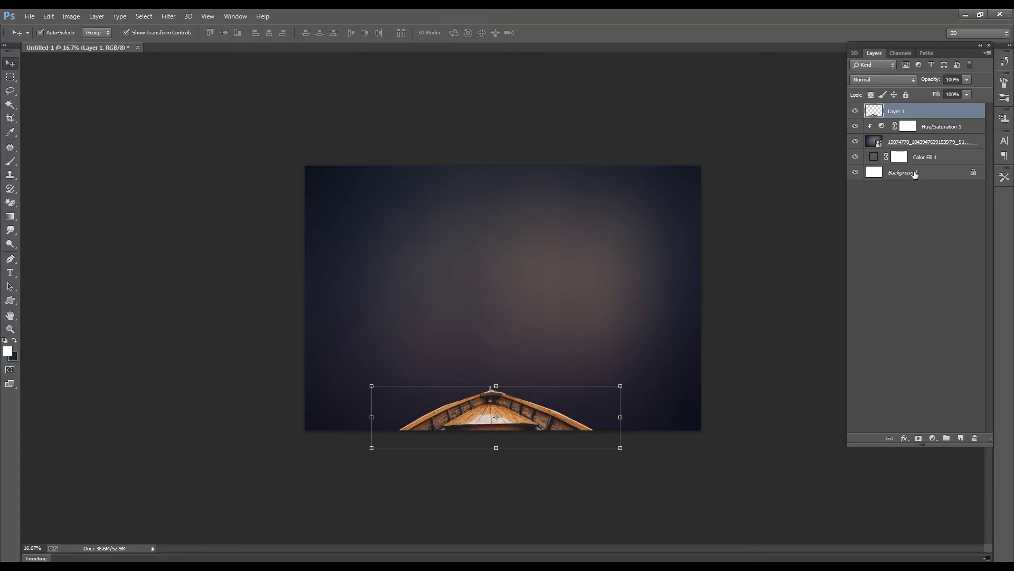
Centre the boat horizontally by aligning it with the Background layer
ctrl+click(914, 174)
click(269, 36)
right_click(502, 217)
click(528, 266)
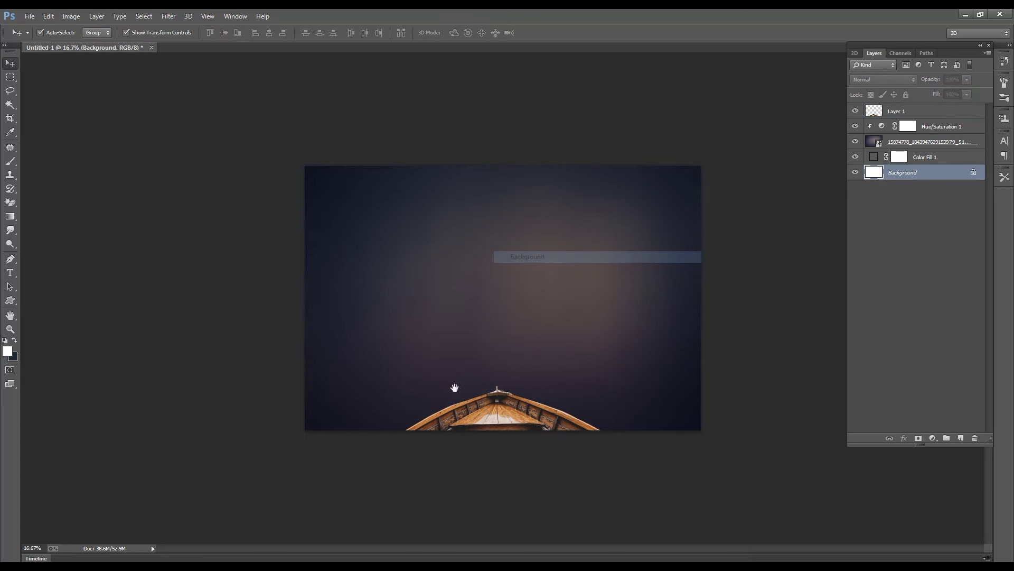
key(ctrl+plus)
Add a clipped Hue/Saturation to the boat: Saturation −30, Lightness −38
click(929, 438)
click(898, 297)
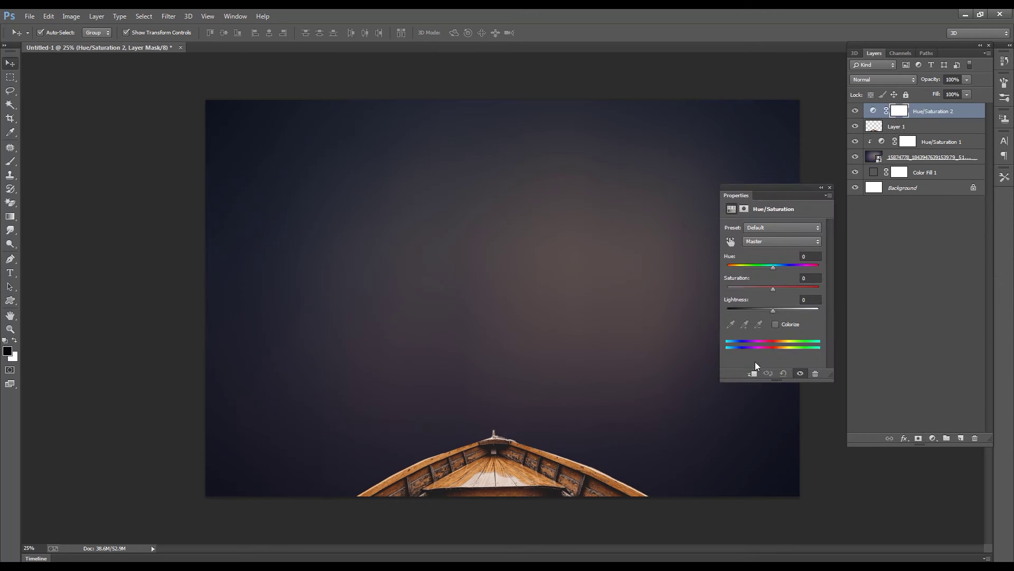
drag(762, 309, 759, 288)
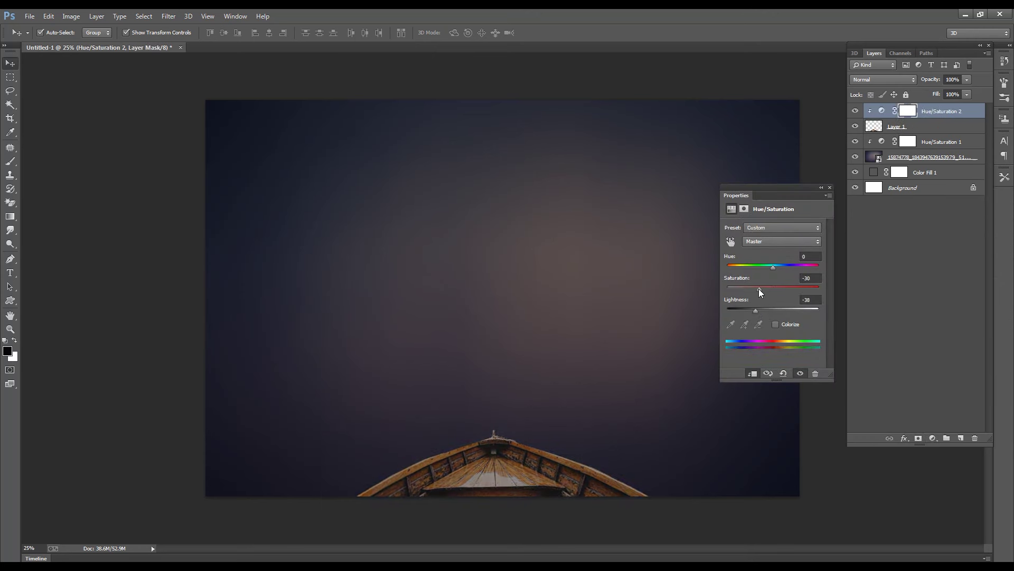
click(829, 188)
Open the stormy lighthouse seascape landscape-5083247_1920.jpg from the my png > nadi folder
click(975, 13)
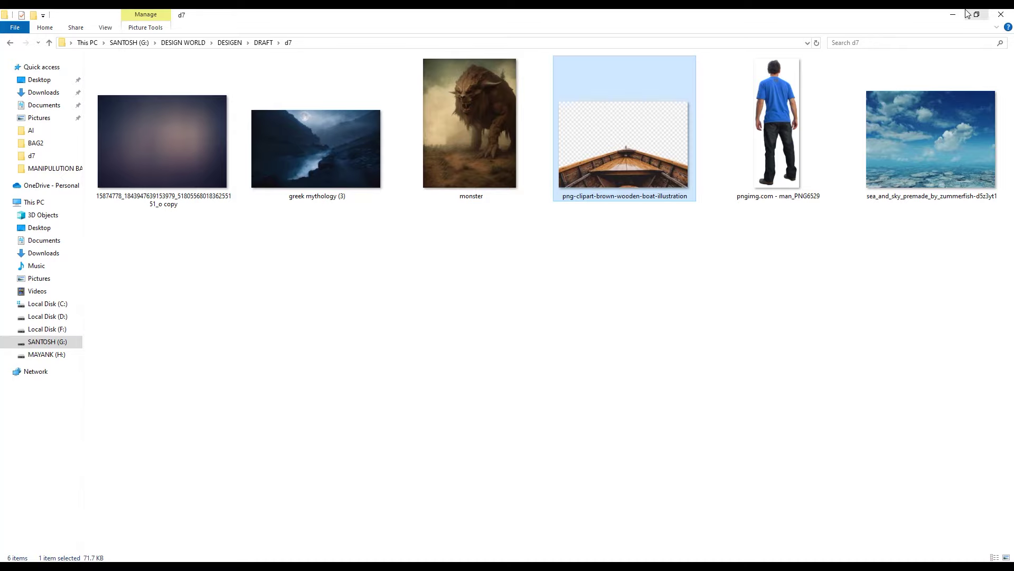
double_click(95, 339)
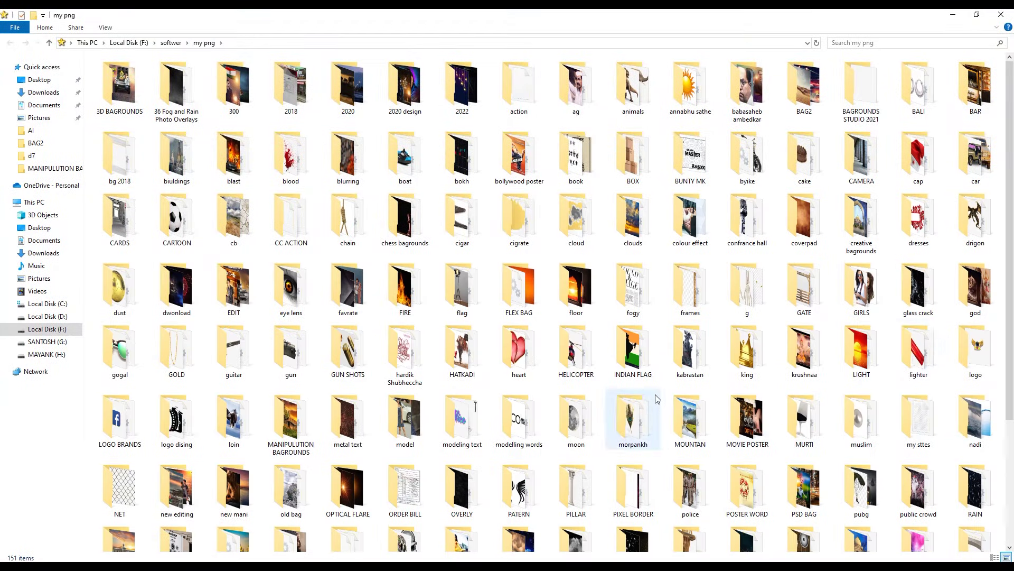
double_click(975, 419)
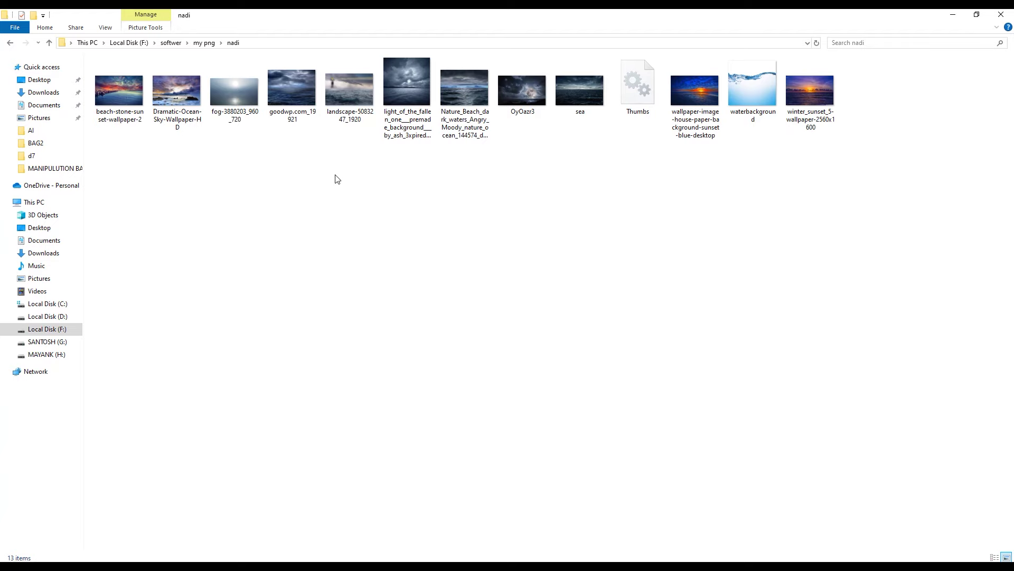
double_click(349, 90)
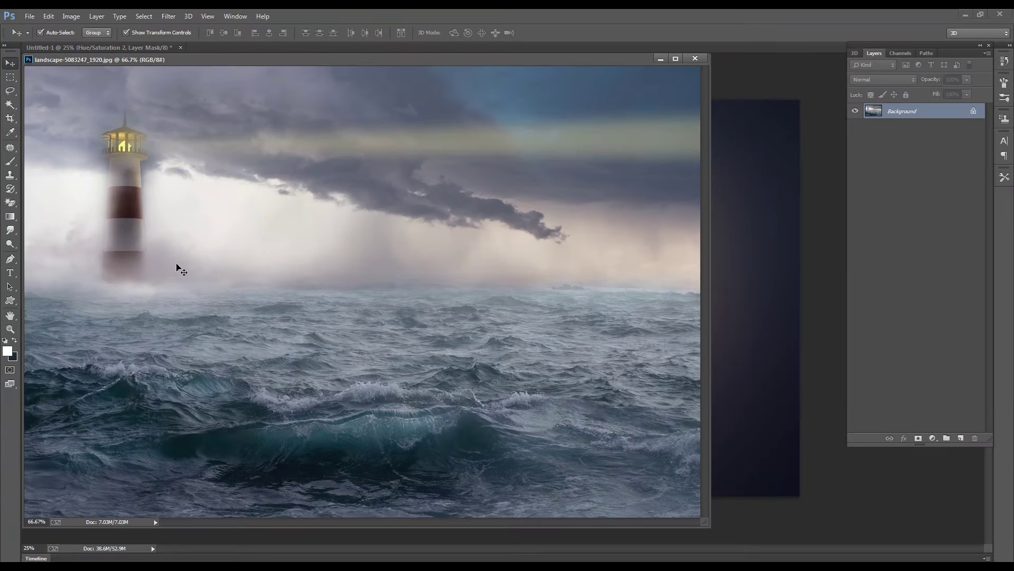
click(10, 77)
Copy the sea from horizon to bottom and paste it into the composition
drag(24, 284, 700, 516)
key(ctrl+c)
key(ctrl+w)
key(ctrl+v)
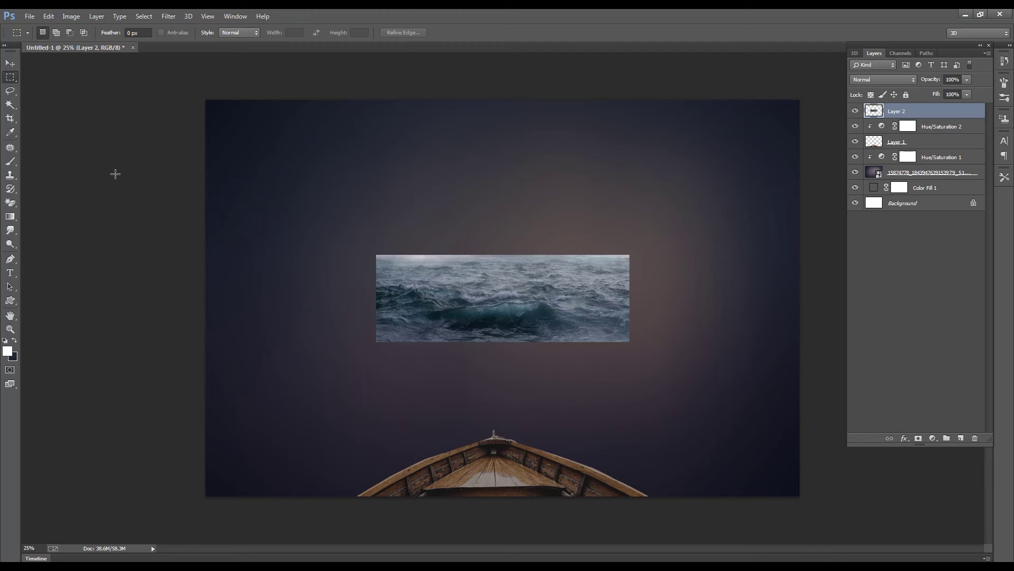
Enlarge the sea to cover the lower canvas and move it beneath the boat
click(10, 65)
mouse_move(628, 255)
mouse_down()
mouse_move(811, 307)
mouse_move(819, 294)
mouse_up()
key(Return)
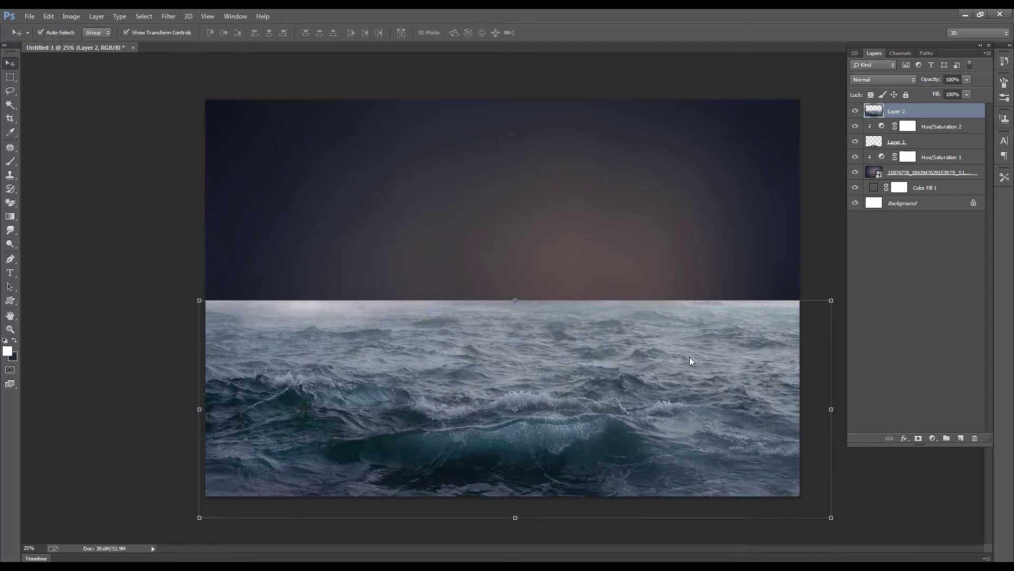
key(ctrl+bracketleft)
key(ctrl+minus)
key(ctrl+bracketleft)
key(ctrl+plus)
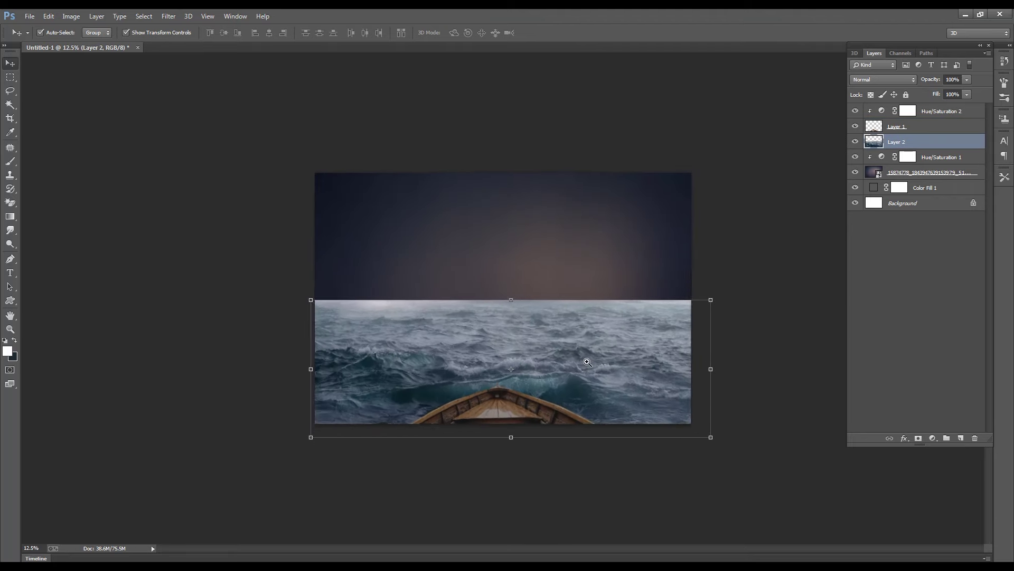
Stretch the sea layer taller toward the sky and add a layer mask to it
drag(512, 300, 512, 280)
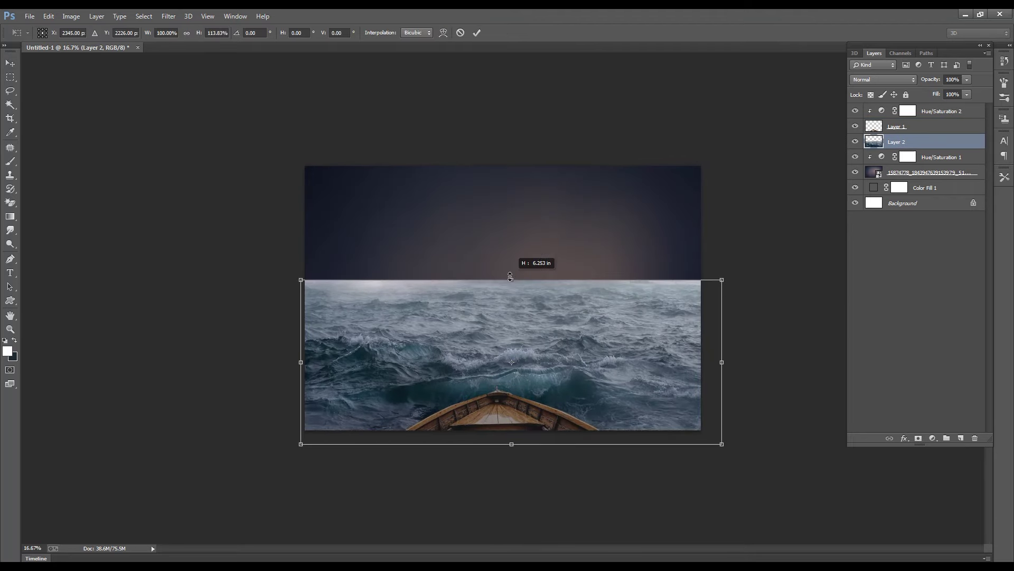
click(919, 432)
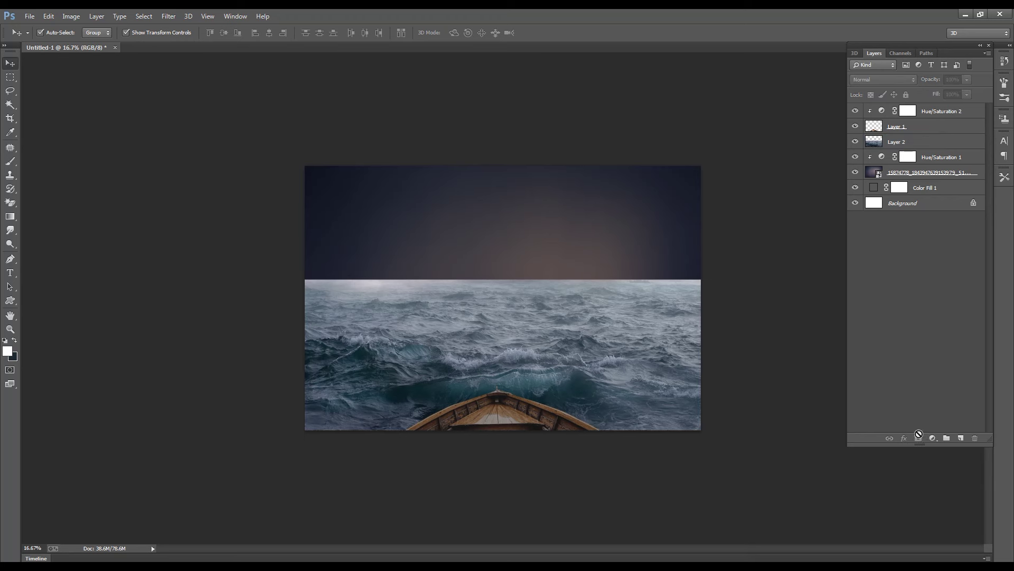
click(872, 112)
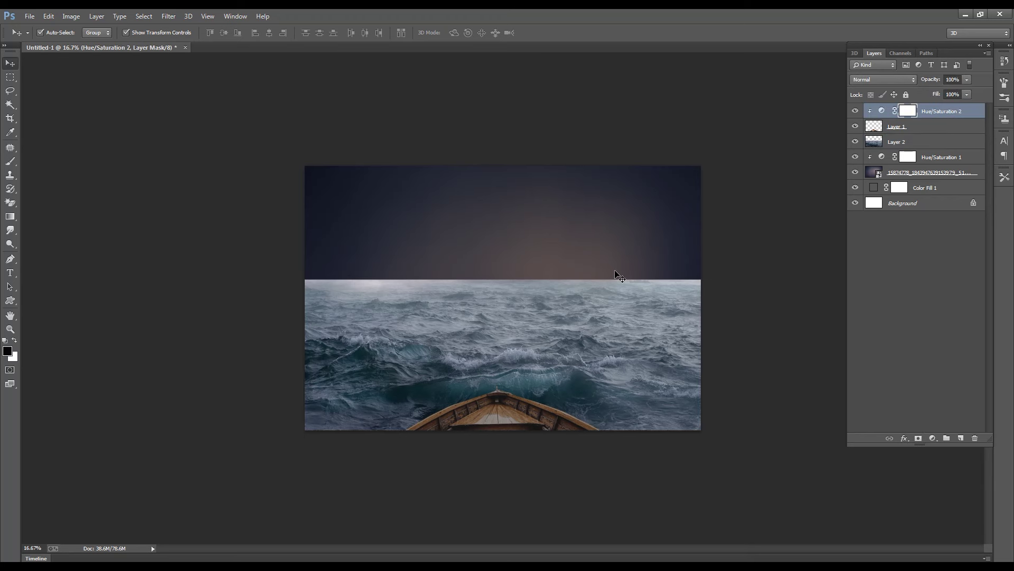
click(898, 142)
click(918, 438)
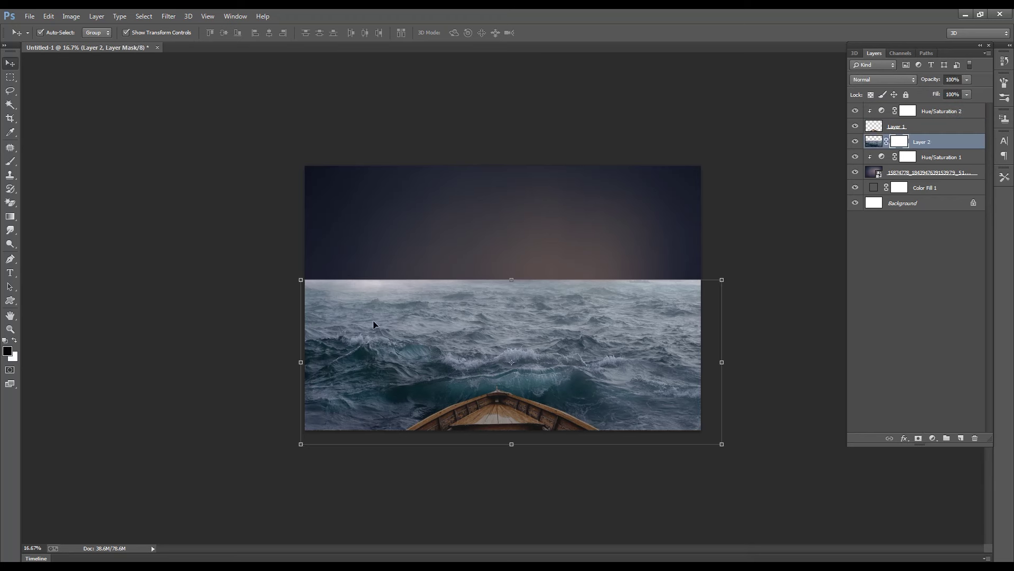
click(10, 161)
Paint out the sea's hard horizon on its mask with a large soft black brush at 17% opacity
key(bracketright)
key(bracketright)
key(bracketright)
mouse_move(248, 254)
mouse_down()
mouse_move(736, 253)
mouse_move(654, 287)
mouse_move(536, 269)
mouse_move(301, 278)
mouse_up()
drag(222, 33, 201, 32)
key(bracketright)
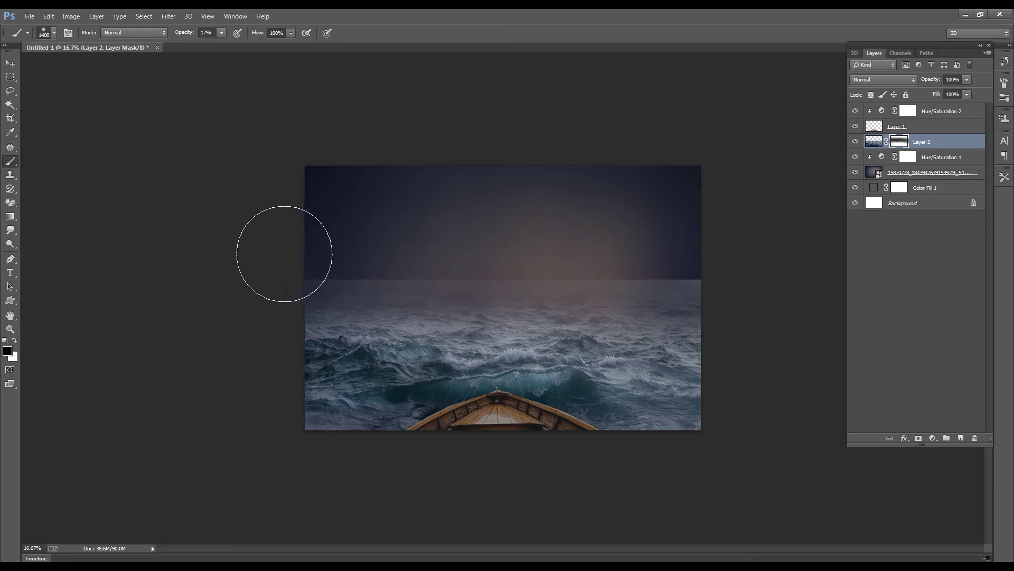
mouse_move(294, 254)
mouse_down()
mouse_move(451, 245)
mouse_move(665, 281)
mouse_move(496, 297)
mouse_move(315, 233)
mouse_up()
mouse_move(748, 367)
mouse_down()
mouse_move(446, 366)
mouse_move(229, 331)
mouse_up()
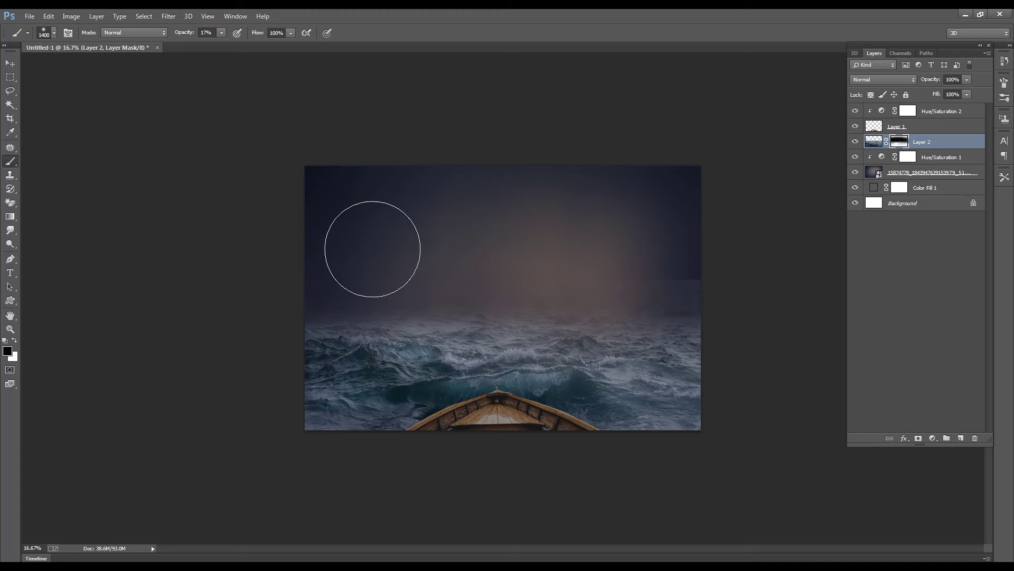
mouse_move(650, 249)
mouse_down()
mouse_move(652, 280)
mouse_move(544, 271)
mouse_move(539, 193)
mouse_up()
key(ctrl+plus)
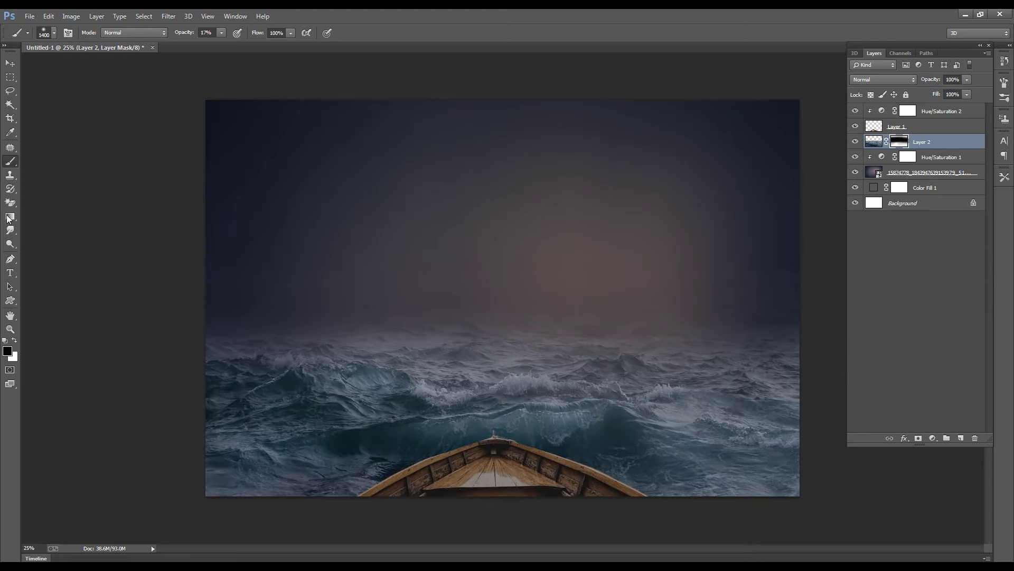
key(g)
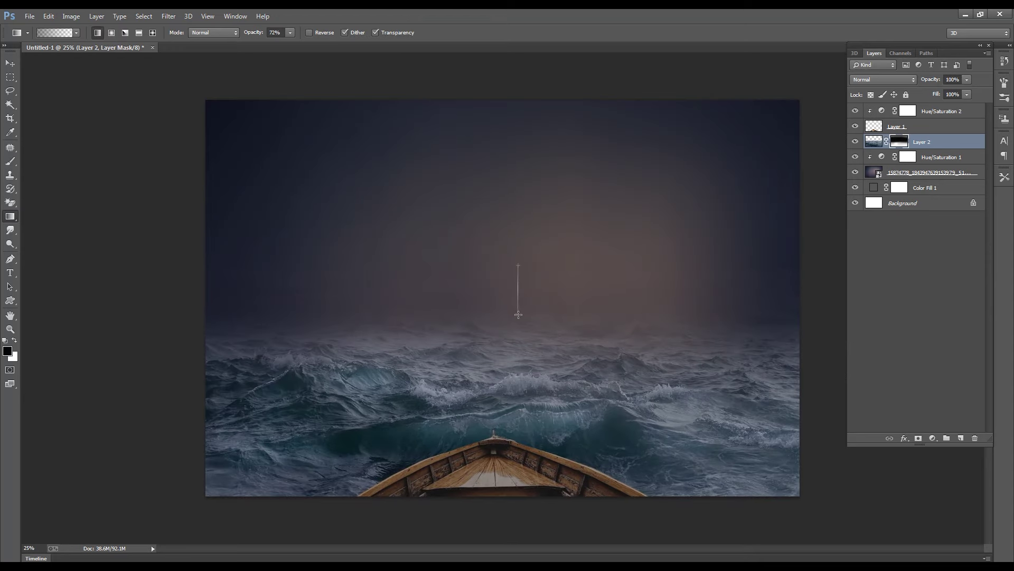
key(ctrl+minus)
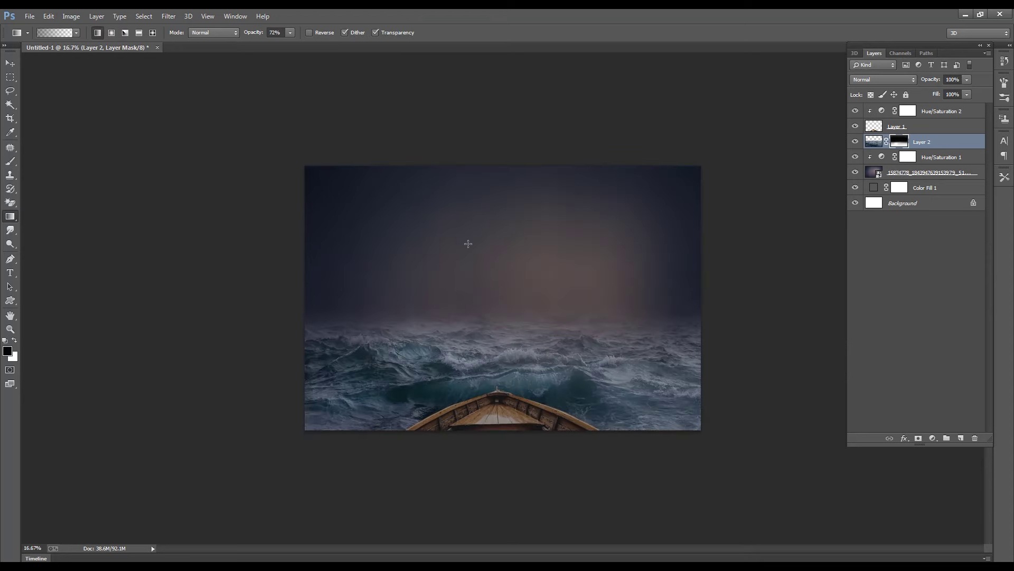
click(874, 141)
Clip a Hue/Saturation layer to the sea with Hue +21, Saturation −23, Lightness −37
click(933, 438)
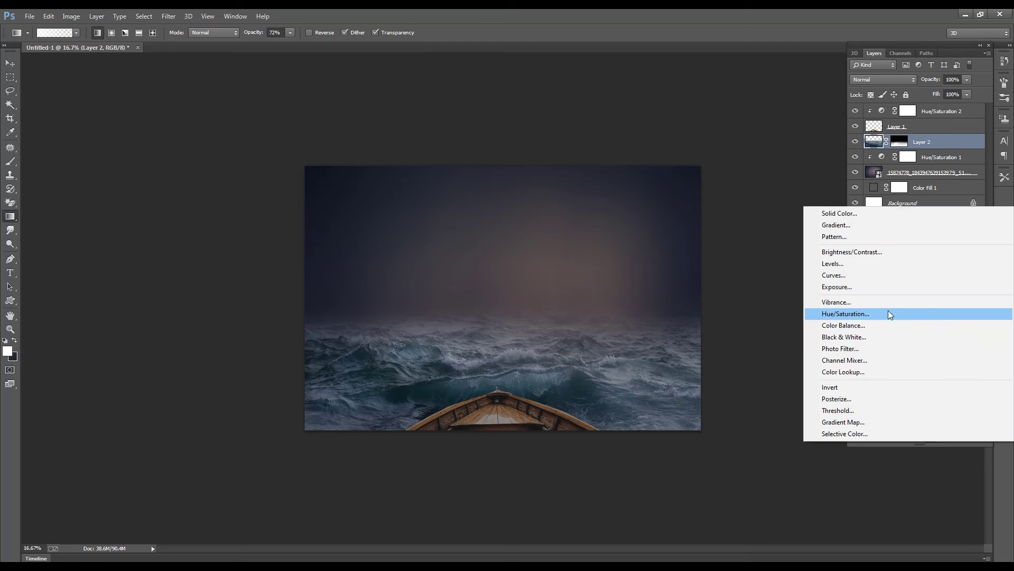
click(888, 310)
click(753, 373)
mouse_move(773, 310)
mouse_down()
mouse_move(756, 310)
mouse_move(743, 290)
mouse_move(767, 289)
mouse_move(783, 264)
mouse_up()
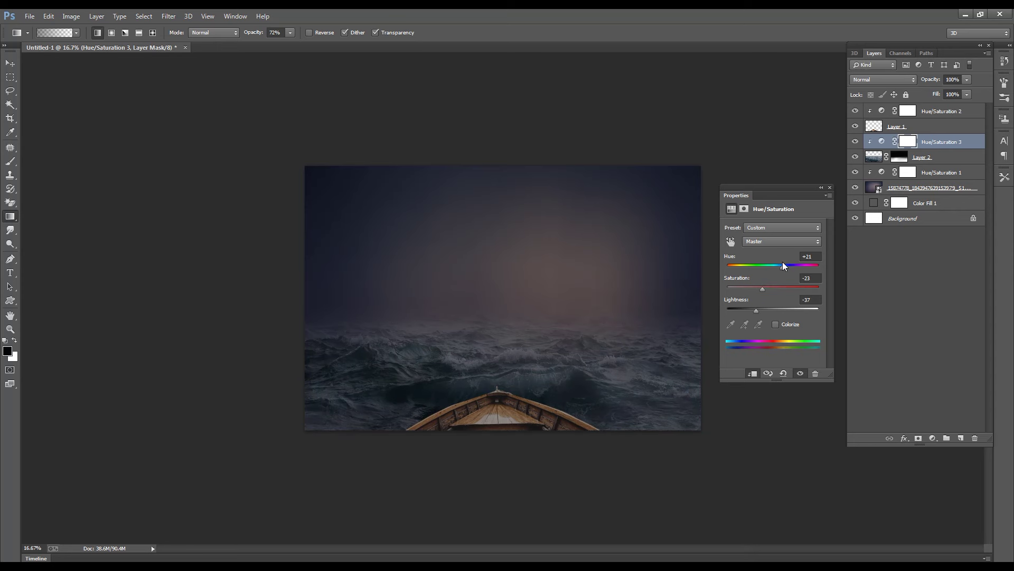
click(830, 188)
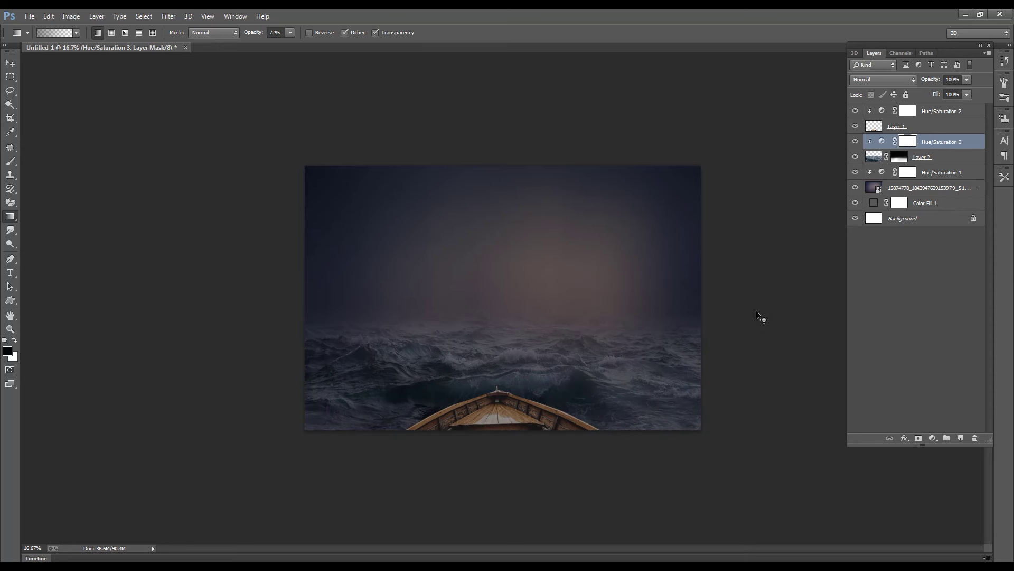
key(ctrl+plus)
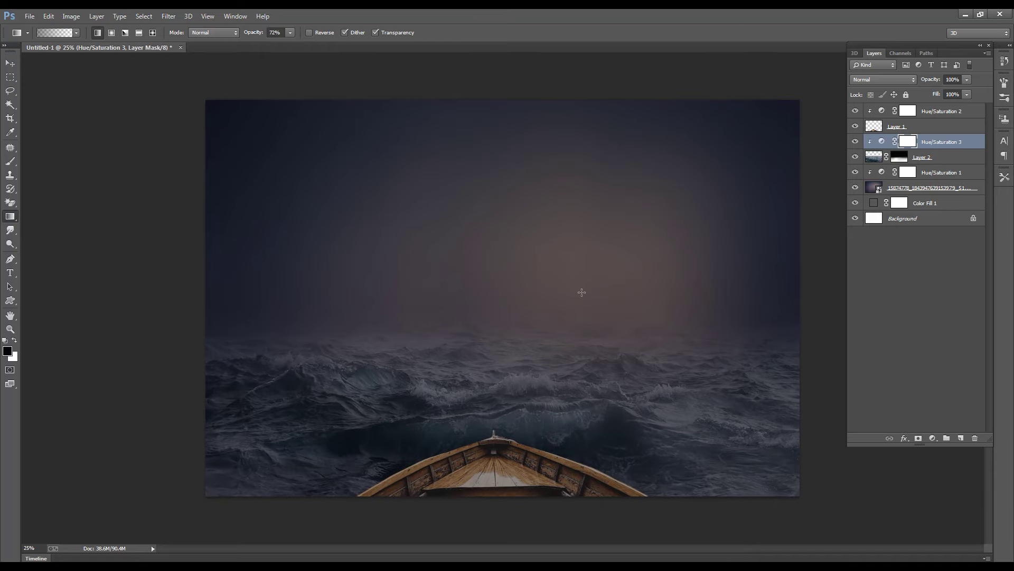
key(ctrl+minus)
Bring the man in the blue T-shirt into the scene above the boat
click(343, 547)
mouse_move(782, 137)
mouse_down()
mouse_move(526, 552)
mouse_move(347, 181)
mouse_up()
key(v)
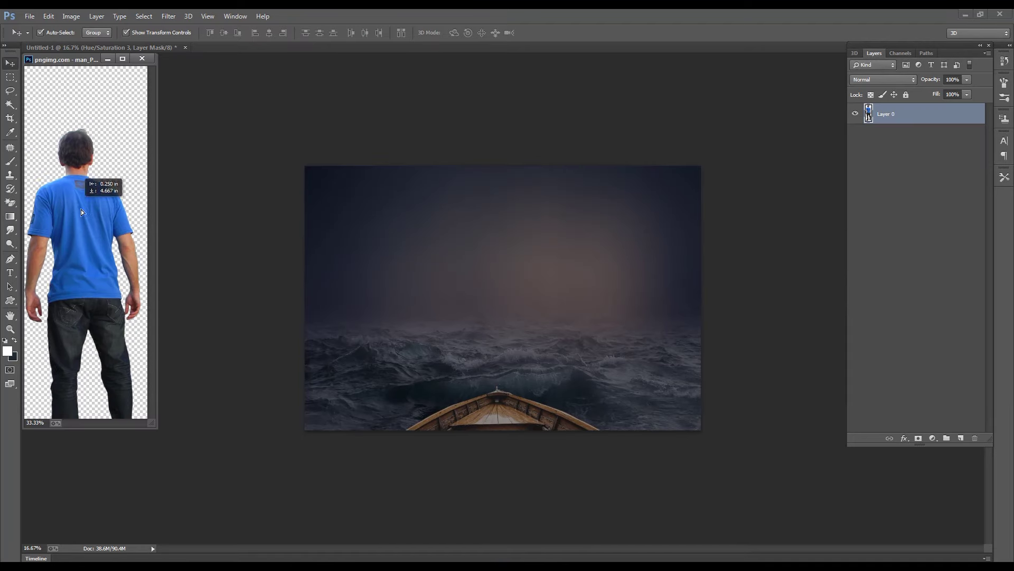
drag(81, 209, 482, 401)
click(144, 59)
drag(487, 360, 496, 271)
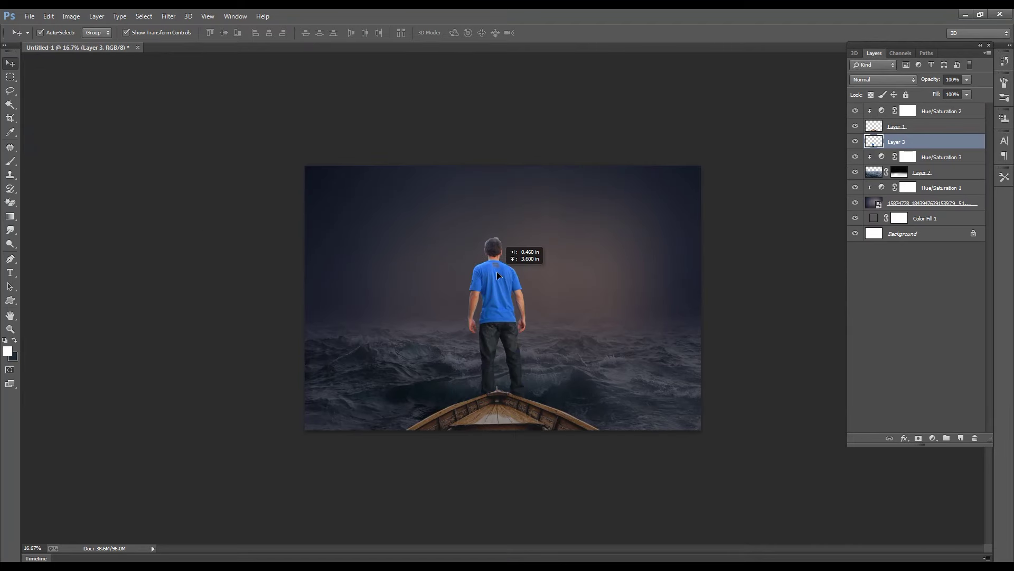
Release the man from the clipping mask and scale him to 66% onto the bow
key(ctrl+alt+g)
right_click(909, 111)
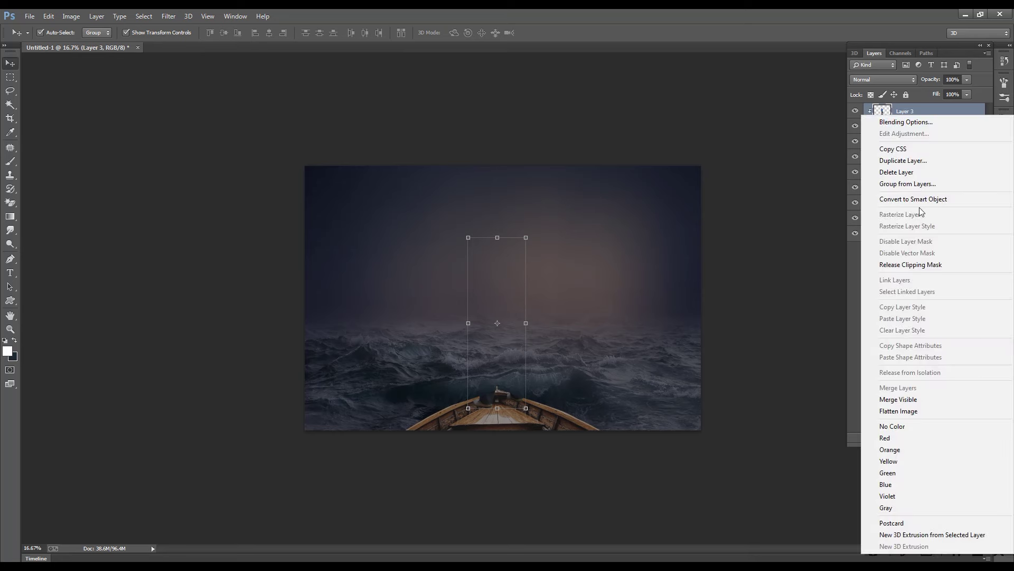
click(892, 266)
drag(526, 238, 497, 325)
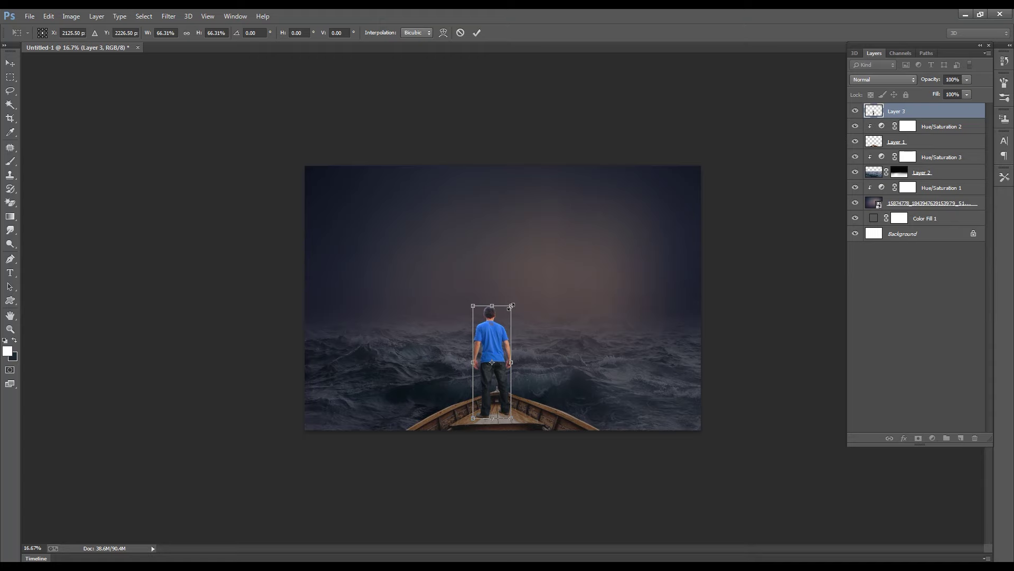
key(Return)
key(ctrl+plus)
drag(481, 378, 553, 180)
Erase the stray fringe pixels around the man's head with a small eraser
key(e)
key(bracketright)
key(bracketright)
key(bracketright)
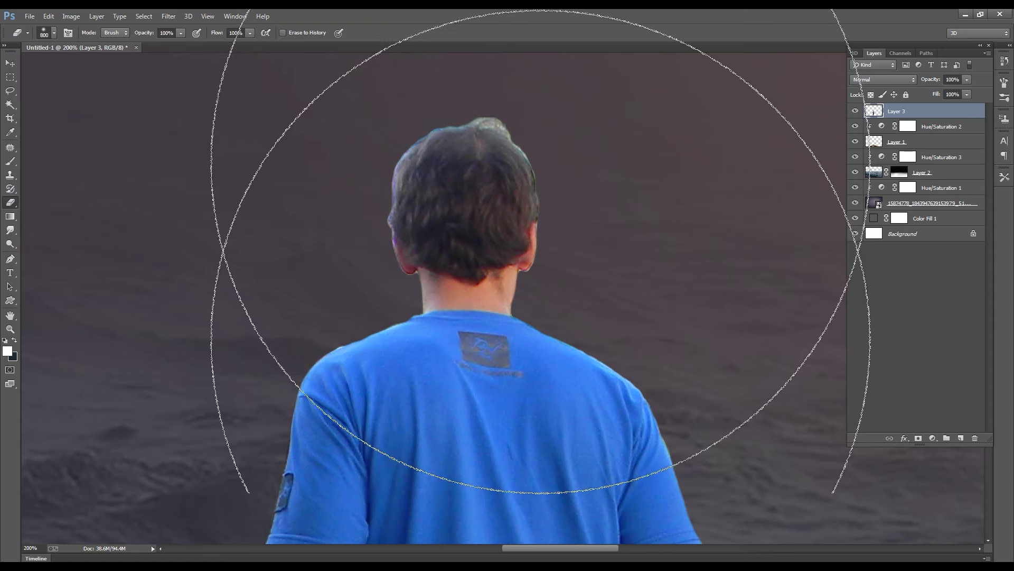
key(bracketleft)
key(bracketleft)
key(bracketleft)
right_click(534, 141)
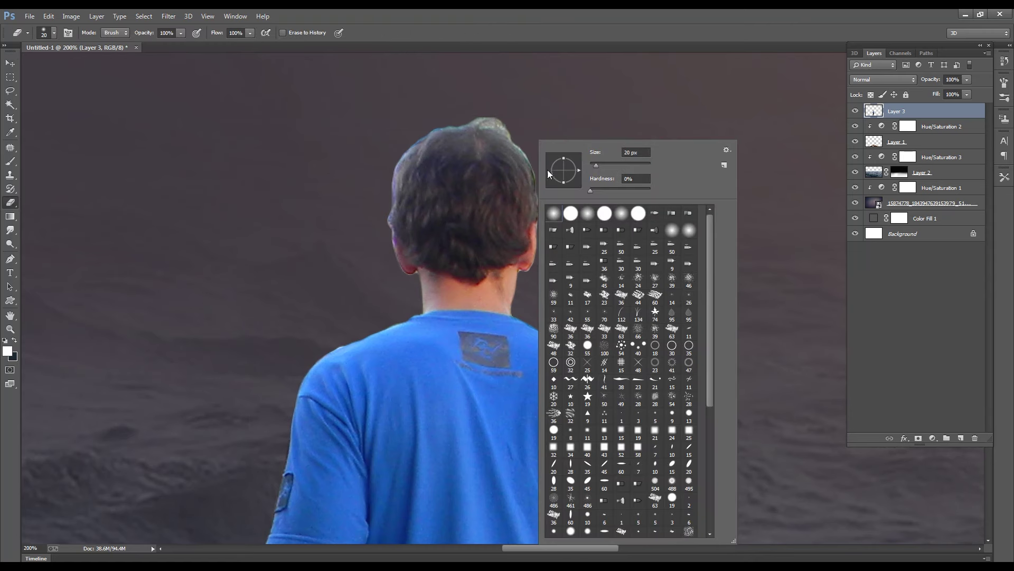
key(bracketleft)
key(Return)
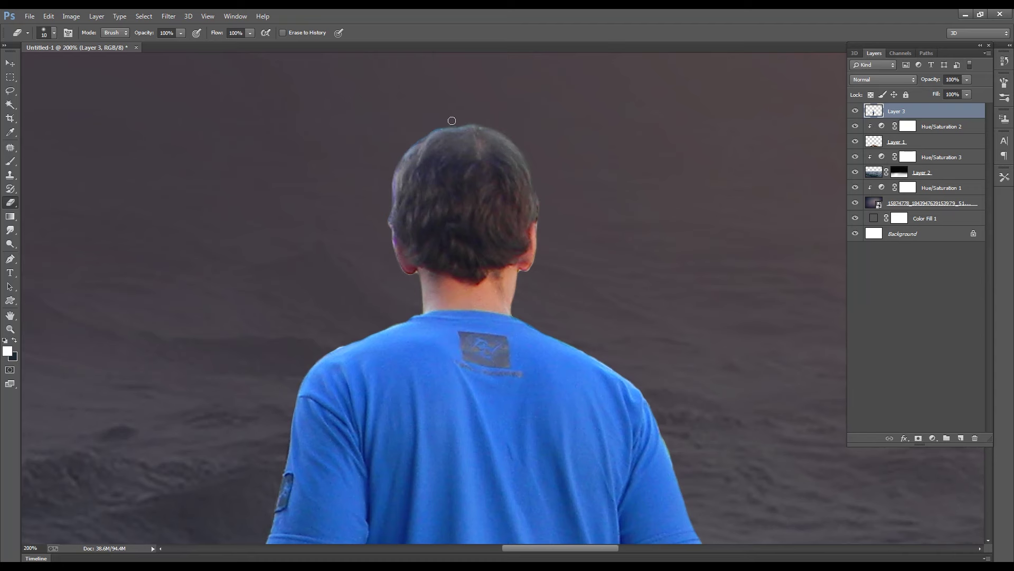
scroll(433, 149, down, 3)
scroll(580, 283, down, 3)
scroll(585, 283, down, 2)
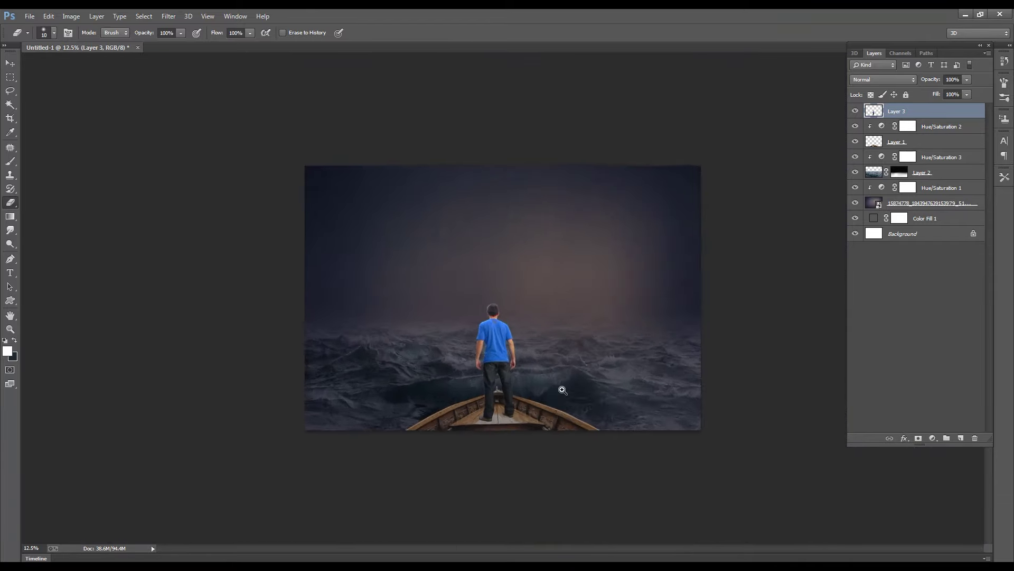
scroll(563, 390, up, 2)
Duplicate the man's layer, flip the copy downward below his feet, and place it beneath the original
scroll(516, 434, up, 1)
key(v)
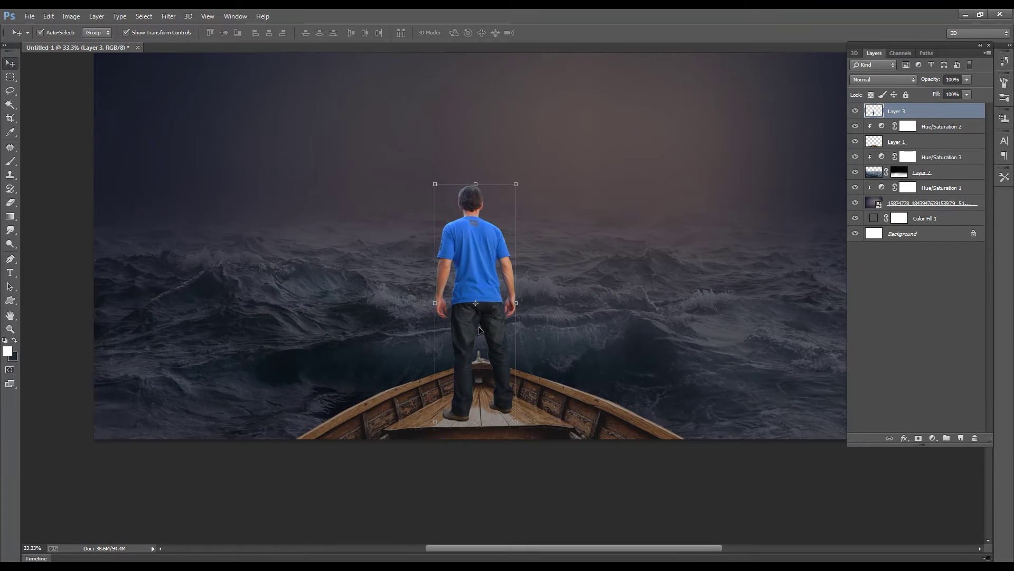
key(ctrl+j)
drag(476, 184, 512, 543)
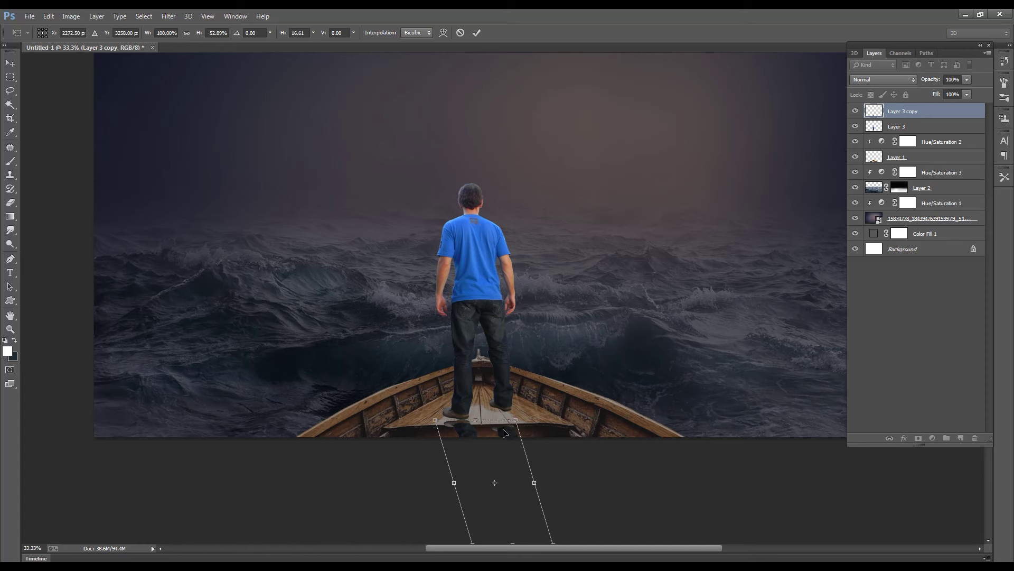
key(Return)
key(ctrl+bracketleft)
Darken the copy with Hue/Saturation and nudge it under the feet
key(ctrl+u)
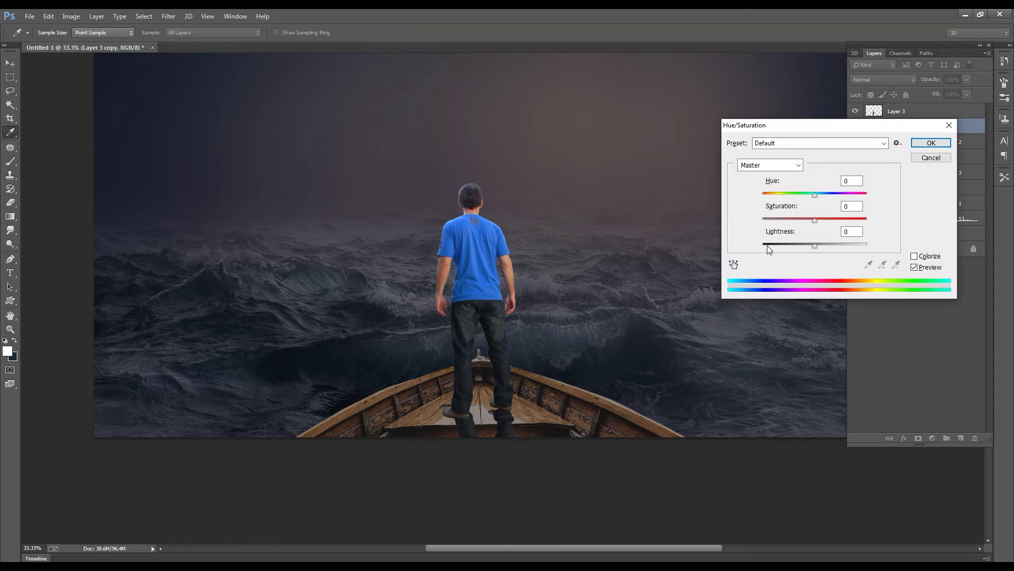
click(768, 245)
key(Return)
drag(507, 412, 502, 415)
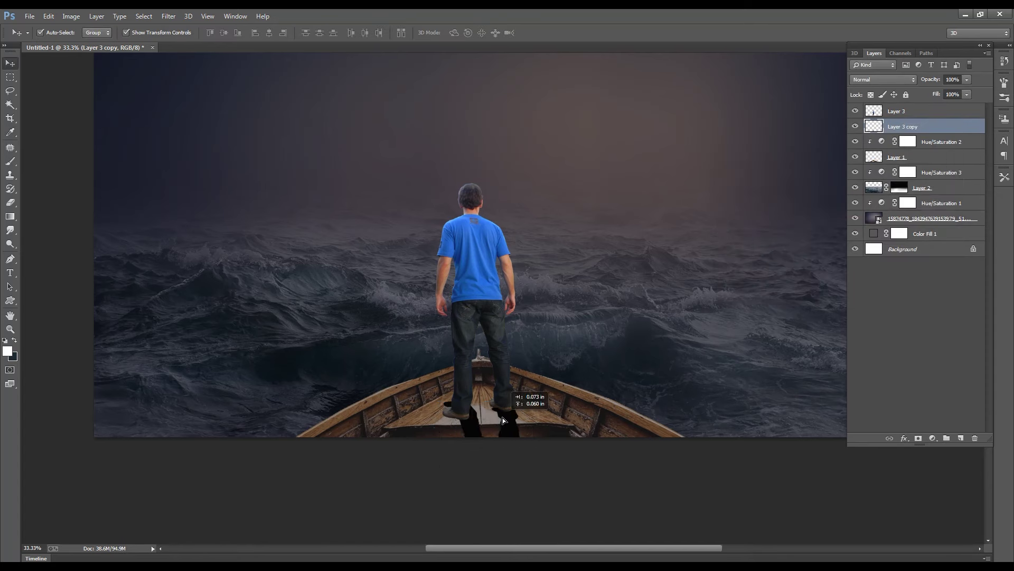
Warp the copy's top edge so it wraps around the man's feet
key(ctrl+t)
right_click(459, 423)
click(485, 326)
mouse_move(443, 400)
mouse_down()
mouse_move(444, 409)
mouse_move(495, 405)
mouse_up()
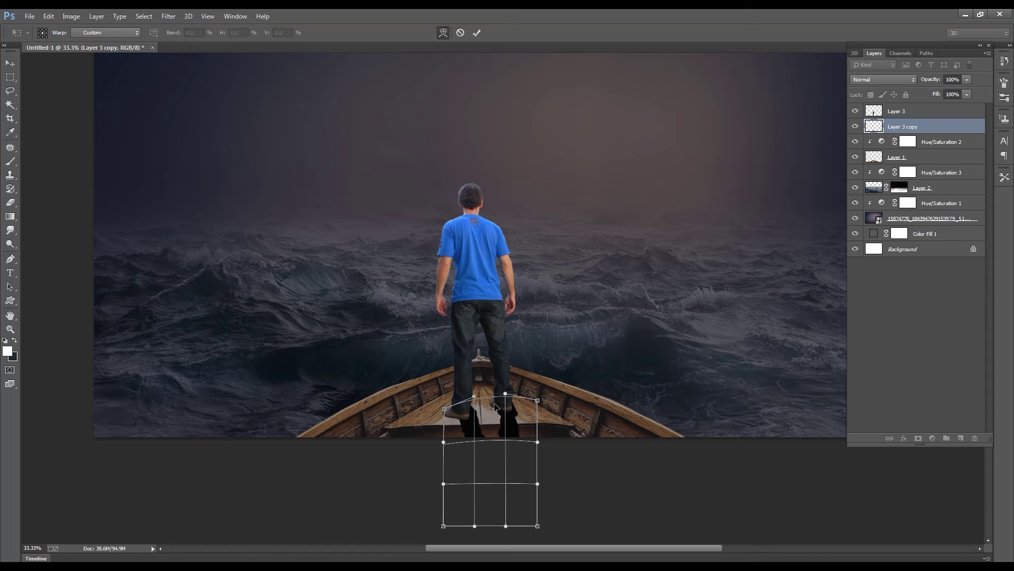
key(Return)
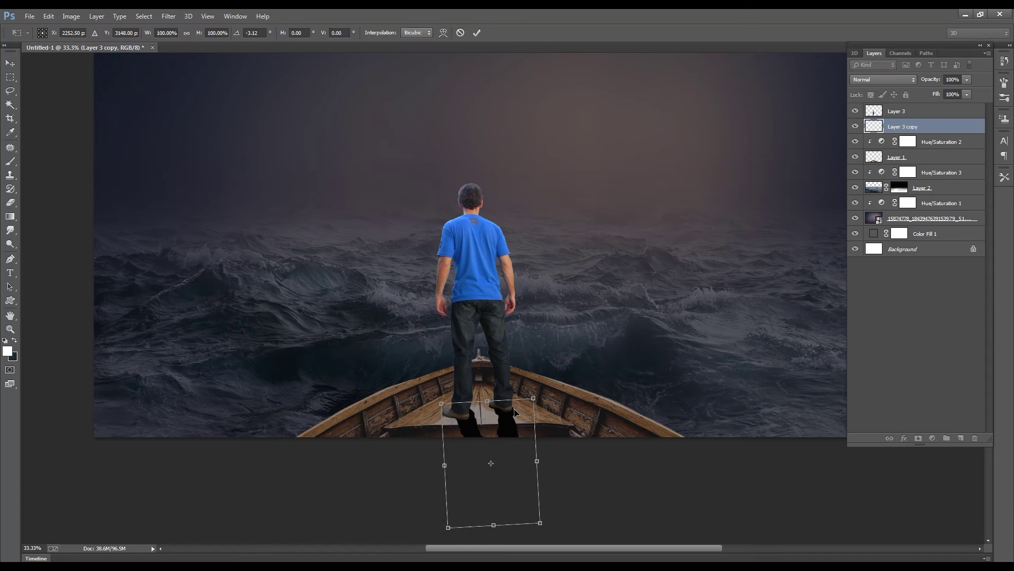
Soften the copy with a 9.6-pixel Gaussian Blur
click(169, 15)
mouse_move(173, 143)
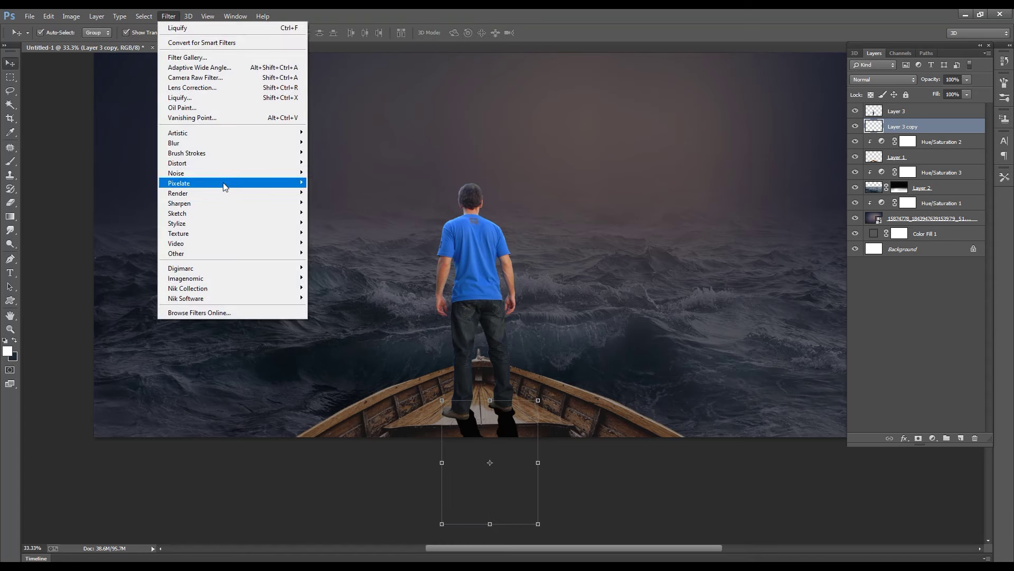
click(341, 217)
click(750, 292)
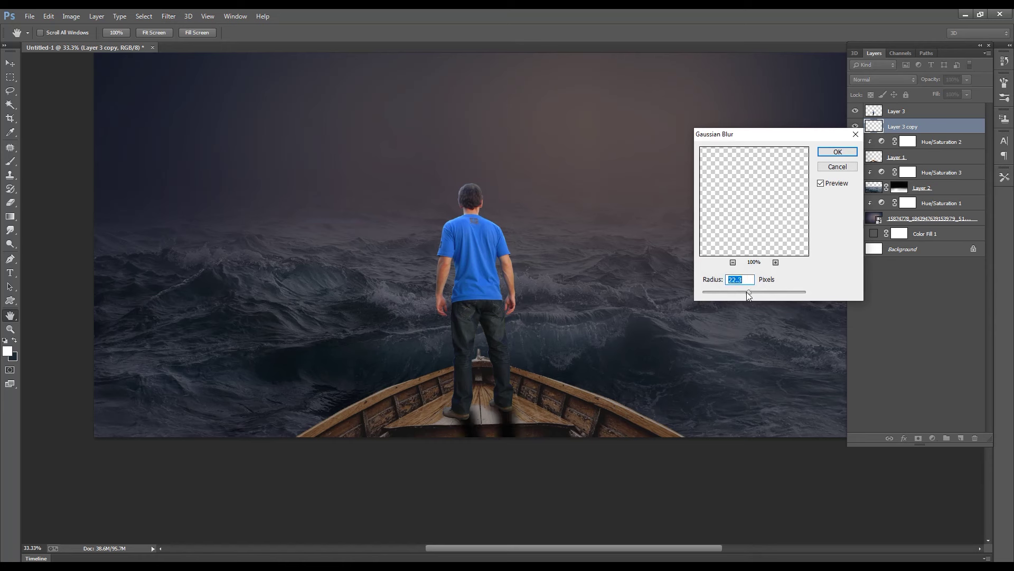
click(838, 152)
Lower Layer 3 copy to 60% opacity and enlarge the soft eraser to size 700
drag(969, 80, 946, 91)
click(10, 203)
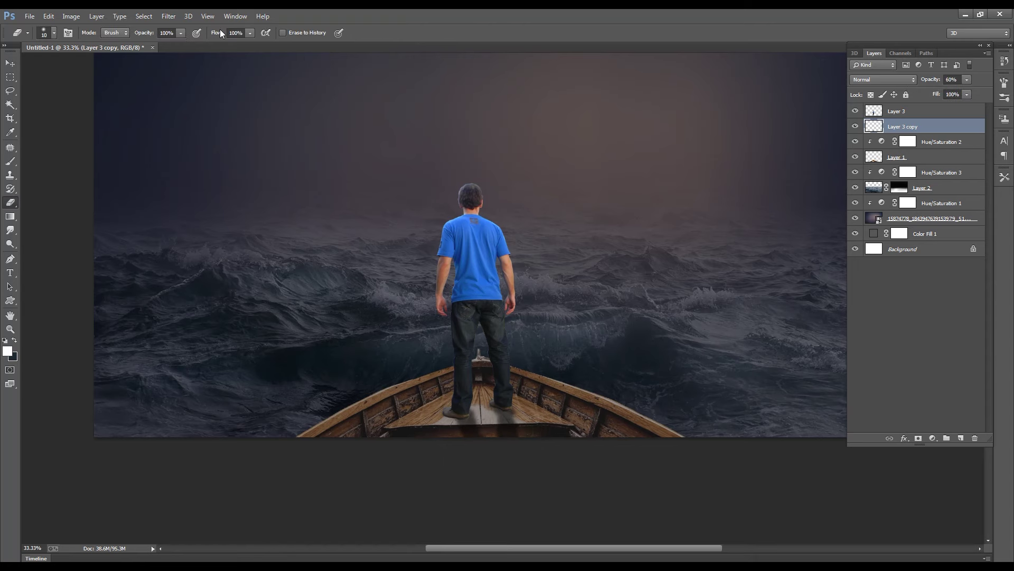
click(55, 32)
click(381, 37)
key(bracketright)
key(bracketright)
key(bracketright)
key(ctrl+minus)
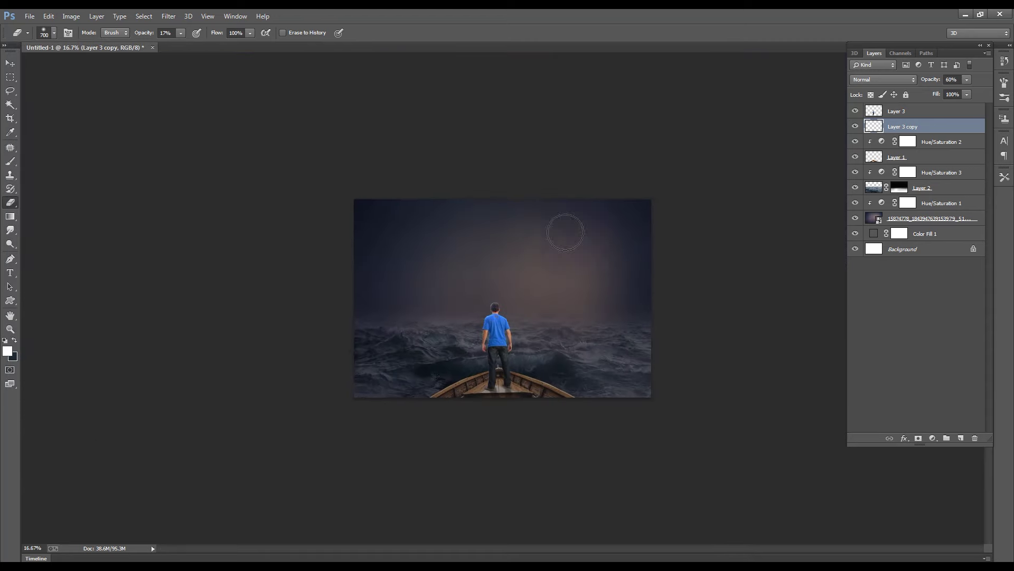
Select the man's layer and add a new empty layer directly beneath it
key(v)
click(444, 377)
key(alt+bracketright)
click(481, 372)
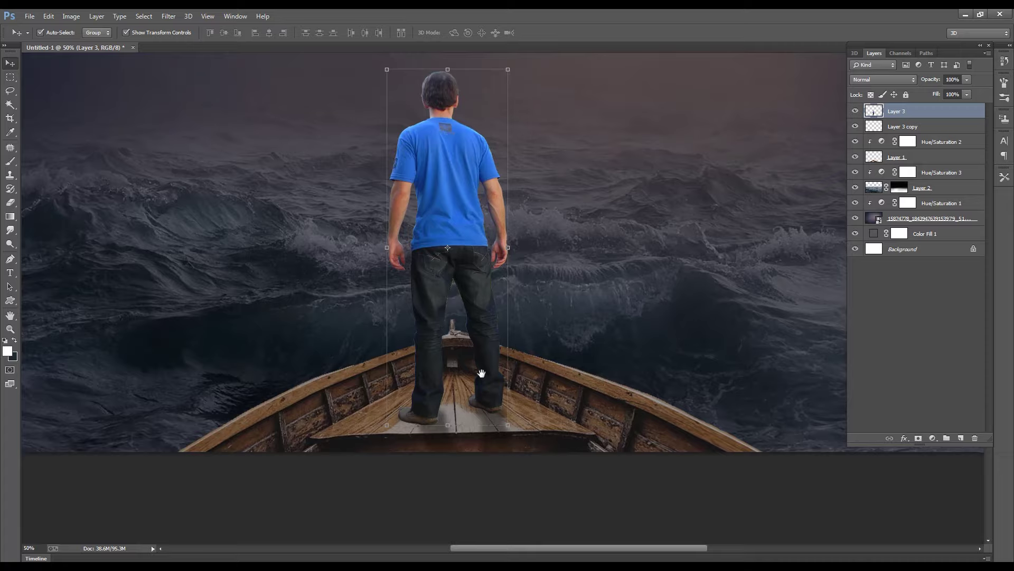
click(465, 408)
click(960, 438)
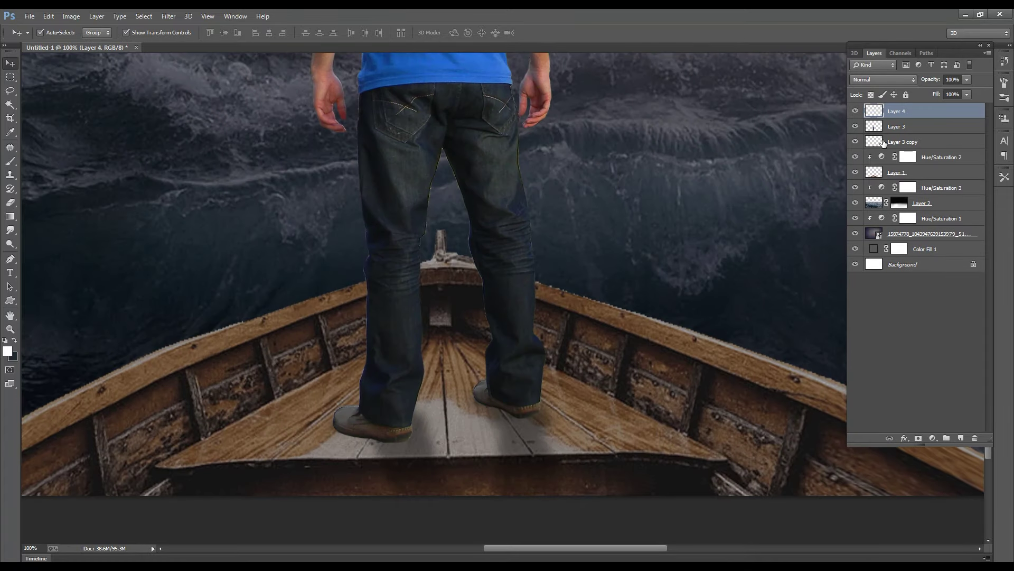
drag(877, 118, 899, 135)
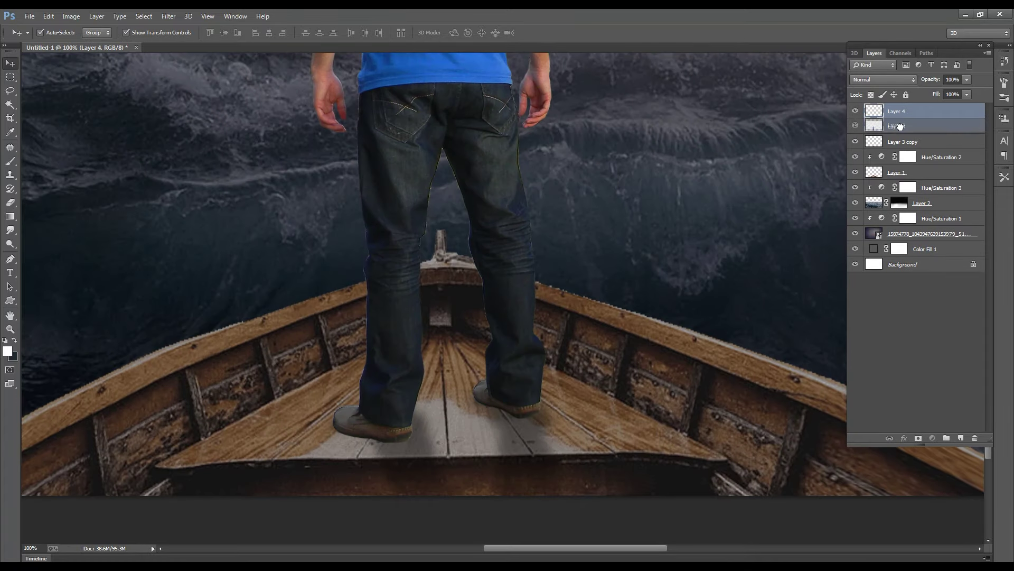
Set black as the painting colour and use a size 70 brush, viewing the whole scene
key(x)
key(b)
key(bracketleft)
key(bracketleft)
key(bracketleft)
key(bracketleft)
key(bracketleft)
key(bracketleft)
key(bracketleft)
key(bracketleft)
key(bracketleft)
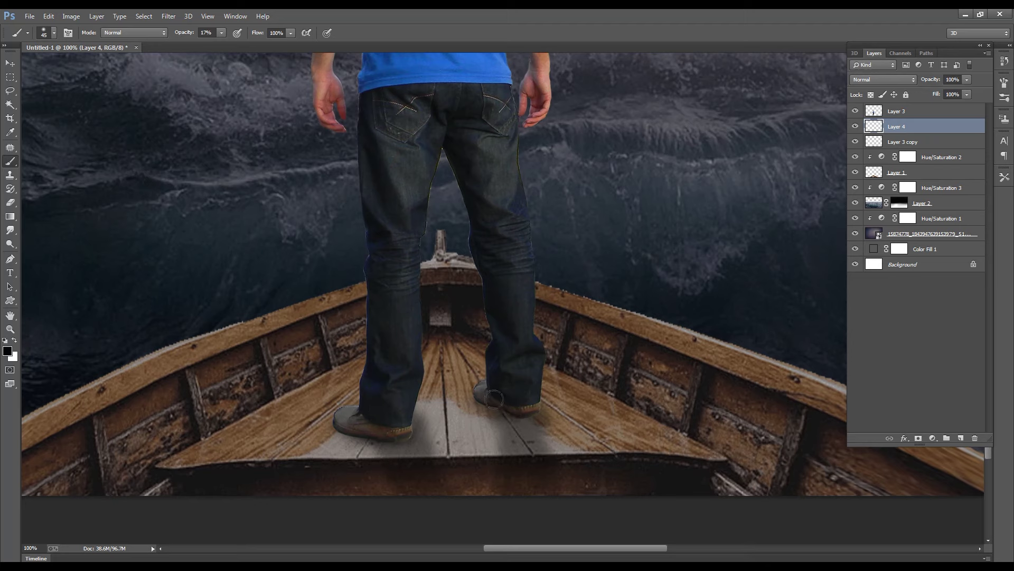
key(ctrl+minus)
key(ctrl+minus)
key(ctrl+minus)
key(ctrl+minus)
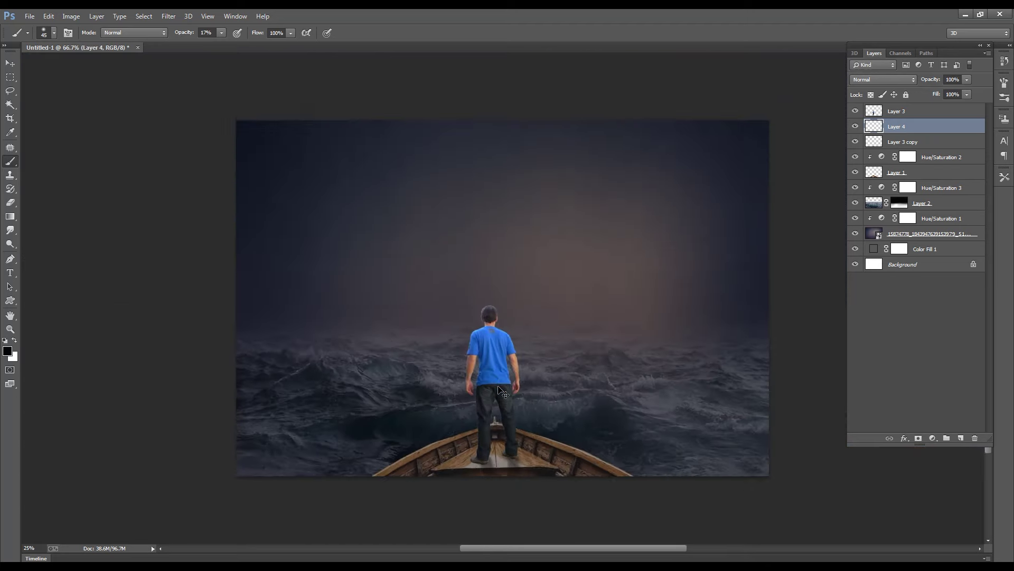
key(ctrl+minus)
Review the Hue/Saturation 2 adjustment settings on Layer 1
key(v)
click(877, 172)
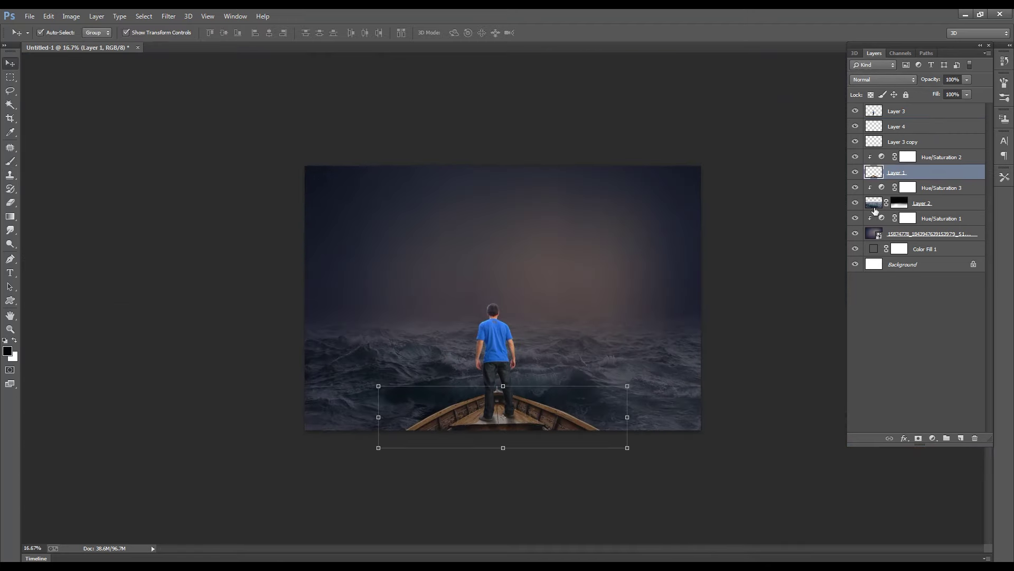
double_click(883, 156)
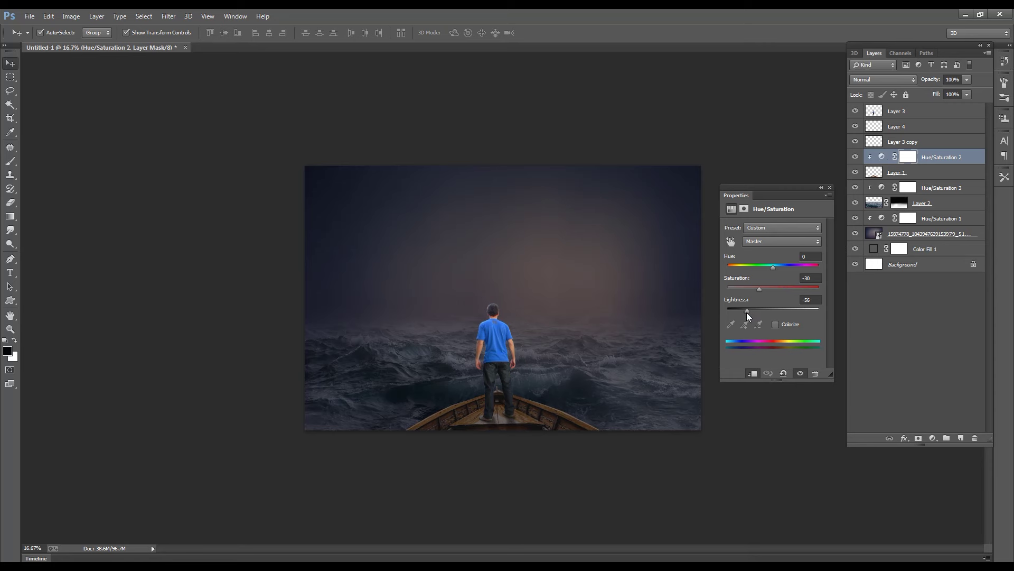
click(830, 188)
Clip a Hue/Saturation adjustment at Lightness -23 to Layer 3, then open greek mythology (3).jpg
click(499, 344)
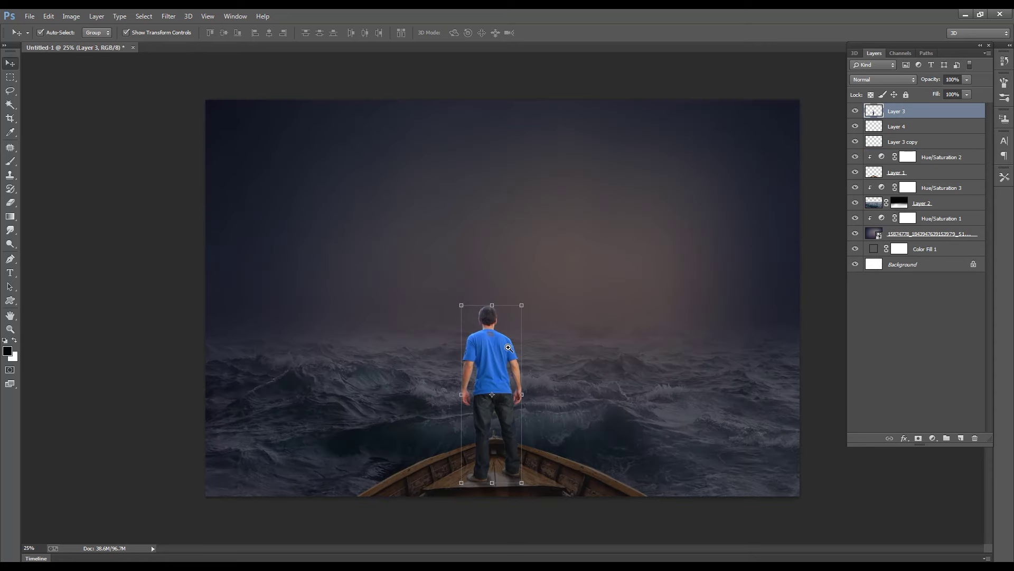
click(933, 438)
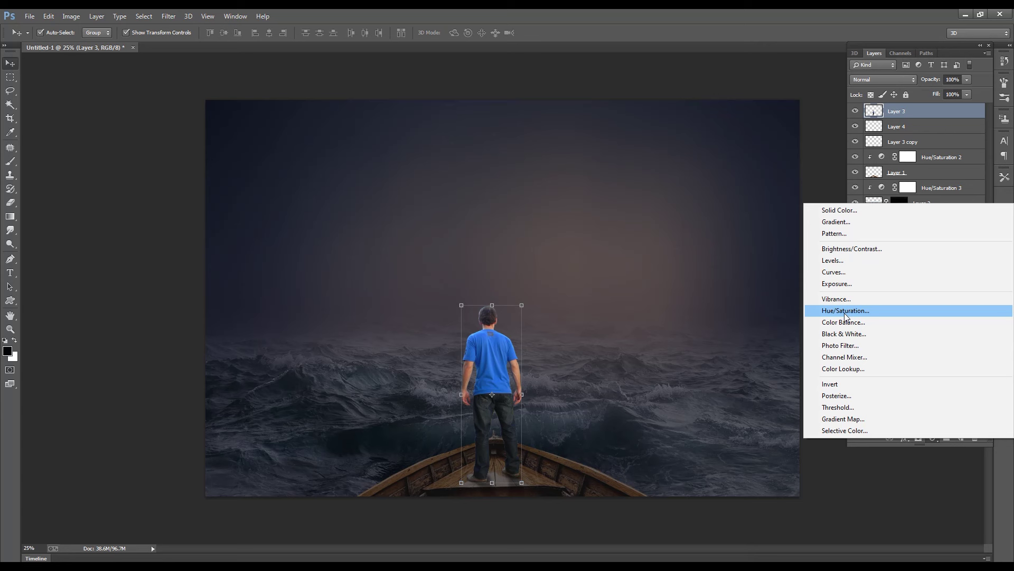
click(832, 313)
click(753, 373)
mouse_move(773, 310)
mouse_down()
mouse_move(763, 310)
mouse_move(768, 288)
mouse_up()
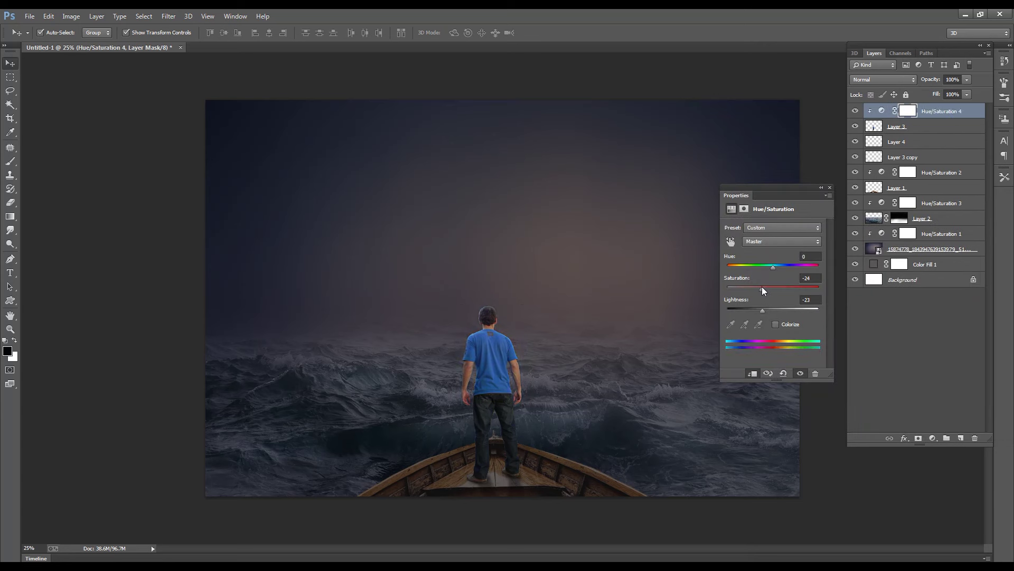
click(830, 187)
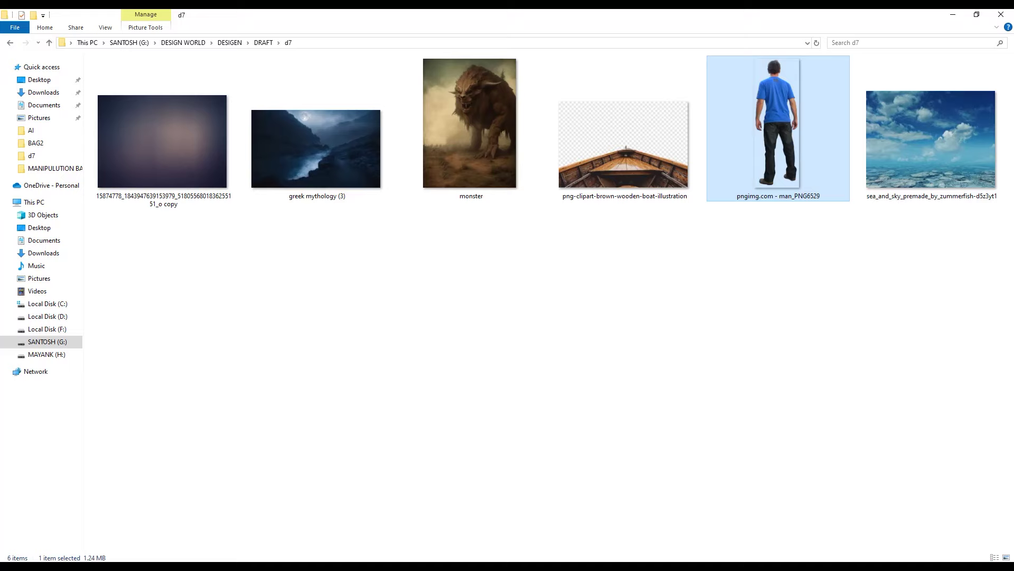
mouse_move(278, 137)
mouse_down()
mouse_move(490, 8)
mouse_move(711, 104)
mouse_up()
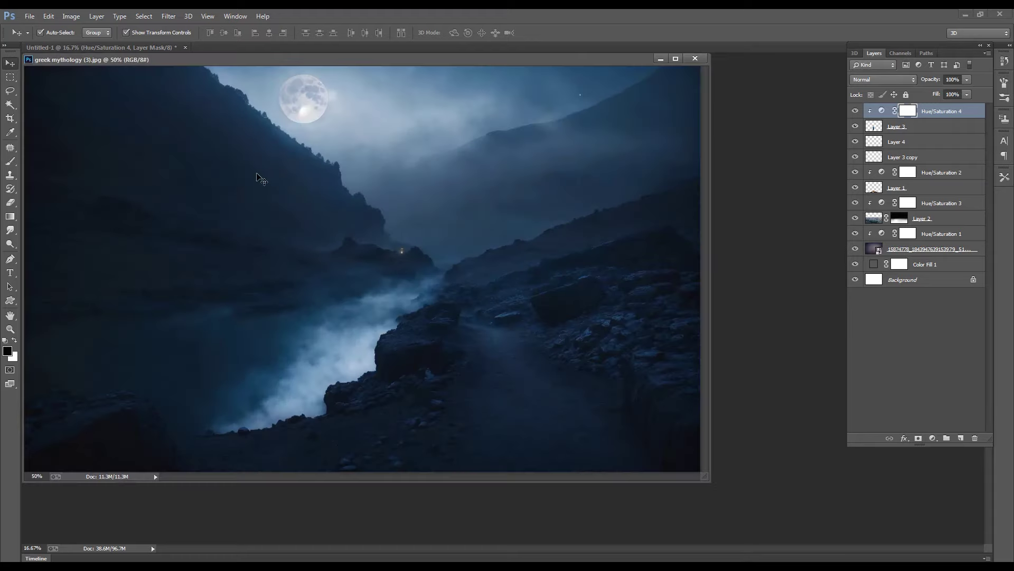
Copy the misty upper-right sky from the greek mythology image and close it without saving
click(10, 78)
drag(354, 66, 708, 187)
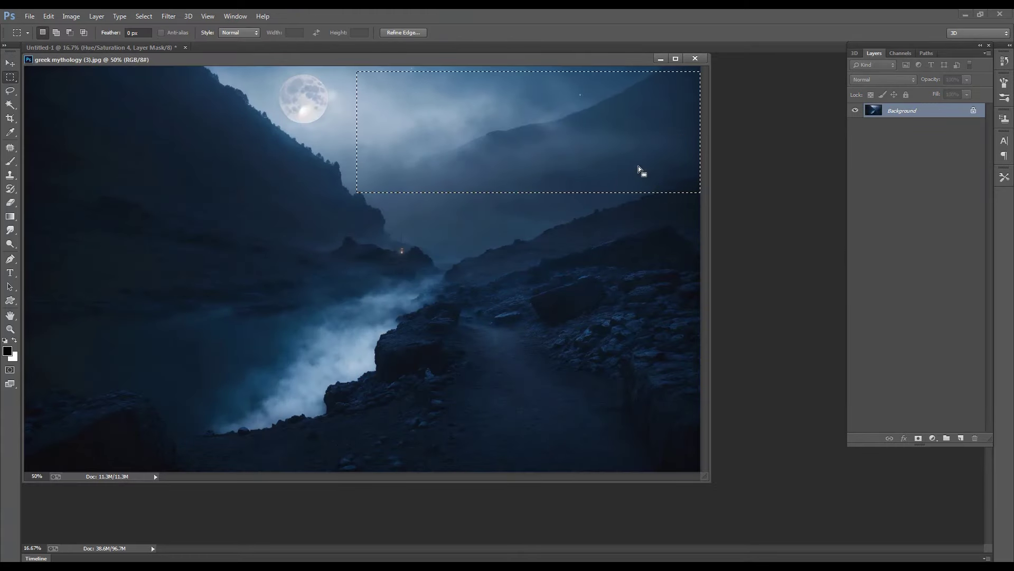
key(ctrl+w)
click(509, 221)
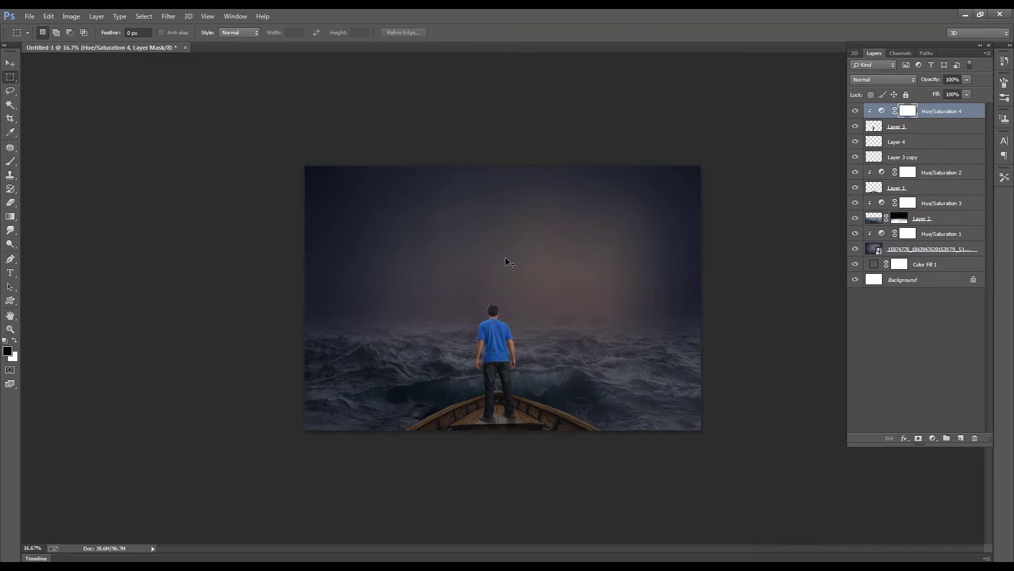
Paste the sky patch into the composition, enlarge it and move it up and right
key(ctrl+v)
key(ctrl+t)
drag(565, 289, 640, 294)
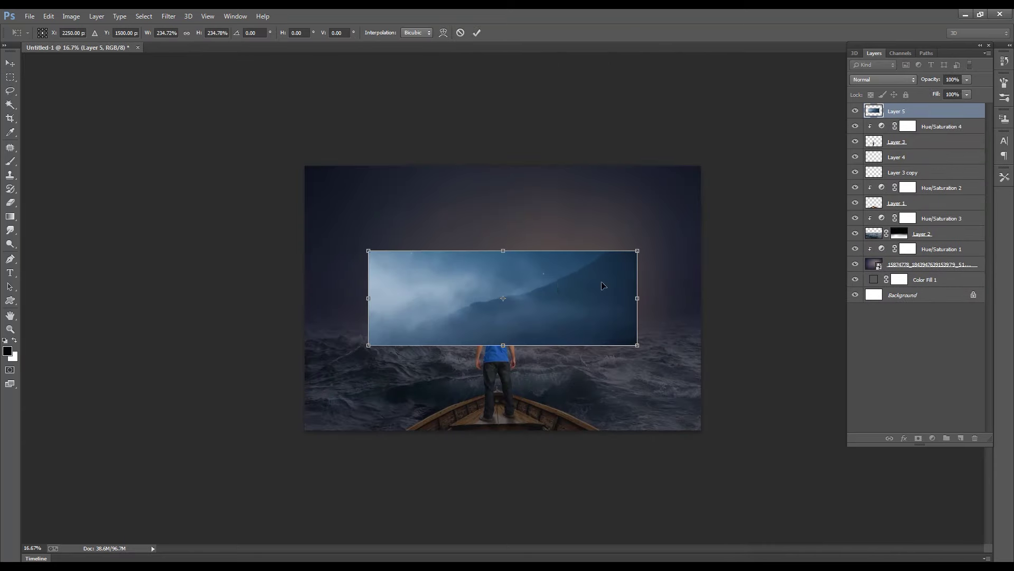
drag(557, 274, 615, 274)
key(Return)
Set the sky patch's blending mode to Soft Light
key(shift+alt+s)
click(882, 79)
click(866, 114)
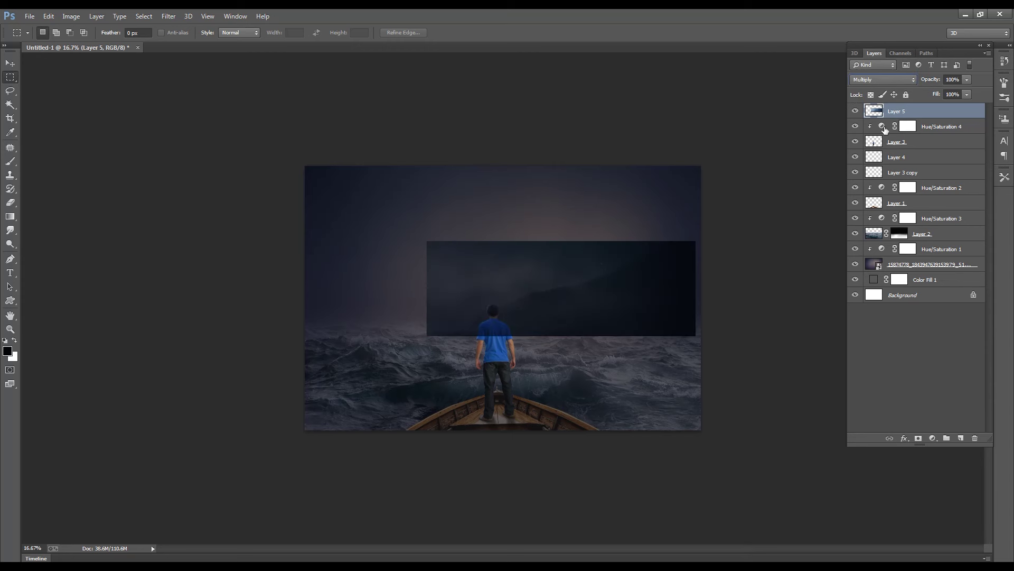
scroll(879, 82, down, 2)
scroll(879, 82, down, 3)
scroll(879, 82, down, 2)
scroll(879, 83, down, 1)
scroll(879, 83, down, 2)
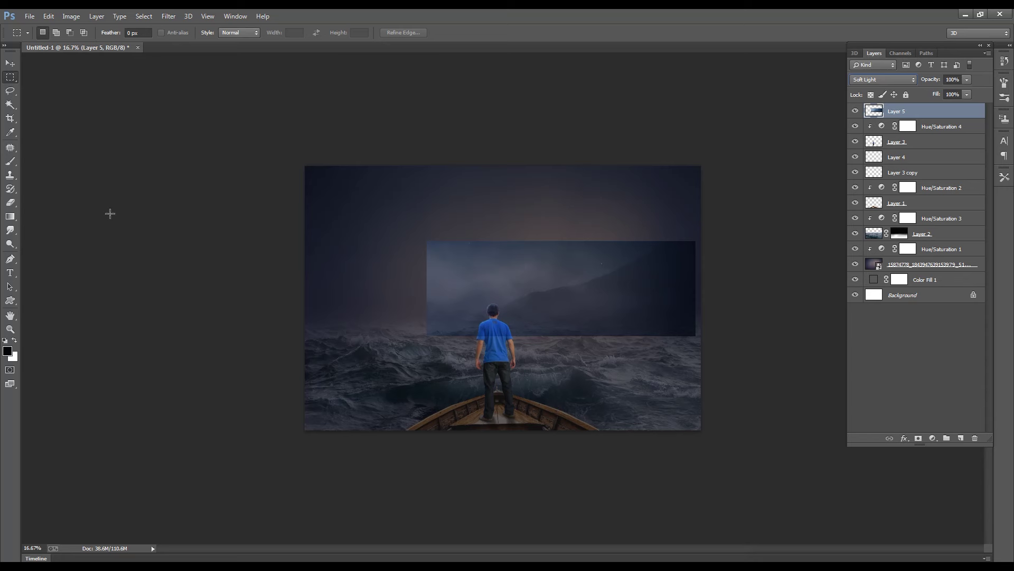
Move the sky patch below the man's layer and shift it slightly right
key(v)
key(ctrl+bracketleft)
key(ctrl+bracketleft)
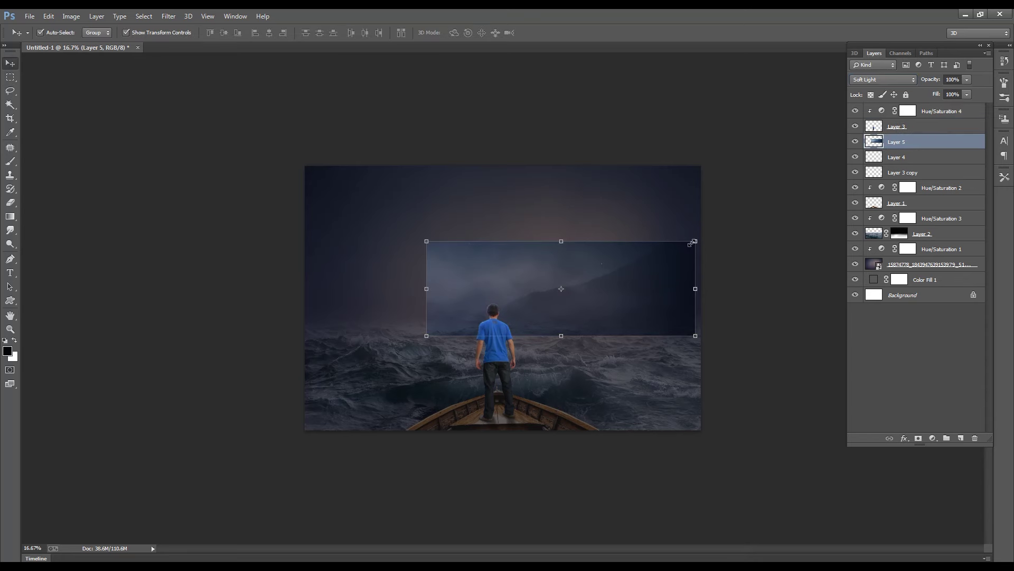
drag(692, 243, 675, 262)
key(ctrl+equal)
key(ctrl+minus)
Erase the sky patch's hard top edge with a 1300-size eraser at 29% opacity
key(e)
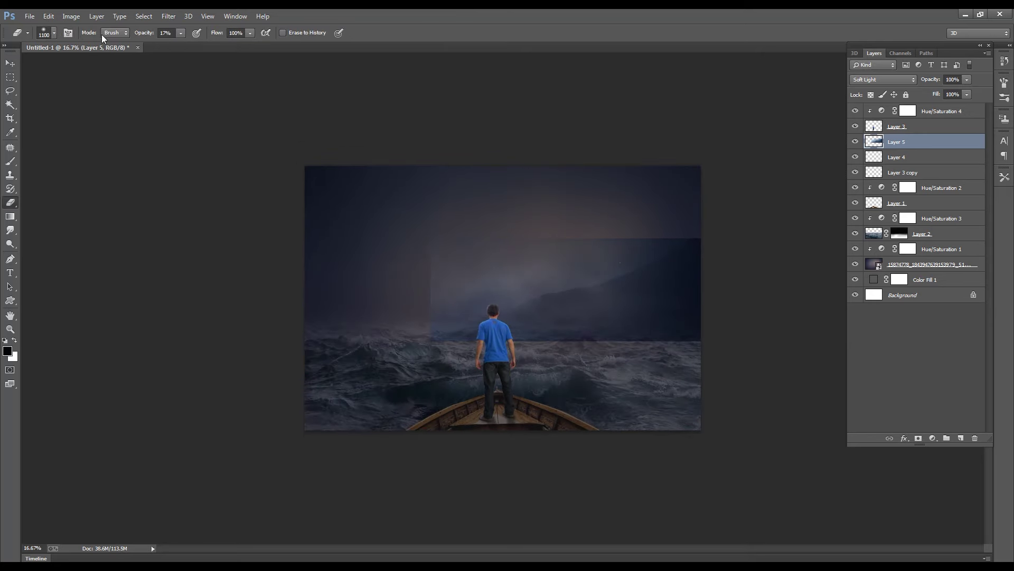
drag(184, 47, 189, 47)
key(bracketright)
key(bracketright)
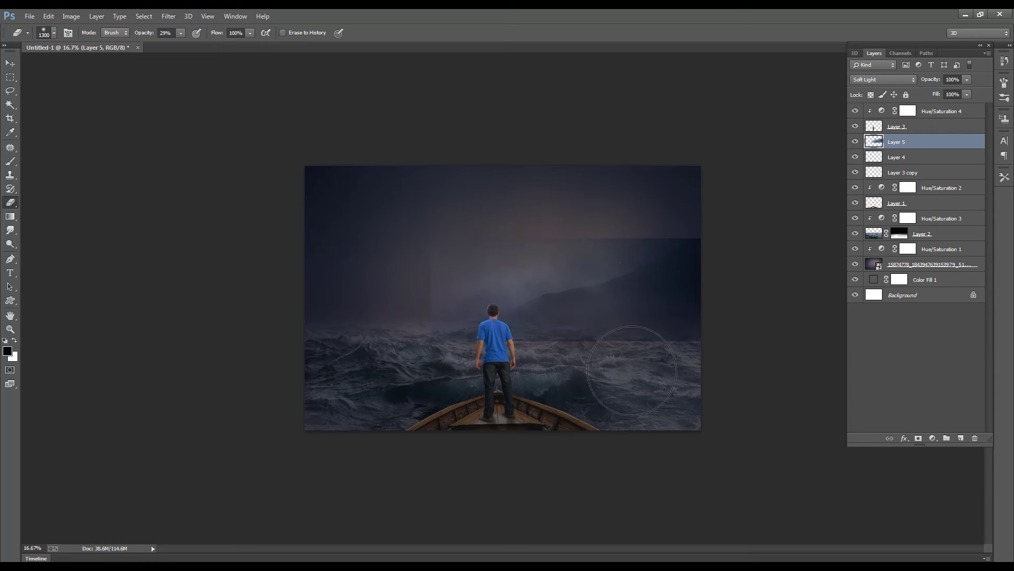
mouse_move(407, 295)
mouse_down()
mouse_move(671, 181)
mouse_move(698, 197)
mouse_move(641, 199)
mouse_move(709, 276)
mouse_move(479, 426)
mouse_up()
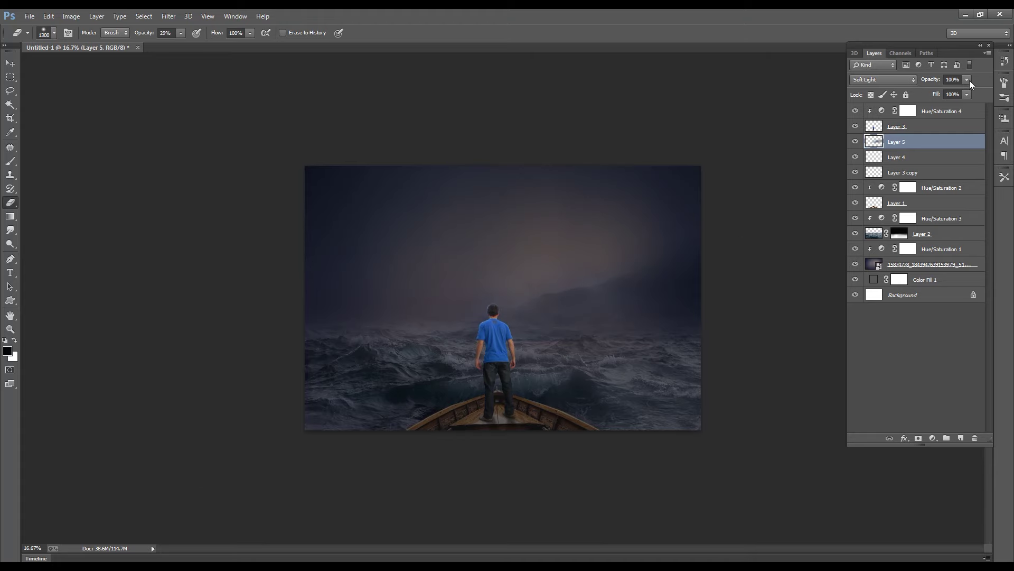
Duplicate Layer 5, flip the copy horizontally and move it to the left sky
key(v)
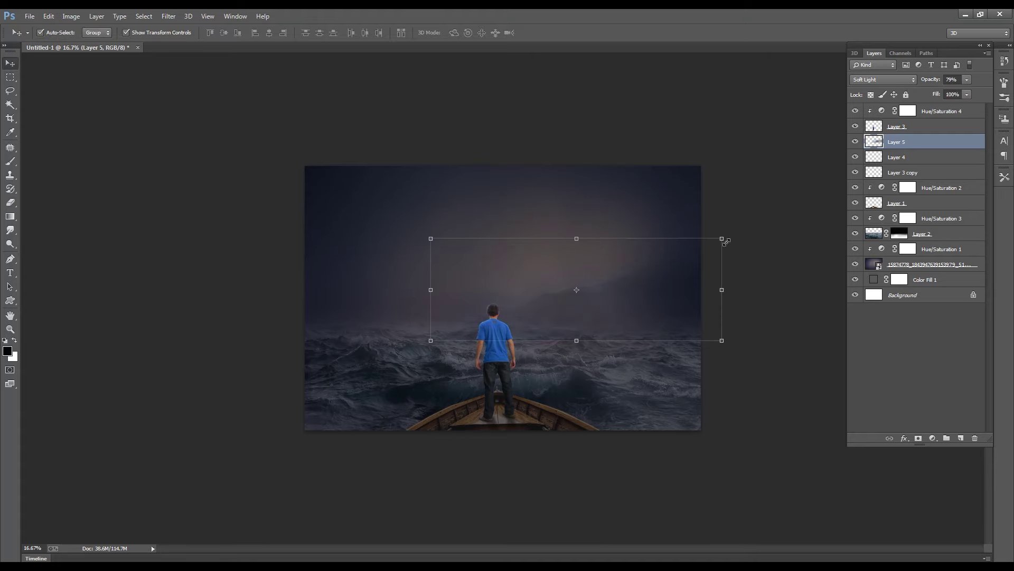
key(ctrl+j)
drag(723, 293, 186, 279)
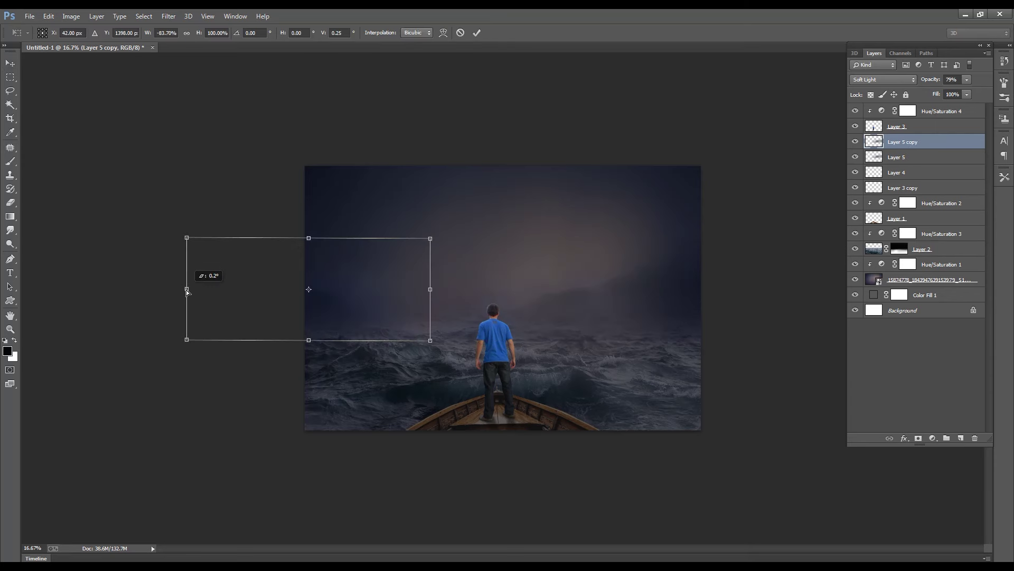
drag(358, 286, 450, 276)
key(Return)
Erase the edges of the mirrored sky copy so it blends into the fog
key(e)
drag(376, 314, 335, 356)
key(ctrl+minus)
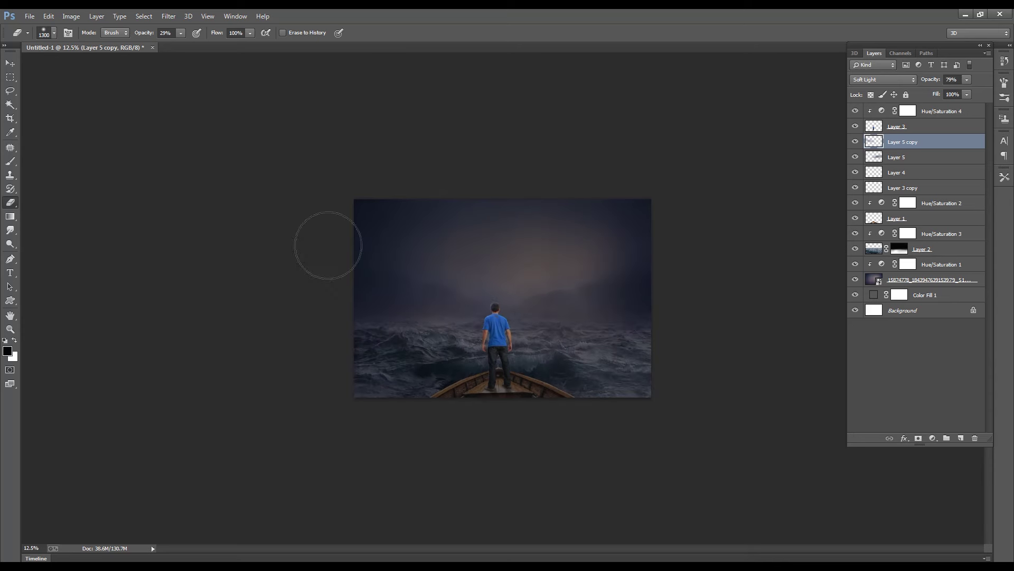
key(ctrl+plus)
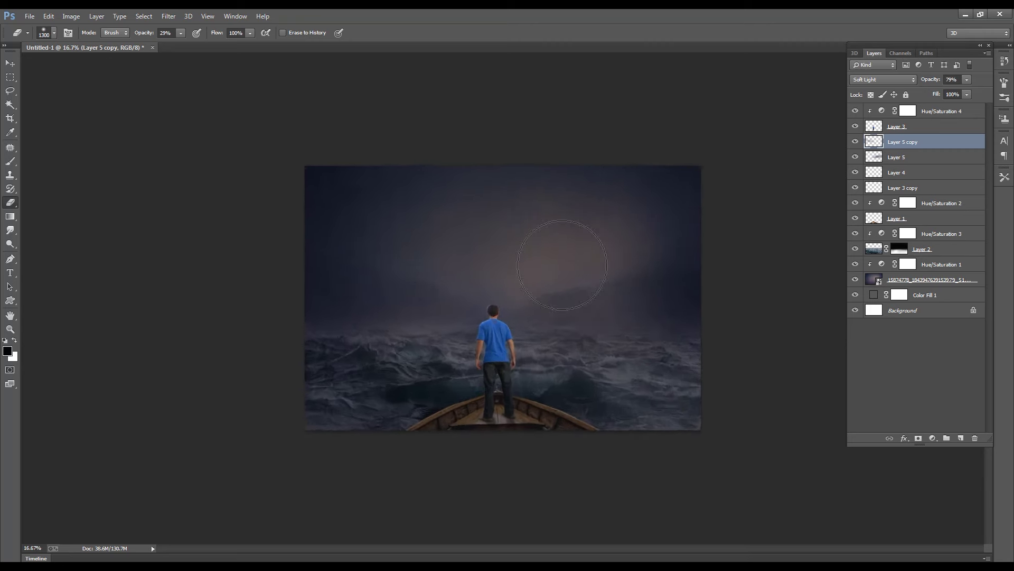
key(ctrl+plus)
key(ctrl+minus)
key(ctrl+plus)
key(ctrl+minus)
key(ctrl+plus)
key(ctrl+minus)
Select the stormy sea layer, Layer 2
key(ctrl+plus)
key(ctrl+minus)
key(v)
click(394, 402)
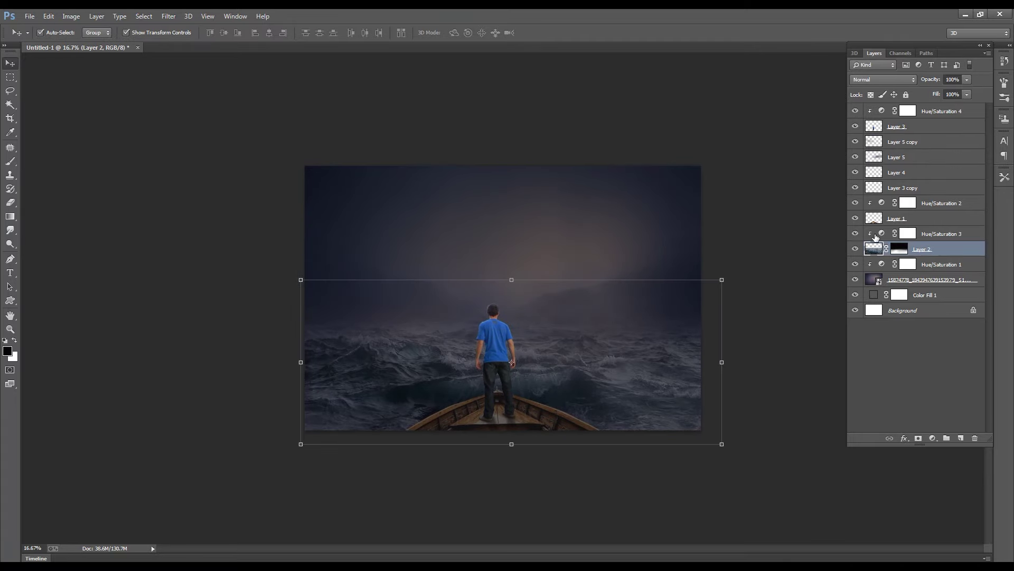
Set Hue/Saturation 3 on the sea to Hue +14, Saturation +33, Lightness -48
double_click(882, 233)
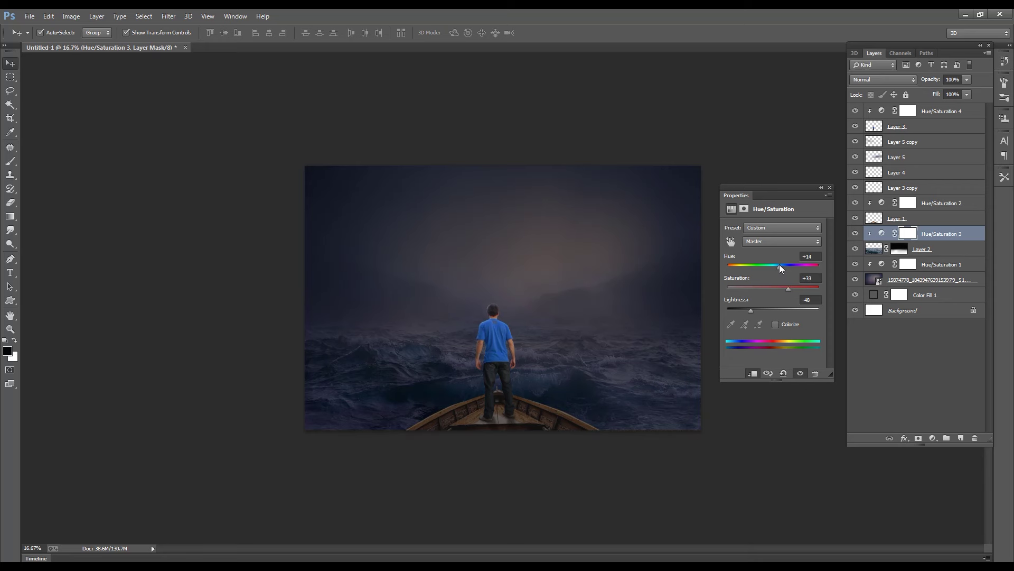
click(829, 187)
scroll(681, 409, up, 2)
scroll(629, 324, down, 3)
scroll(621, 280, up, 1)
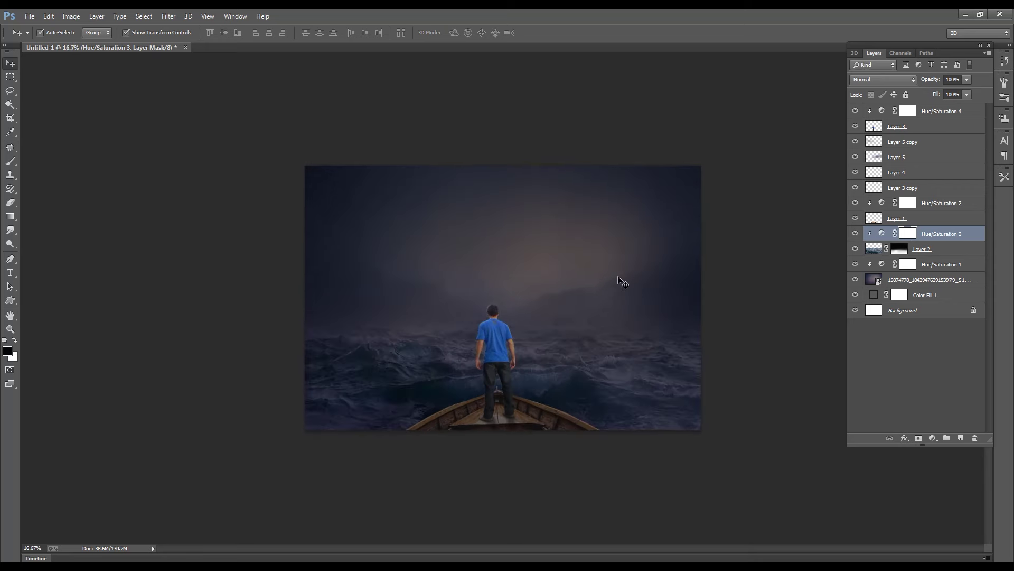
scroll(603, 299, down, 1)
scroll(600, 298, up, 1)
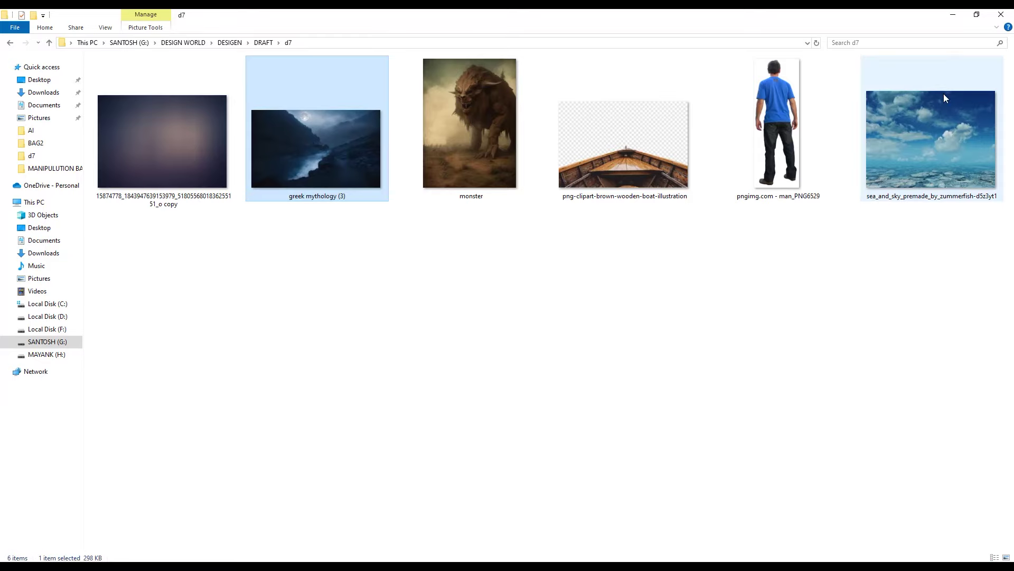
Open the sea_and_sky image and marquee-select its sky area
drag(939, 143, 615, 9)
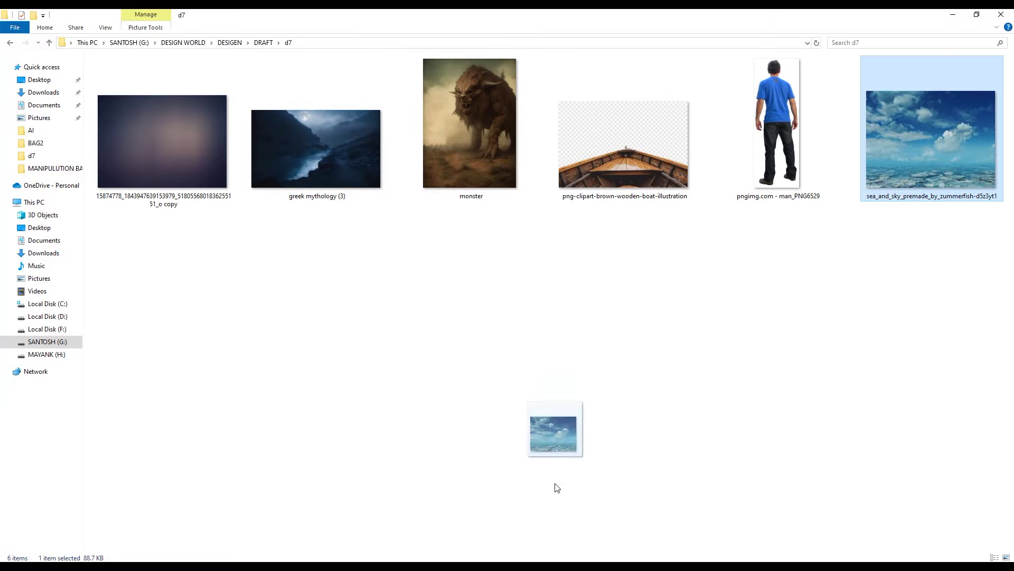
click(10, 78)
drag(23, 65, 459, 308)
Paste the sky photo into the composition as a new layer below Layer 3
click(474, 205)
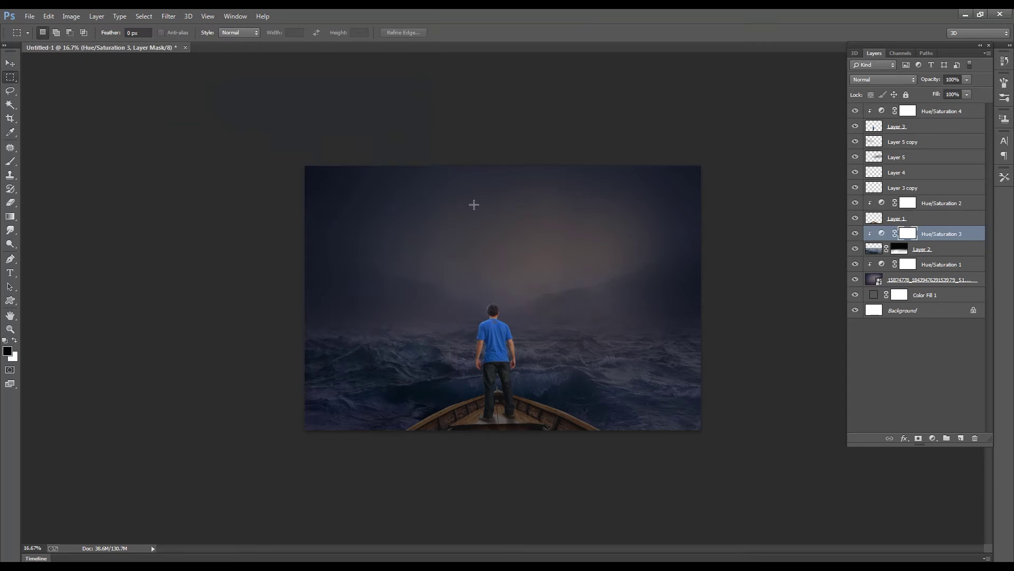
click(958, 111)
click(961, 439)
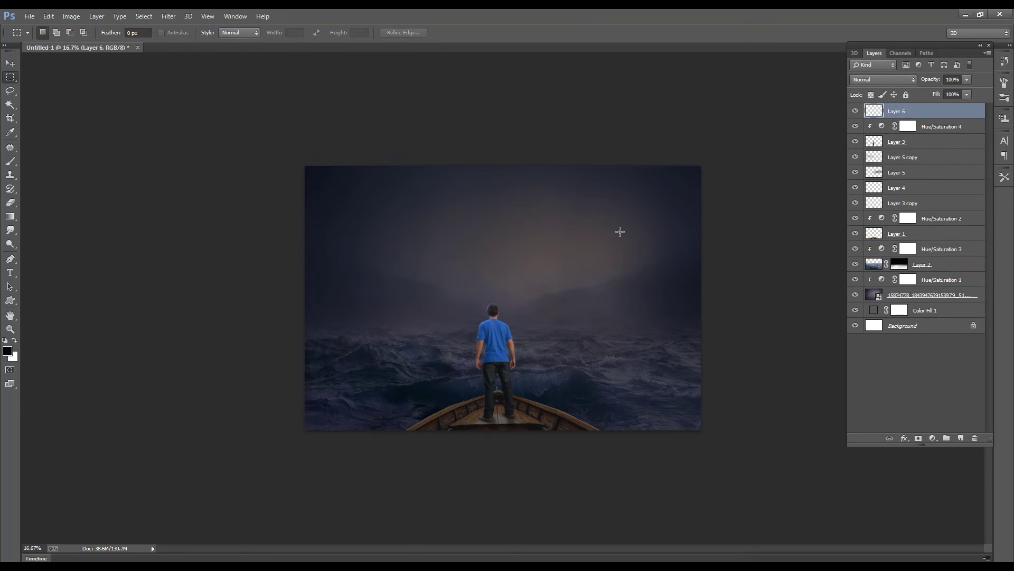
key(ctrl+v)
key(ctrl+bracketleft)
key(ctrl+bracketleft)
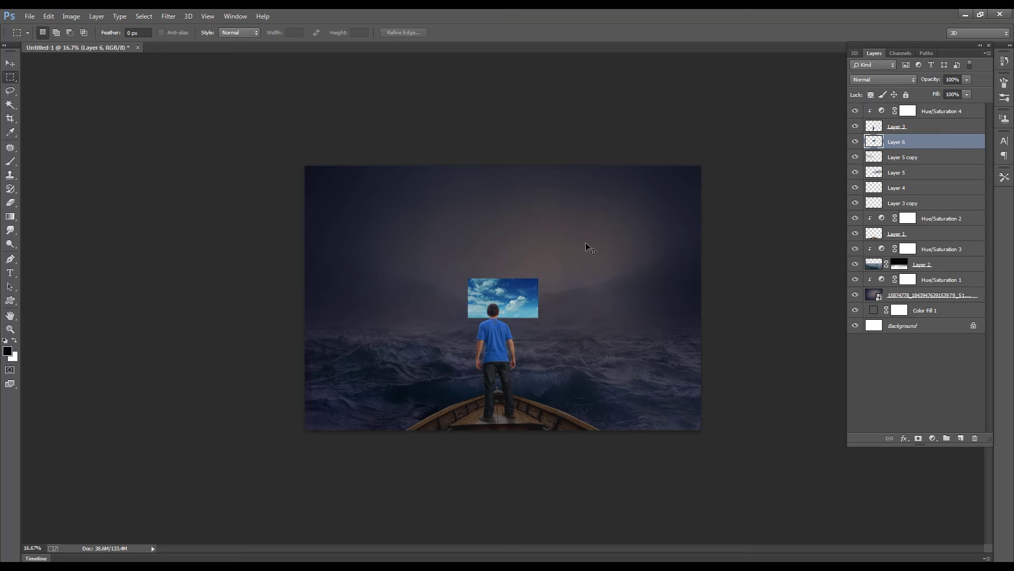
Enlarge the pasted sky and stretch it across the top-left of the canvas
key(ctrl+t)
drag(538, 279, 616, 234)
drag(558, 297, 474, 229)
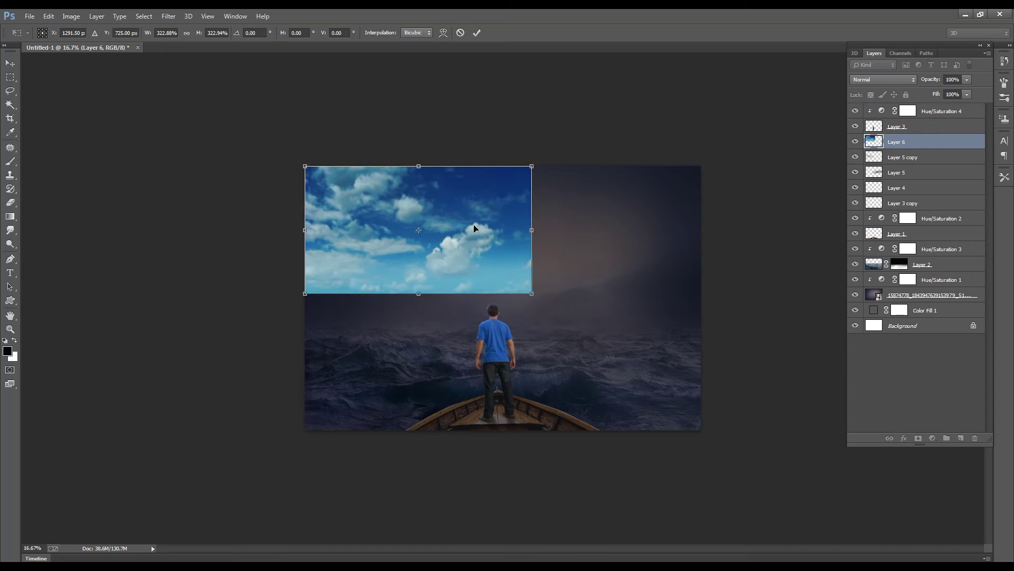
drag(533, 296, 553, 312)
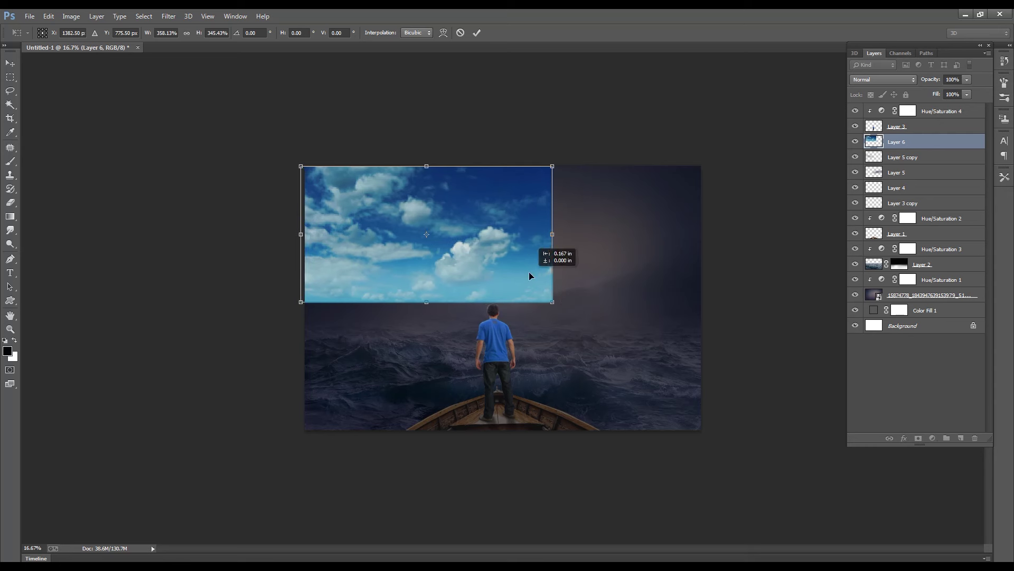
key(Return)
Blend the sky layer in Luminosity mode at 10% opacity
click(883, 79)
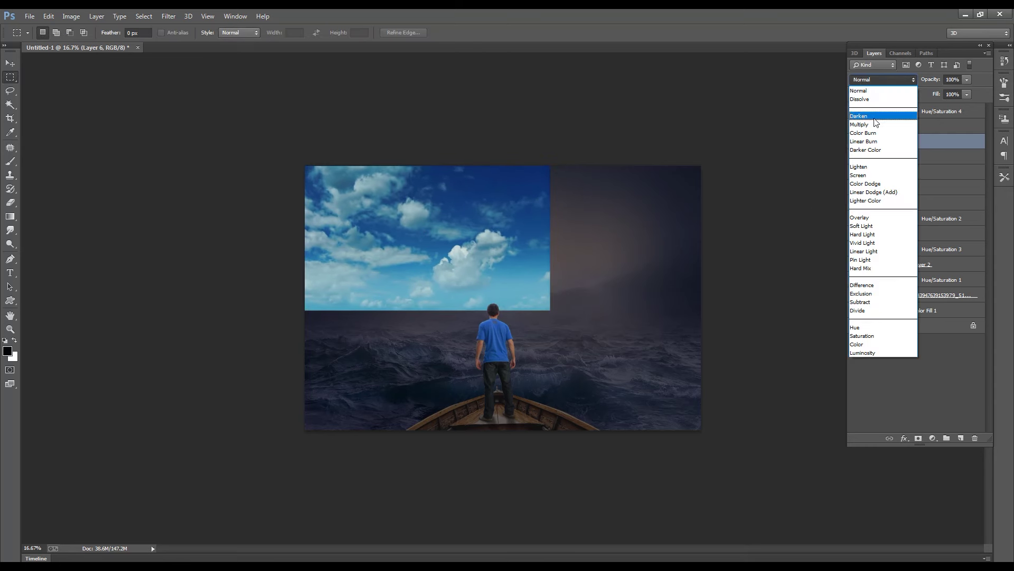
click(874, 119)
key(Down)
key(Down)
key(Down)
key(Down)
key(Down)
key(Down)
key(Down)
key(Down)
key(Down)
key(Down)
key(Down)
key(Down)
key(Down)
key(Down)
key(Down)
key(Down)
key(Down)
key(Down)
key(Down)
key(Down)
key(Down)
key(Down)
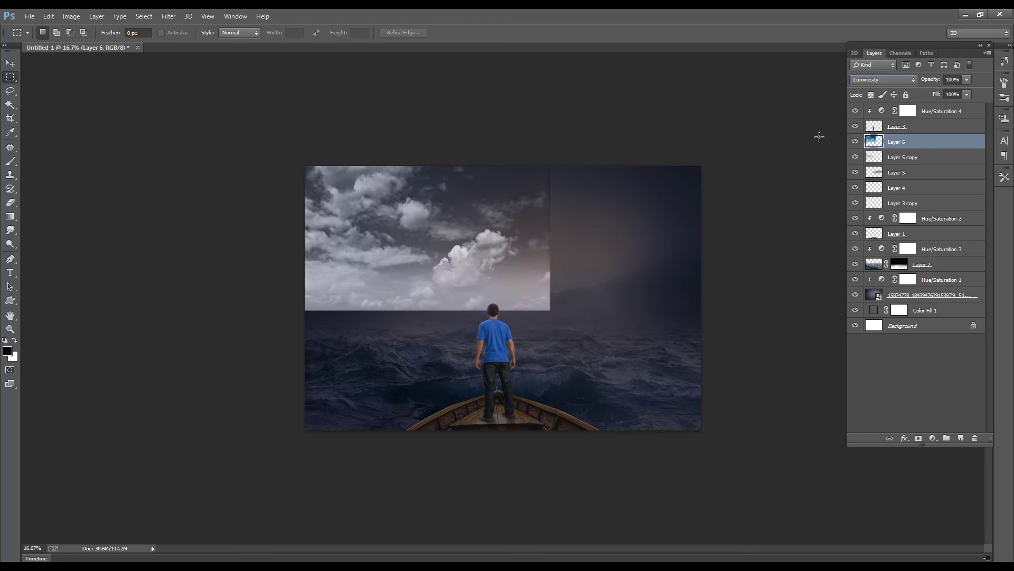
drag(938, 91, 918, 91)
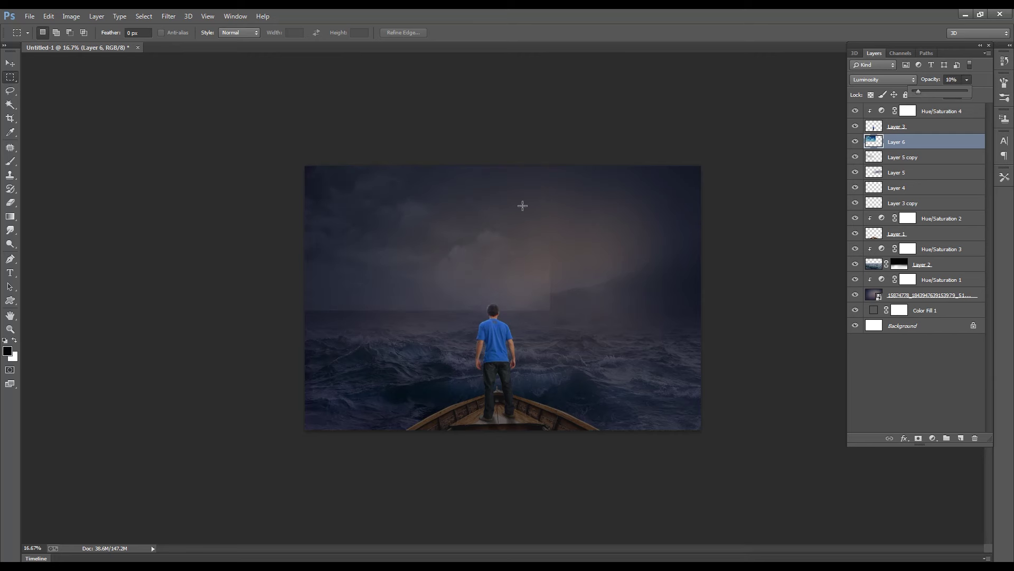
key(e)
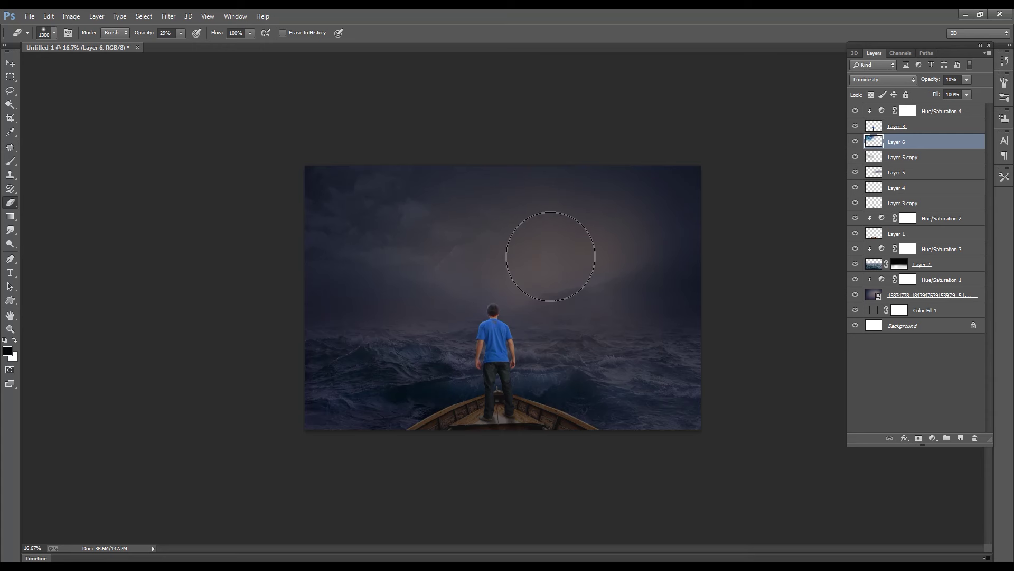
Duplicate the sky layer, flip the copy horizontally and place it on the right
key(ctrl+alt+t)
drag(364, 186, 563, 186)
right_click(695, 196)
click(751, 358)
drag(648, 209, 592, 207)
Warp the sky copy, lifting its top and bulging its right edge outward
right_click(619, 206)
click(664, 287)
drag(527, 243, 545, 197)
mouse_move(620, 235)
mouse_down()
mouse_move(643, 226)
mouse_move(624, 180)
mouse_up()
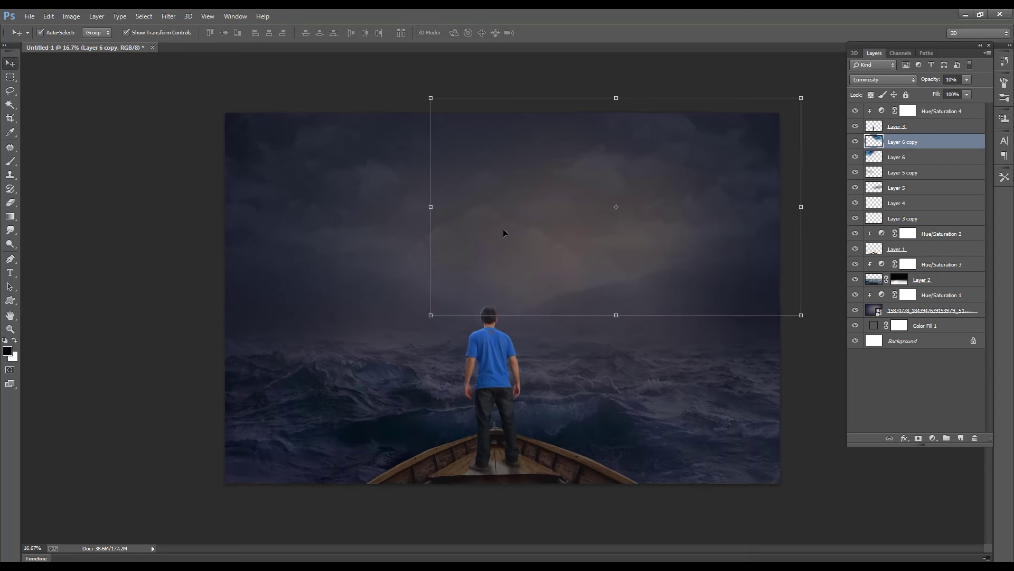
key(e)
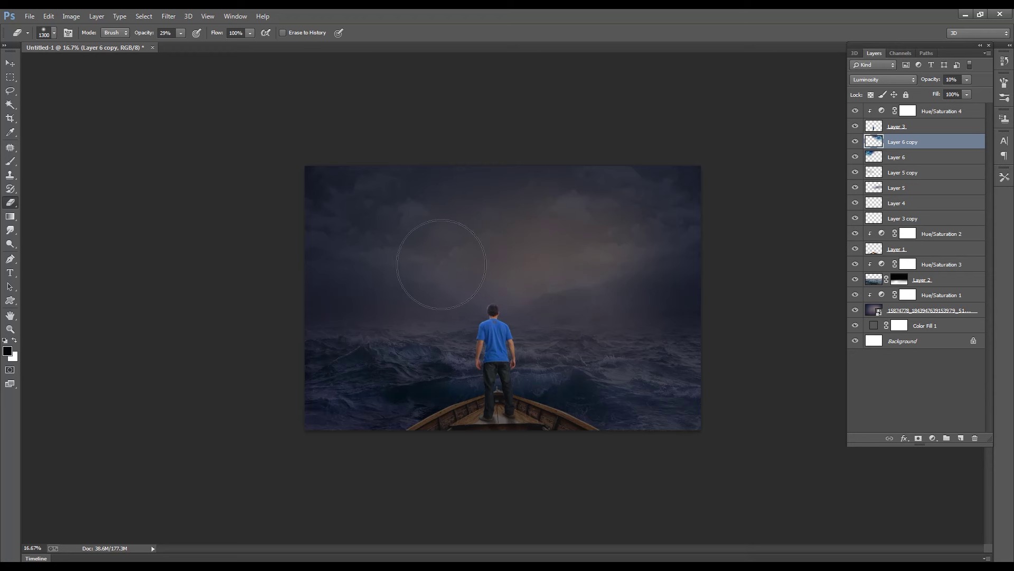
Reselect the original sky layer and set the view to 25% zoom
ctrl+click(422, 248)
drag(478, 259, 730, 197)
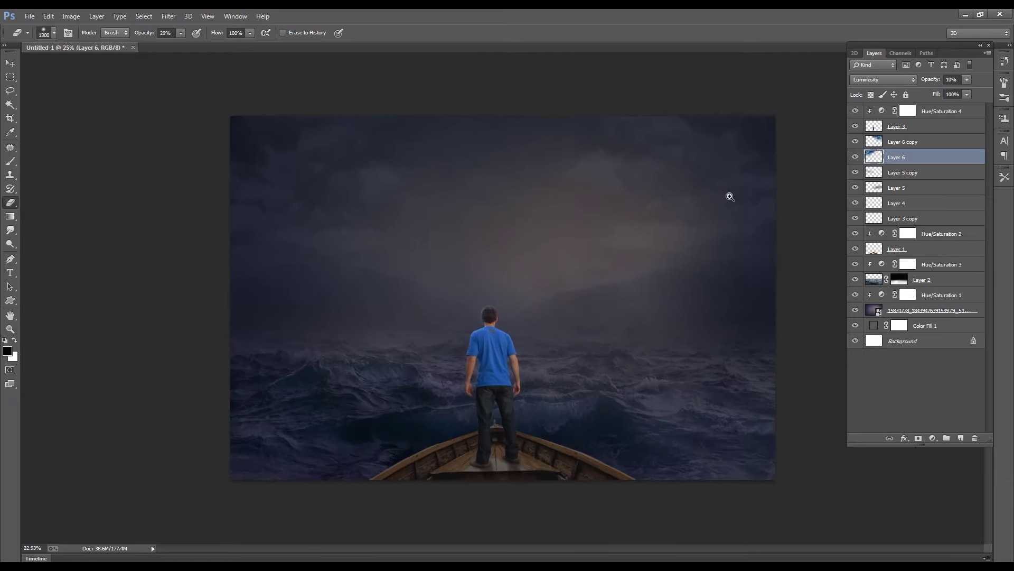
key(ctrl+minus)
key(ctrl+plus)
key(ctrl+minus)
key(ctrl+plus)
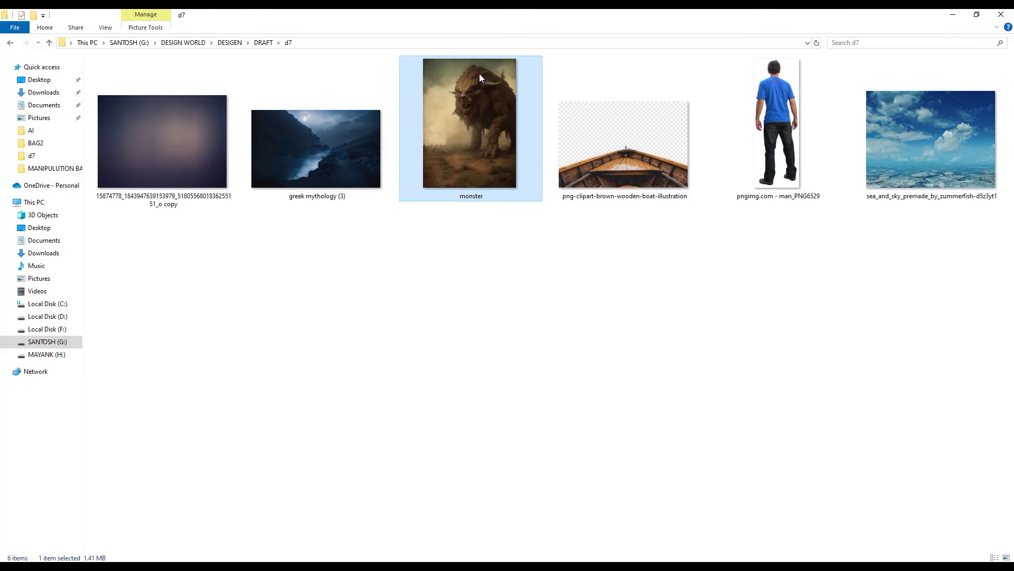
Copy the lasso-cut monster from monster.jpg into Untitled-1, then close monster.jpg
mouse_move(479, 74)
mouse_down()
mouse_move(544, 547)
mouse_move(447, 159)
mouse_up()
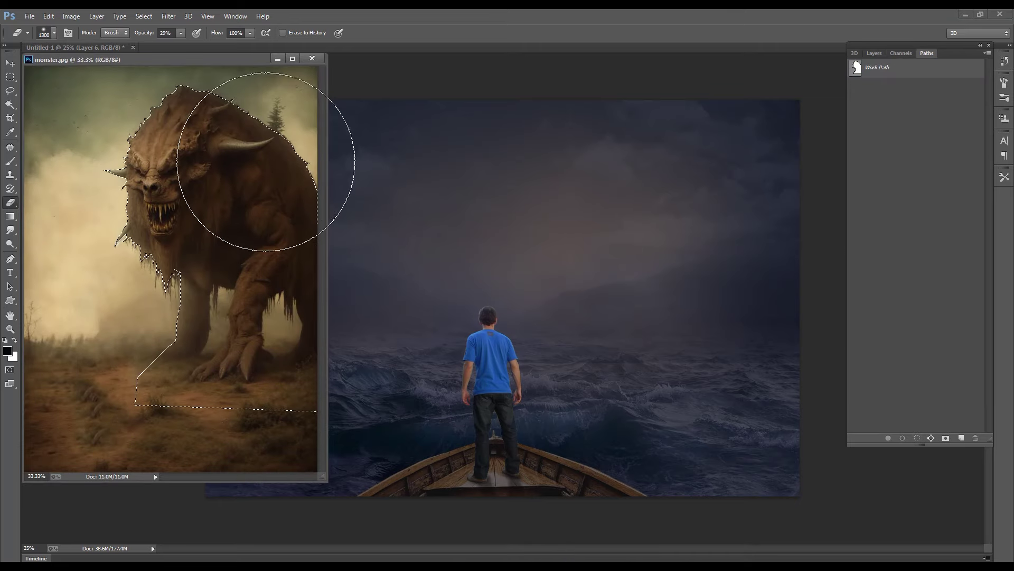
key(v)
drag(180, 147, 587, 188)
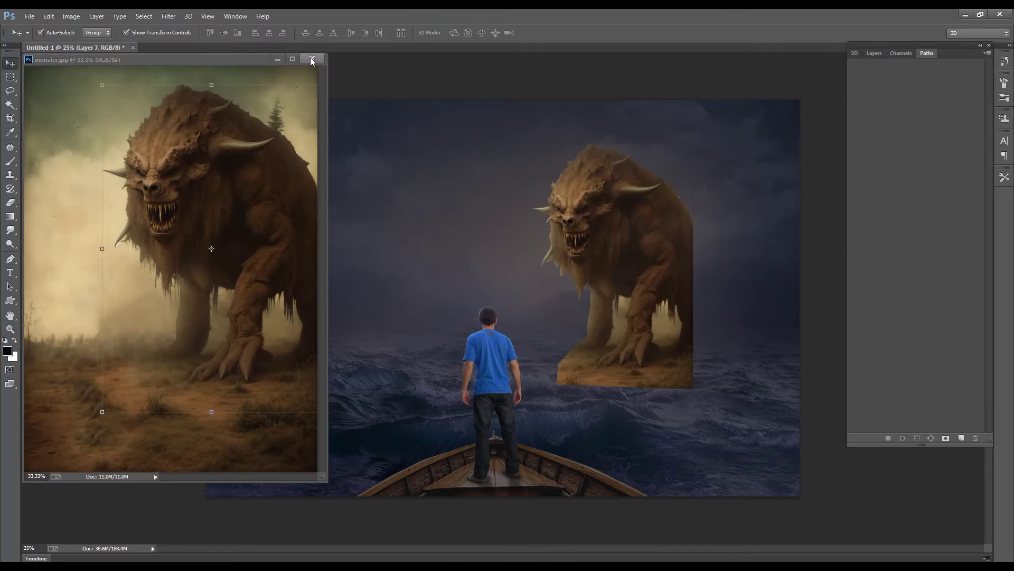
click(311, 58)
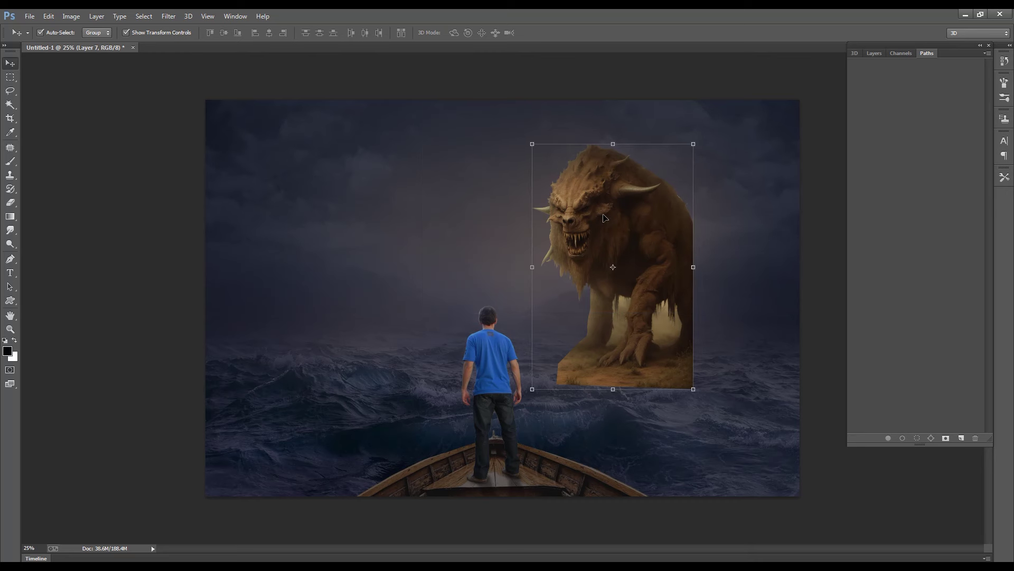
Position the monster's Layer 7 above and behind the man on the bow
click(874, 54)
mouse_move(573, 208)
mouse_down()
mouse_move(483, 203)
mouse_move(470, 211)
mouse_up()
key(ctrl+minus)
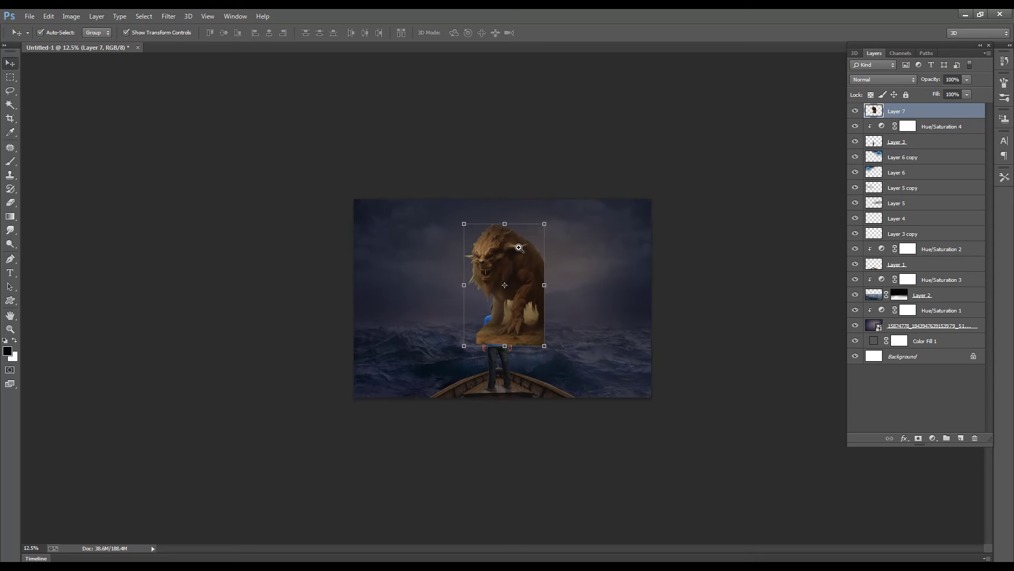
click(519, 248)
drag(520, 248, 495, 240)
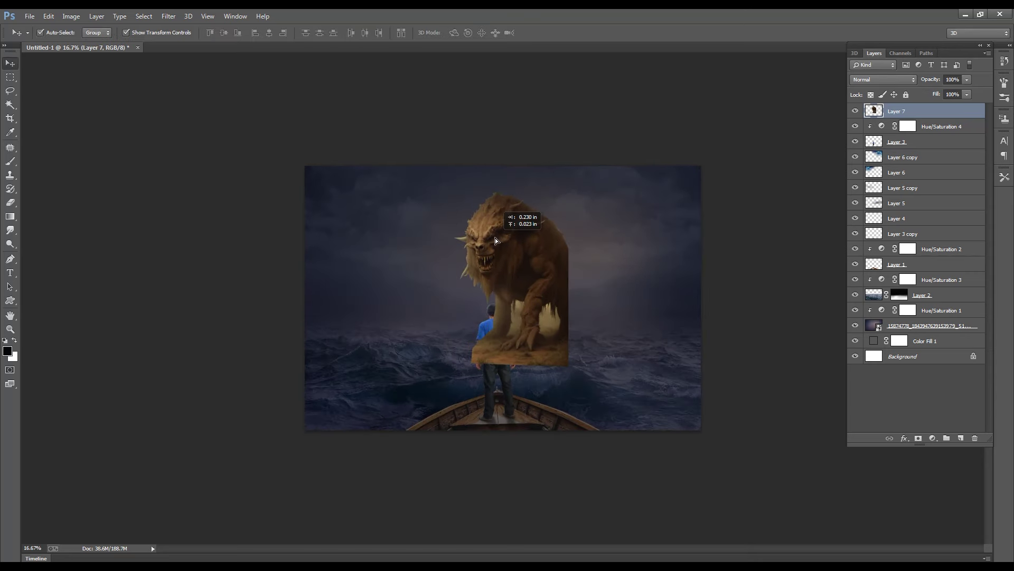
drag(495, 238, 498, 232)
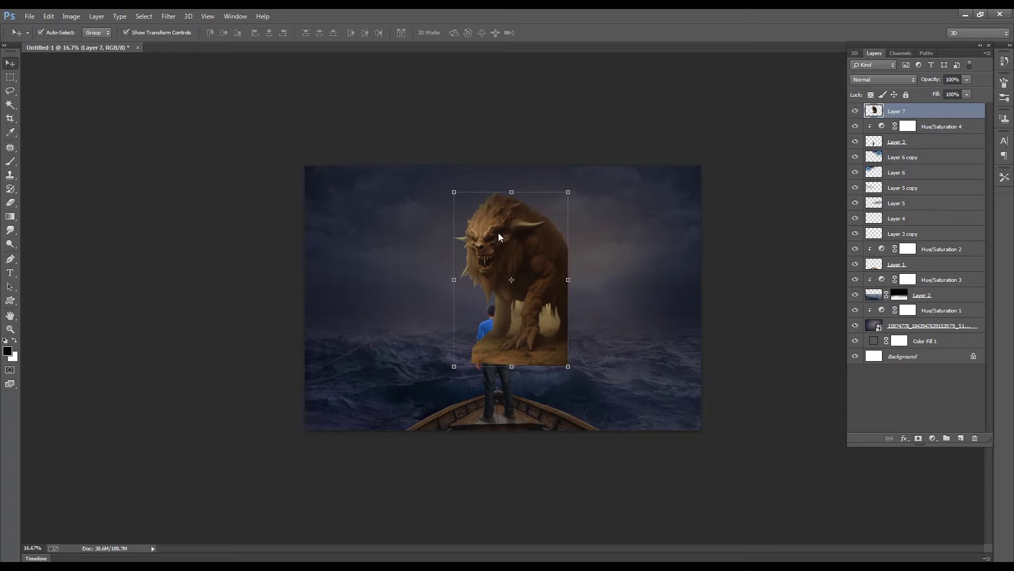
key(ctrl+shift+x)
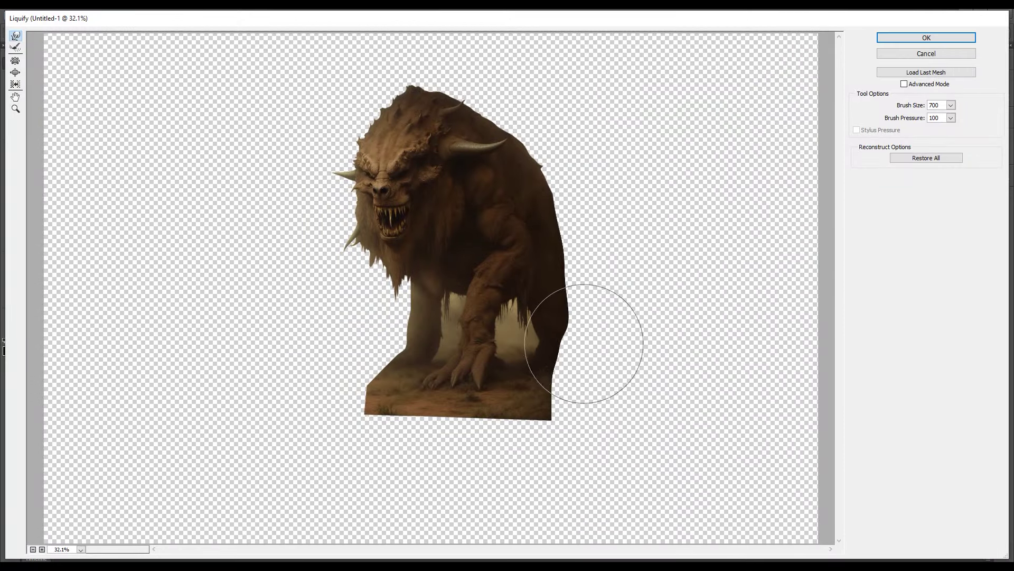
Forward Warp the monster's right edge into a hunched back, adding spikes at brush size 100
drag(584, 343, 572, 281)
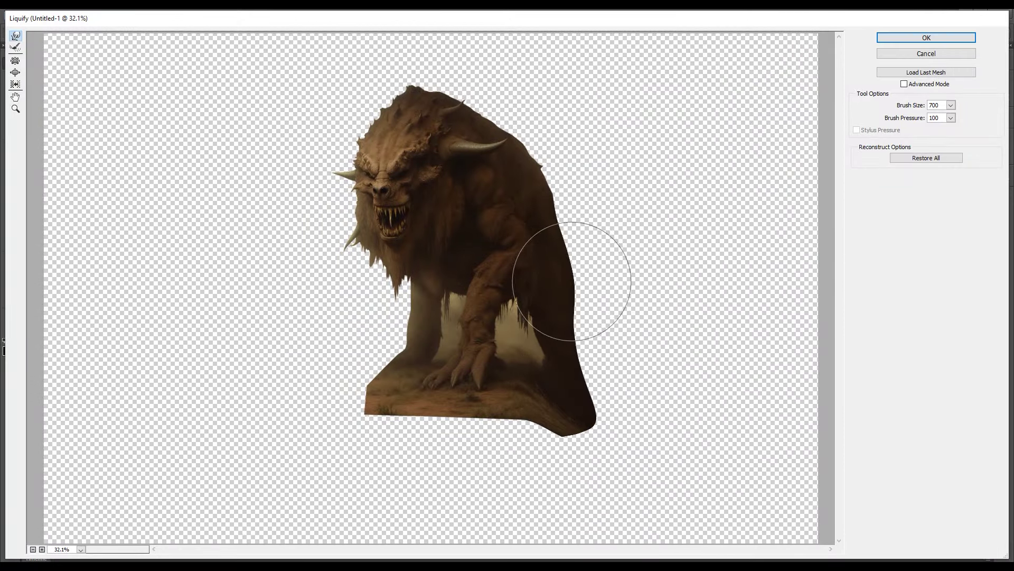
key(bracketleft)
key(bracketleft)
key(bracketleft)
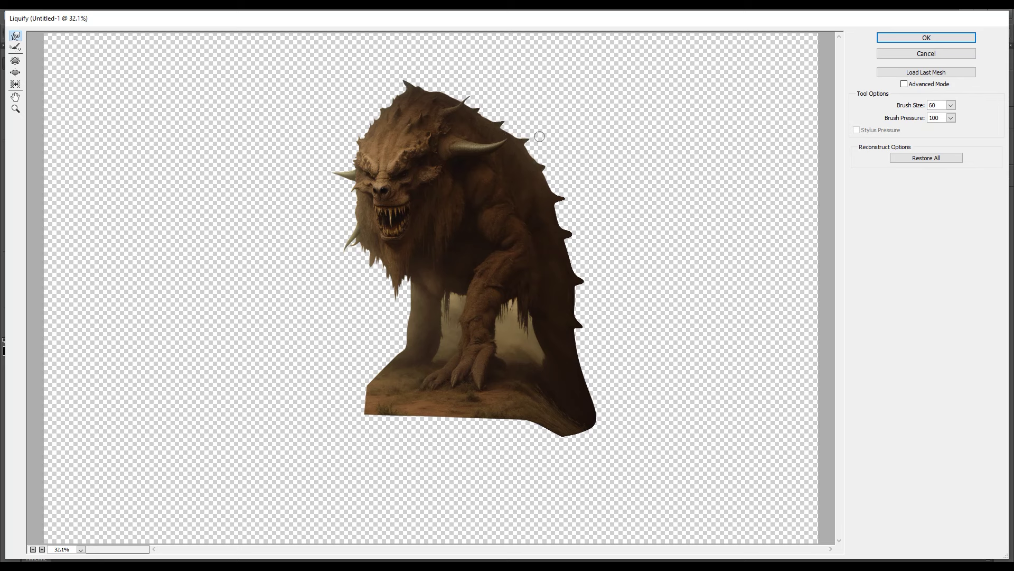
key(Return)
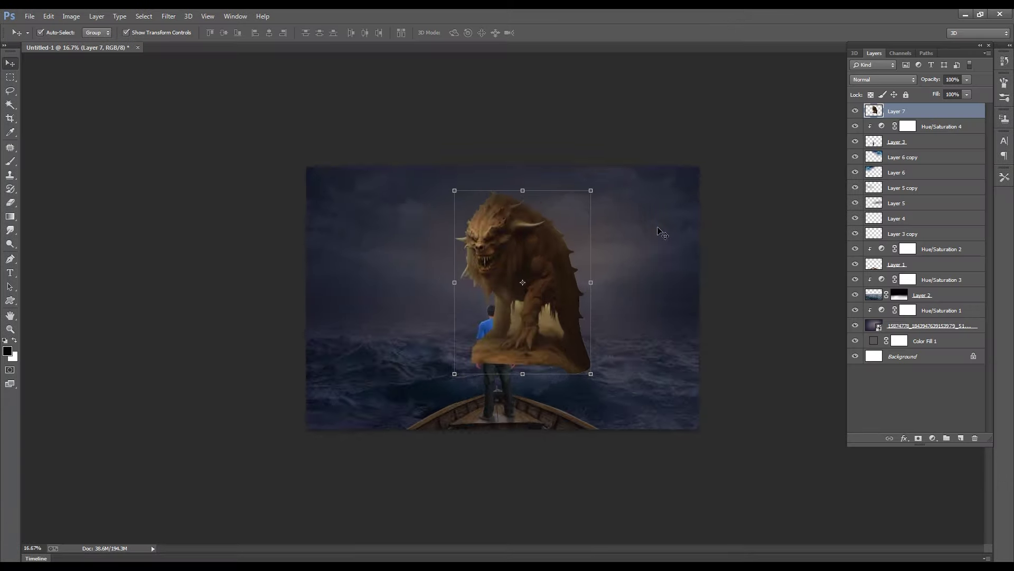
Move the monster layer below Layer 3 and give it a layer mask
key(ctrl+minus)
key(ctrl+bracketleft)
key(ctrl+bracketleft)
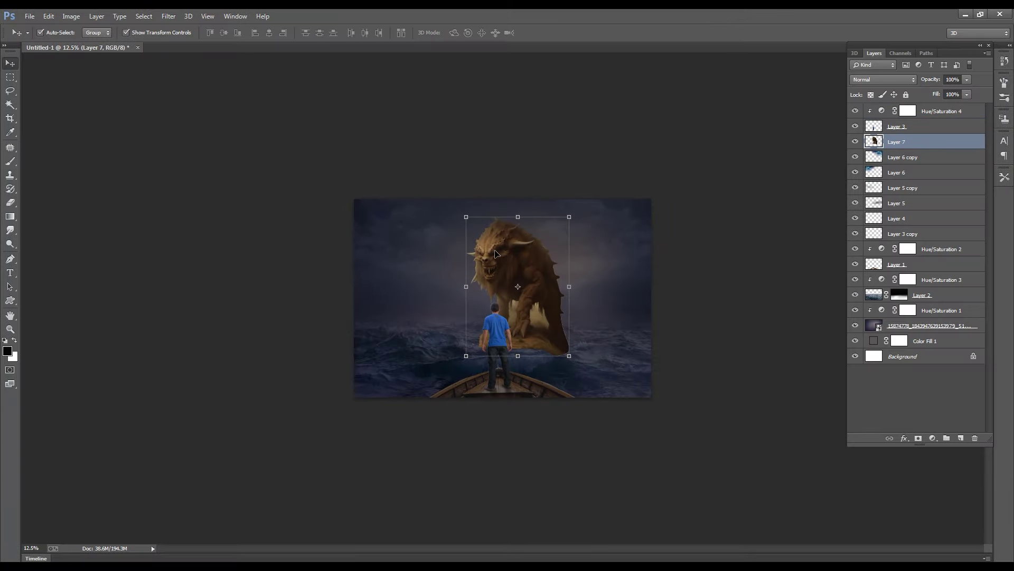
key(ctrl+minus)
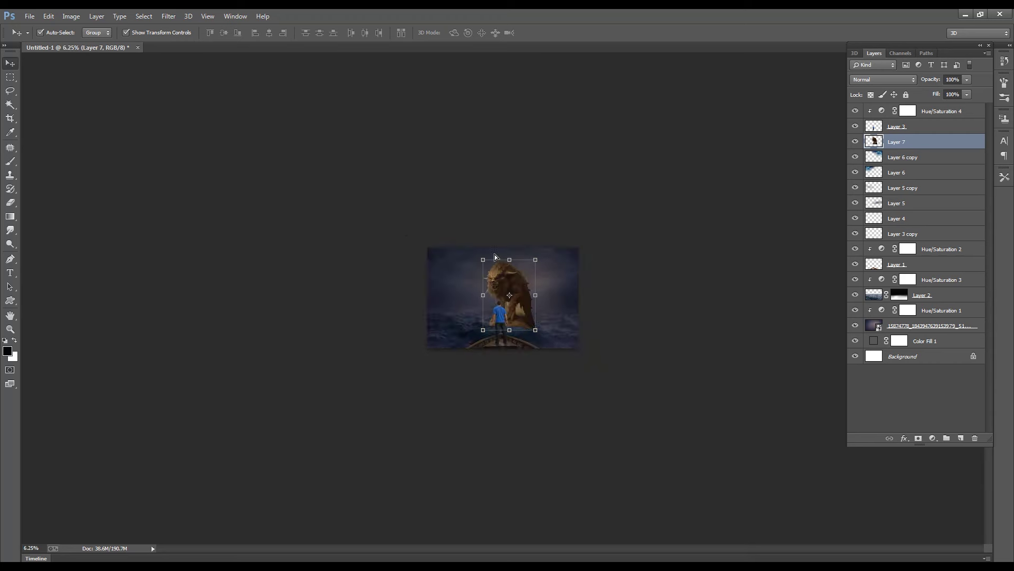
key(ctrl+plus)
click(919, 438)
Paint the mask with a soft black brush at 9–13% opacity to fade the monster's lower body
key(b)
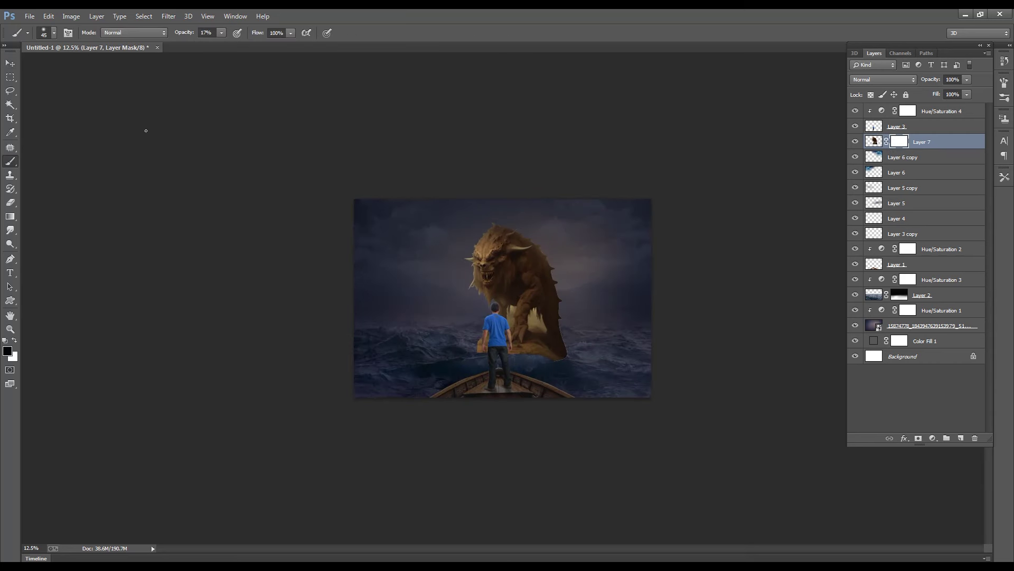
drag(219, 43, 216, 43)
key(bracketright)
key(bracketright)
key(bracketright)
key(bracketright)
drag(600, 317, 525, 336)
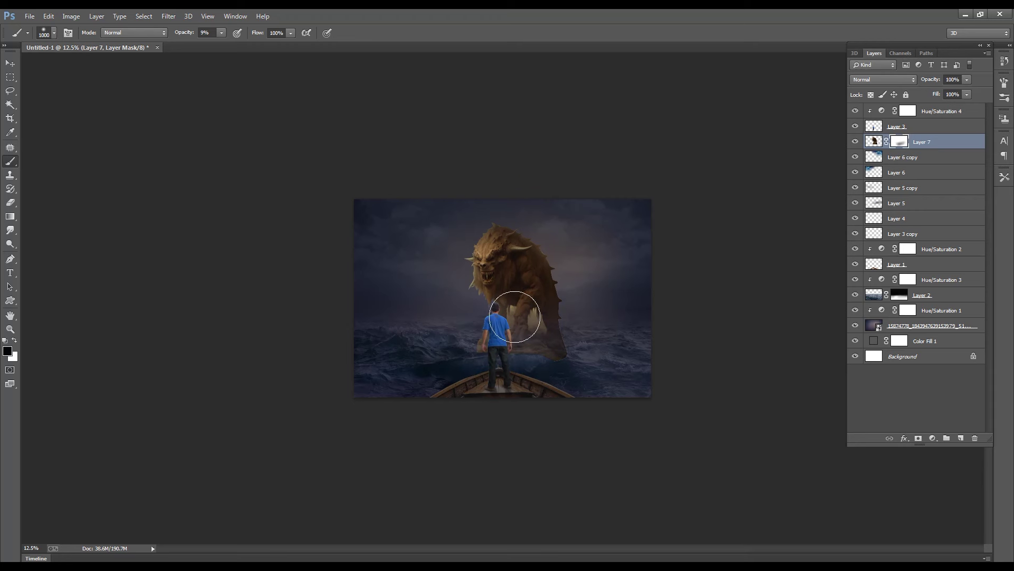
drag(221, 46, 224, 44)
drag(472, 356, 524, 346)
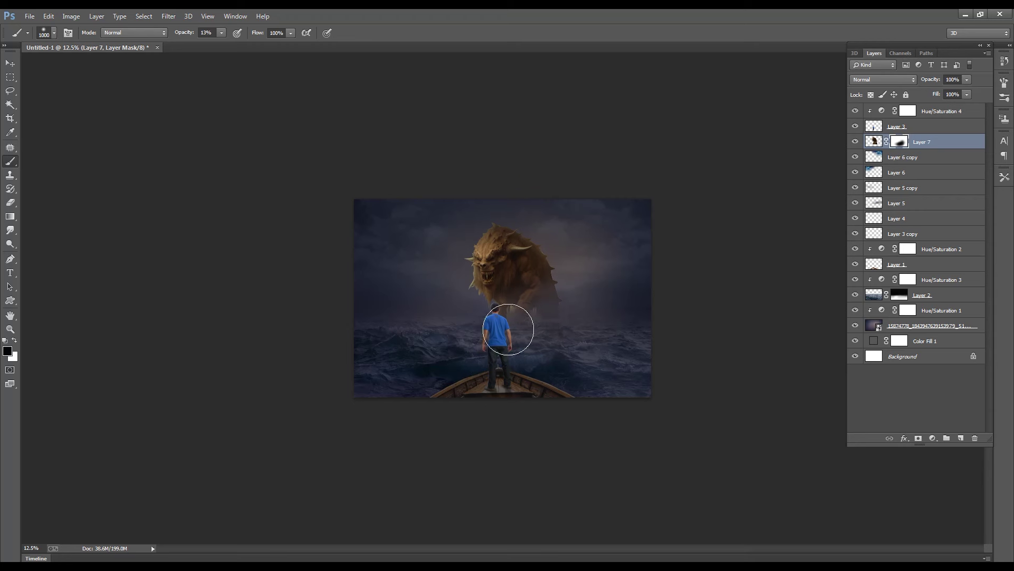
drag(582, 249, 562, 351)
Scale the monster to about 106%, nudge it right, and reset the mask brush to 900
key(ctrl+t)
drag(565, 224, 570, 218)
drag(486, 245, 481, 255)
key(ctrl+plus)
key(Return)
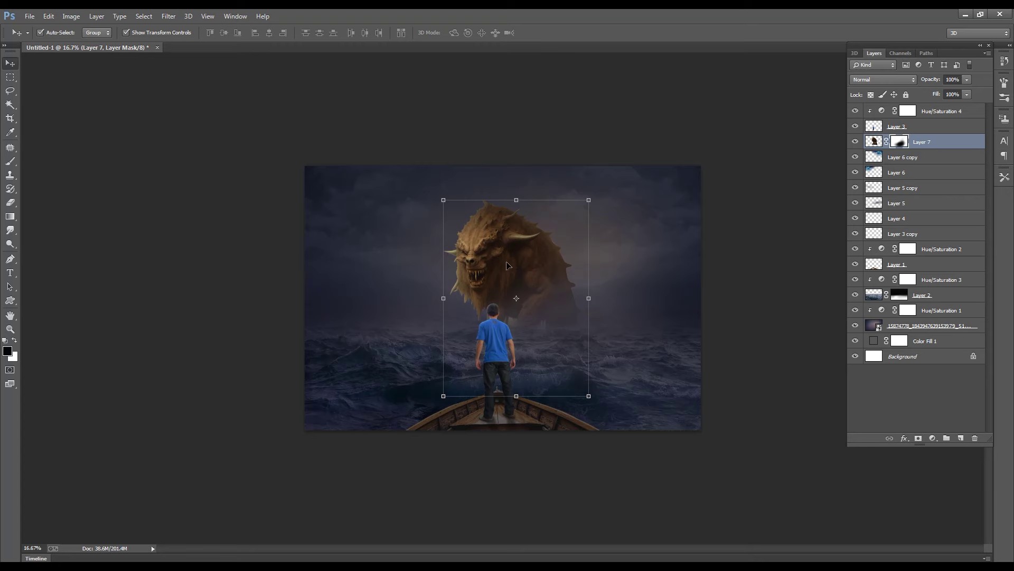
key(b)
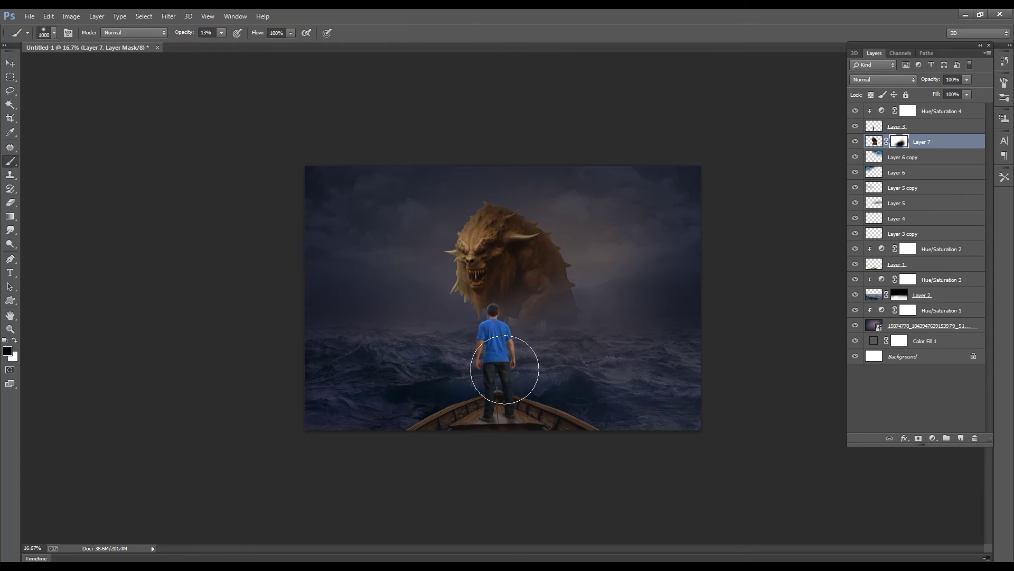
key(bracketleft)
key(bracketleft)
key(bracketright)
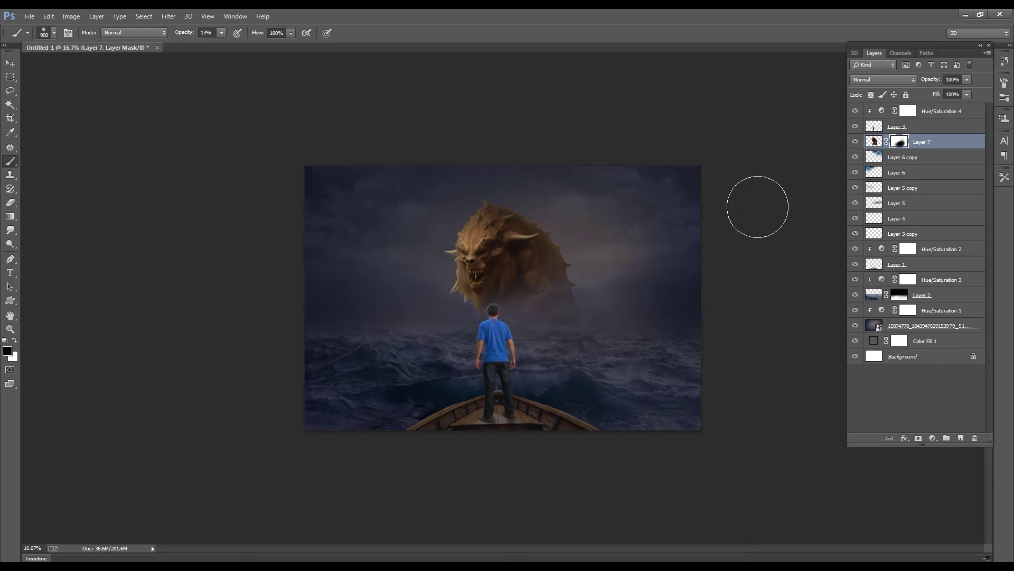
click(888, 205)
Erase part of the orange glow on Layer 5 behind the monster
click(855, 203)
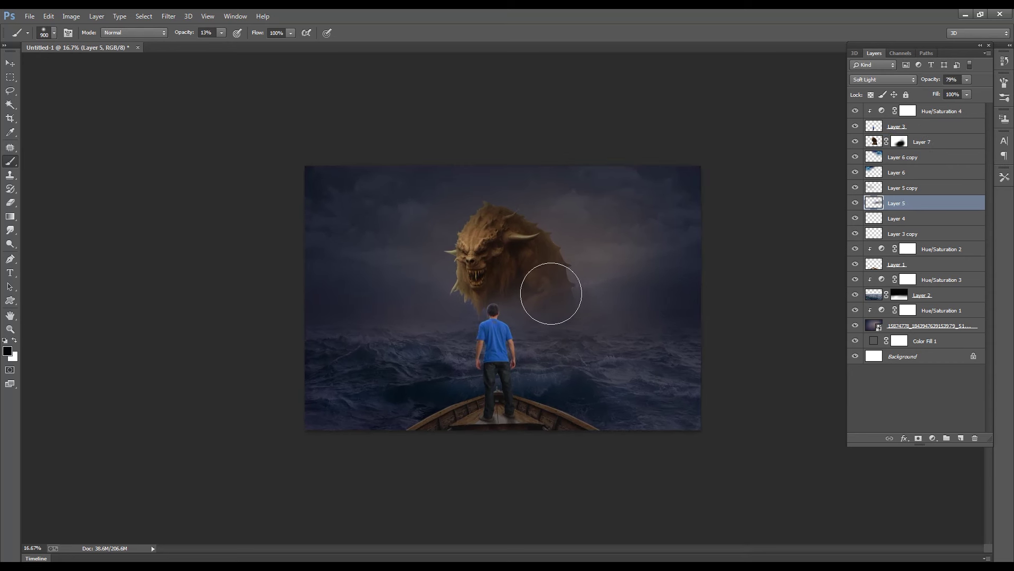
key(e)
key(bracketleft)
key(bracketleft)
key(bracketleft)
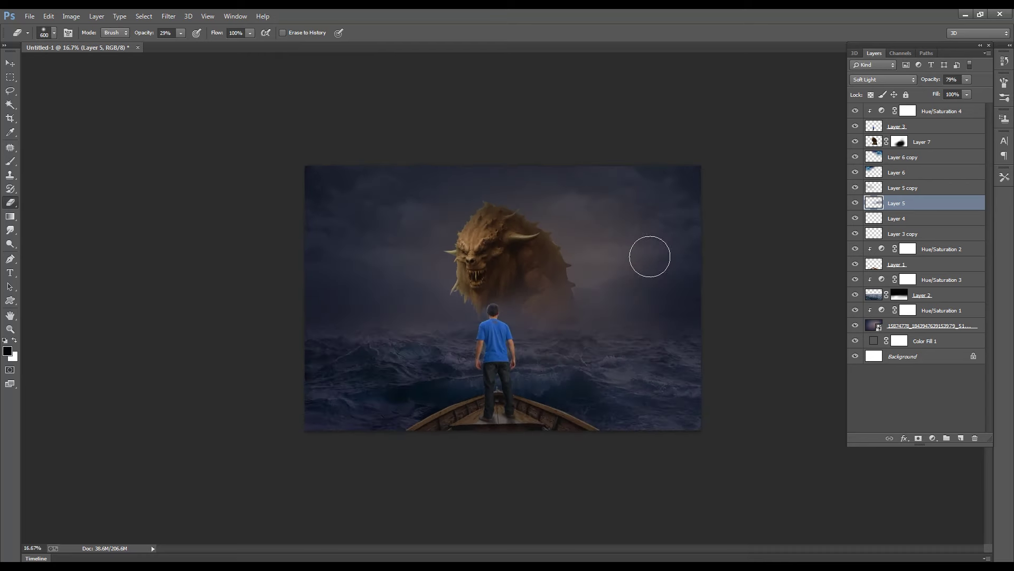
Add a Hue/Saturation layer clipped to Layer 7: Hue -10, Saturation -45, Lightness -34
key(v)
scroll(641, 269, up, 1)
click(472, 236)
scroll(471, 235, up, 1)
alt+click(471, 235)
click(933, 438)
click(877, 311)
click(753, 373)
mouse_move(767, 288)
mouse_down()
mouse_move(765, 264)
mouse_move(737, 262)
mouse_move(771, 261)
mouse_move(752, 289)
mouse_move(764, 311)
mouse_up()
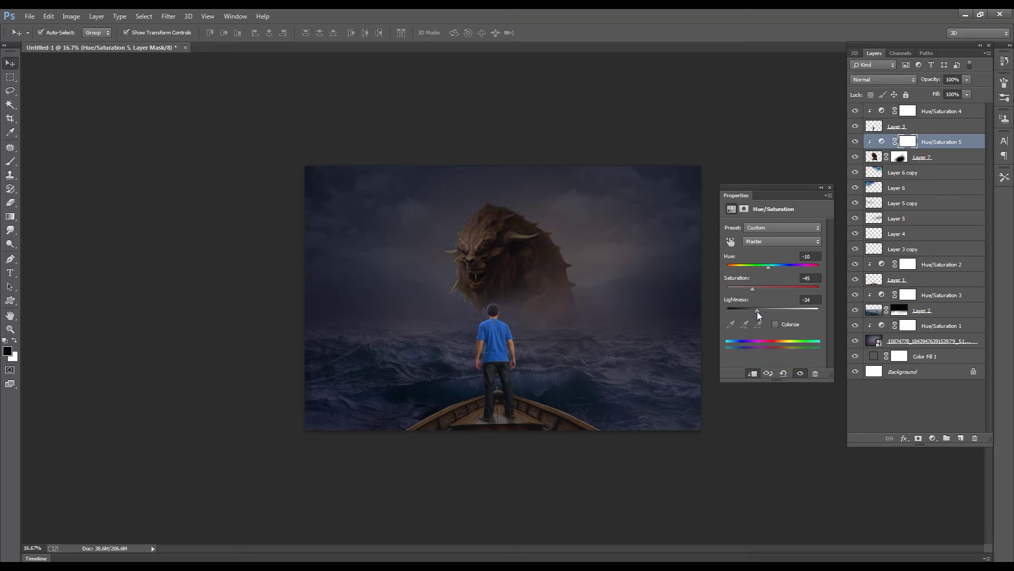
Lower the Lightness of the man's clipped Hue/Saturation 4 to -39
click(829, 188)
click(506, 358)
click(931, 438)
click(783, 336)
double_click(911, 114)
drag(758, 311, 756, 311)
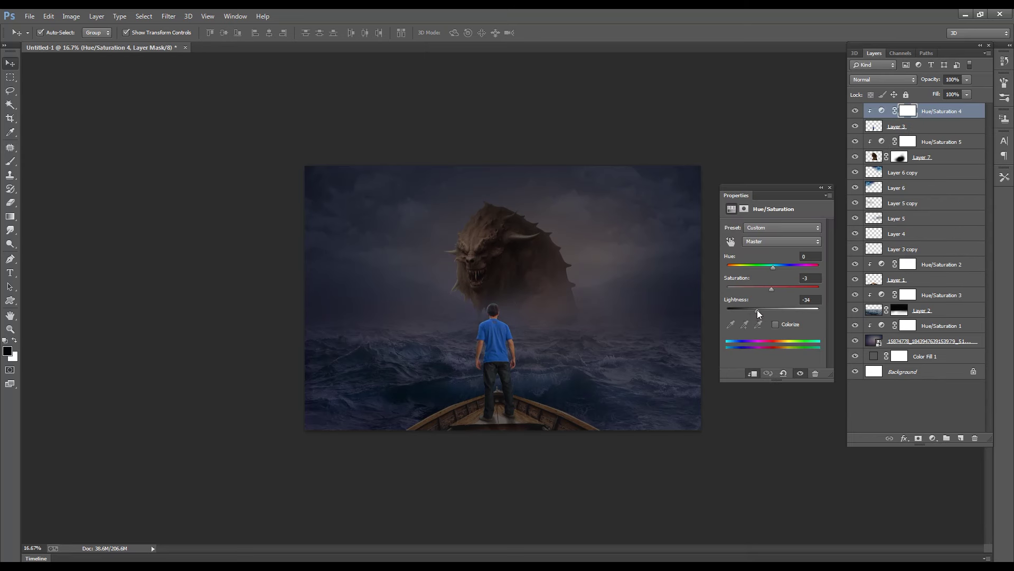
click(830, 188)
Zoom to compare the overall scene, then reselect the monster's Layer 7
key(ctrl+plus)
key(ctrl+plus)
key(ctrl+minus)
key(ctrl+minus)
key(ctrl+minus)
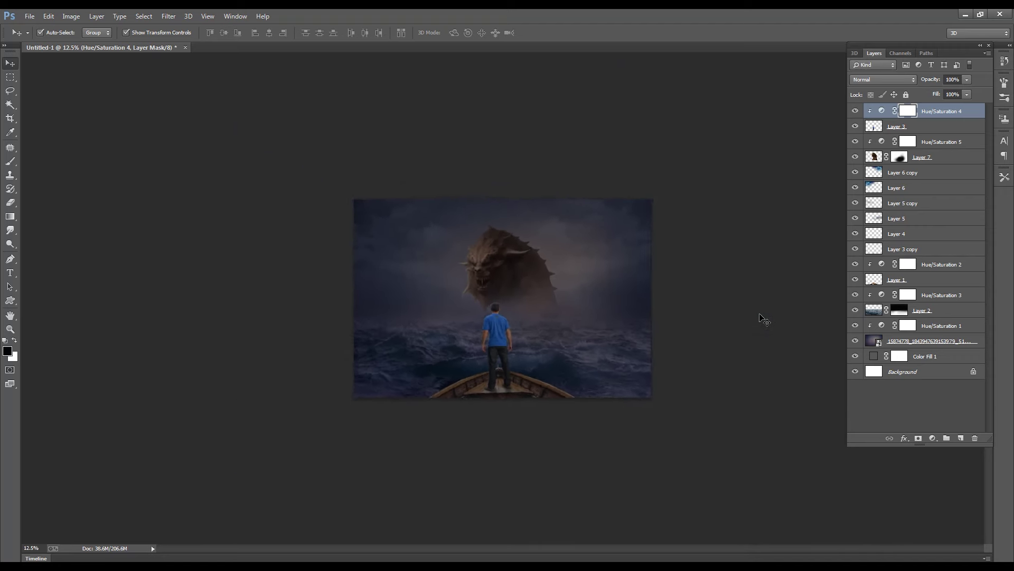
key(ctrl+plus)
key(ctrl+plus)
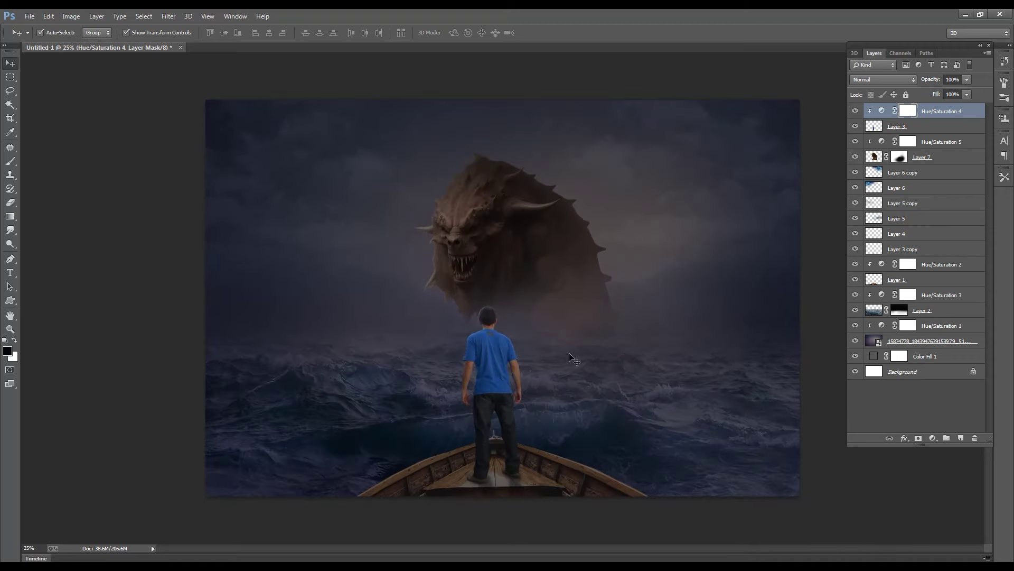
key(ctrl+minus)
key(ctrl+plus)
key(ctrl+minus)
key(ctrl+plus)
click(494, 264)
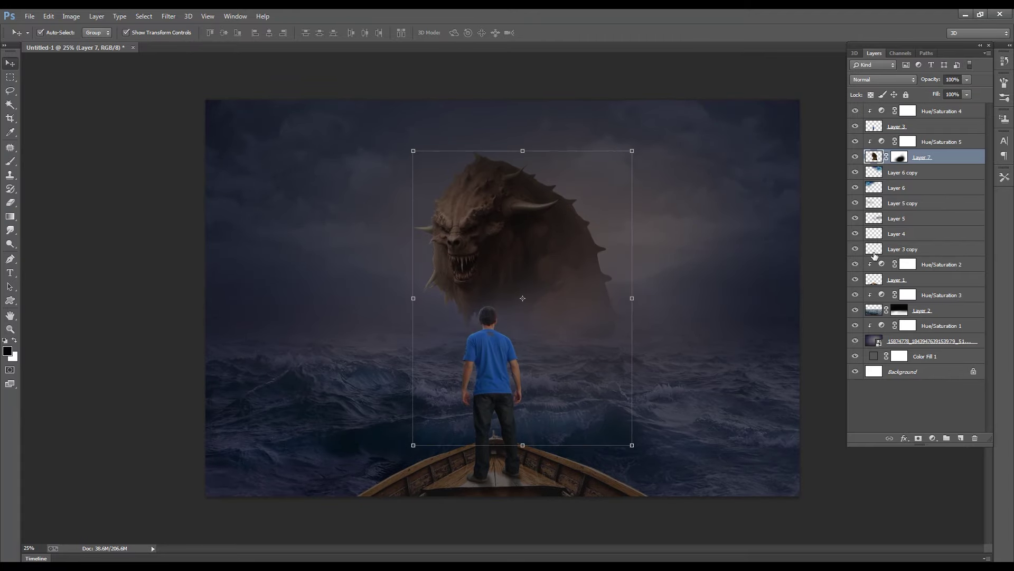
click(883, 144)
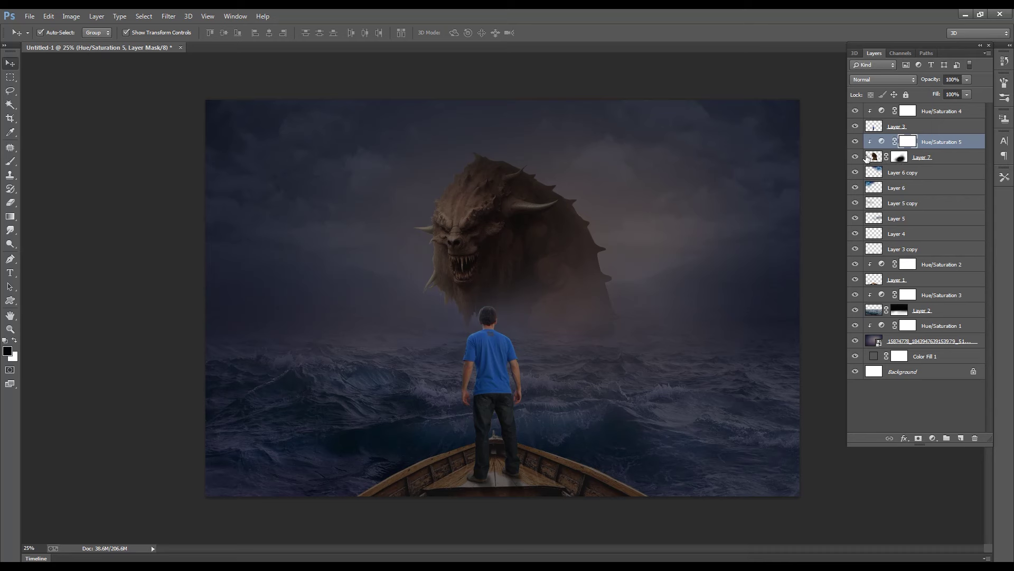
click(867, 157)
Add a new layer clipped to the monster, filled with 50% Gray and set to Overlay
click(960, 438)
key(shift+F5)
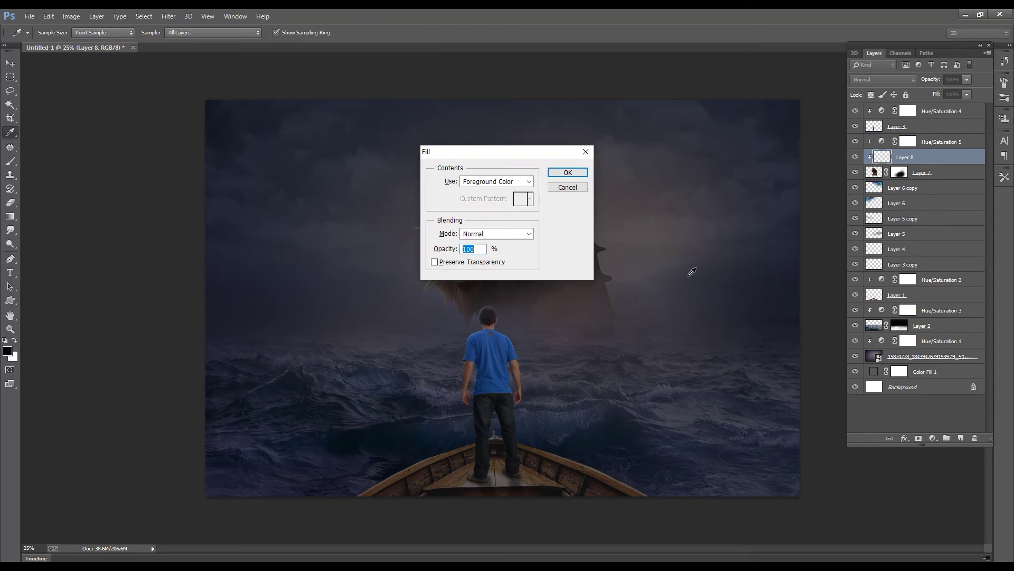
click(528, 181)
click(496, 269)
click(565, 176)
key(v)
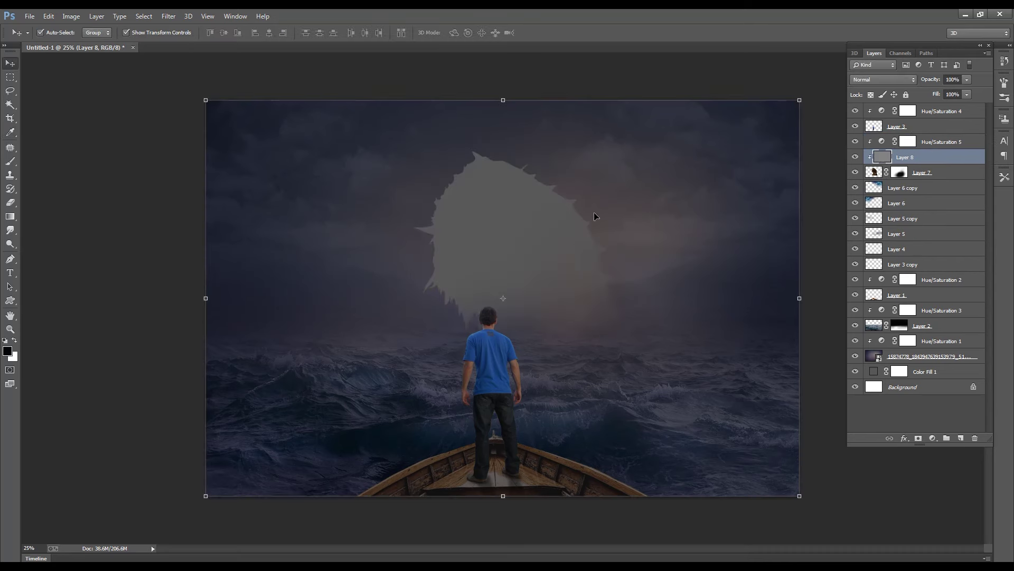
click(884, 79)
click(877, 216)
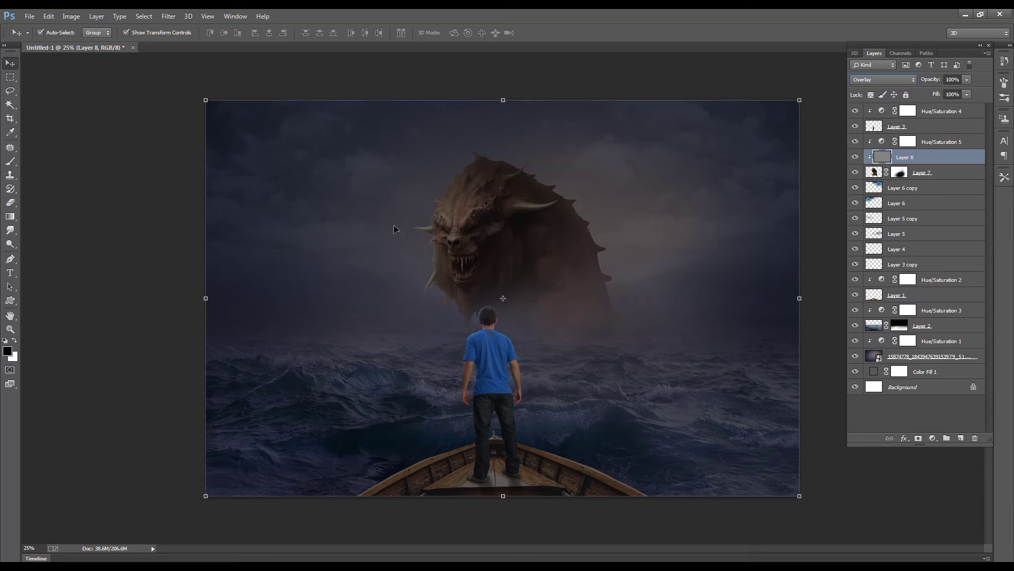
Dodge the monster's head and horns, first on Highlights, then on Midtones
key(o)
mouse_move(435, 172)
mouse_down()
mouse_move(428, 211)
mouse_move(437, 233)
mouse_move(421, 207)
mouse_up()
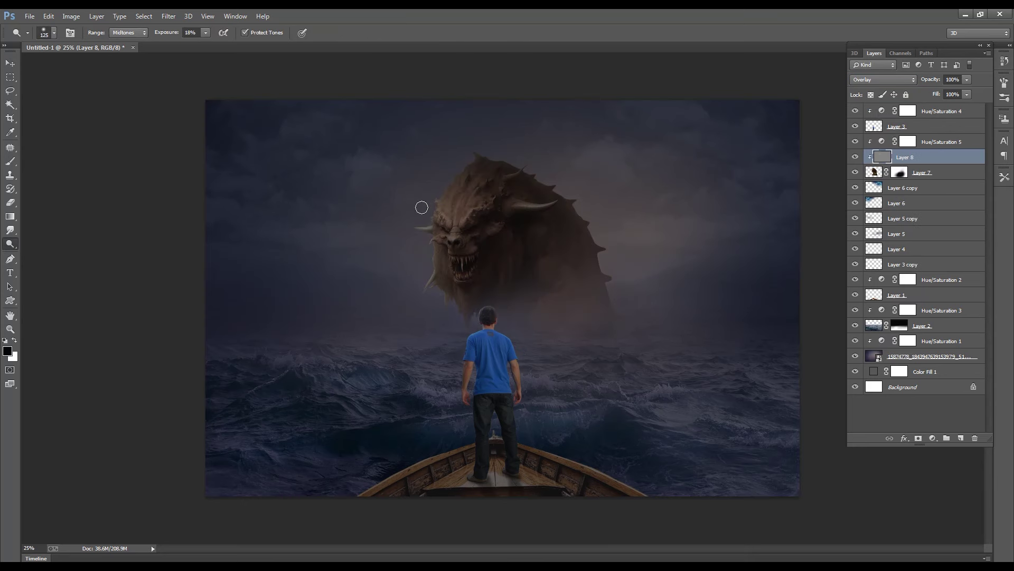
click(129, 33)
click(126, 58)
key(bracketleft)
key(bracketleft)
key(bracketleft)
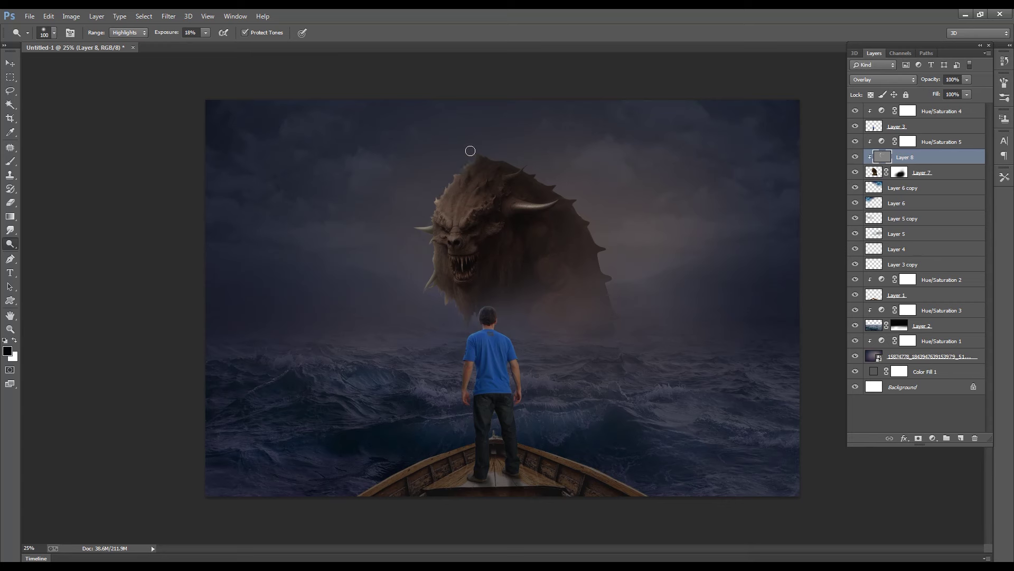
key(bracketright)
key(bracketright)
key(bracketright)
click(128, 32)
click(124, 50)
key(bracketleft)
key(bracketleft)
key(bracketleft)
key(bracketleft)
key(bracketleft)
key(bracketleft)
key(ctrl+plus)
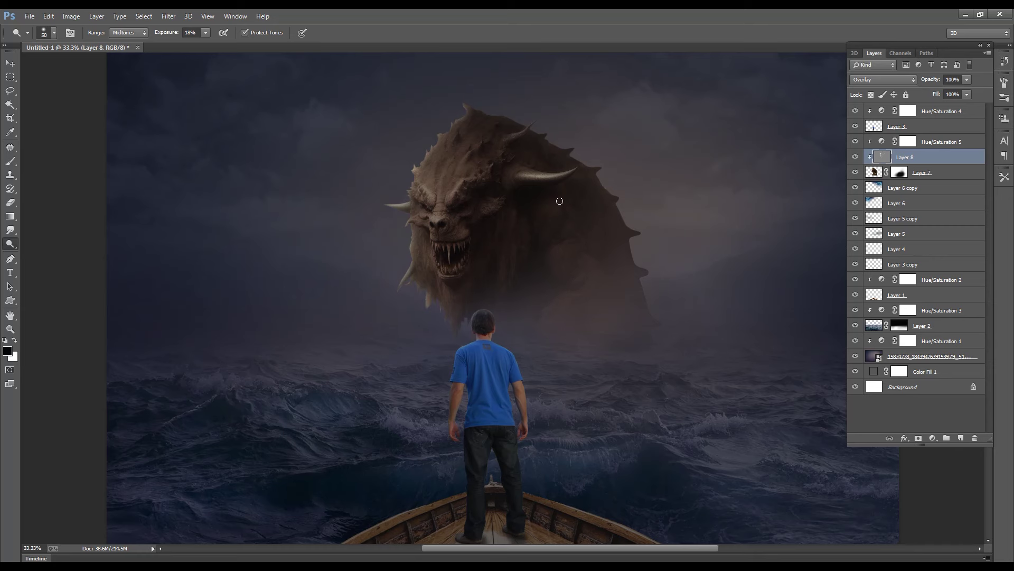
Lower the monster's Overlay Layer 8 opacity to 87%
key(ctrl+minus)
key(ctrl+minus)
key(ctrl+plus)
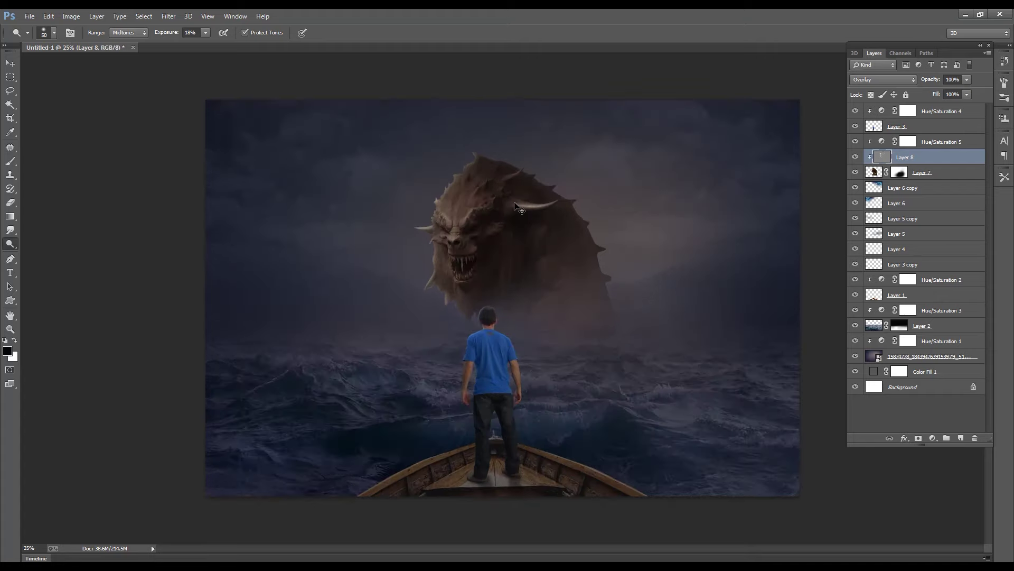
key(ctrl+minus)
key(ctrl+minus)
key(ctrl+plus)
click(967, 79)
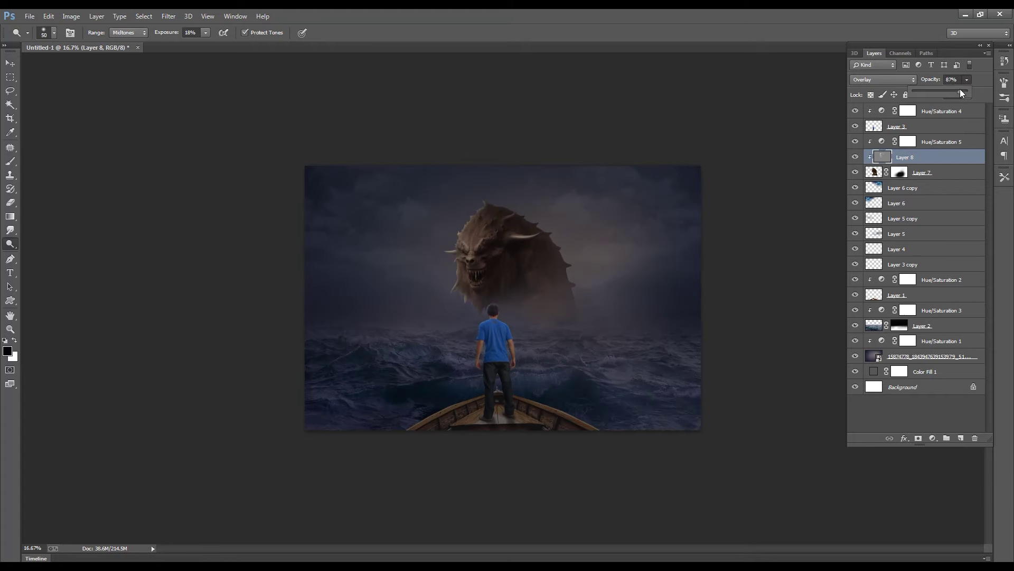
click(10, 63)
Add a 50% gray Overlay layer clipped to the man's Layer 3
click(491, 337)
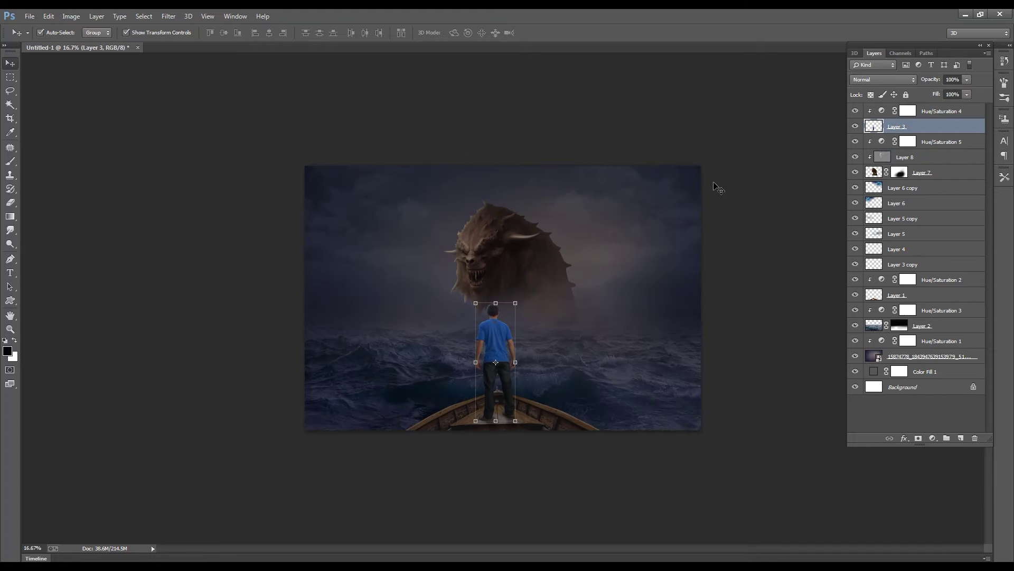
click(960, 438)
click(960, 438)
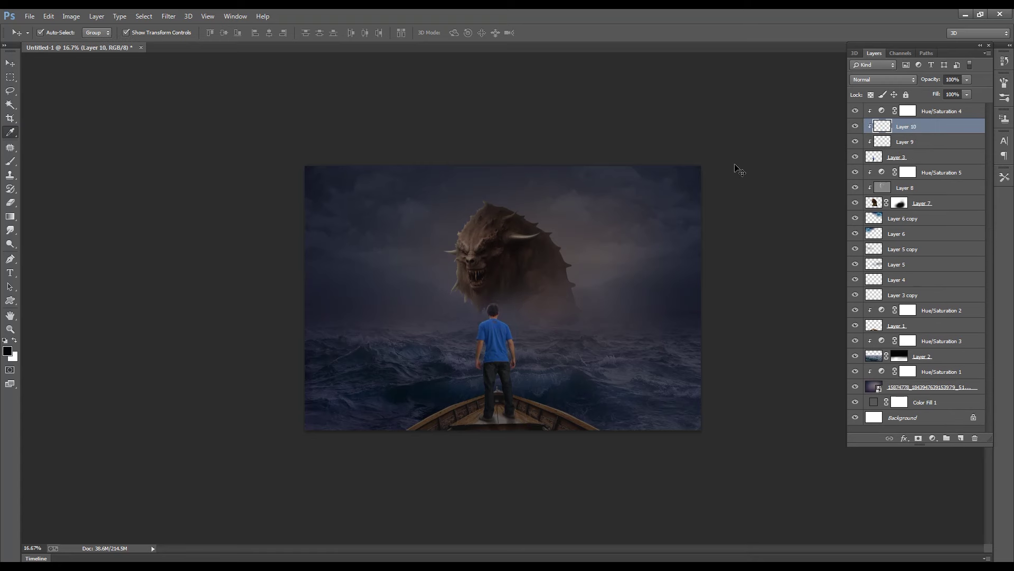
key(i)
key(shift+F5)
click(567, 172)
key(v)
click(884, 79)
click(872, 189)
Ready the Dodge tool on Midtones with a 35–40 brush, zoomed in on the man
key(o)
scroll(519, 319, up, 3)
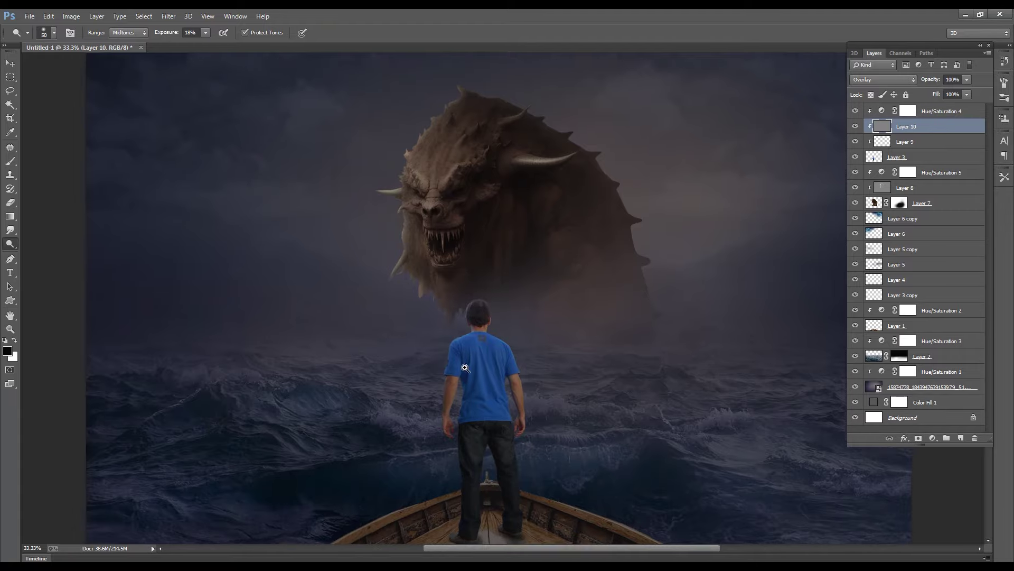
scroll(328, 275, up, 1)
key(ctrl+plus)
click(412, 36)
key(bracketleft)
key(bracketleft)
key(bracketleft)
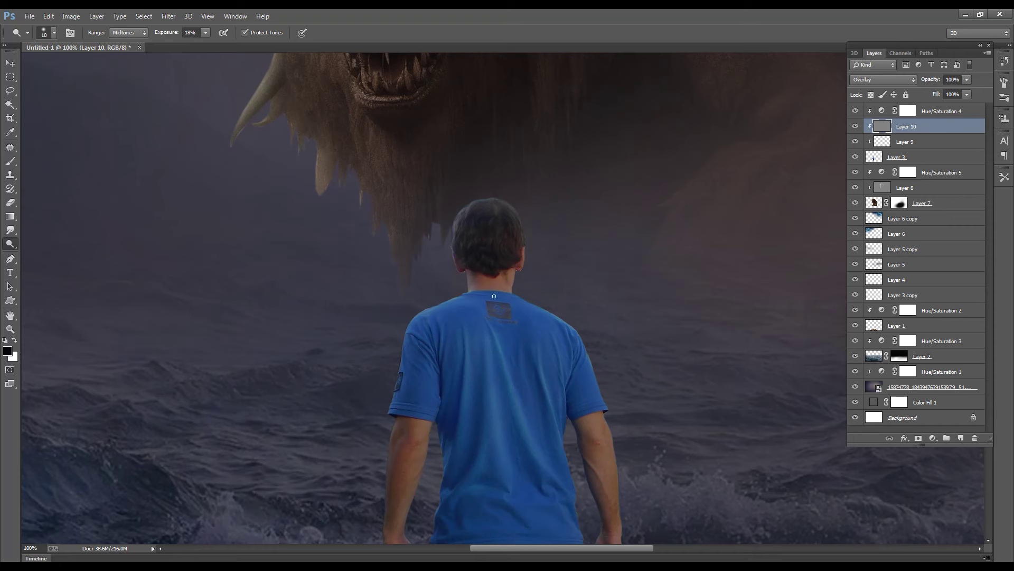
scroll(502, 305, down, 1)
key(bracketright)
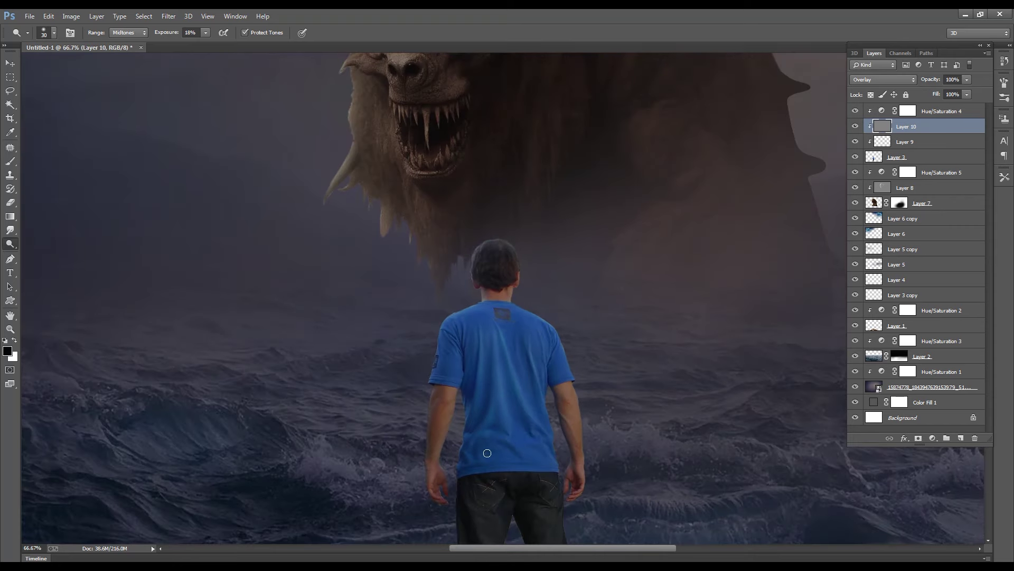
key(bracketright)
key(ctrl+minus)
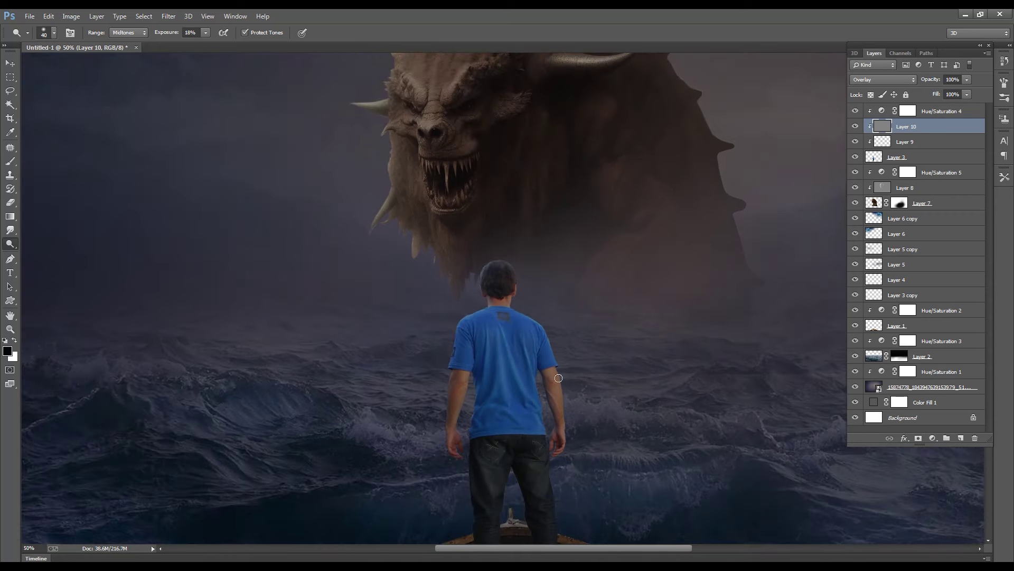
key(ctrl+minus)
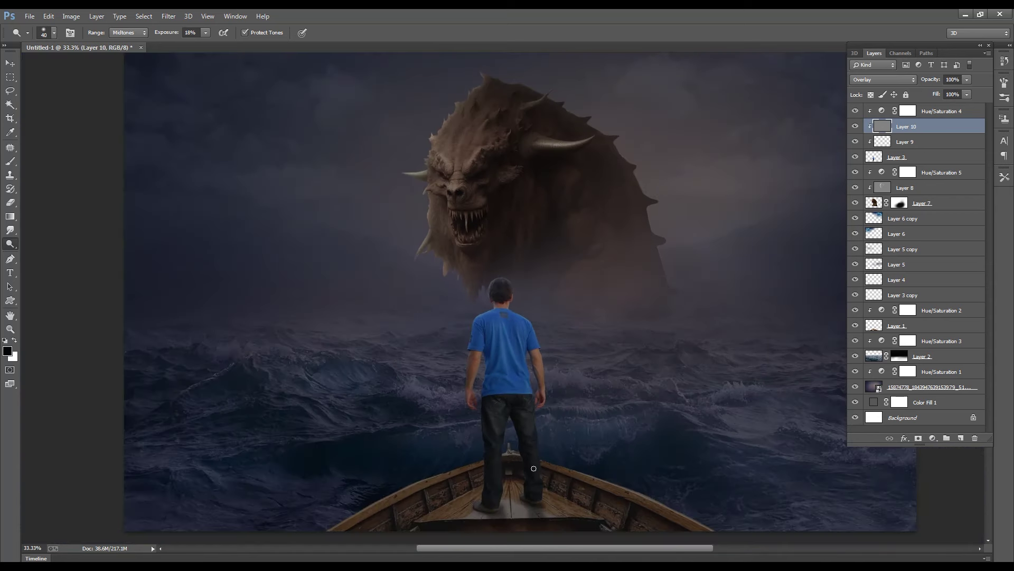
key(ctrl+plus)
key(ctrl+plus)
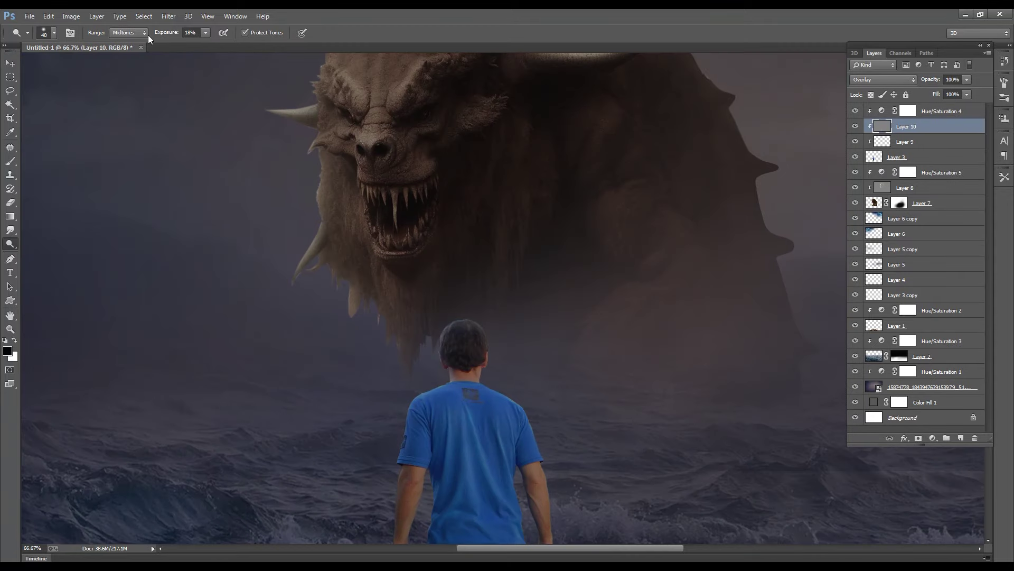
Switch the dodge range to Shadows and try brush sizes 60–90 around the man and boat
click(144, 33)
click(124, 41)
key(bracketright)
key(bracketright)
key(bracketright)
key(bracketleft)
key(bracketleft)
key(ctrl+minus)
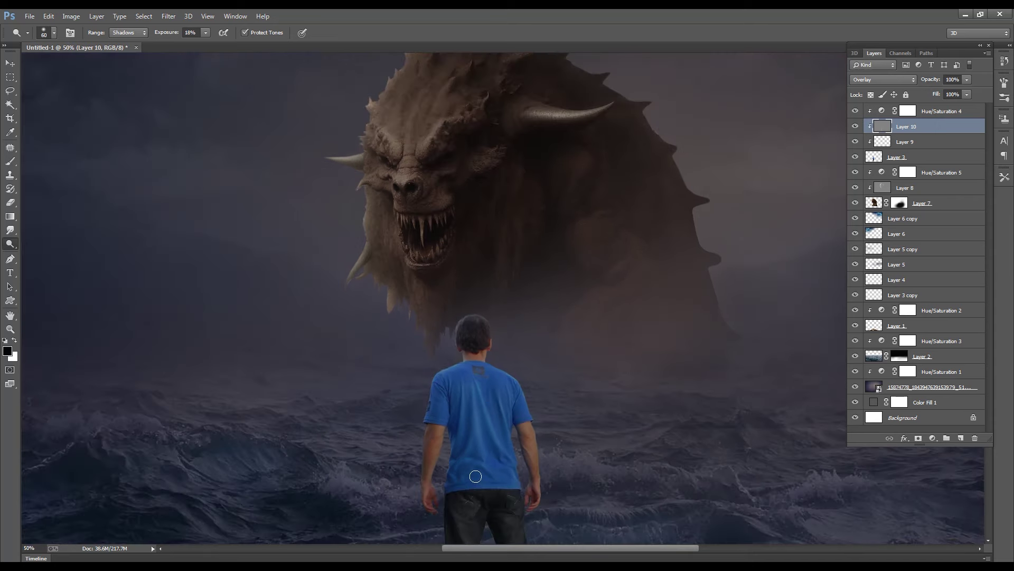
key(ctrl+minus)
key(bracketright)
key(bracketright)
key(bracketright)
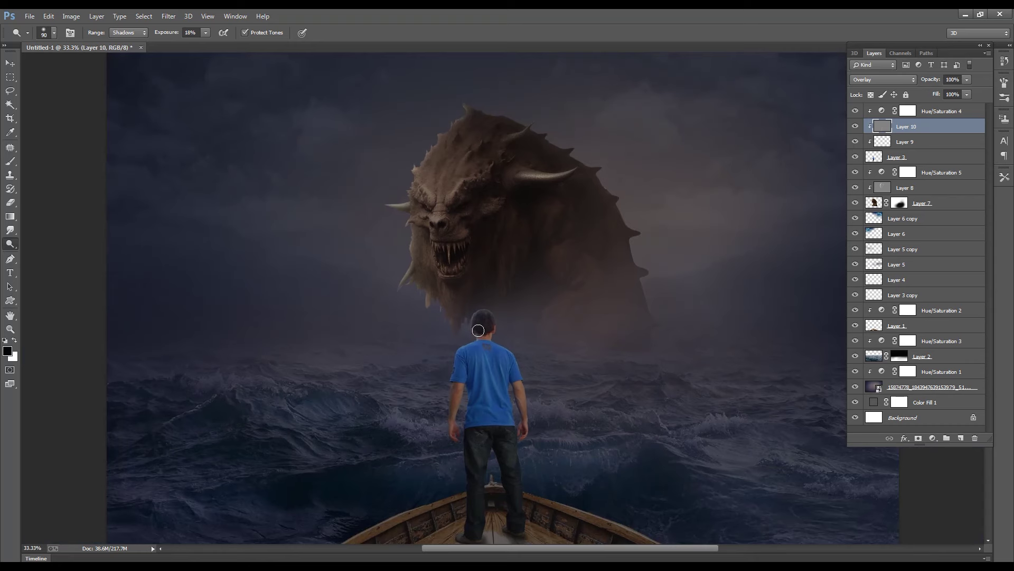
key(ctrl+plus)
key(ctrl+plus)
key(ctrl+plus)
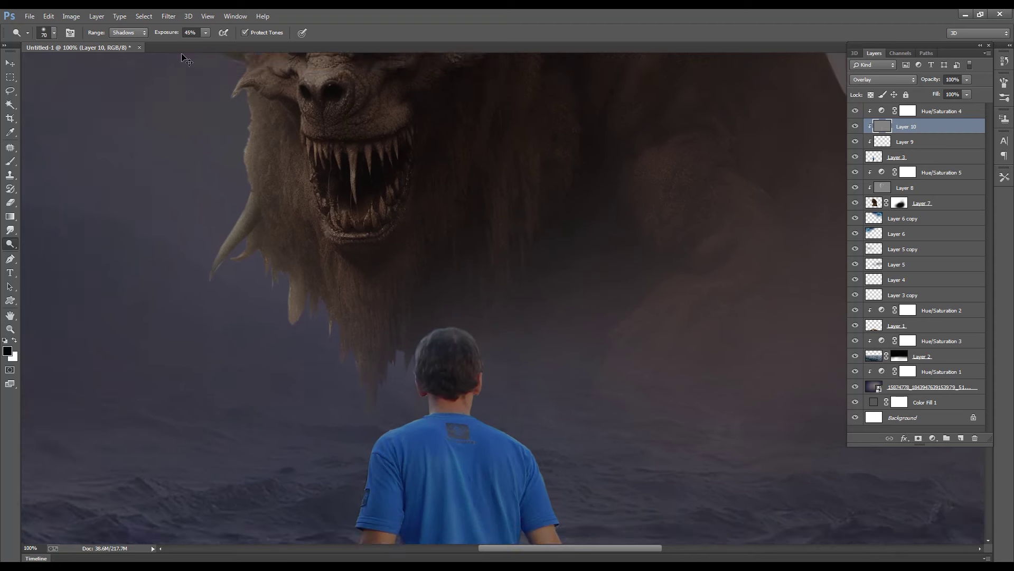
key(ctrl+minus)
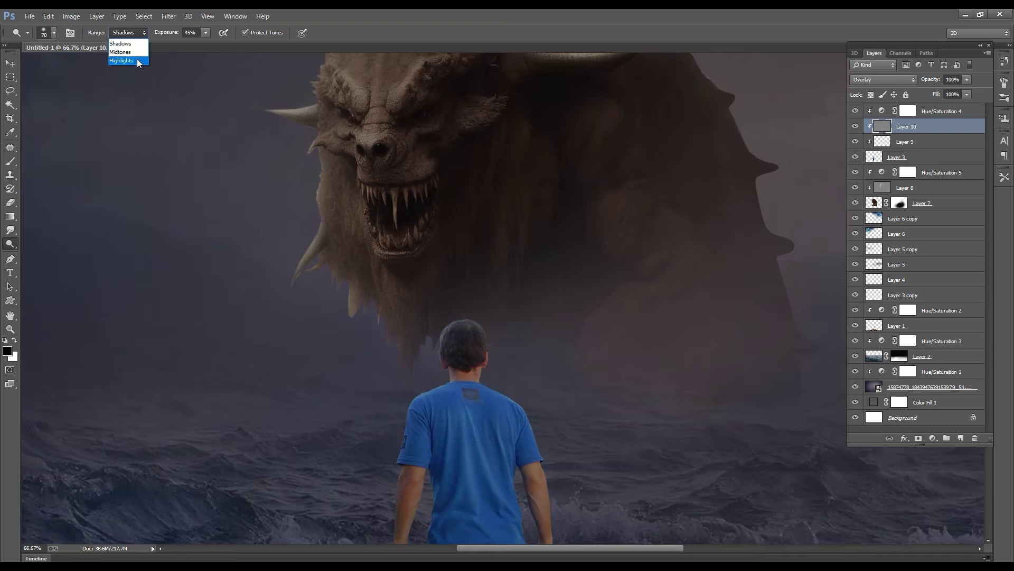
Dodge highlights along the man's neck, collar and right arm to create a rim light
click(122, 60)
key(ctrl+plus)
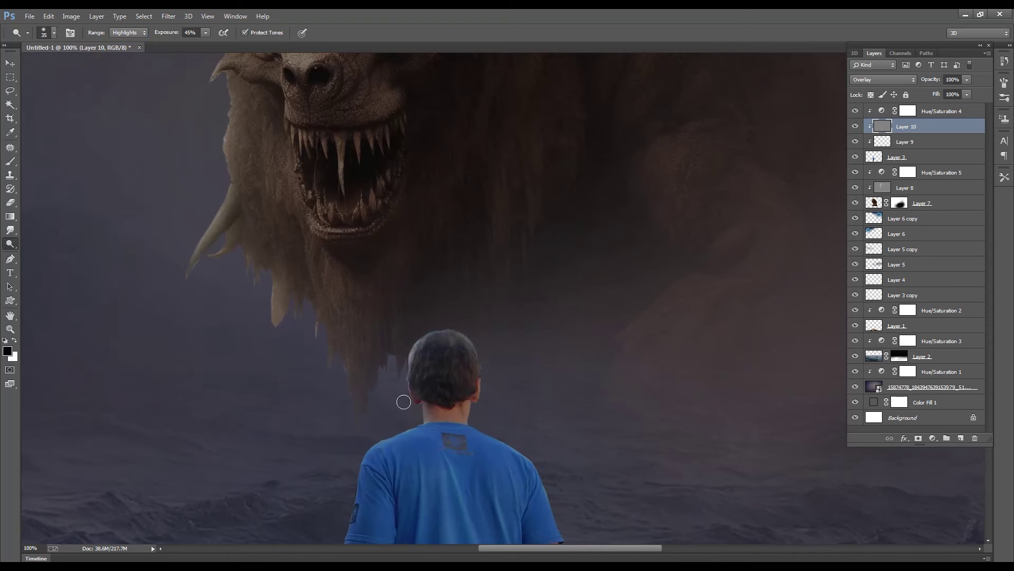
drag(415, 416, 451, 394)
key(ctrl+0)
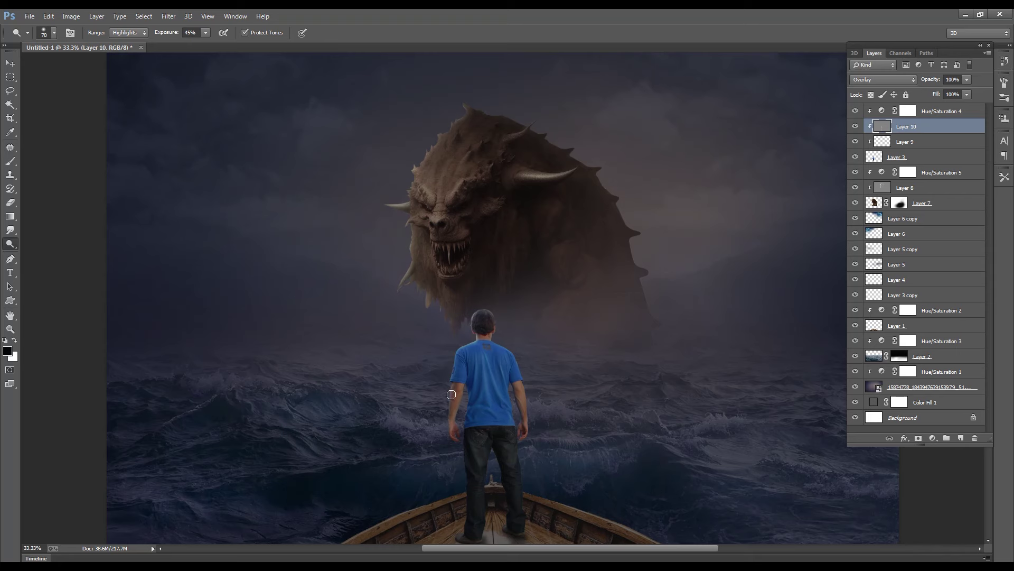
drag(525, 386, 530, 439)
key(ctrl+minus)
key(ctrl+minus)
key(ctrl+plus)
key(ctrl+plus)
key(bracketleft)
key(bracketleft)
key(ctrl+minus)
key(ctrl+plus)
key(ctrl+minus)
key(ctrl+plus)
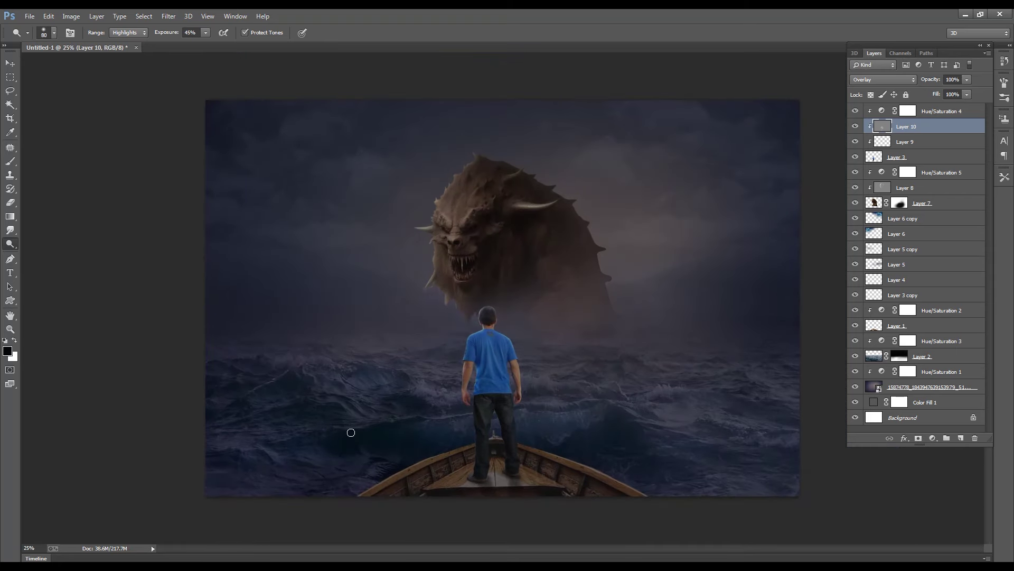
key(v)
key(ctrl+minus)
Select the Hue/Saturation 2 mask and test linear gradients across the boat area
click(438, 426)
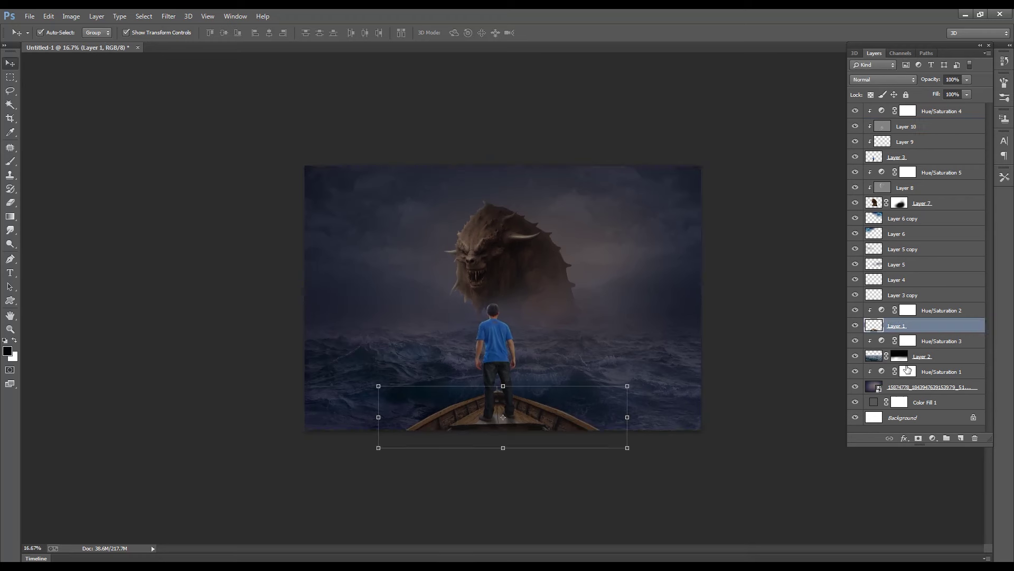
key(alt+bracketright)
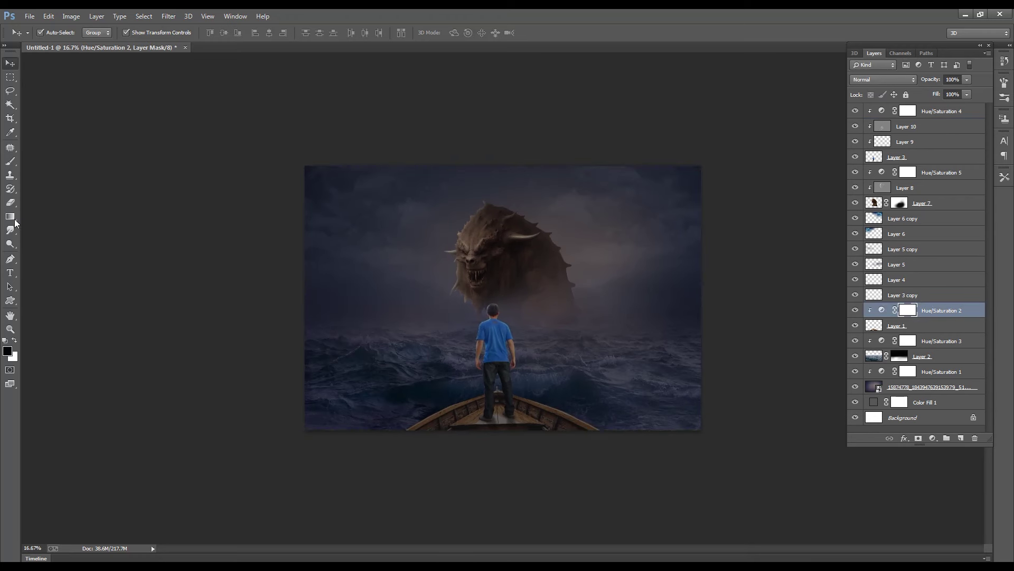
click(10, 216)
drag(499, 425, 473, 384)
key(ctrl+z)
key(ctrl+z)
key(ctrl+z)
key(ctrl+z)
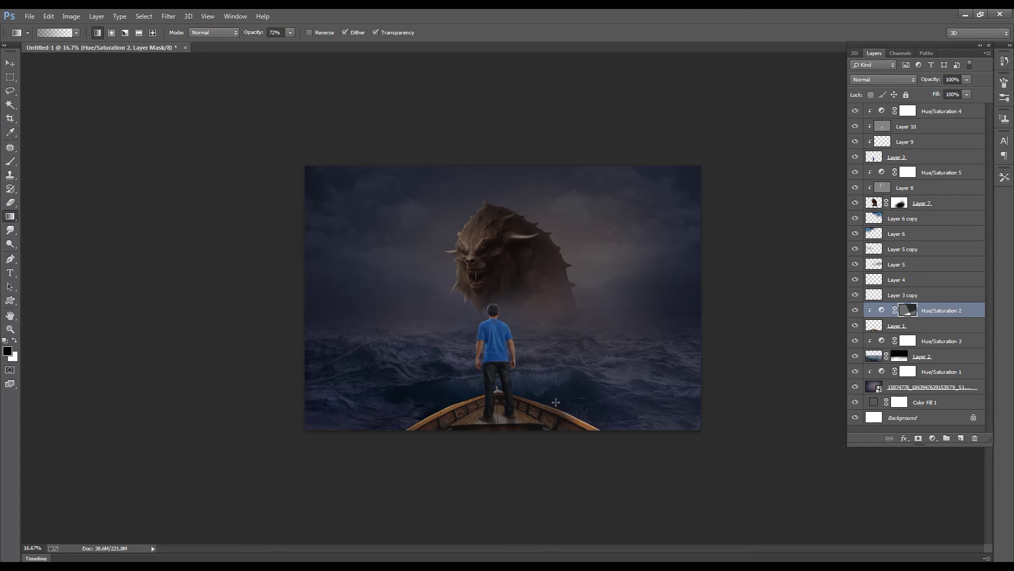
drag(568, 415, 531, 389)
key(ctrl+z)
key(ctrl+z)
key(ctrl+z)
key(ctrl+z)
key(ctrl+z)
key(ctrl+z)
Paint radial gradients into the Hue/Saturation 2 mask around the boat bow
click(111, 33)
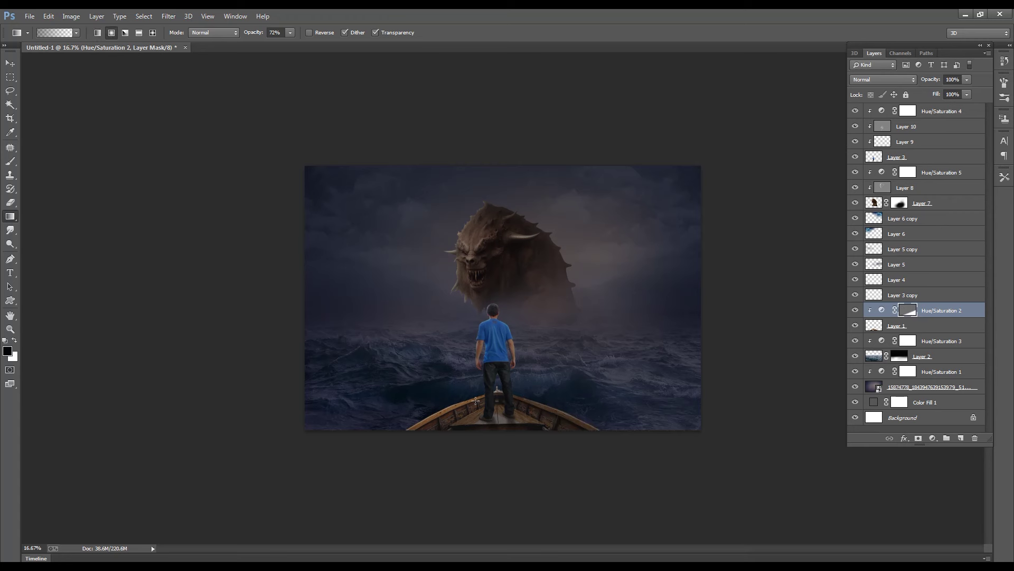
drag(485, 389, 495, 396)
drag(469, 389, 461, 398)
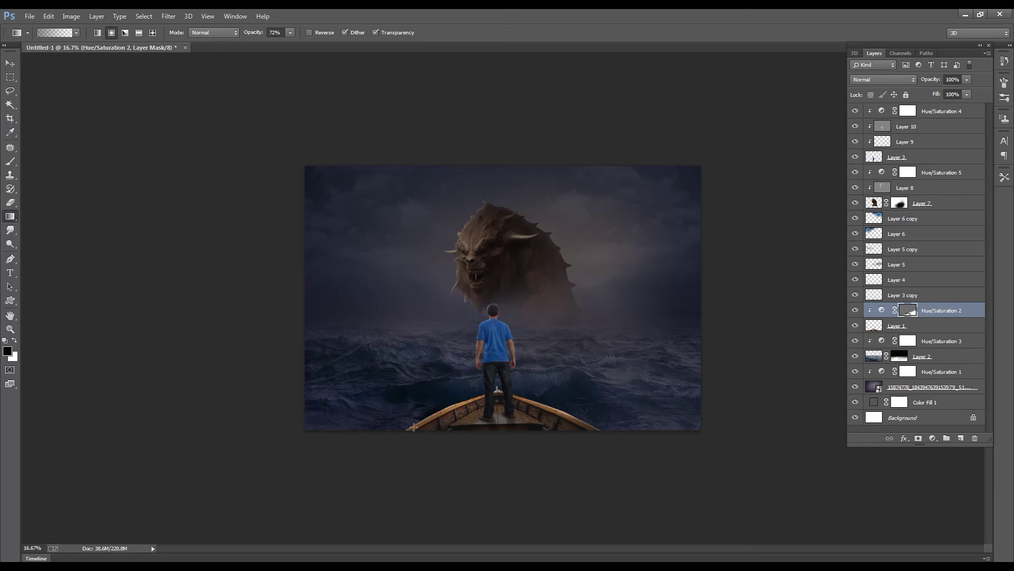
key(ctrl+minus)
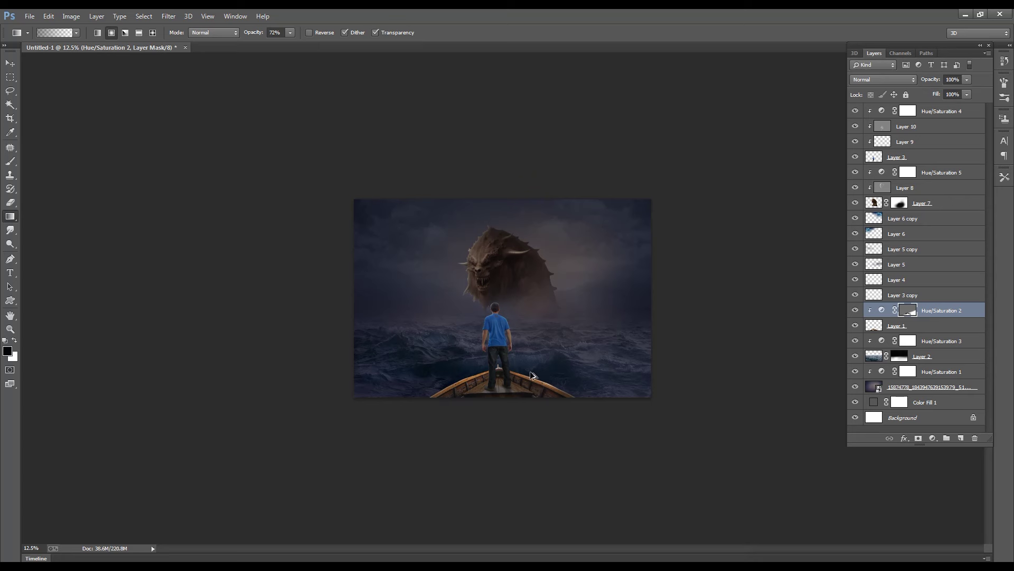
key(ctrl+plus)
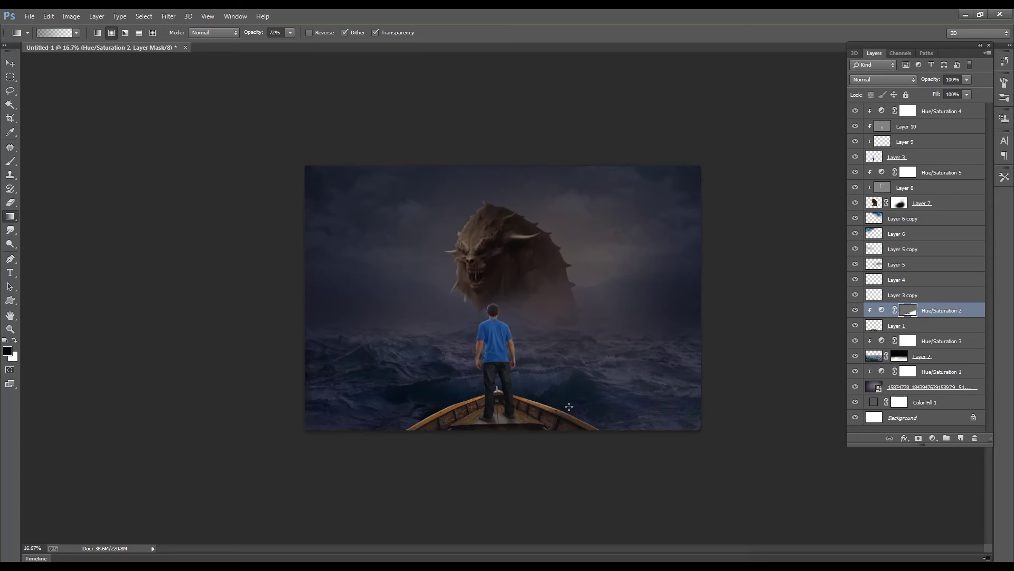
drag(508, 353, 575, 331)
click(930, 145)
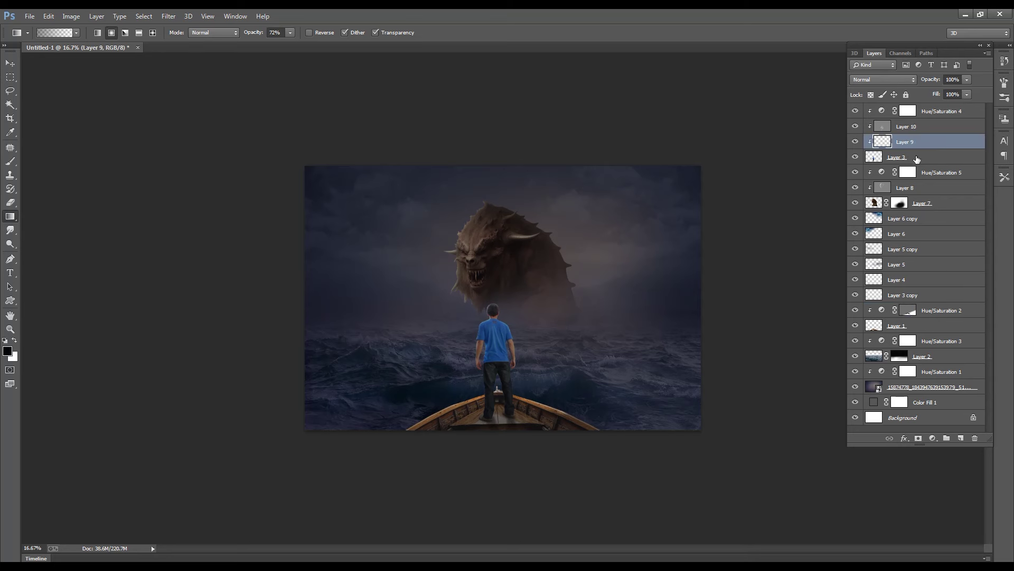
Give the man's Layer 3 an Outer Glow in Screen mode at 75%, size 16 px
click(917, 158)
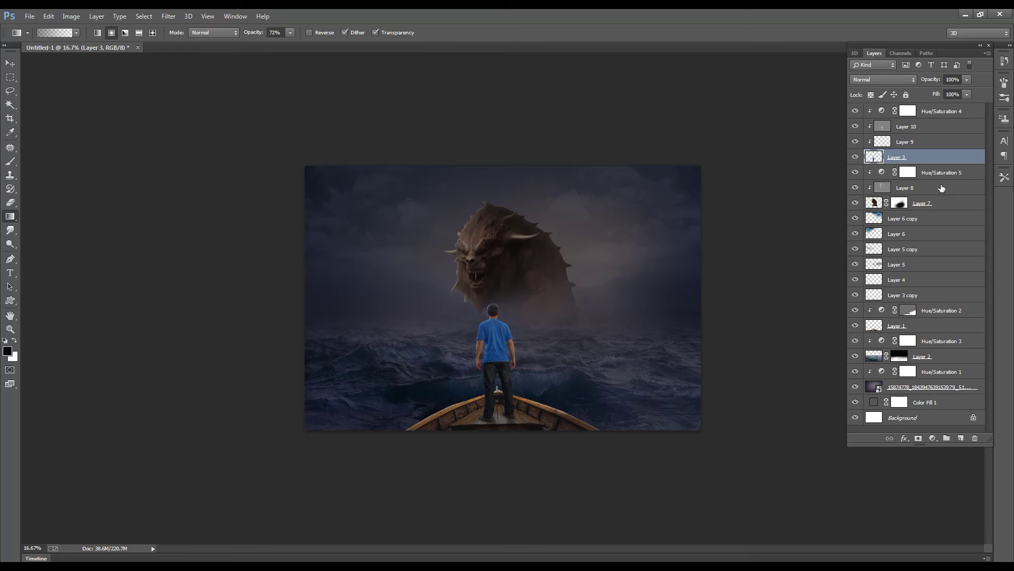
click(599, 360)
click(904, 438)
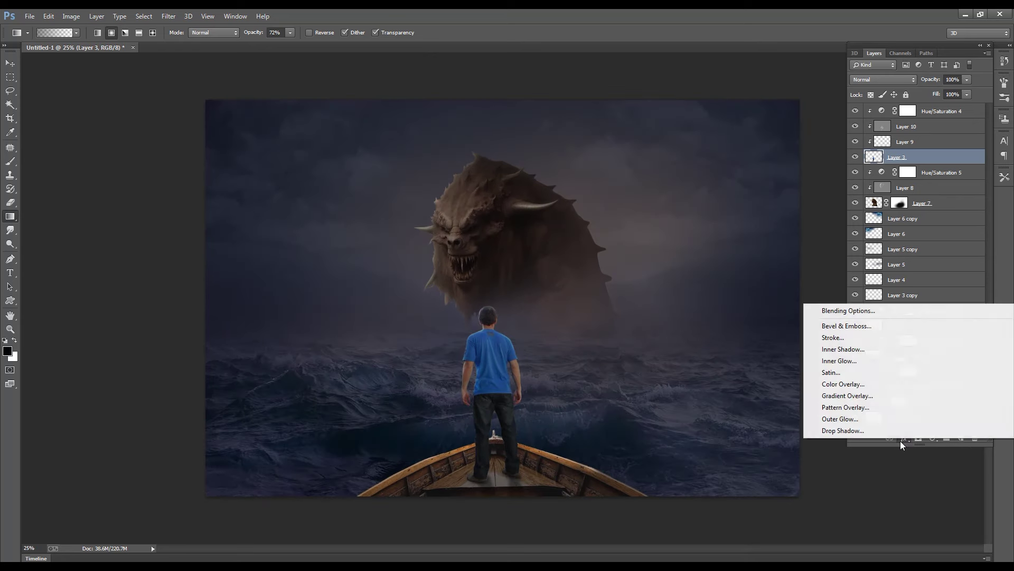
click(839, 419)
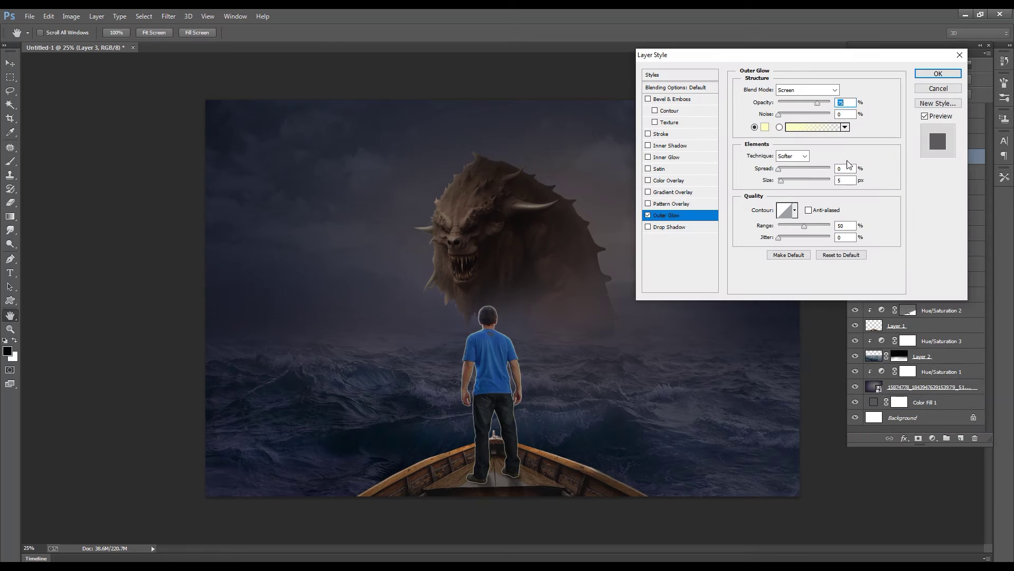
drag(781, 180, 785, 182)
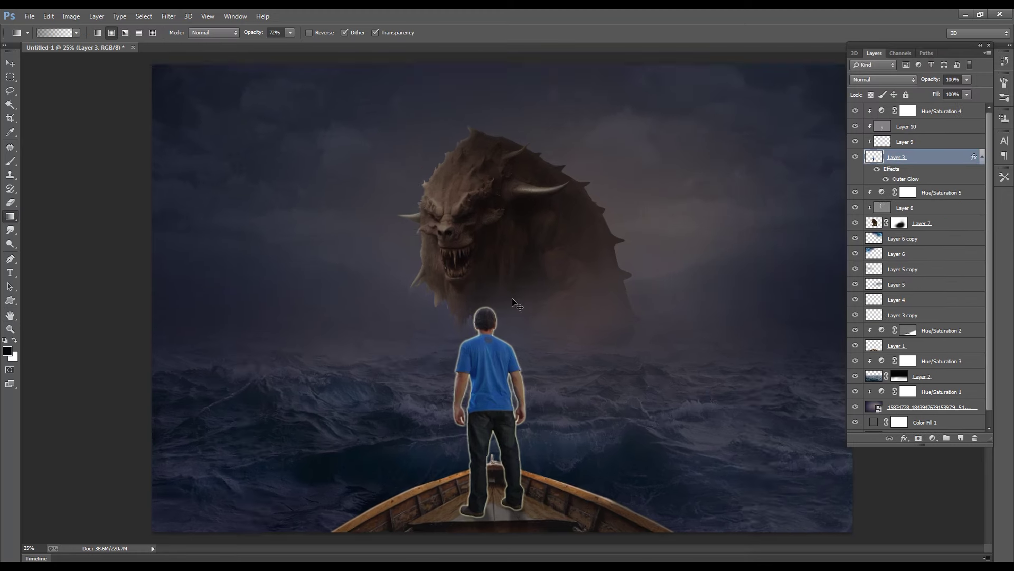
scroll(517, 304, up, 1)
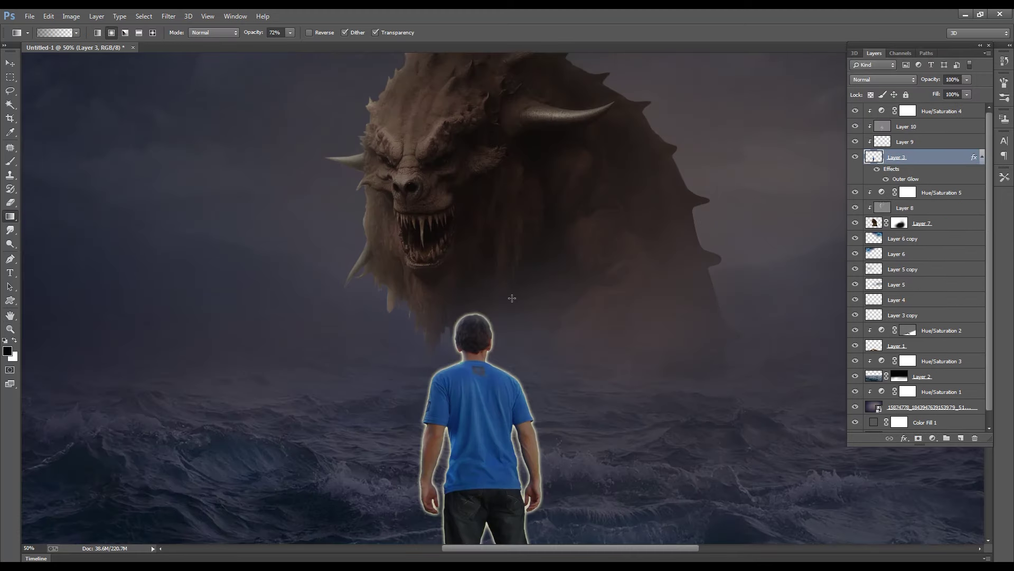
scroll(517, 304, down, 2)
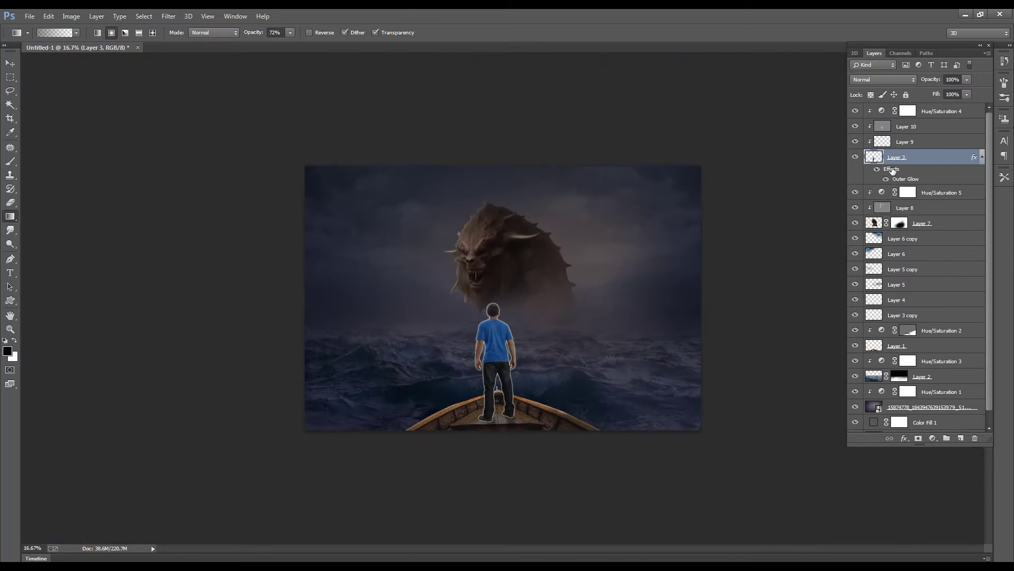
Split the outer glow onto its own layer and select it
right_click(905, 174)
click(900, 388)
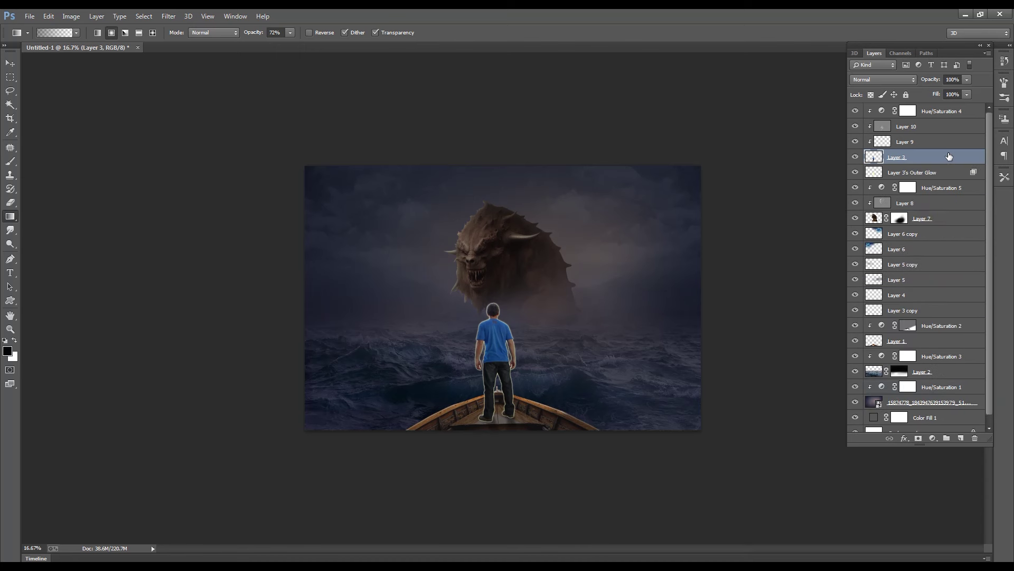
click(960, 173)
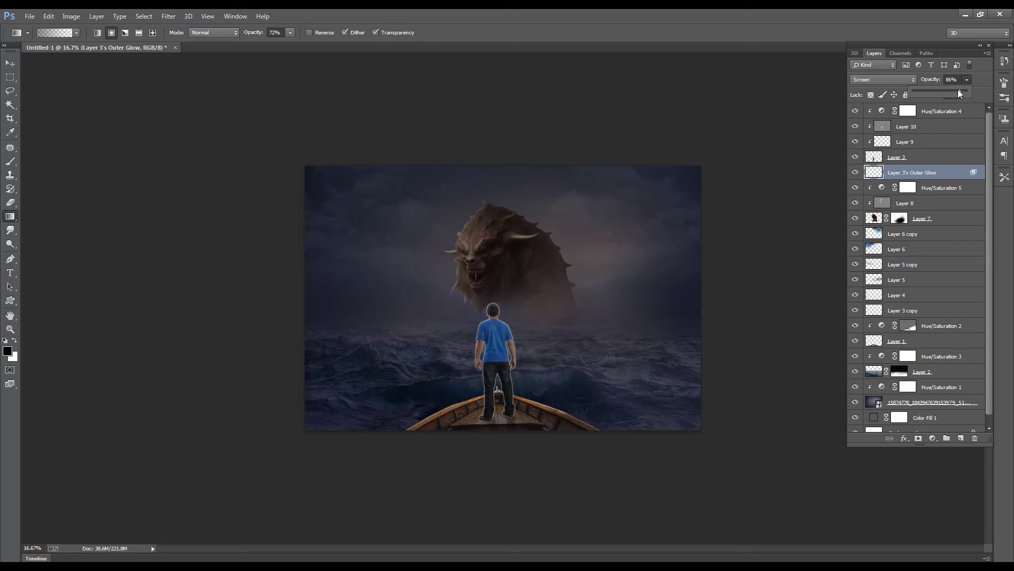
Erase parts of the man's separated outer glow with a resized Eraser
scroll(555, 368, up, 1)
key(e)
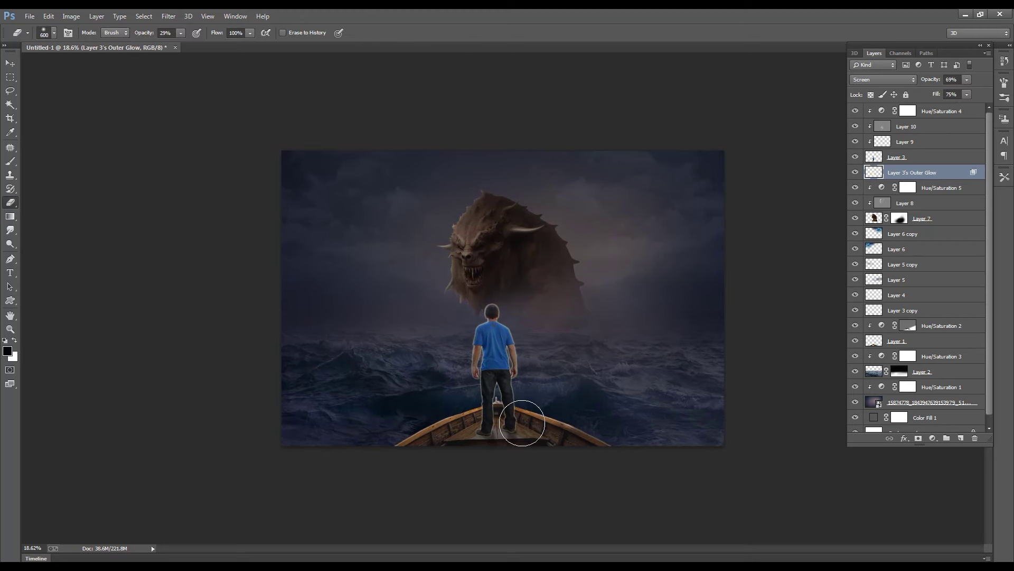
key(ctrl+plus)
key(ctrl+plus)
key(ctrl+plus)
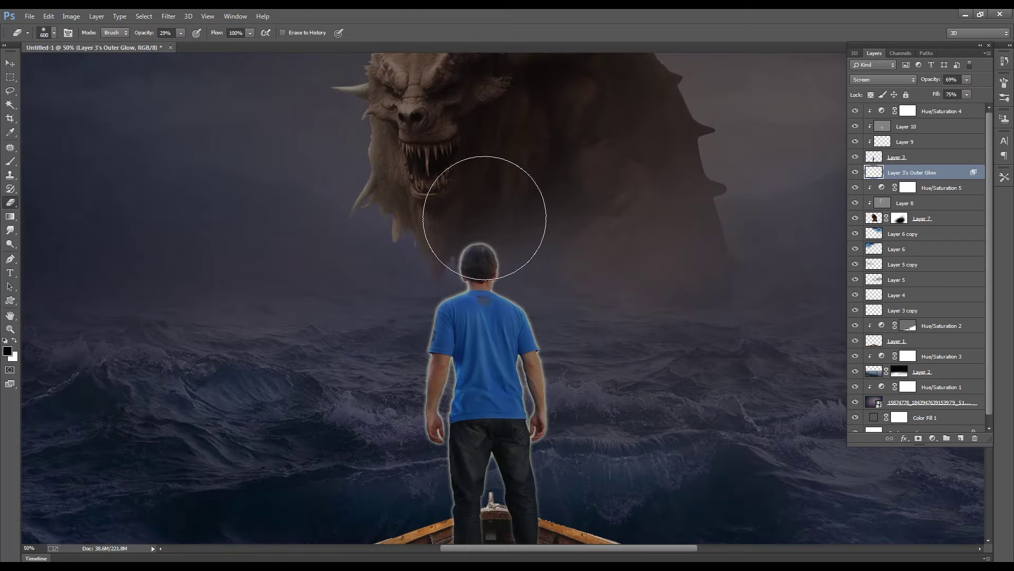
key(bracketleft)
key(bracketleft)
key(bracketleft)
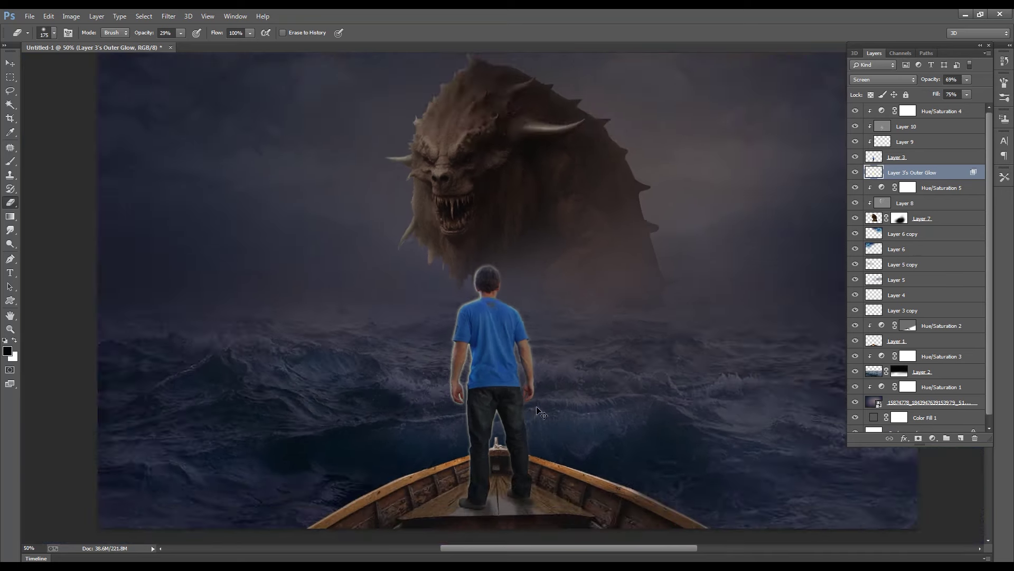
key(ctrl+minus)
key(ctrl+minus)
key(ctrl+minus)
key(bracketright)
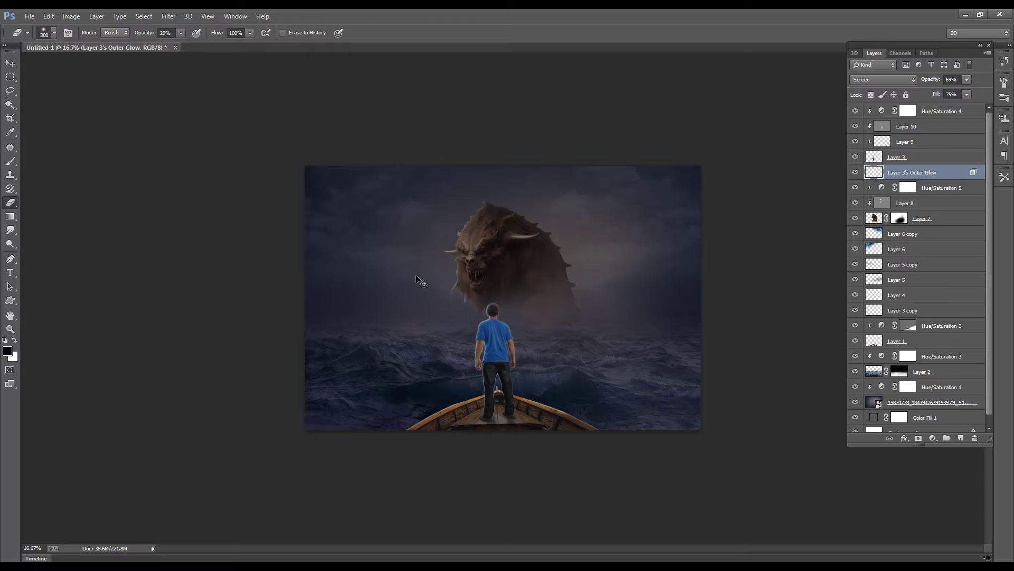
key(ctrl+plus)
key(ctrl+plus)
key(bracketleft)
key(bracketleft)
key(bracketleft)
key(bracketleft)
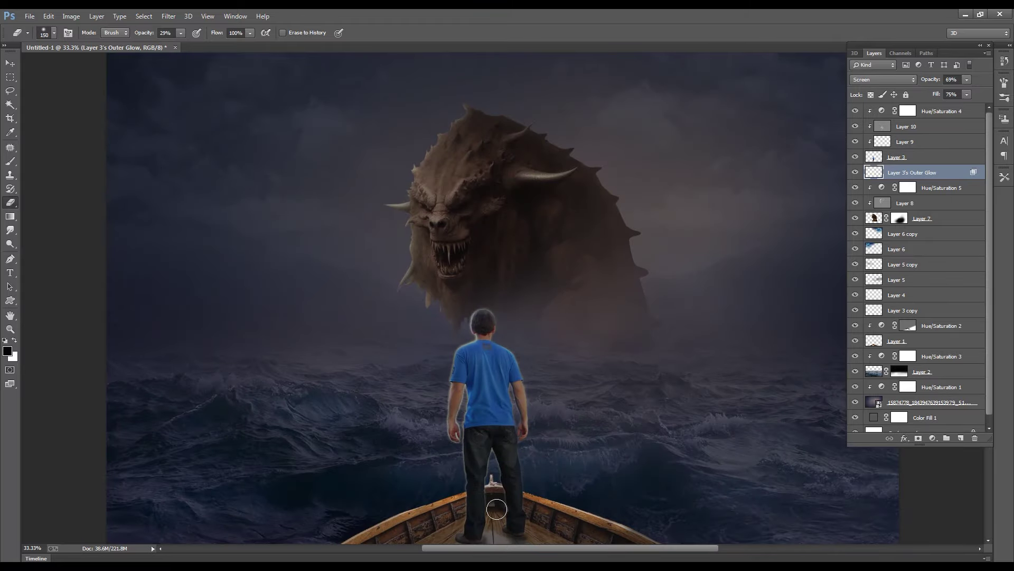
key(ctrl+minus)
key(ctrl+minus)
key(ctrl+minus)
key(bracketright)
key(bracketright)
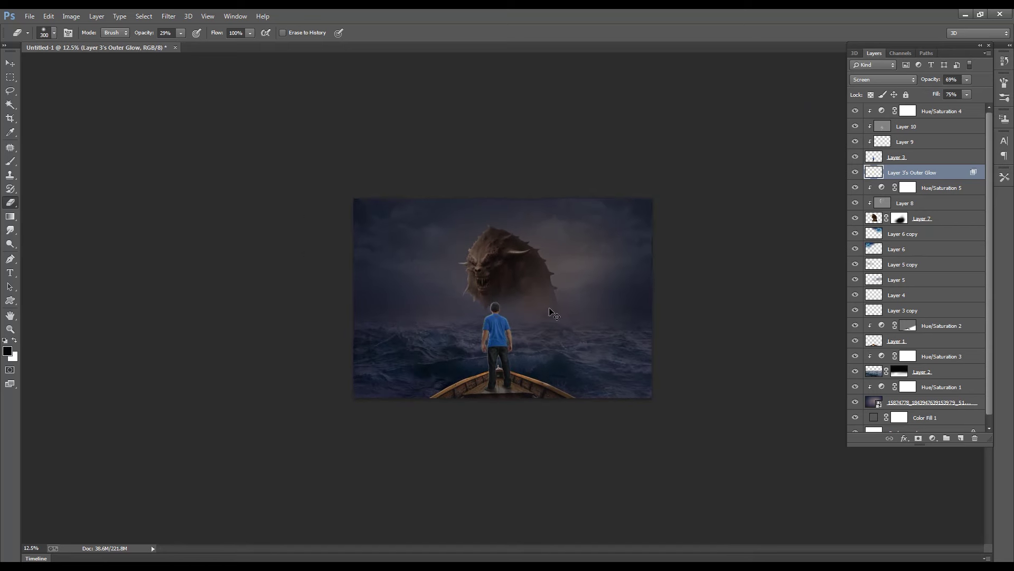
key(ctrl+plus)
key(ctrl+plus)
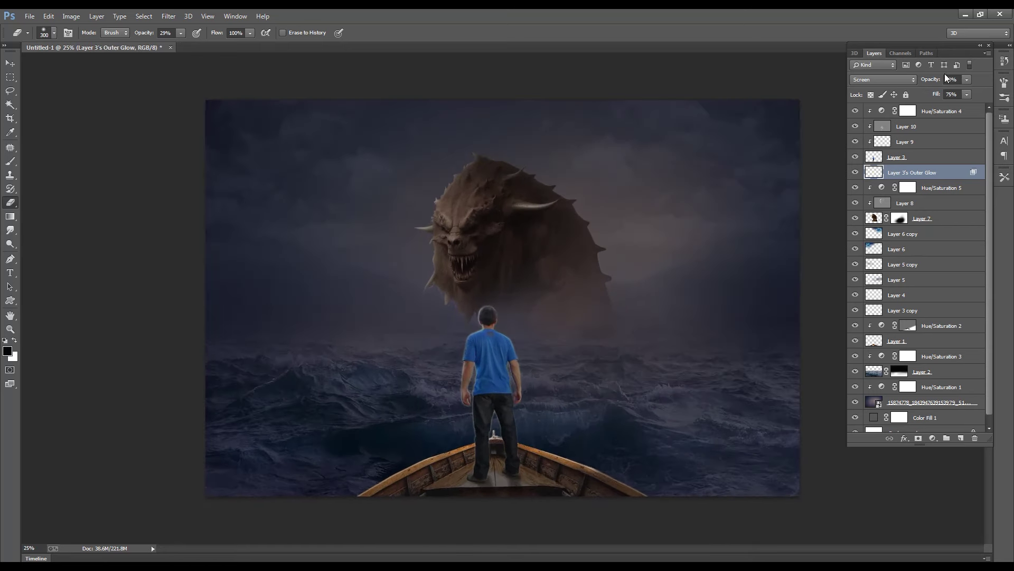
Lower the glow layer's opacity to 38%
drag(954, 91, 950, 91)
scroll(594, 256, down, 1)
scroll(636, 287, up, 1)
scroll(592, 298, up, 1)
scroll(592, 299, down, 2)
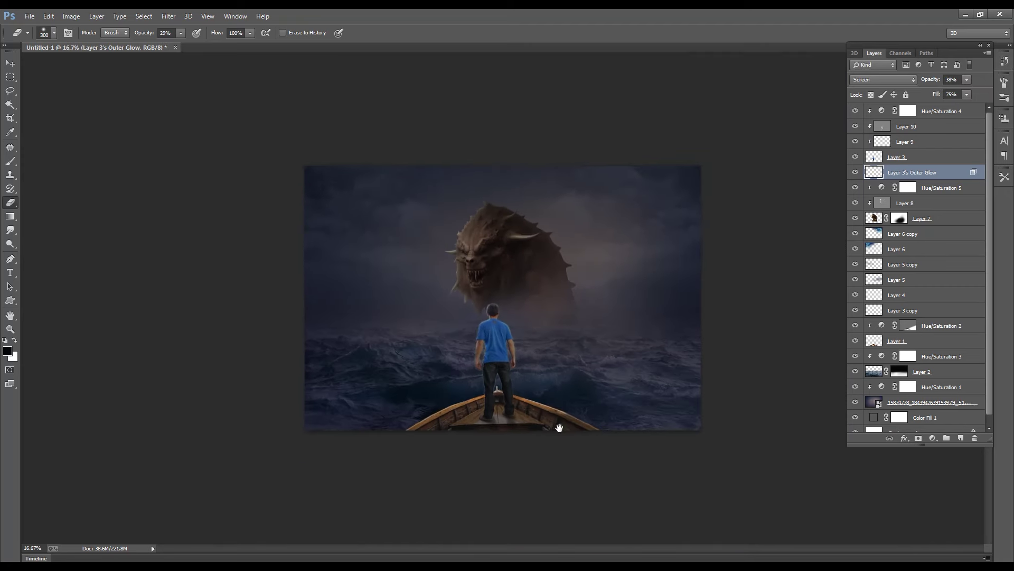
scroll(645, 347, up, 1)
Drag the orange flare image from the OPTICAL FLARE folder into the composition
key(v)
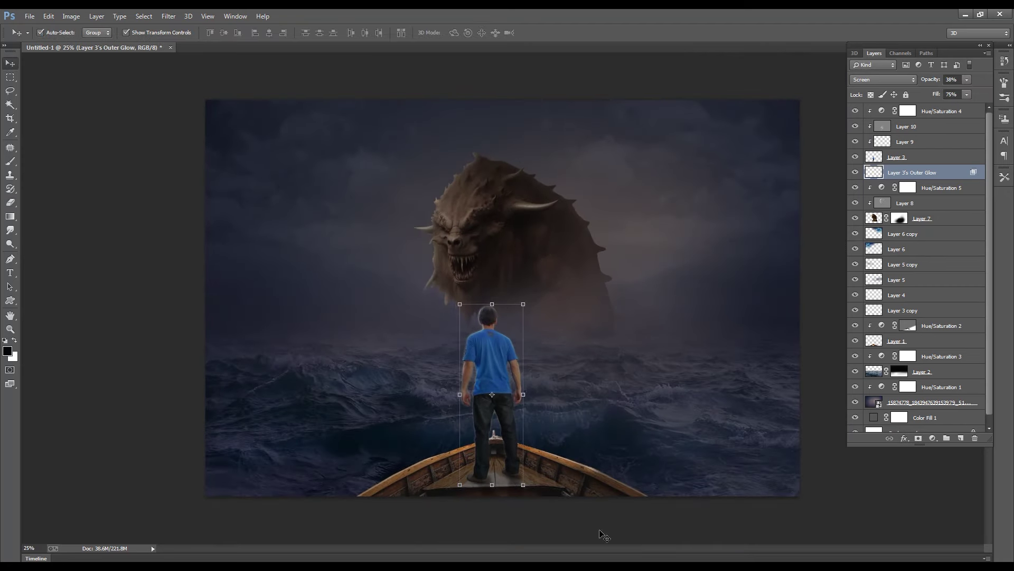
key(alt+Tab)
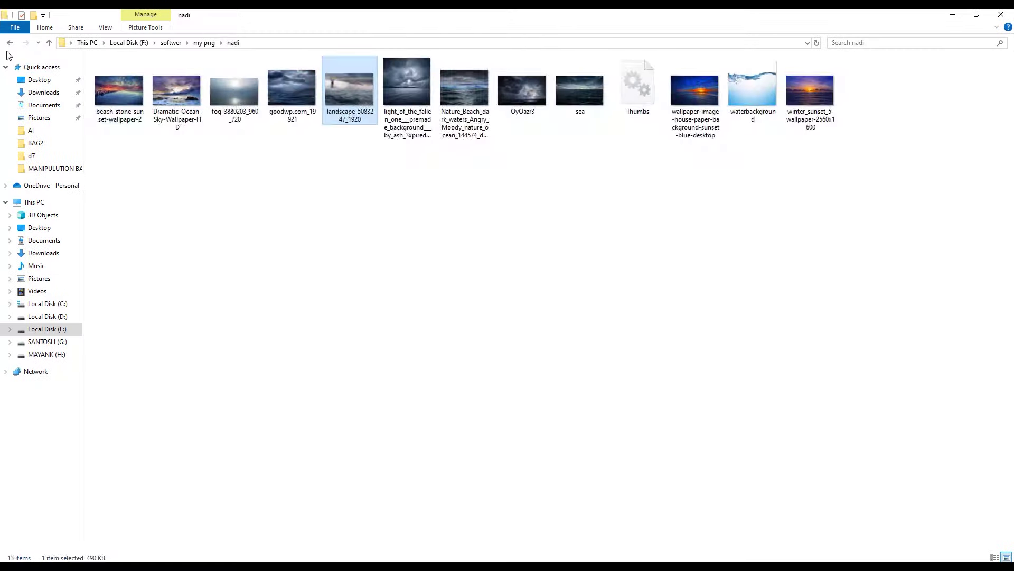
key(alt+Up)
double_click(291, 422)
mouse_move(130, 88)
mouse_down()
mouse_move(536, 552)
mouse_move(581, 40)
mouse_up()
mouse_move(291, 248)
mouse_down()
mouse_move(697, 227)
mouse_move(418, 242)
mouse_up()
click(584, 60)
Set the flare to Screen blending, enlarge it over the monster's face, and Gaussian-blur it
key(alt+shift+s)
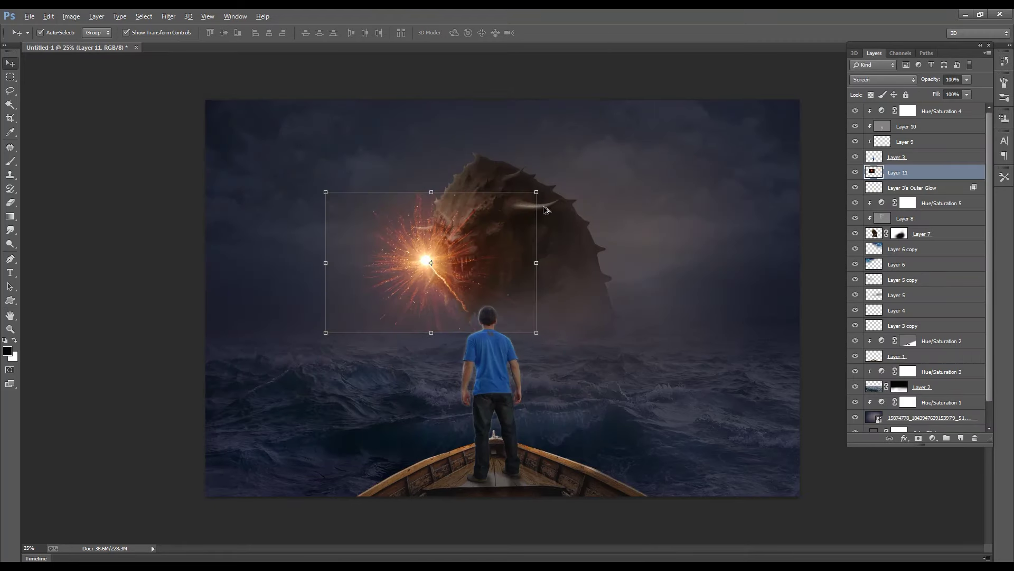
drag(536, 191, 589, 155)
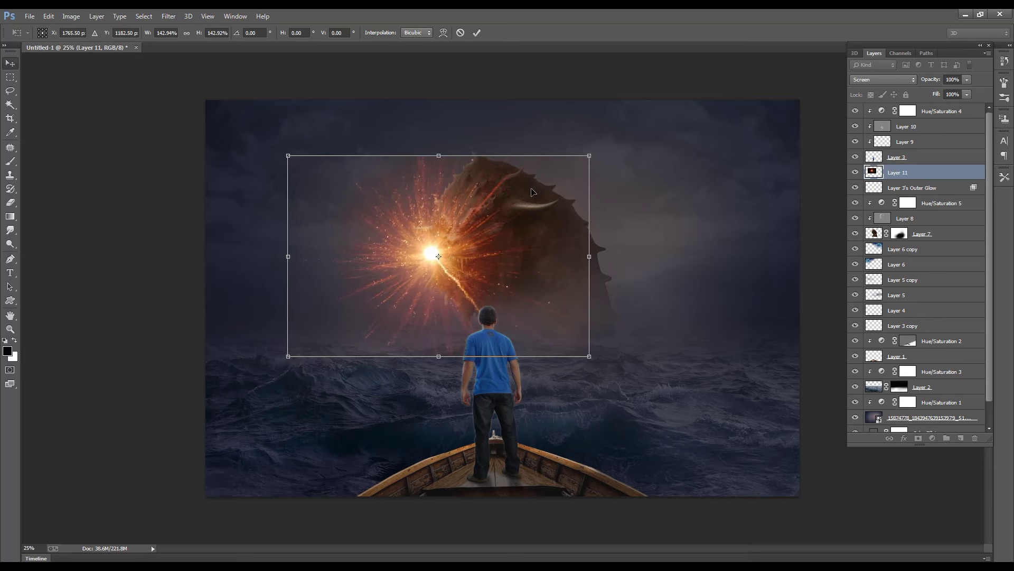
key(Return)
click(169, 16)
click(359, 208)
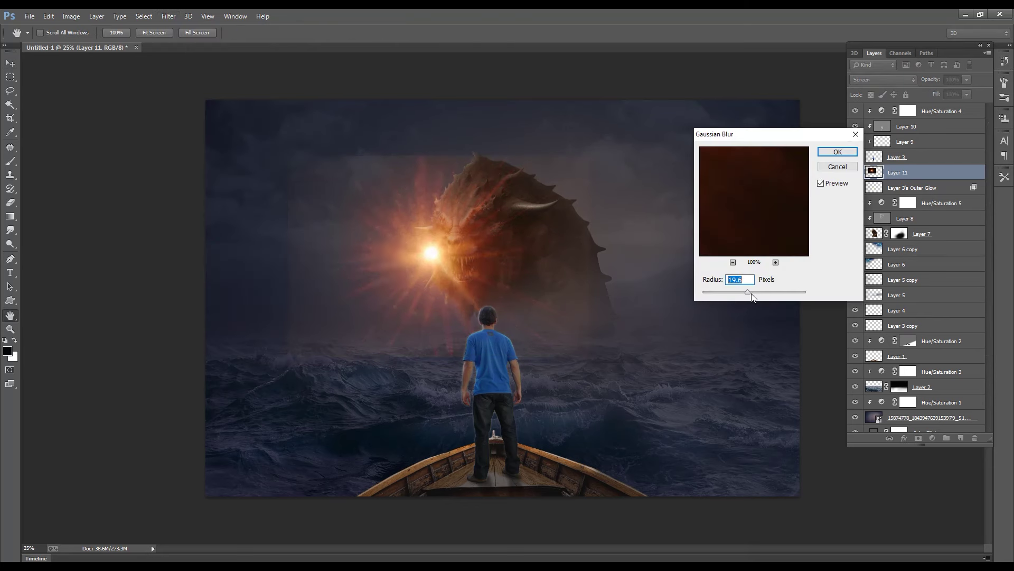
key(Return)
Shrink the light to about 78% and nudge it beside the monster's jaw
key(v)
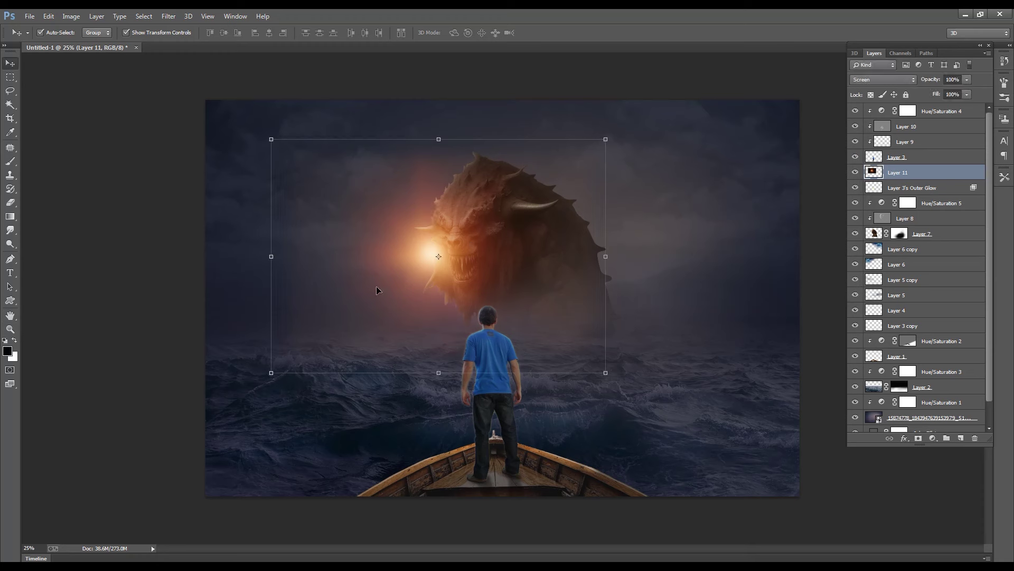
drag(611, 144, 590, 145)
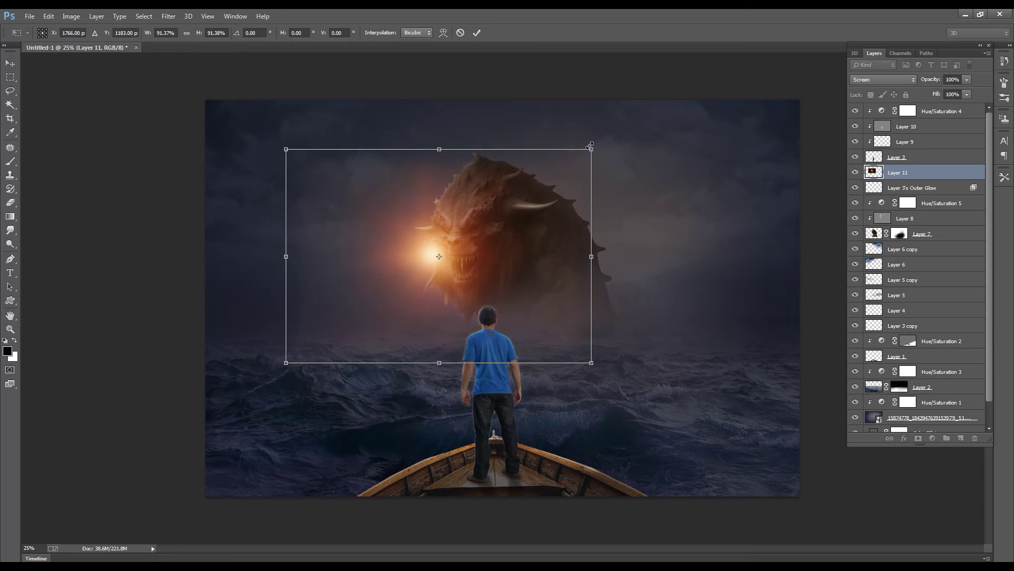
key(Return)
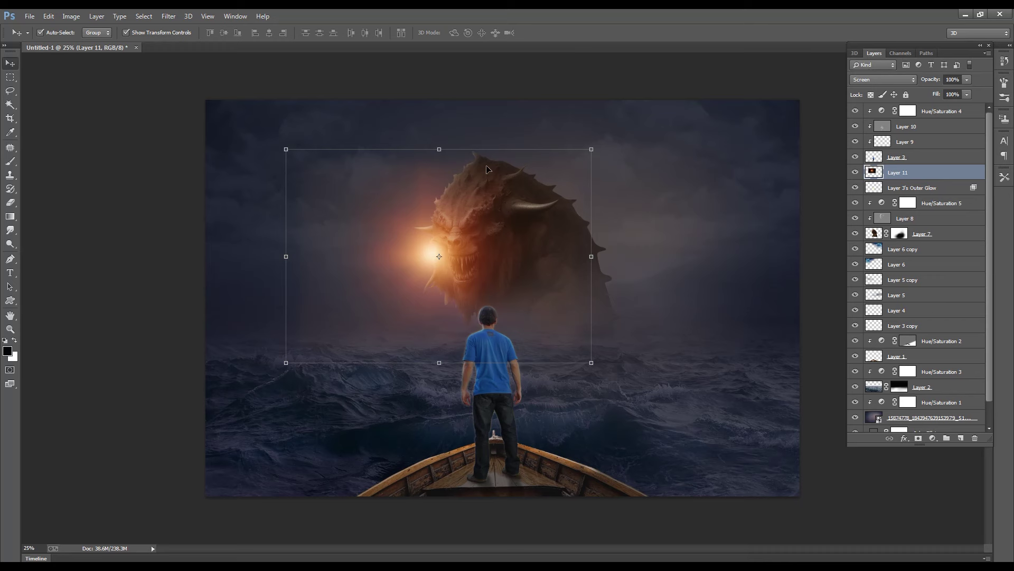
drag(591, 149, 562, 172)
mouse_move(501, 204)
mouse_down()
mouse_move(487, 208)
mouse_move(500, 153)
mouse_move(485, 209)
mouse_up()
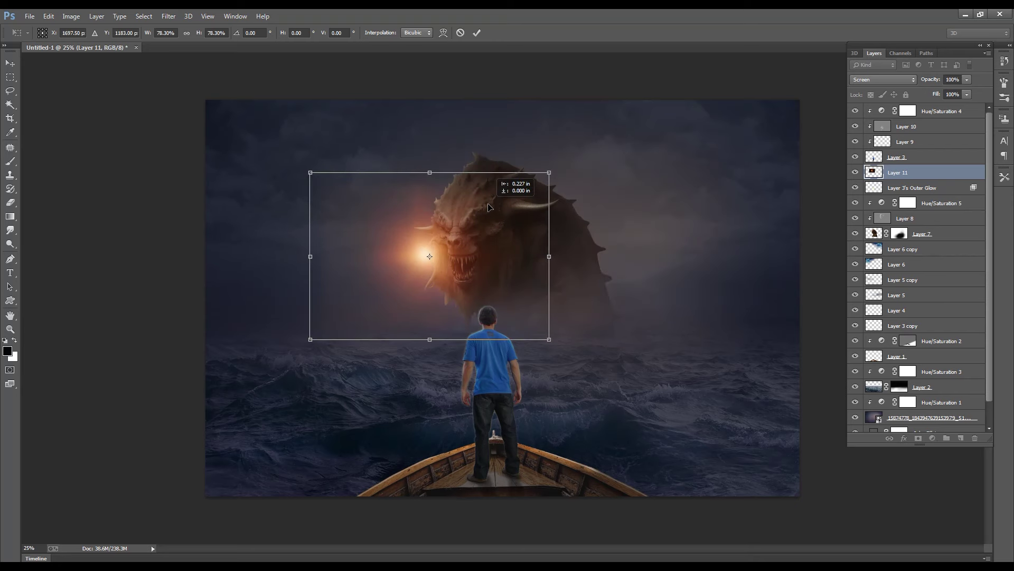
key(Return)
Erase part of the orange light with a large soft Eraser to dim it
ctrl+click(479, 264)
key(e)
key(bracketright)
key(bracketright)
key(bracketright)
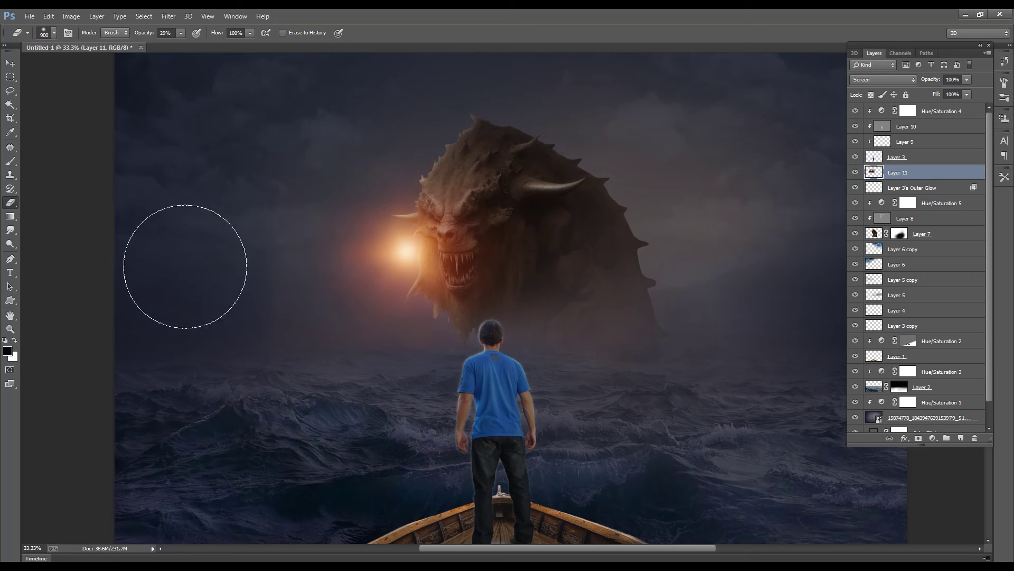
drag(181, 261, 493, 333)
key(ctrl+minus)
Resize the light slightly and duplicate it as Layer 11 copy
key(ctrl+t)
drag(551, 169, 547, 175)
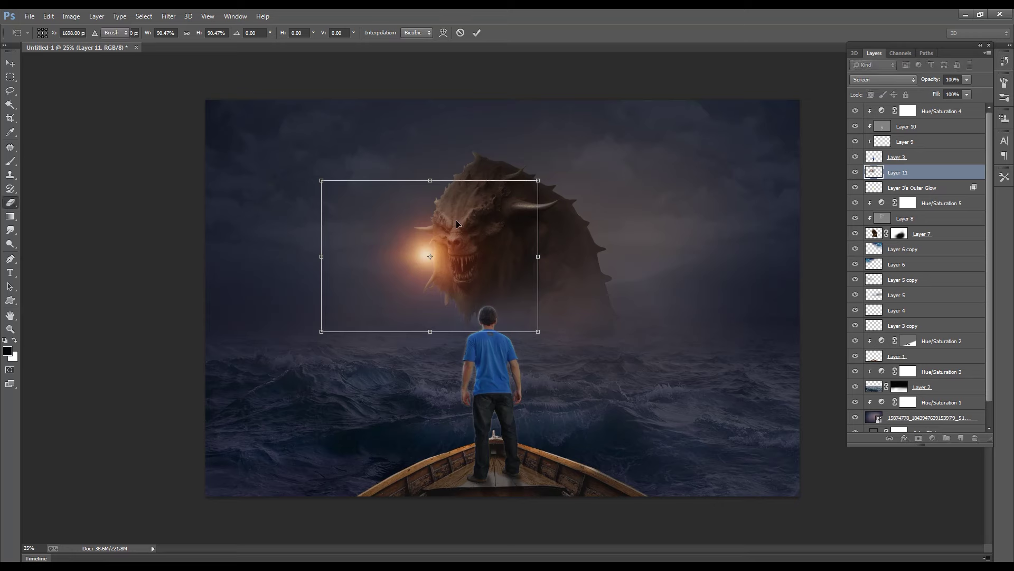
key(Return)
key(ctrl+plus)
key(ctrl+minus)
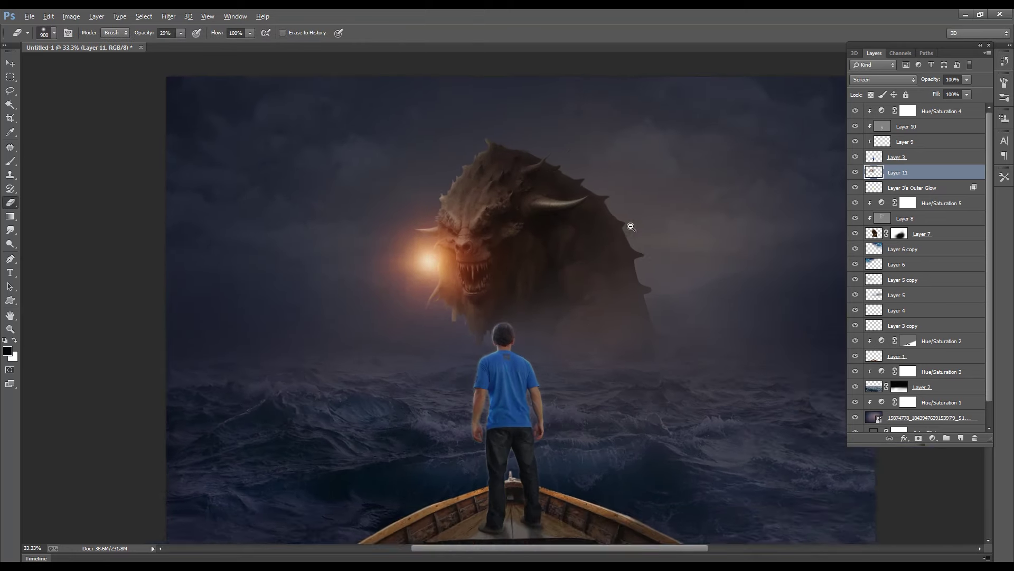
key(v)
key(ctrl+j)
Scale Layer 11 copy to about 258% and move it below Layer 6 copy
key(ctrl+t)
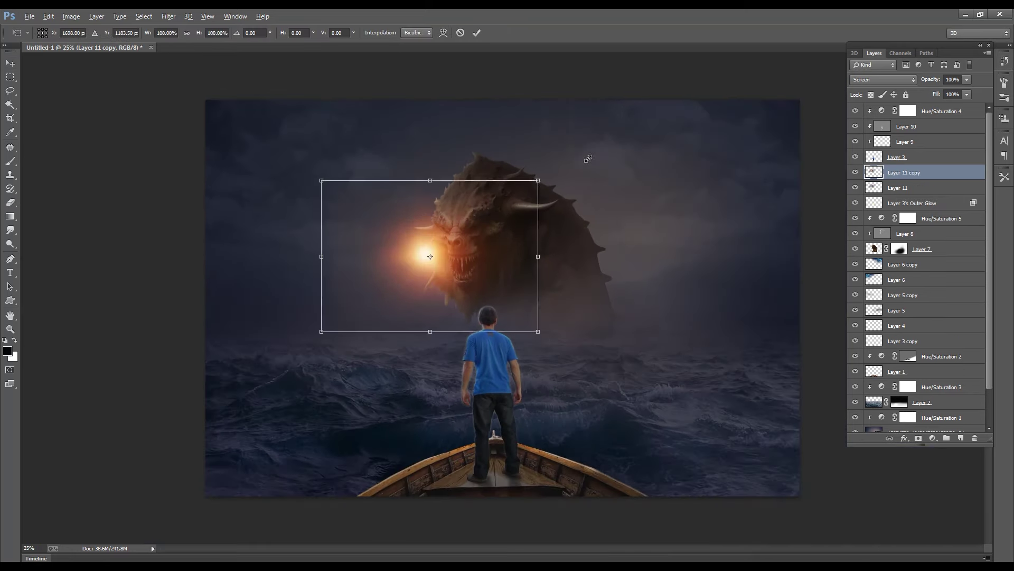
drag(538, 181, 709, 60)
drag(468, 175, 480, 176)
key(Return)
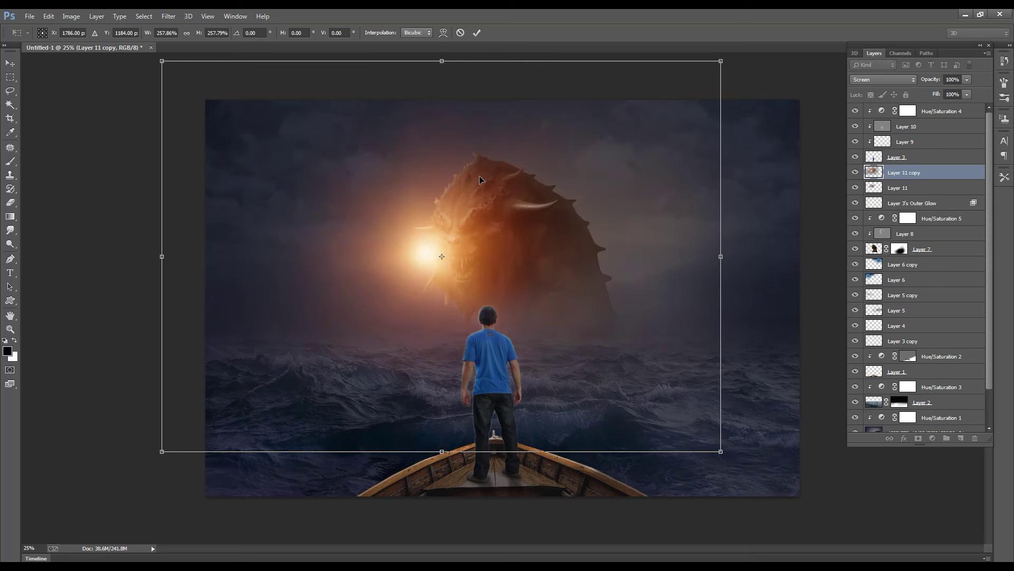
key(ctrl+bracketleft)
key(ctrl+bracketleft)
key(ctrl+bracketleft)
key(ctrl+bracketleft)
key(ctrl+bracketleft)
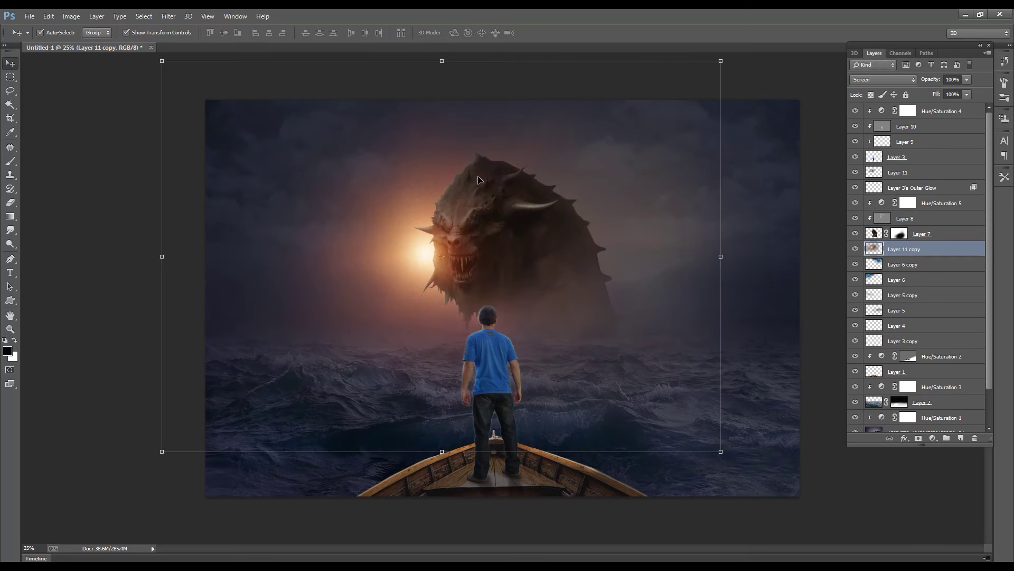
key(ctrl+bracketleft)
key(ctrl+minus)
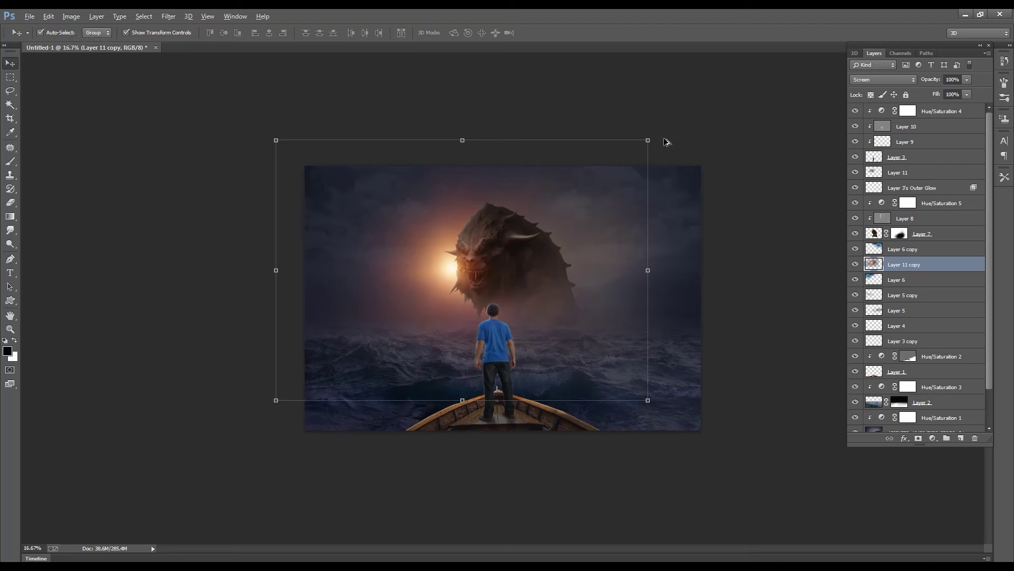
drag(643, 144, 655, 137)
key(Return)
Apply a 46.9 px Gaussian Blur to Layer 11 copy and erase parts with a soft Eraser
key(ctrl+plus)
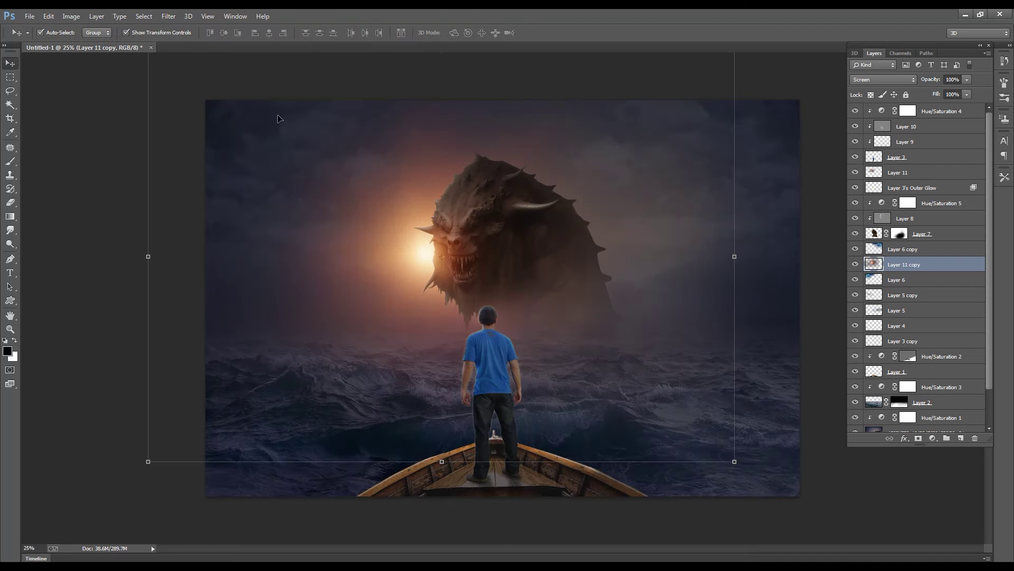
click(168, 16)
click(330, 221)
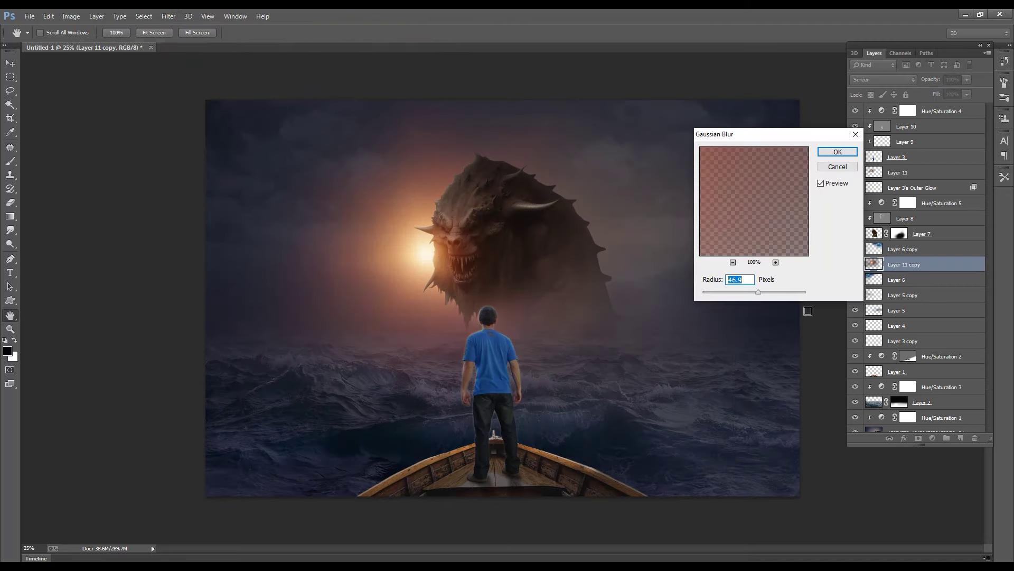
click(840, 152)
key(e)
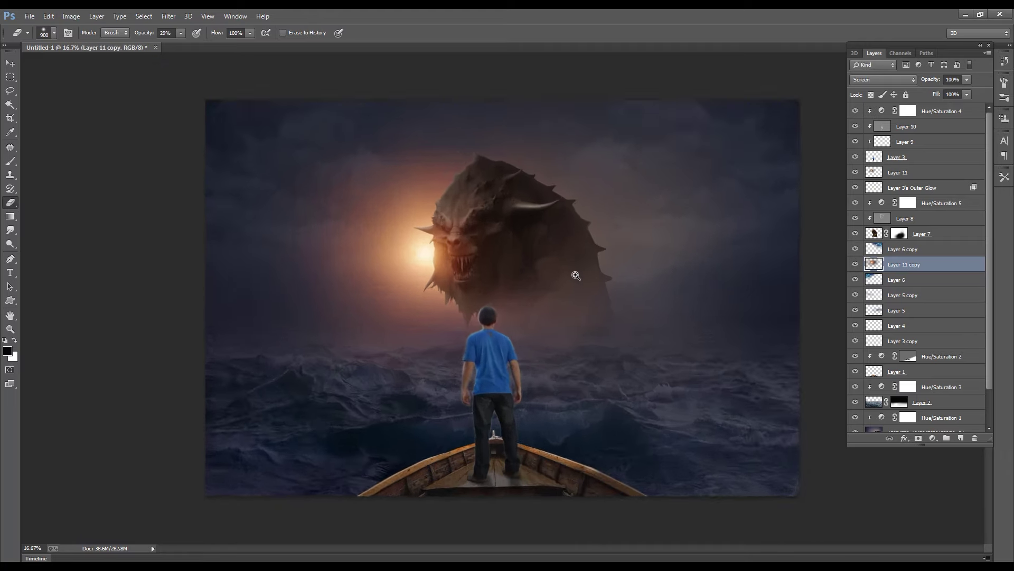
ctrl+click(574, 271)
ctrl+click(574, 271)
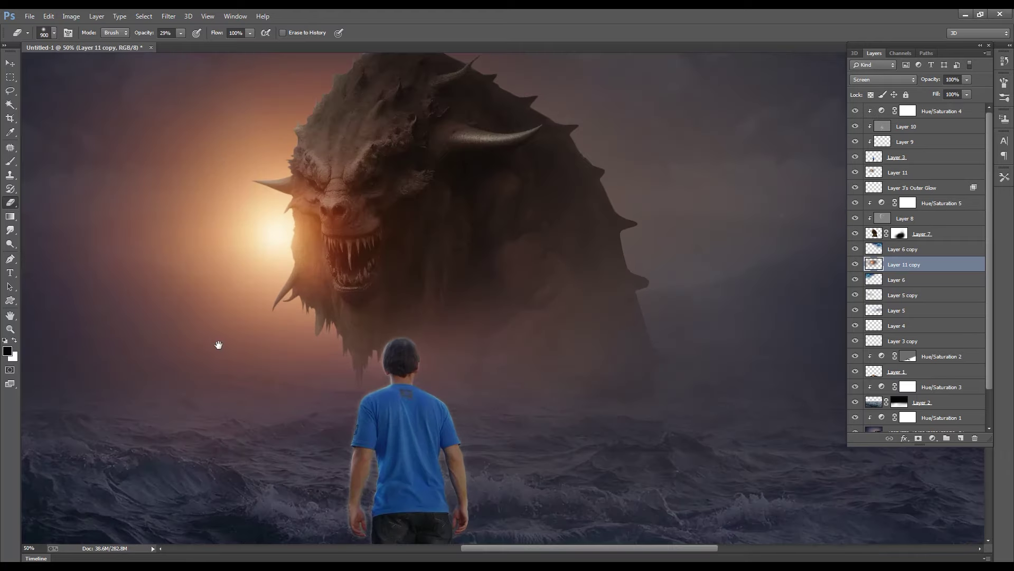
alt+click(415, 349)
ctrl+click(594, 313)
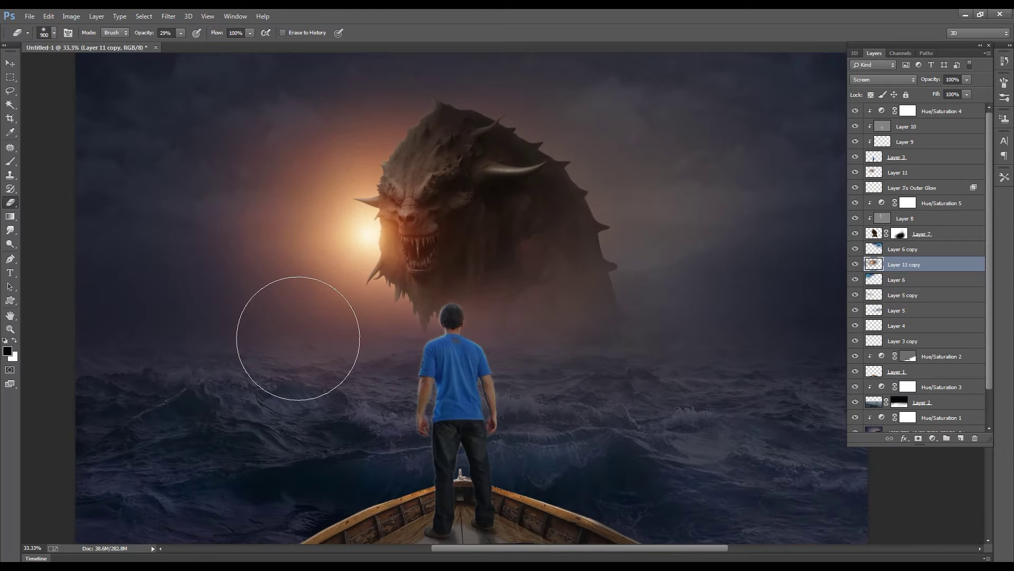
key(v)
ctrl+click(440, 375)
click(455, 281)
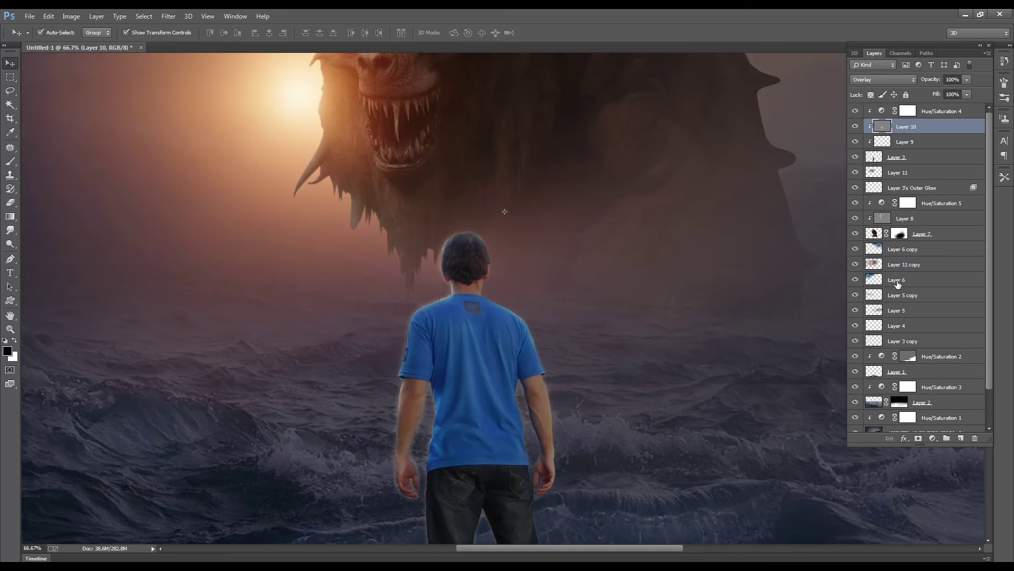
Hide Layer 3's Outer Glow layer, then reselect the man's Layer 3
click(855, 157)
click(855, 157)
click(855, 187)
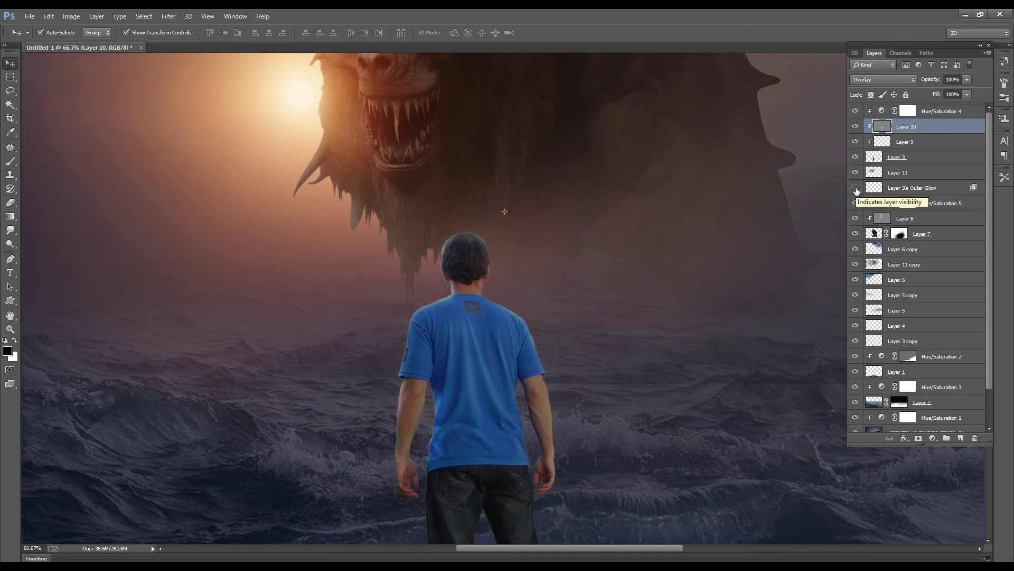
click(856, 188)
click(902, 191)
click(856, 189)
click(905, 161)
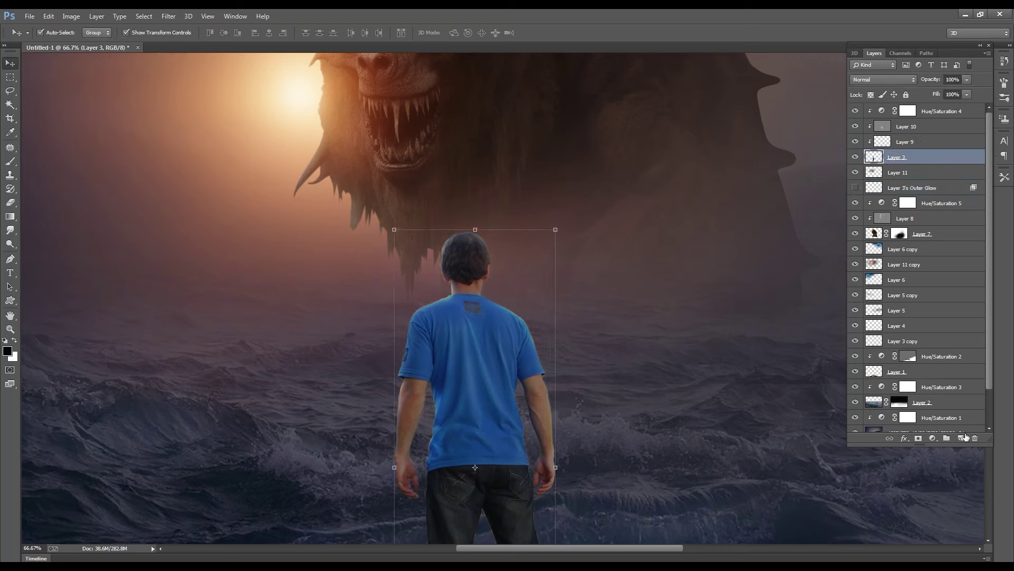
Add a new Layer 12 clipped to the man and pick a light orange foreground colour
click(961, 438)
click(7, 351)
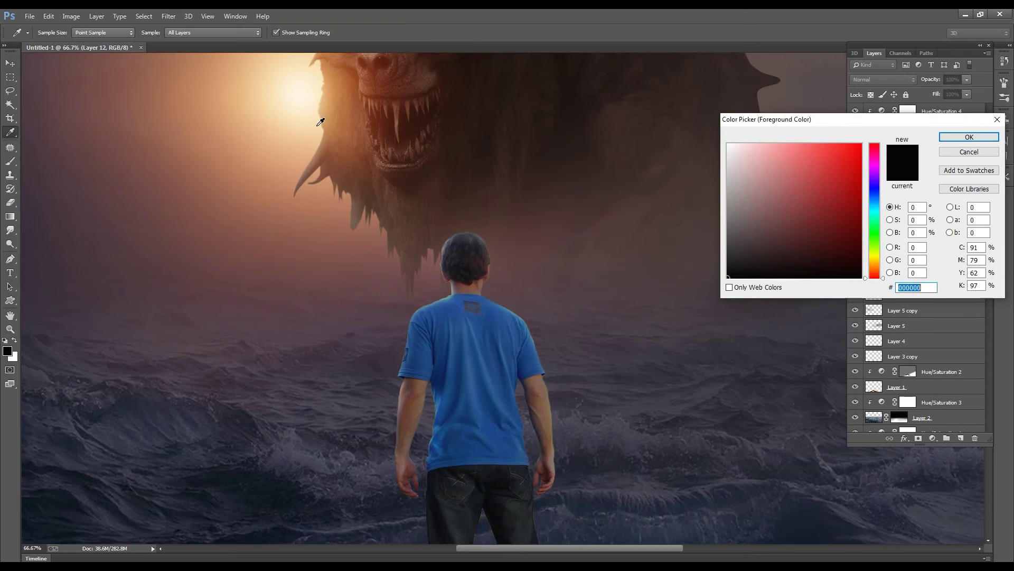
click(315, 117)
drag(788, 142, 771, 147)
key(Return)
key(v)
Paint faint rim light along the man's ear and head with a small 33%-opacity brush
key(b)
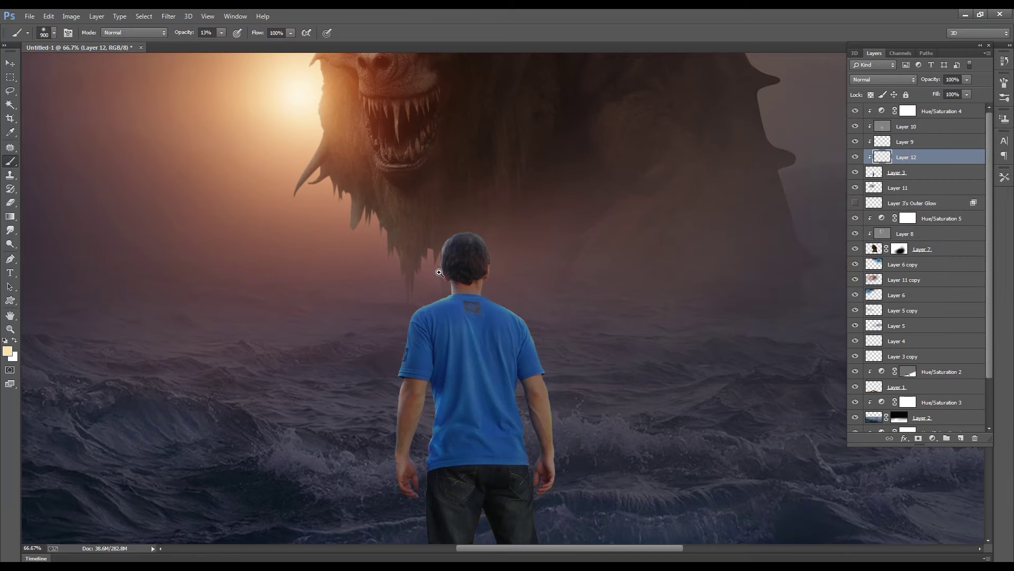
scroll(439, 273, up, 3)
key(bracketleft)
key(bracketleft)
key(bracketleft)
key(bracketleft)
key(bracketleft)
key(bracketleft)
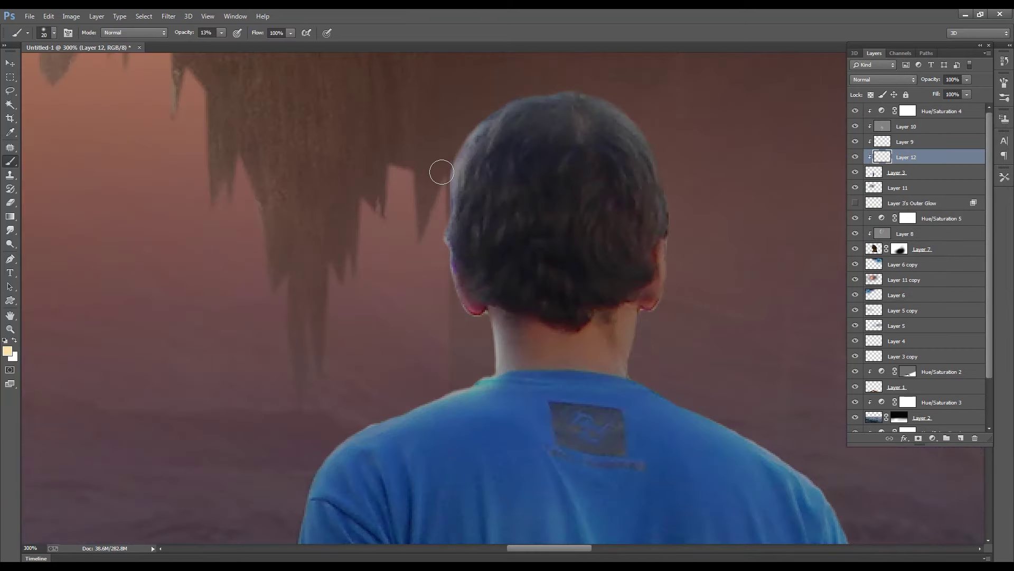
drag(458, 288, 468, 308)
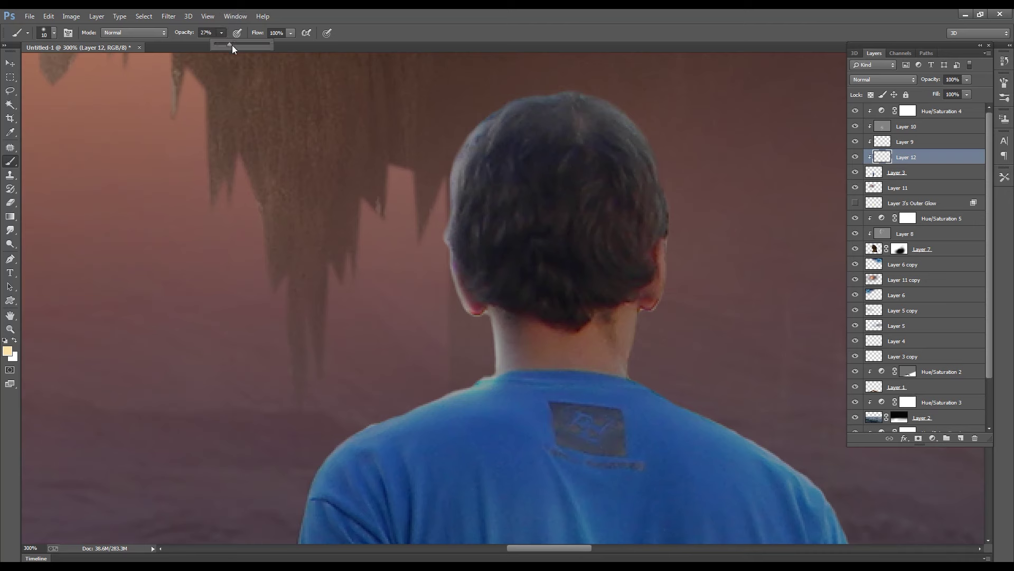
click(488, 322)
key(bracketright)
key(bracketright)
scroll(431, 396, down, 3)
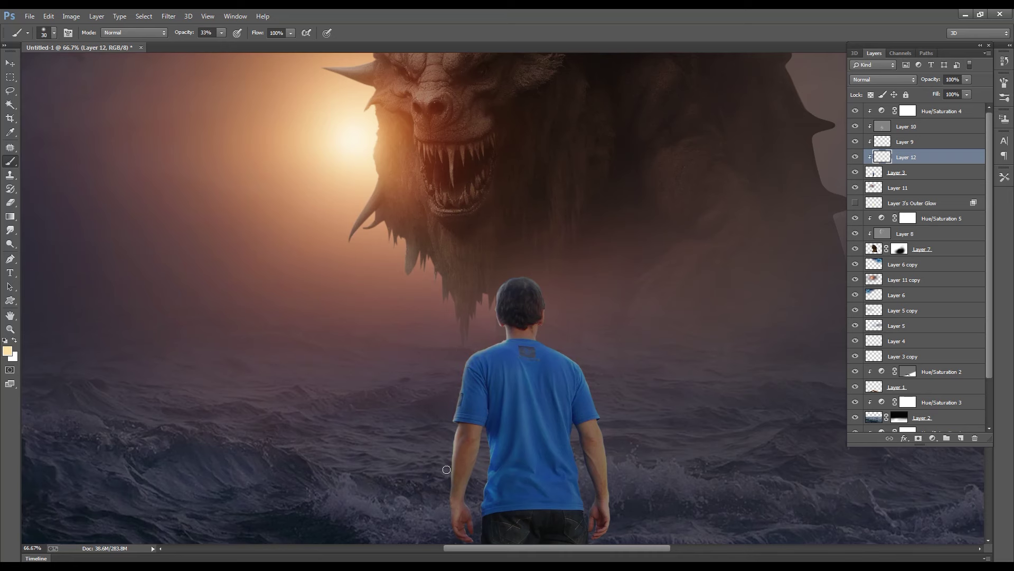
scroll(445, 491, down, 3)
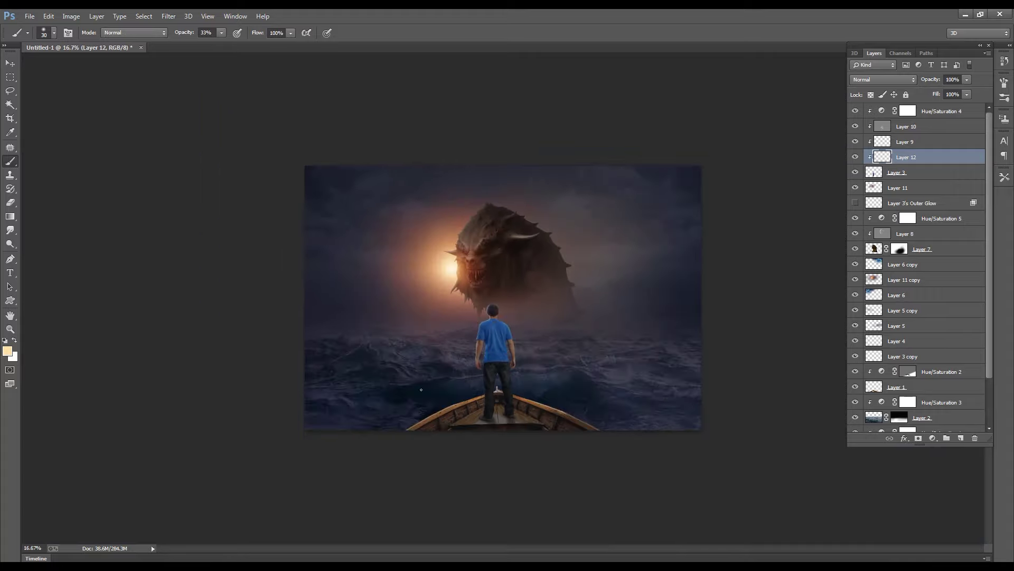
scroll(547, 339, up, 2)
Paint faint rim light along the shirt's and jeans' left outer edge with a small brush
drag(586, 315, 584, 239)
key(bracketleft)
key(bracketleft)
scroll(477, 242, up, 2)
scroll(475, 248, up, 3)
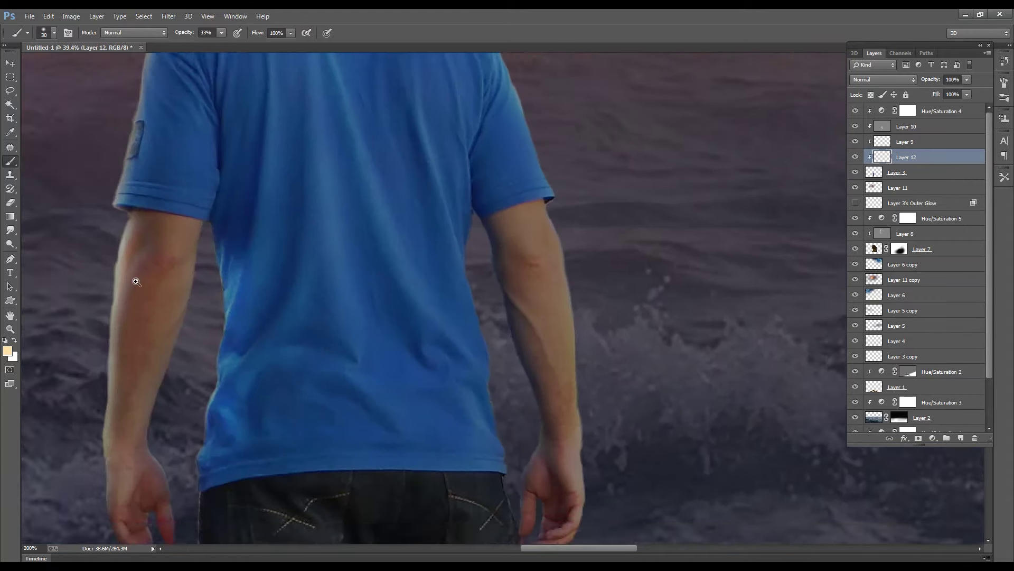
scroll(420, 269, up, 1)
key(bracketleft)
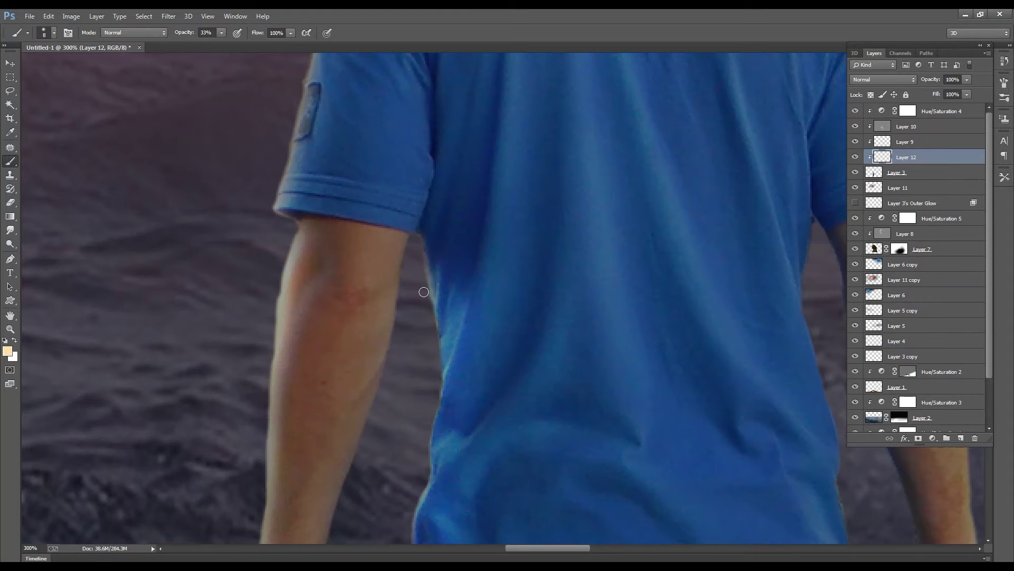
drag(418, 244, 428, 433)
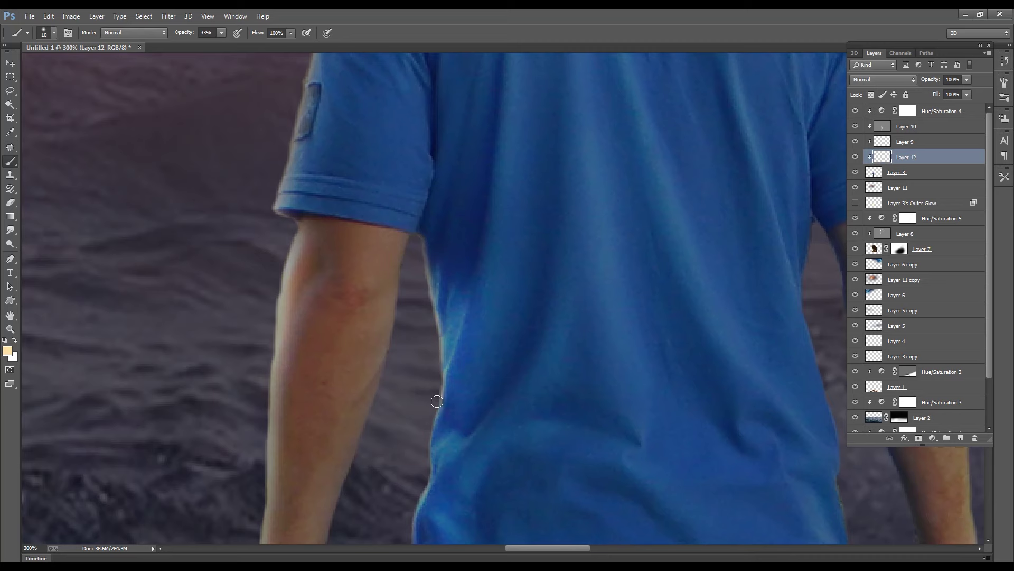
scroll(427, 433, down, 1)
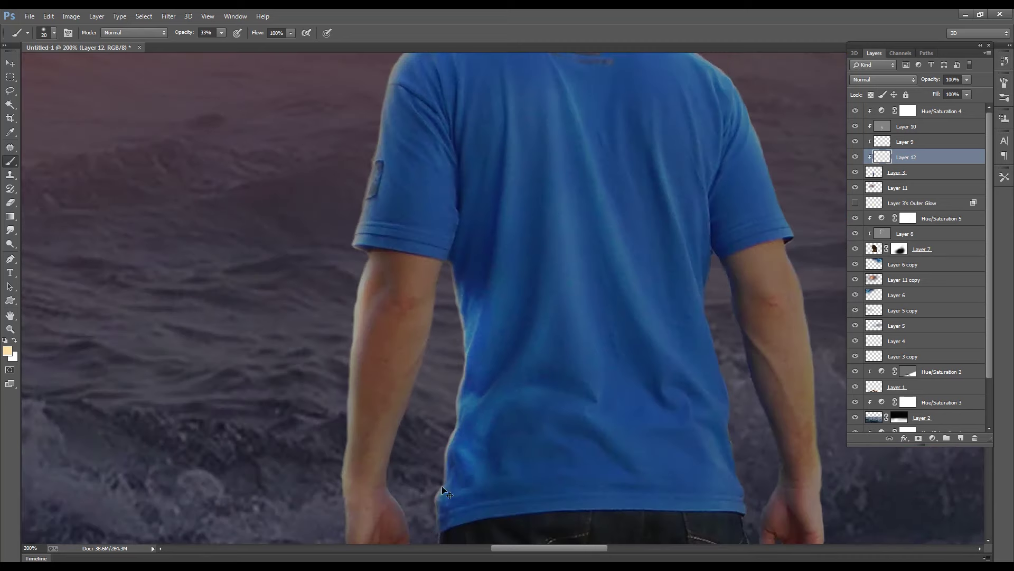
key(bracketright)
scroll(495, 355, down, 3)
scroll(548, 480, up, 2)
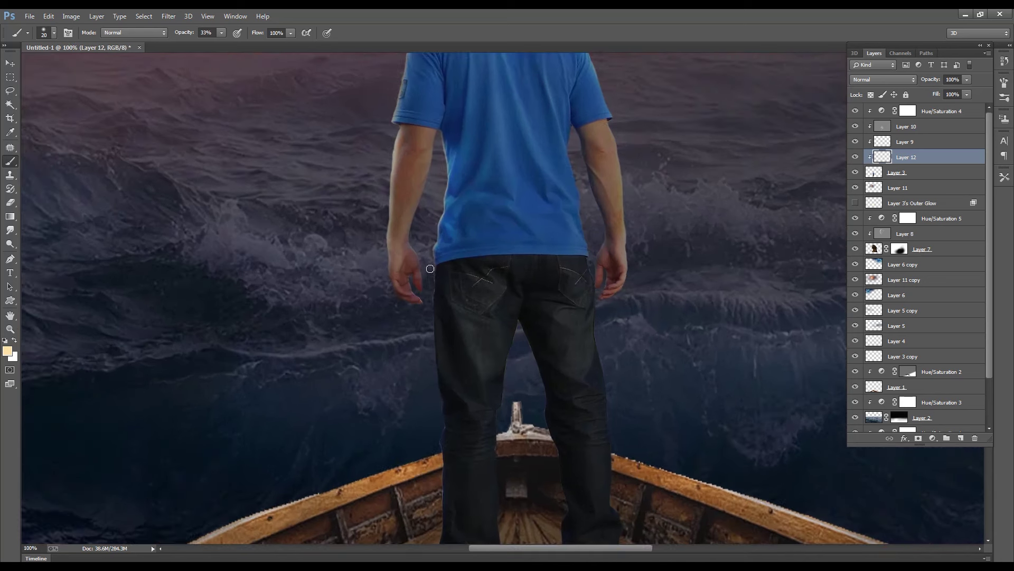
drag(431, 255, 428, 296)
drag(432, 345, 439, 408)
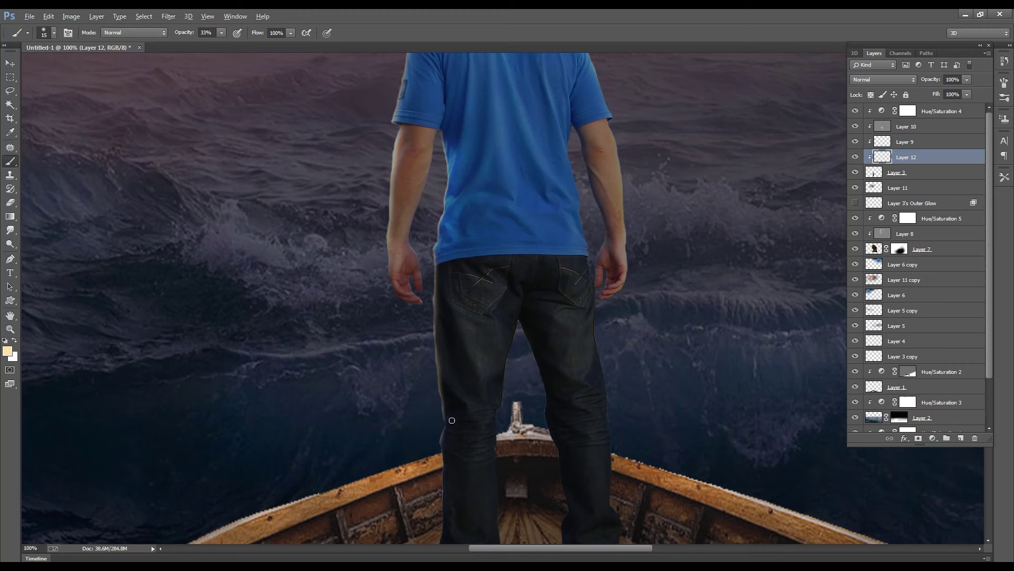
Paint a highlight down the right inner leg edge of the jeans, extending it toward the bottom
scroll(437, 507, down, 1)
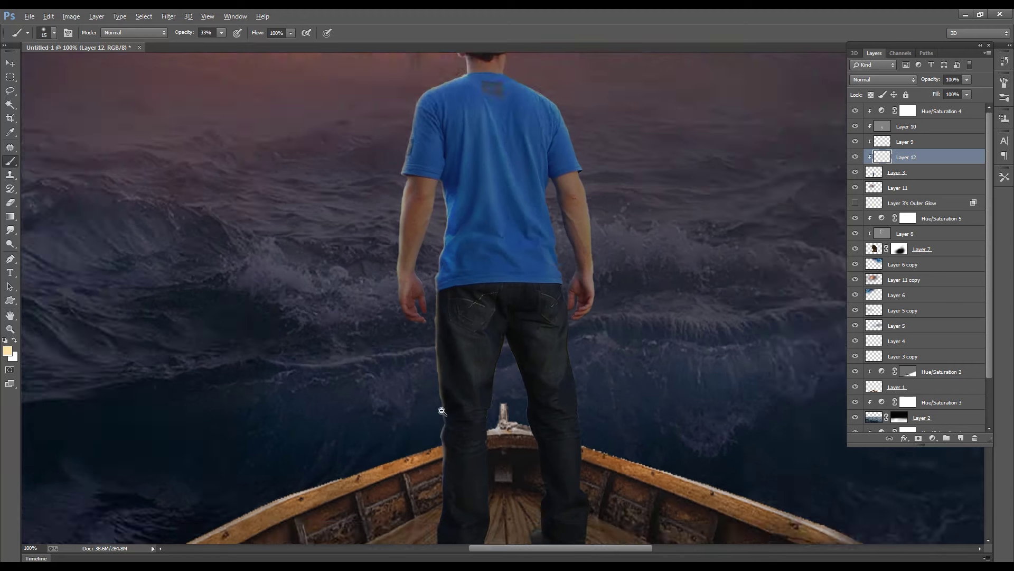
scroll(437, 476, down, 2)
scroll(390, 391, up, 2)
scroll(435, 446, up, 1)
scroll(435, 445, up, 1)
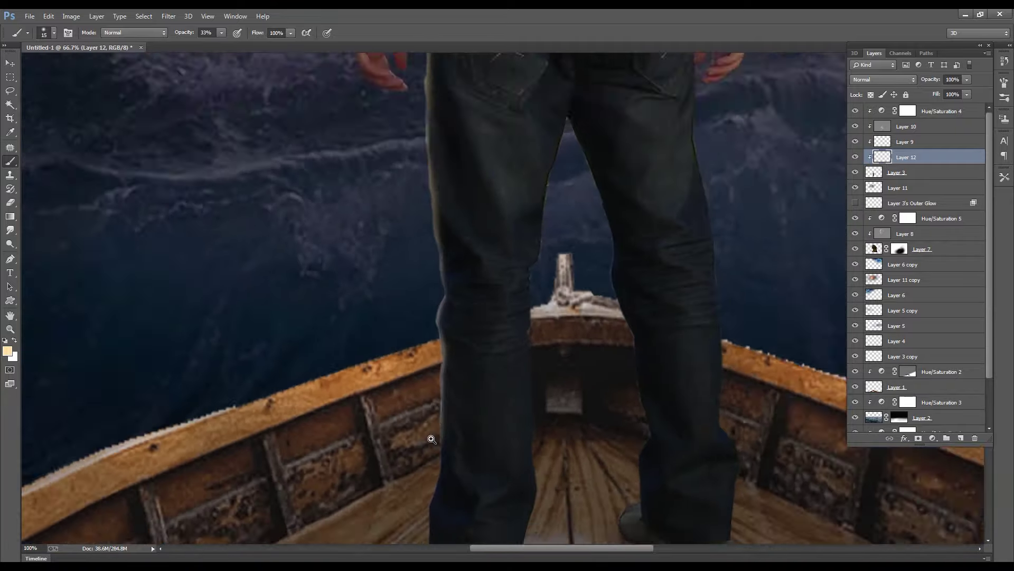
scroll(434, 445, up, 1)
key(bracketright)
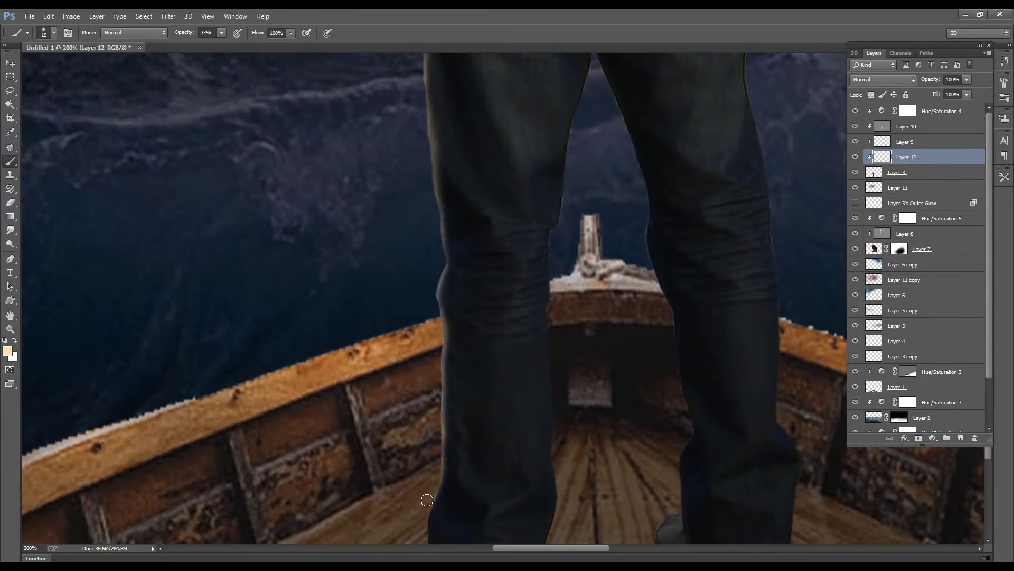
scroll(444, 446, down, 3)
key(bracketright)
scroll(545, 337, down, 2)
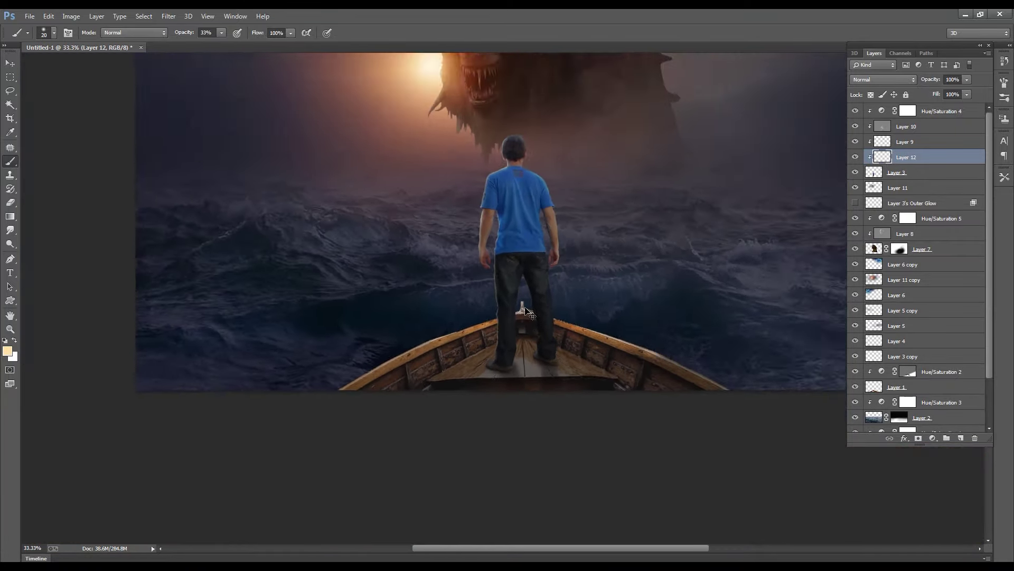
scroll(528, 317, up, 2)
scroll(453, 267, up, 3)
scroll(491, 195, up, 1)
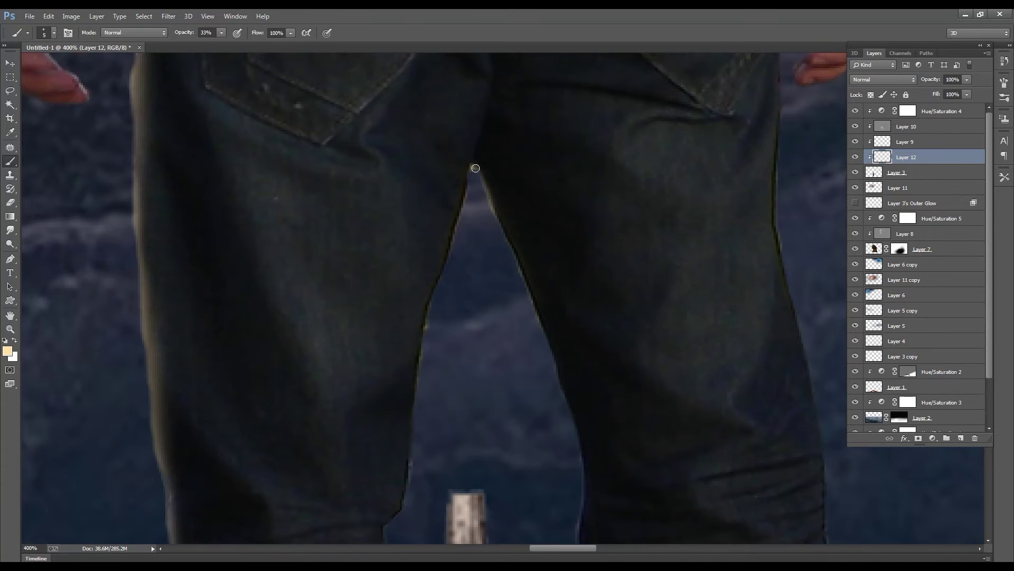
drag(487, 196, 536, 320)
key(bracketleft)
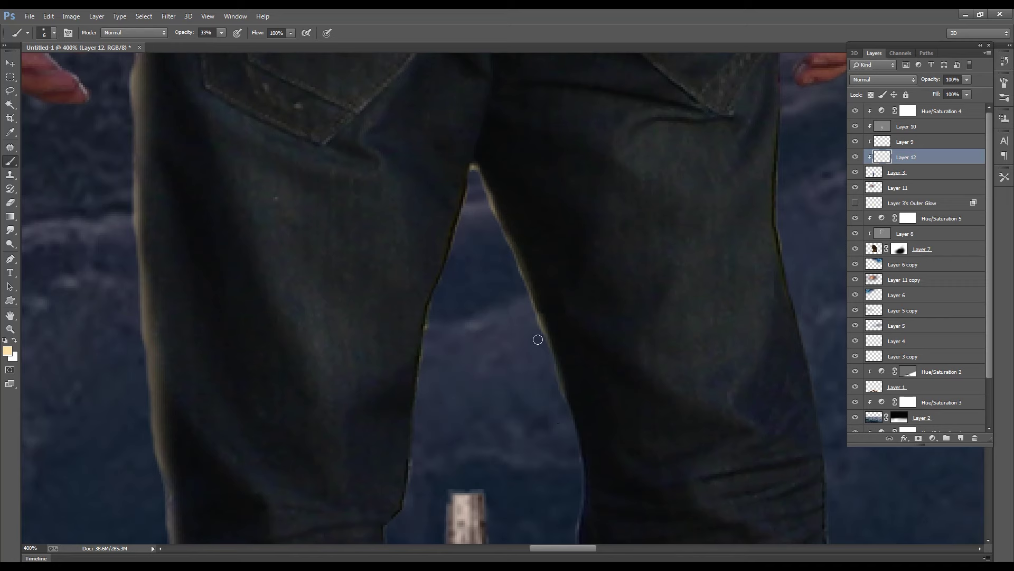
drag(565, 407, 573, 516)
scroll(550, 403, down, 3)
scroll(557, 400, up, 1)
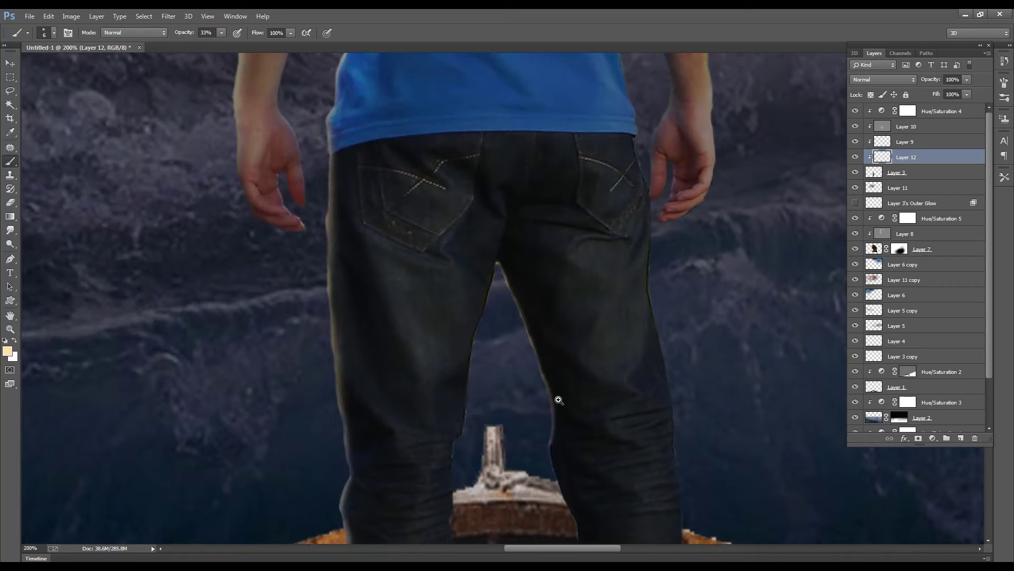
scroll(502, 323, up, 1)
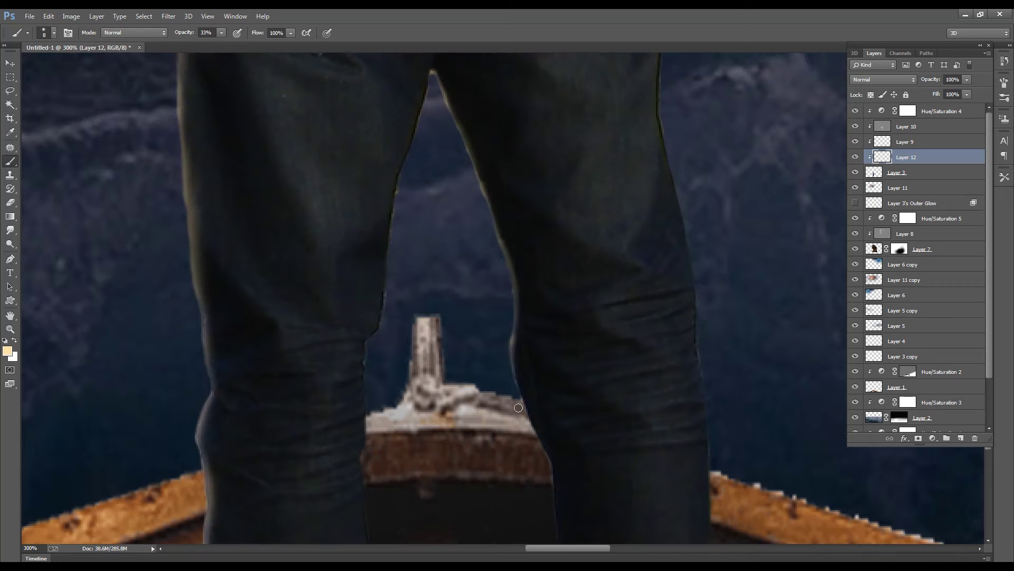
drag(512, 371, 522, 404)
Paint a highlight from the crotch down the left inner leg edge, then view the whole composition
key(bracketright)
scroll(522, 375, down, 2)
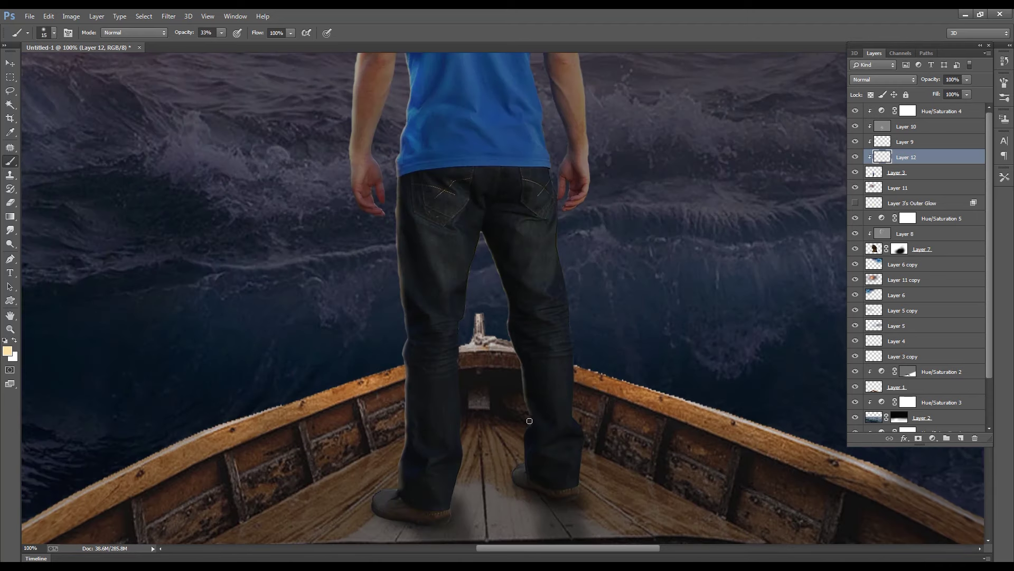
scroll(522, 465, down, 1)
scroll(492, 301, up, 2)
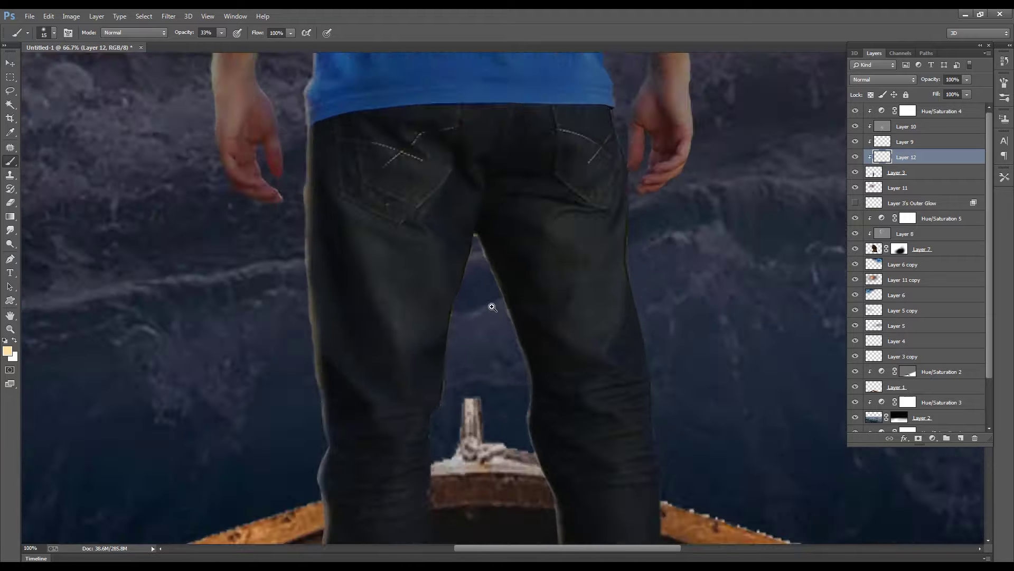
scroll(459, 208, up, 1)
scroll(476, 251, up, 1)
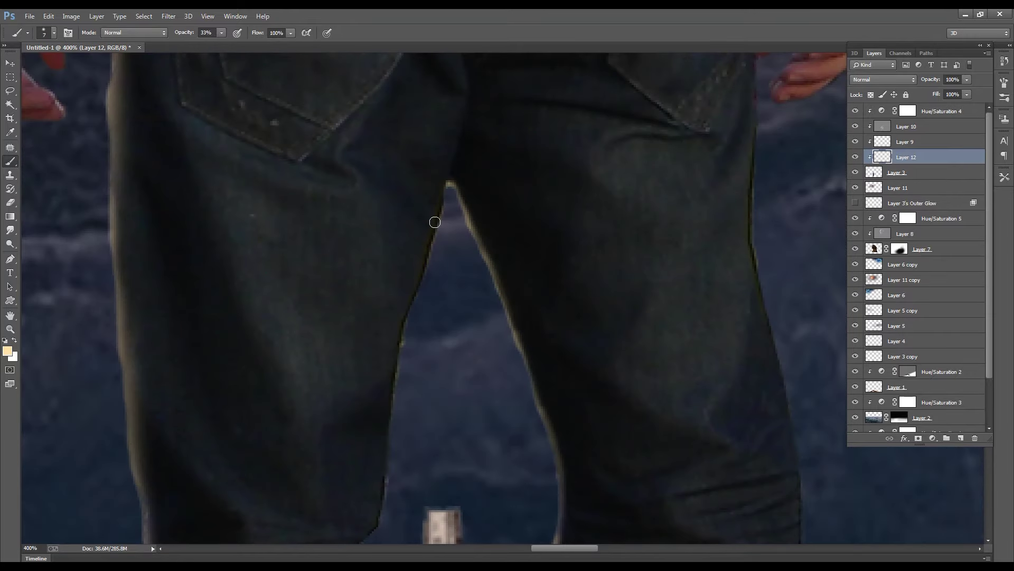
drag(445, 213, 424, 300)
drag(450, 186, 404, 376)
drag(406, 335, 400, 470)
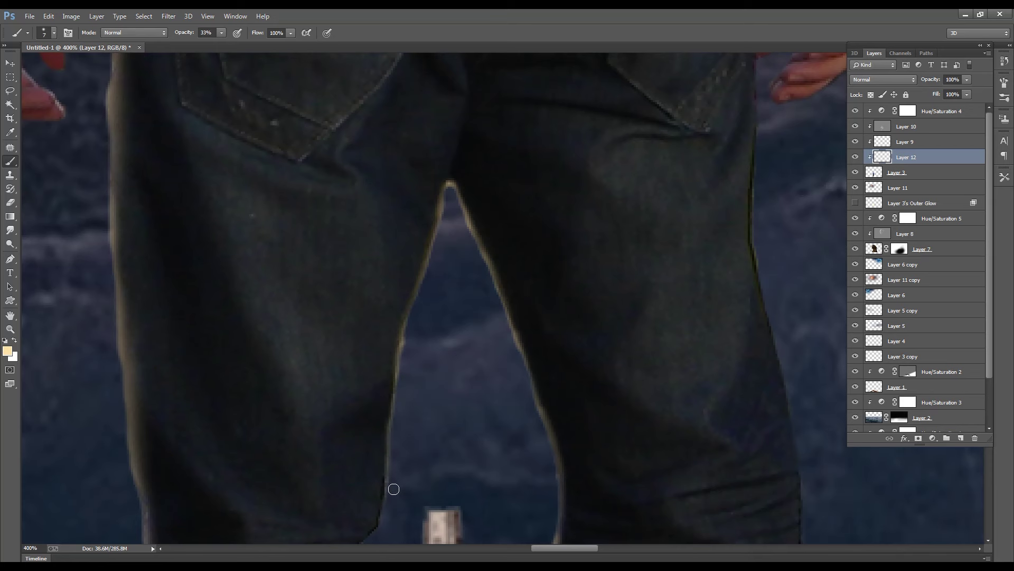
key(ctrl+minus)
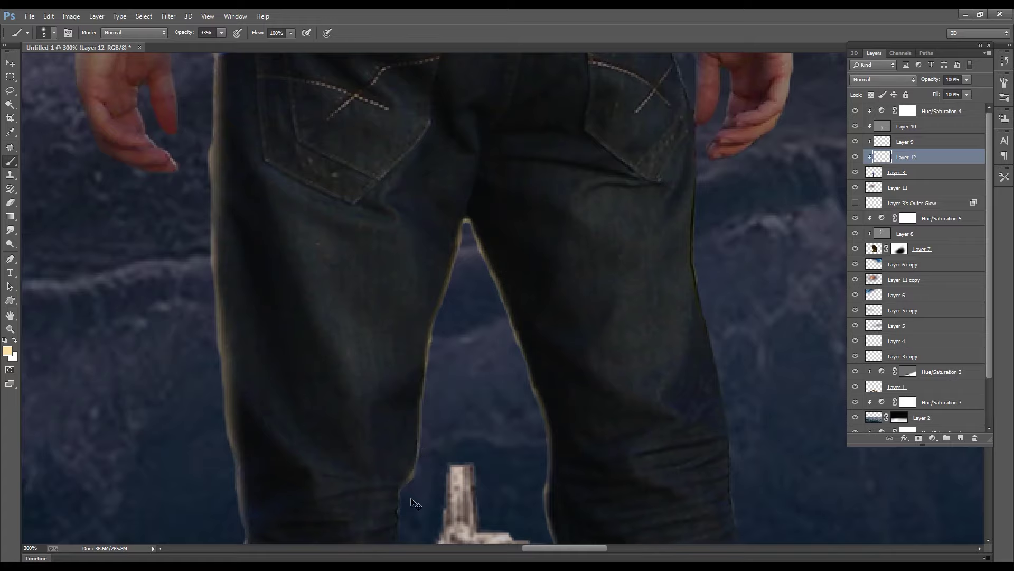
key(ctrl+minus)
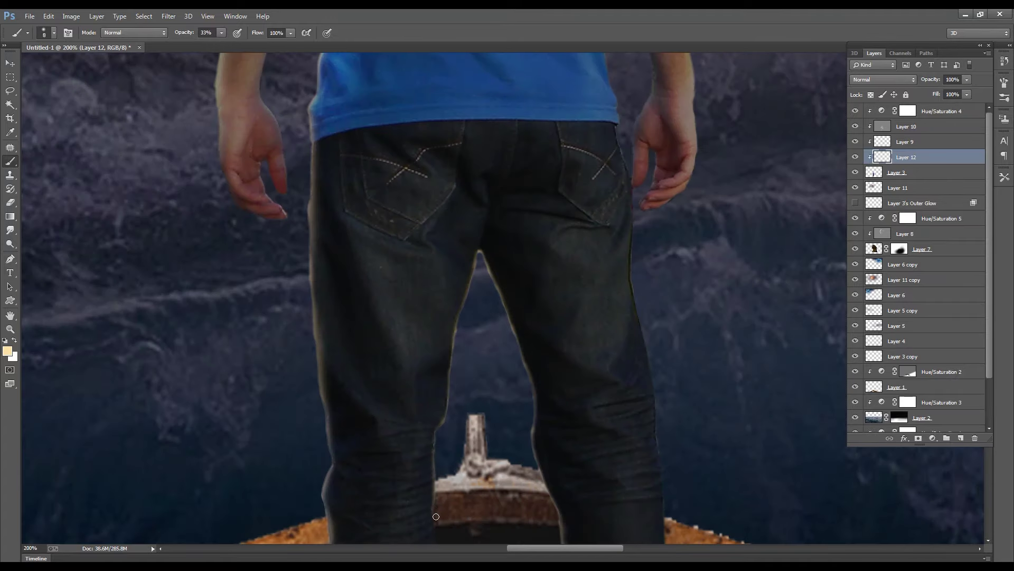
key(ctrl+minus)
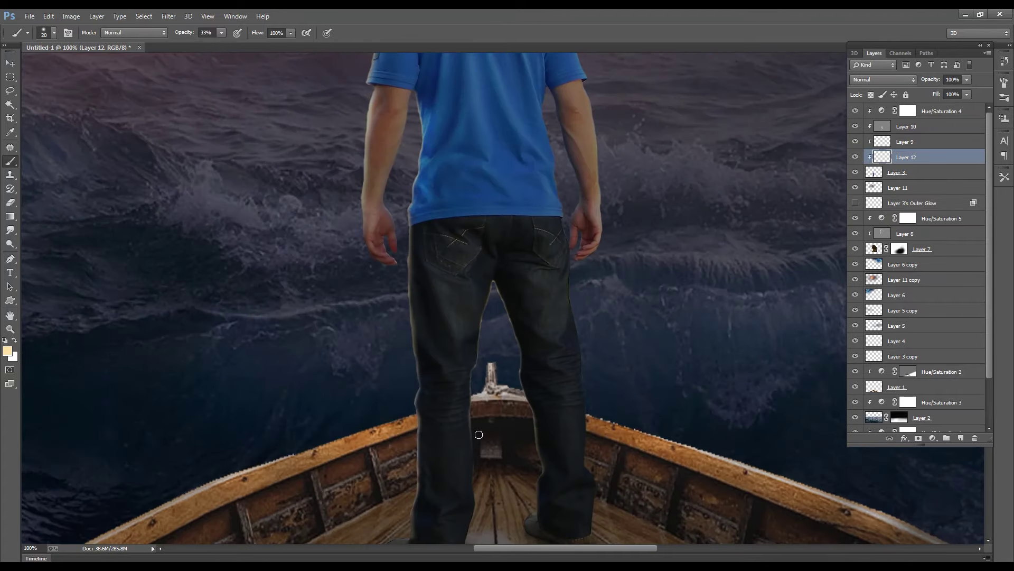
key(ctrl+minus)
key(ctrl+minus)
key(ctrl+minus)
key(ctrl+minus)
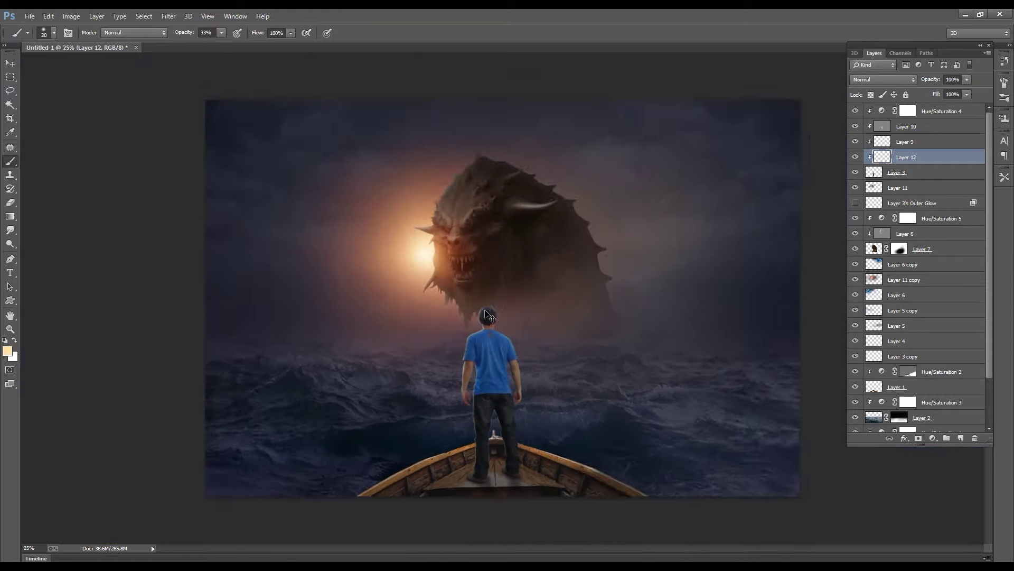
Work the rim light along the head, shoulder and arm edges, resizing the brush with [ and ]
click(559, 387)
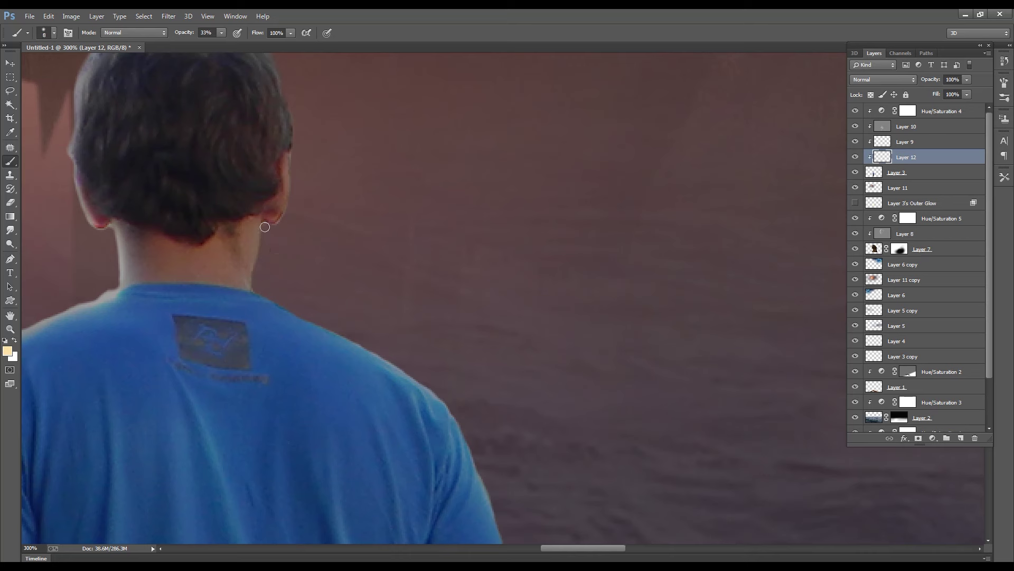
key(bracketright)
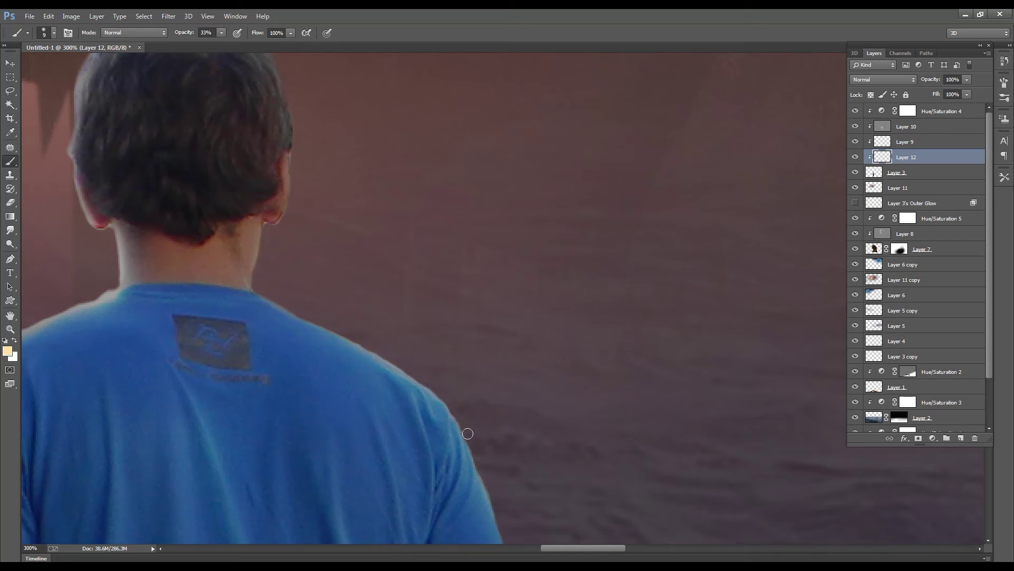
key(bracketright)
key(ctrl+minus)
key(ctrl+minus)
key(ctrl+minus)
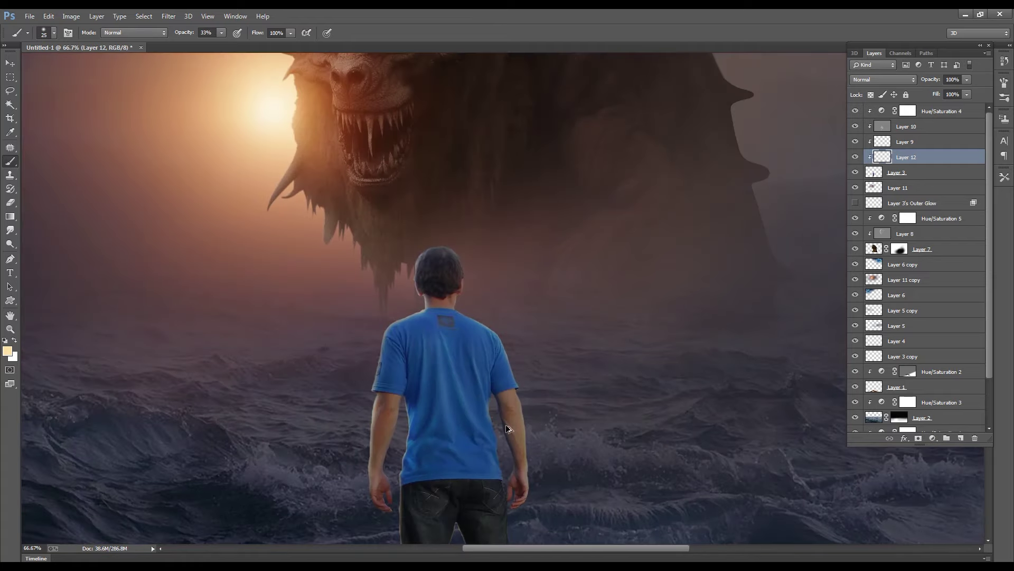
scroll(506, 426, up, 5)
scroll(506, 426, up, 3)
key(bracketleft)
key(bracketleft)
key(bracketleft)
key(bracketleft)
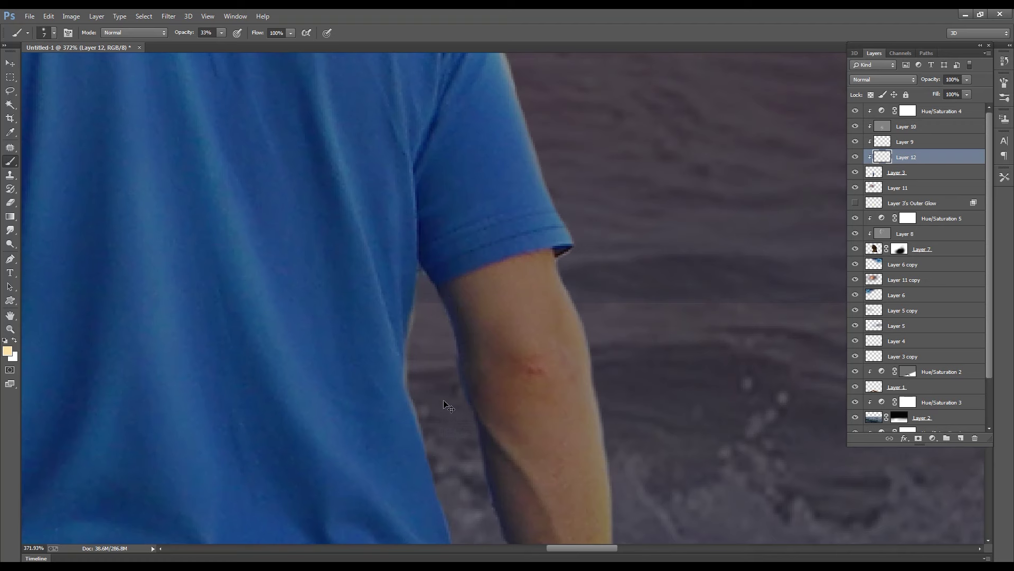
key(ctrl+minus)
key(ctrl+minus)
key(bracketright)
key(bracketright)
key(bracketright)
key(ctrl+minus)
key(ctrl+minus)
key(bracketright)
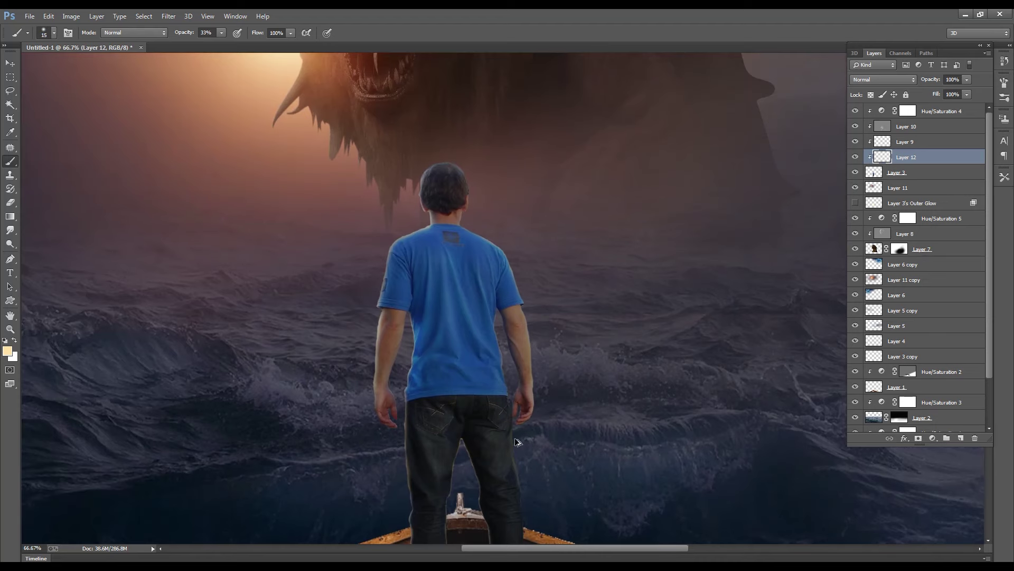
Move to the man's hand and lower jeans to carry the rim light along his right side
scroll(517, 402, up, 3)
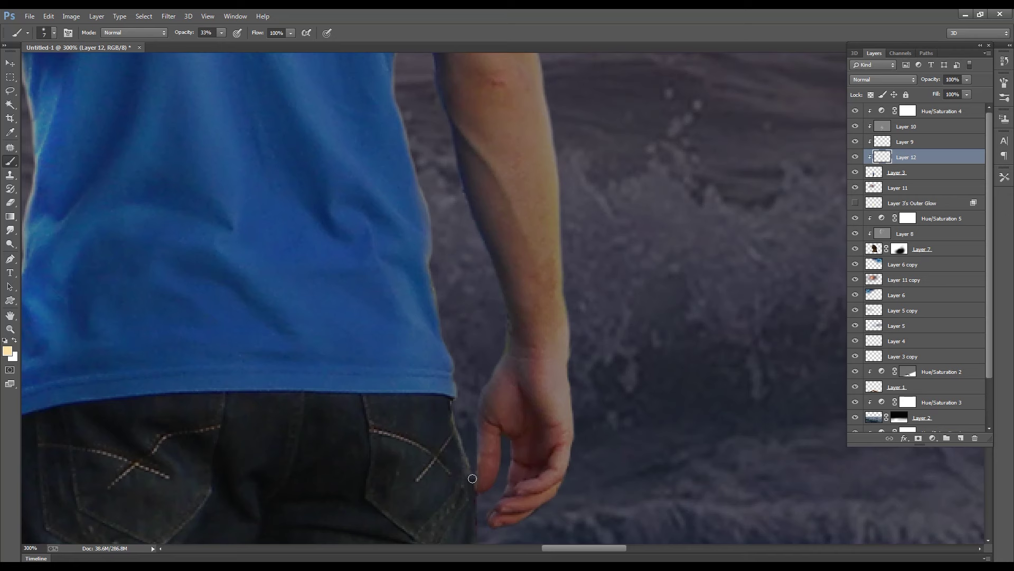
drag(483, 507, 464, 415)
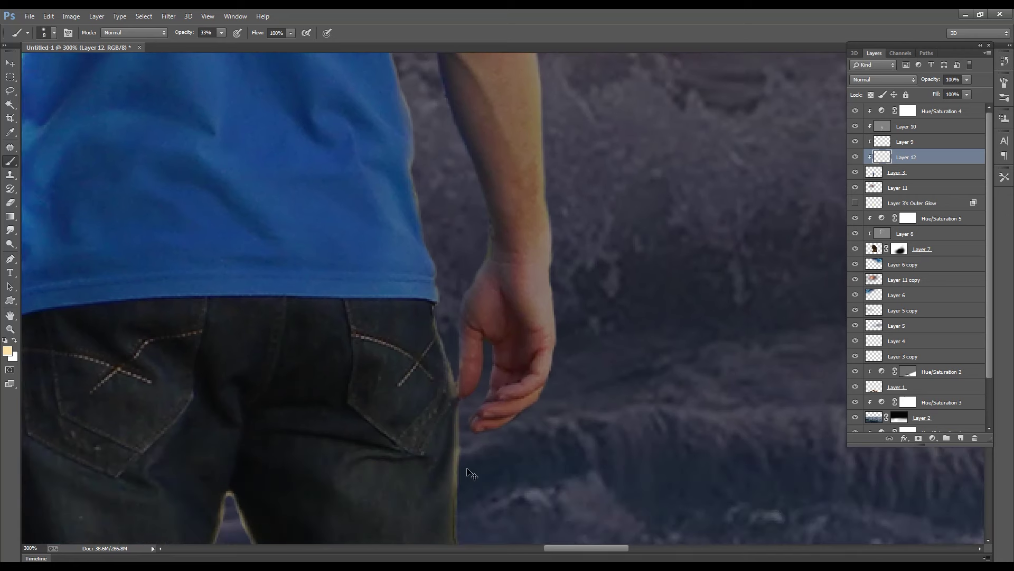
scroll(472, 475, down, 1)
scroll(484, 496, down, 5)
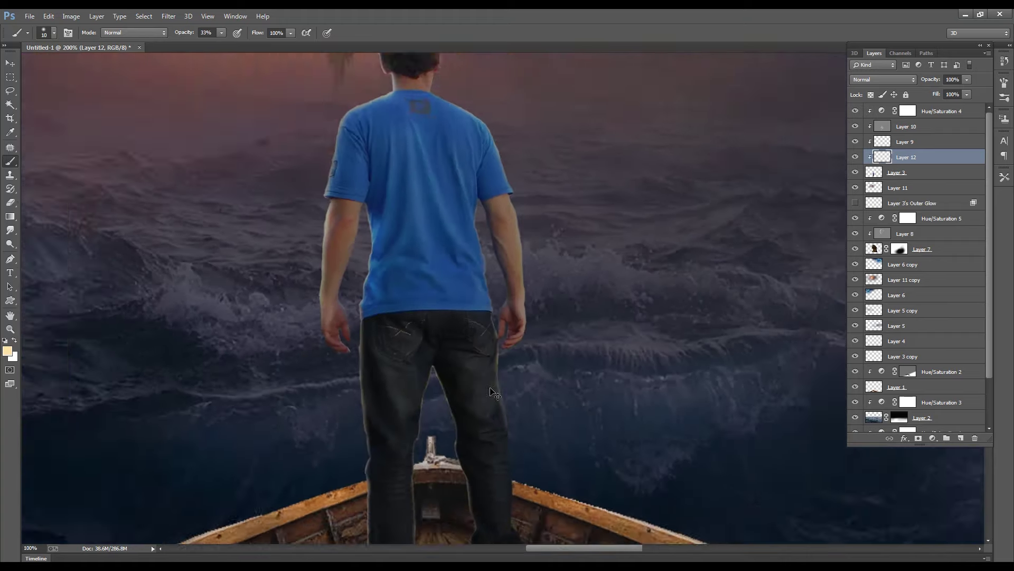
scroll(528, 465, down, 1)
scroll(549, 449, up, 1)
scroll(562, 437, down, 1)
scroll(466, 204, up, 3)
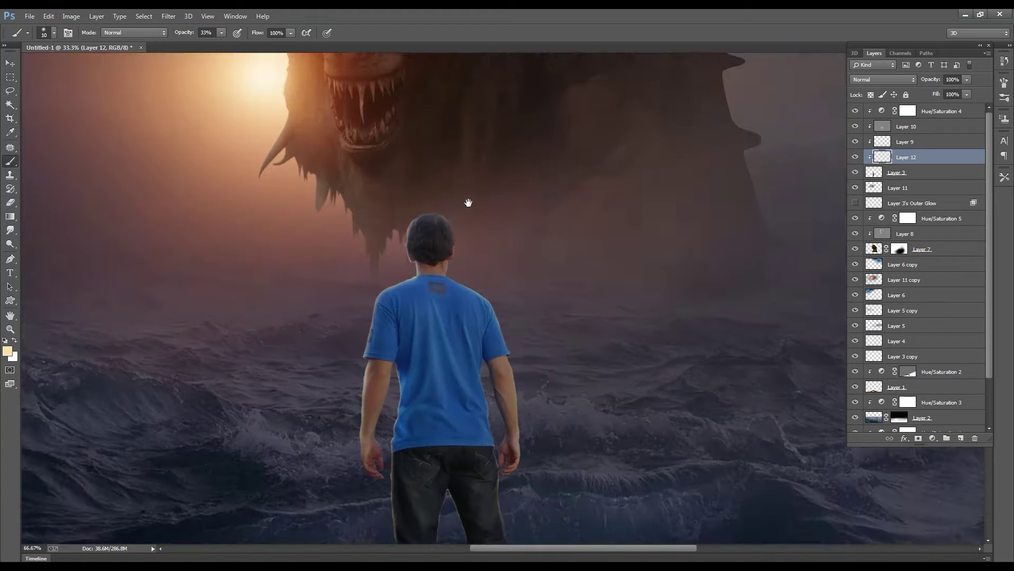
scroll(450, 340, up, 1)
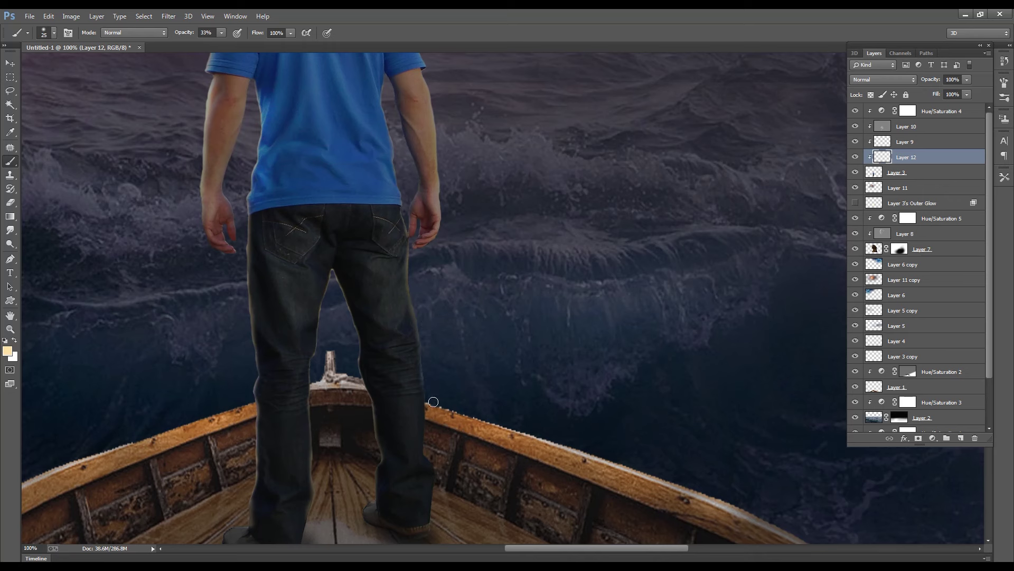
Select Layer 5, the Soft Light wave layer, to work on
scroll(330, 333, down, 1)
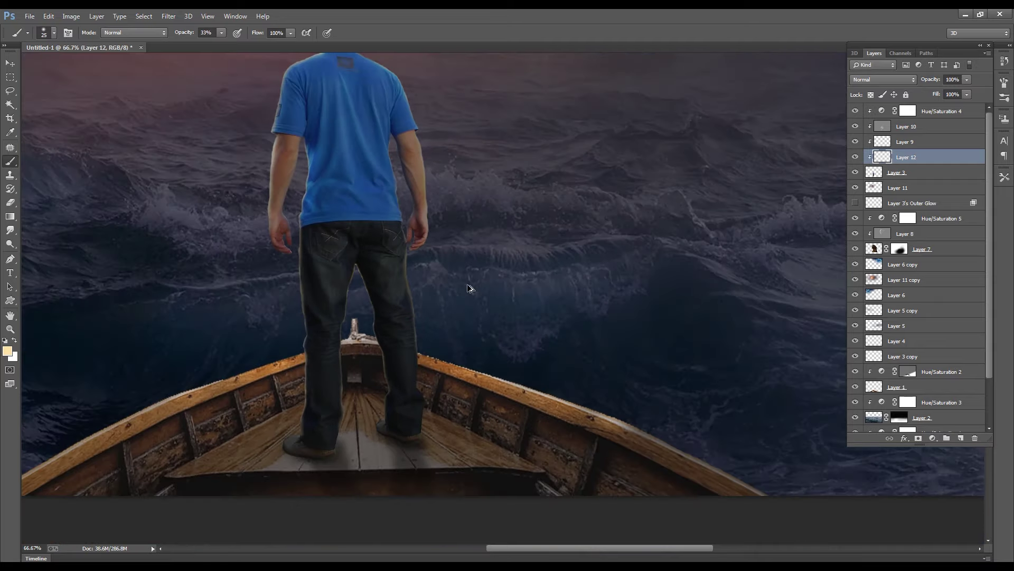
scroll(389, 333, down, 1)
scroll(442, 260, down, 2)
scroll(544, 365, up, 1)
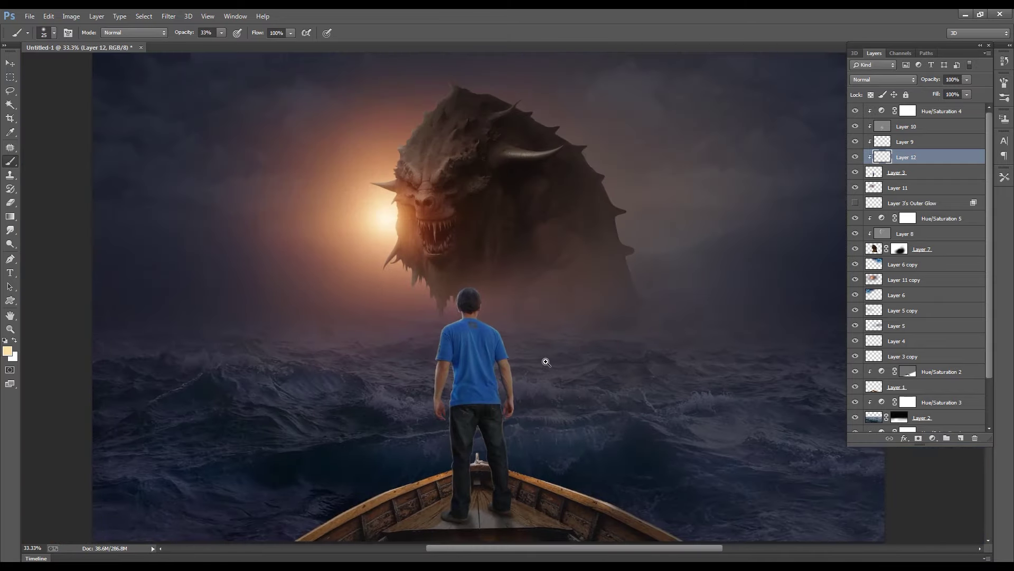
scroll(513, 348, up, 2)
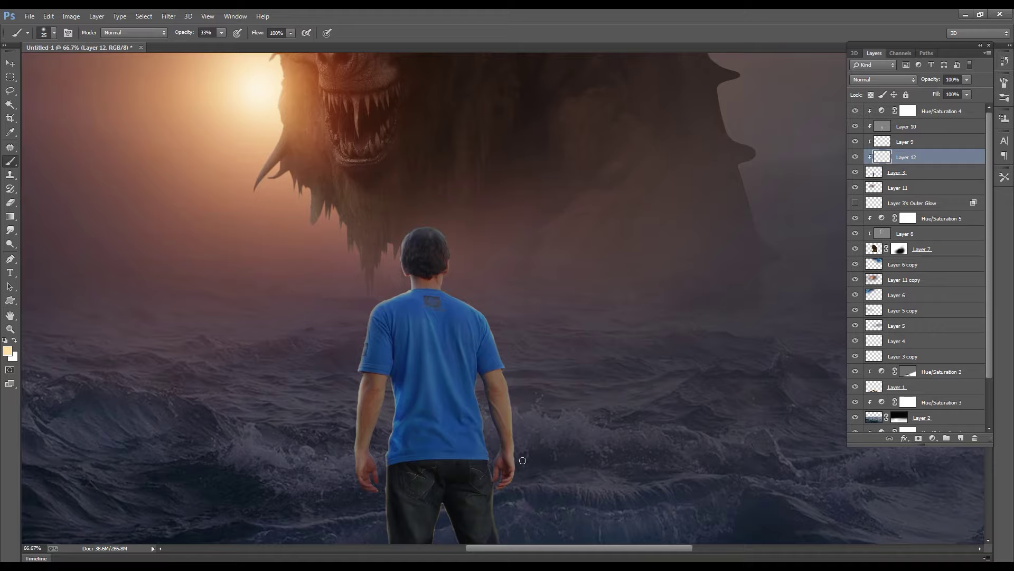
scroll(522, 460, down, 1)
scroll(491, 402, down, 2)
scroll(486, 380, up, 1)
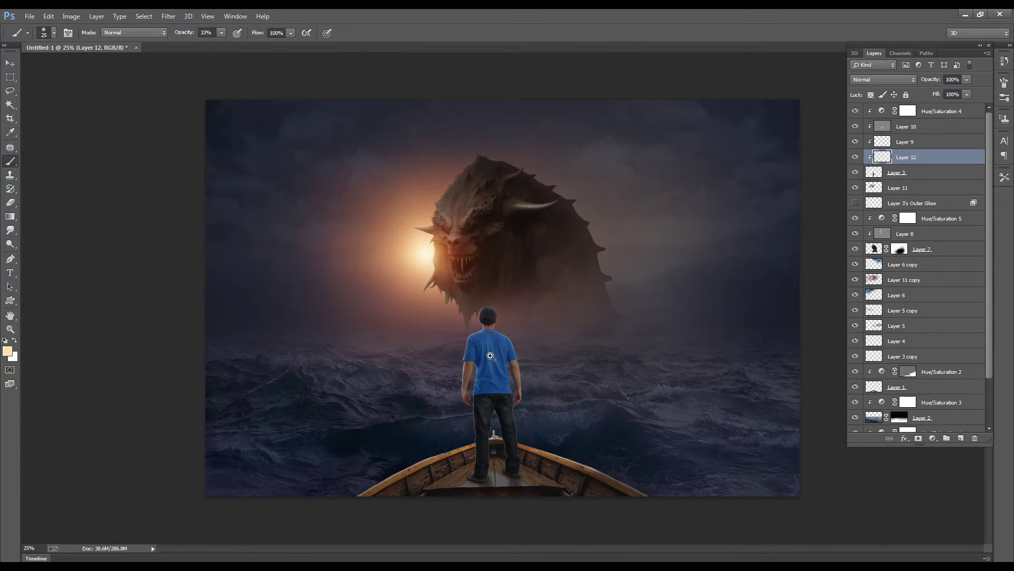
scroll(490, 356, up, 1)
scroll(557, 313, down, 2)
scroll(571, 295, down, 1)
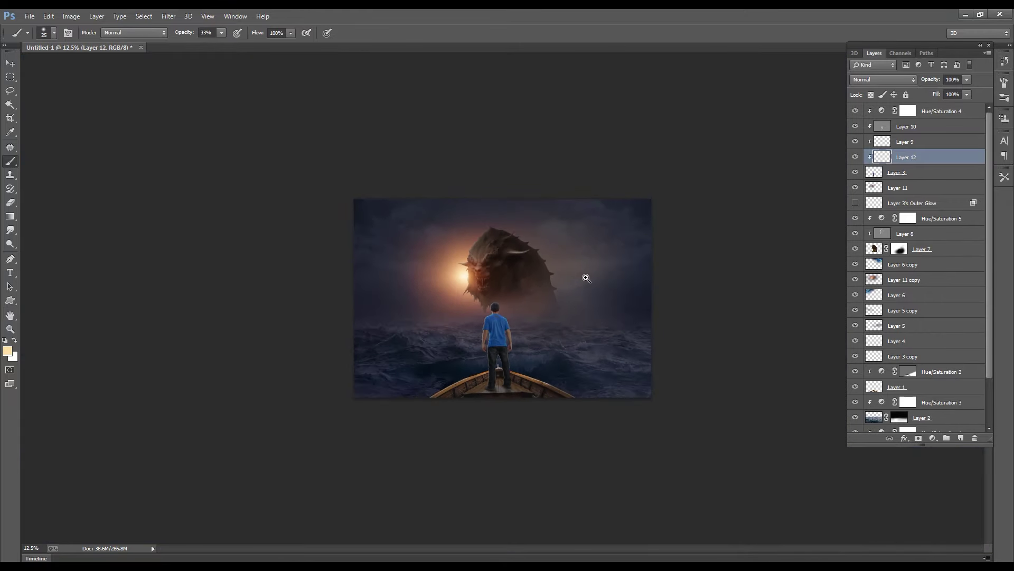
scroll(602, 274, up, 2)
scroll(581, 301, up, 1)
scroll(537, 334, down, 2)
scroll(538, 333, up, 1)
scroll(396, 316, down, 1)
scroll(502, 369, up, 1)
scroll(685, 389, up, 1)
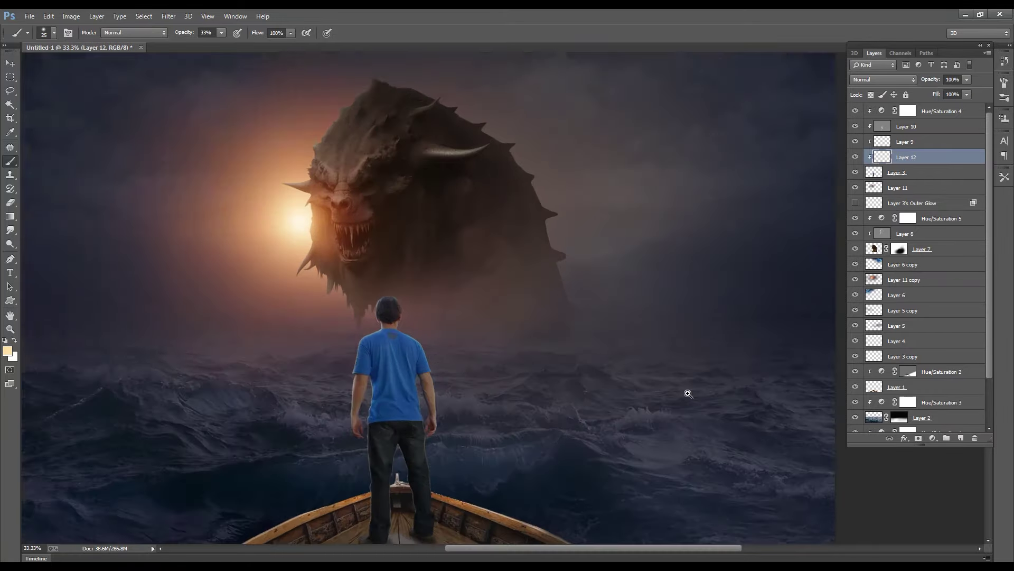
scroll(546, 301, up, 3)
key(v)
click(516, 391)
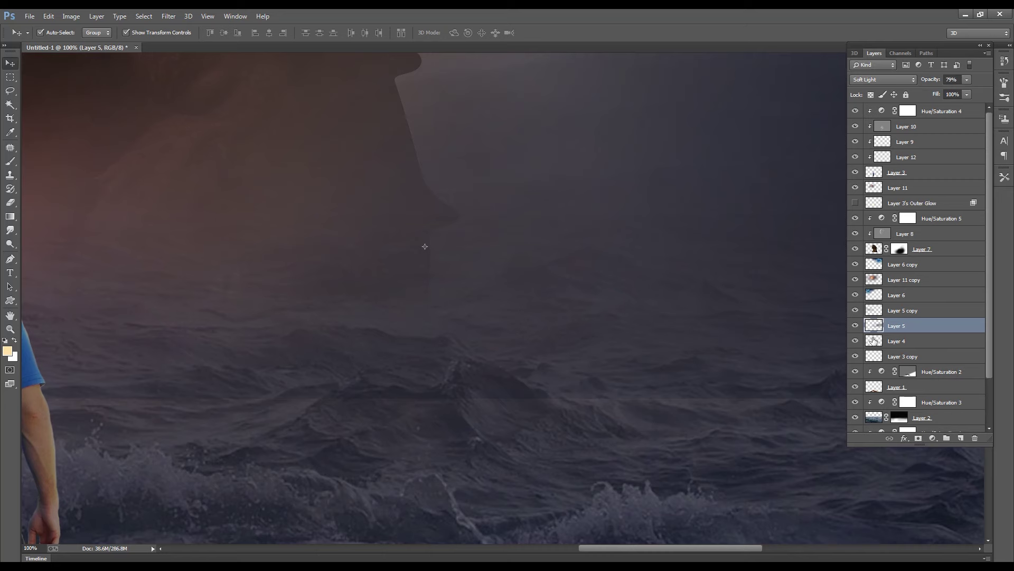
Switch to the Eraser to soften Layer 5 around the waves behind the man
scroll(422, 243, down, 3)
scroll(461, 299, down, 1)
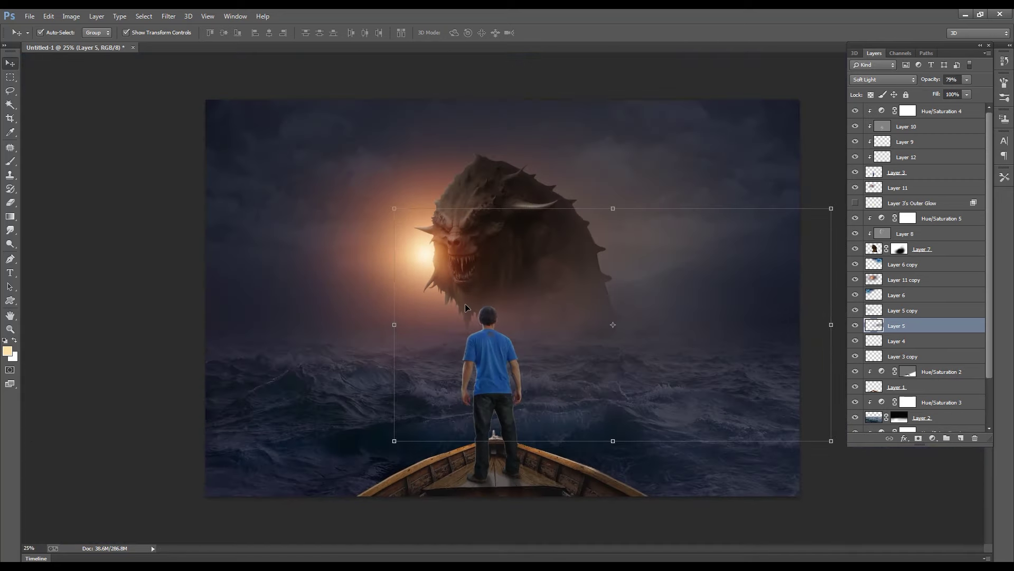
key(e)
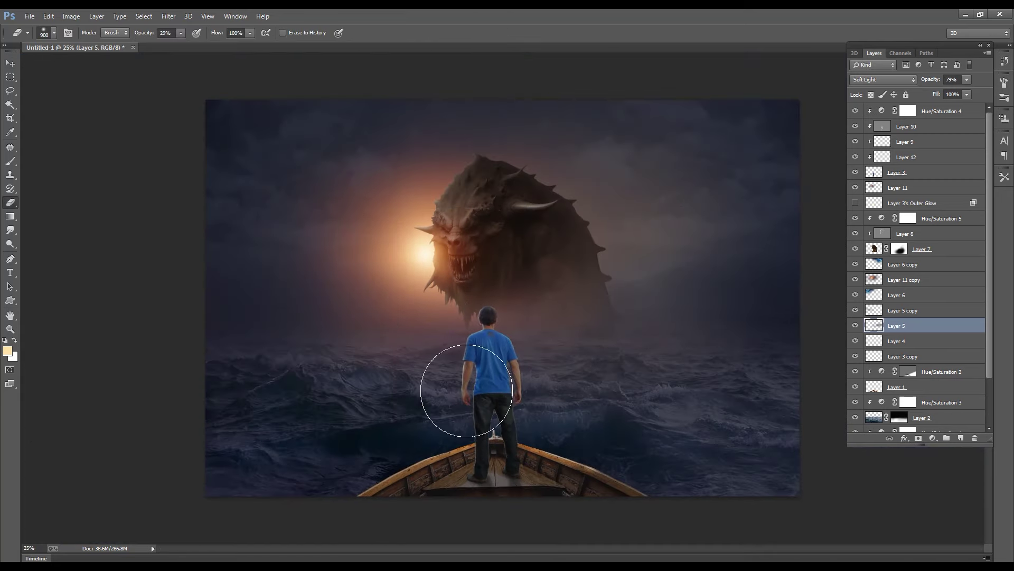
scroll(682, 369, up, 2)
scroll(682, 369, up, 2)
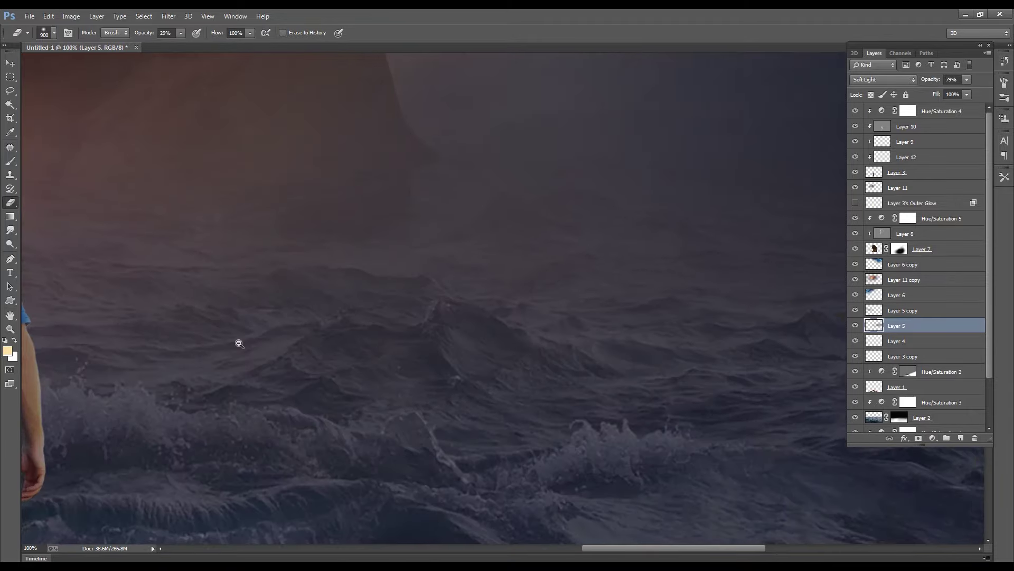
scroll(227, 341, down, 4)
scroll(311, 325, up, 4)
scroll(333, 322, down, 3)
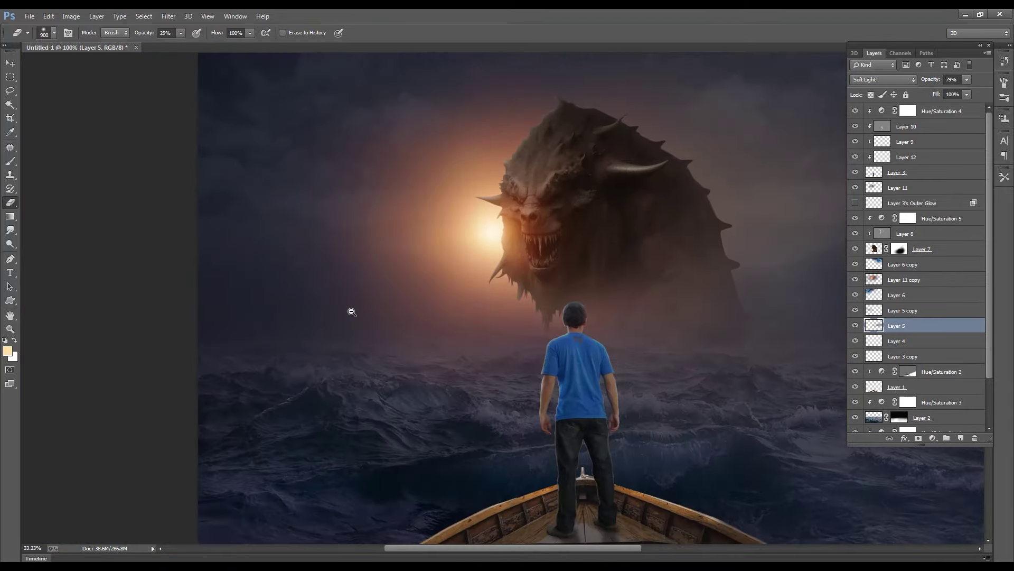
scroll(352, 312, down, 2)
scroll(500, 298, up, 1)
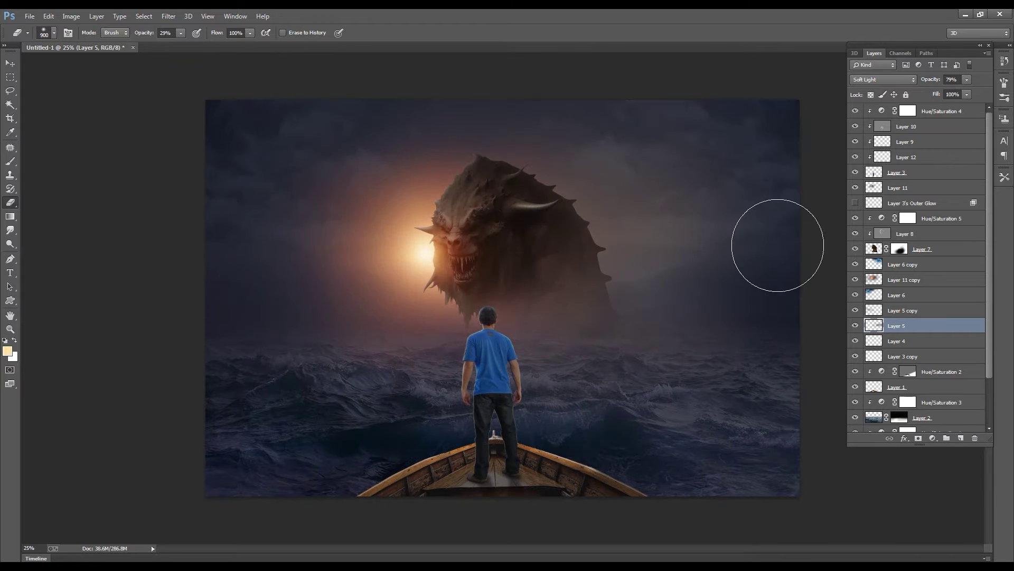
Select the Background layer from the canvas layer list and add a new empty layer
key(v)
right_click(658, 233)
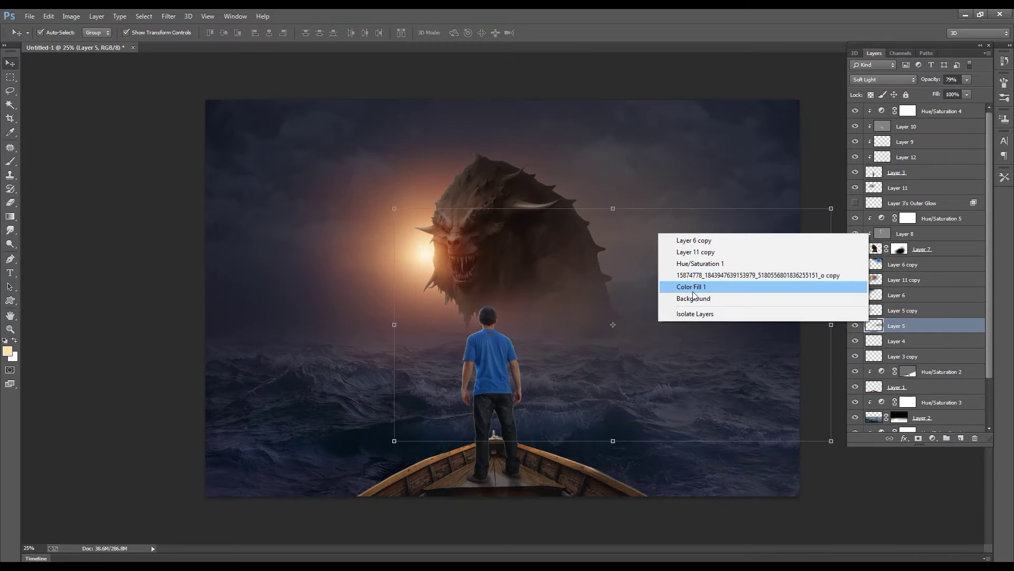
click(694, 297)
click(960, 438)
Marquee-select the lower half of the image over the sea and feather the selection
key(m)
drag(196, 306, 922, 541)
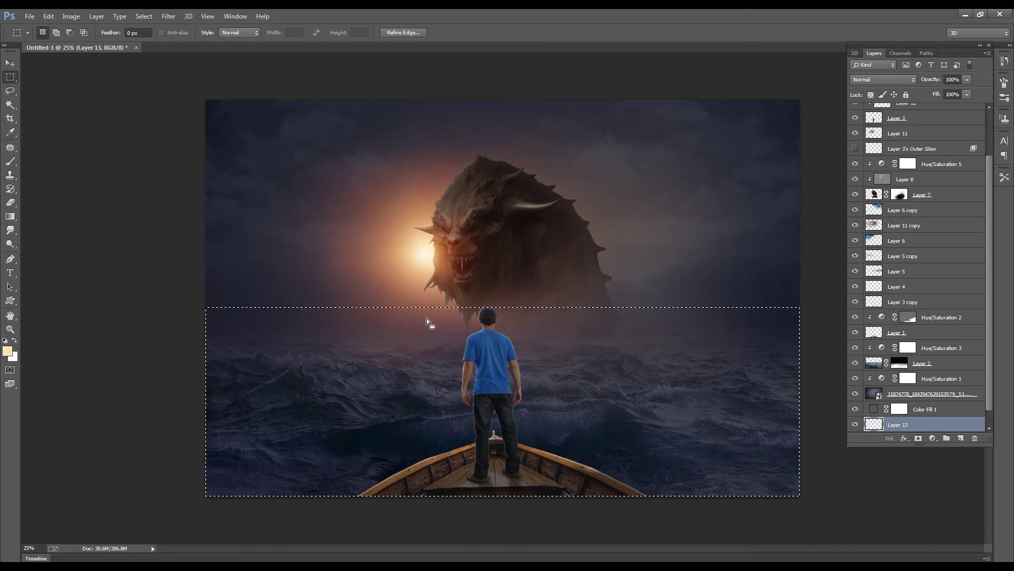
key(g)
right_click(516, 331)
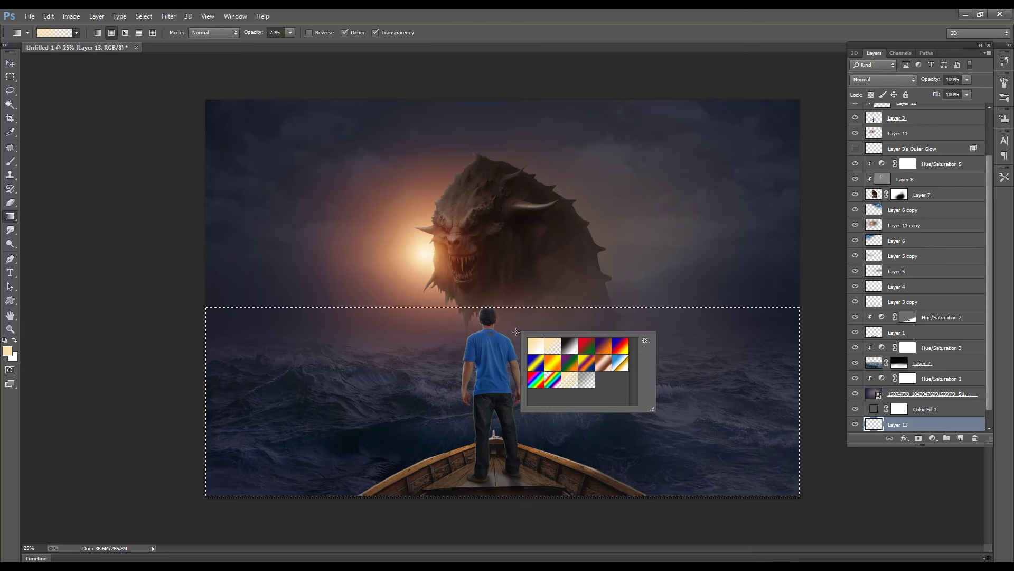
key(m)
right_click(390, 136)
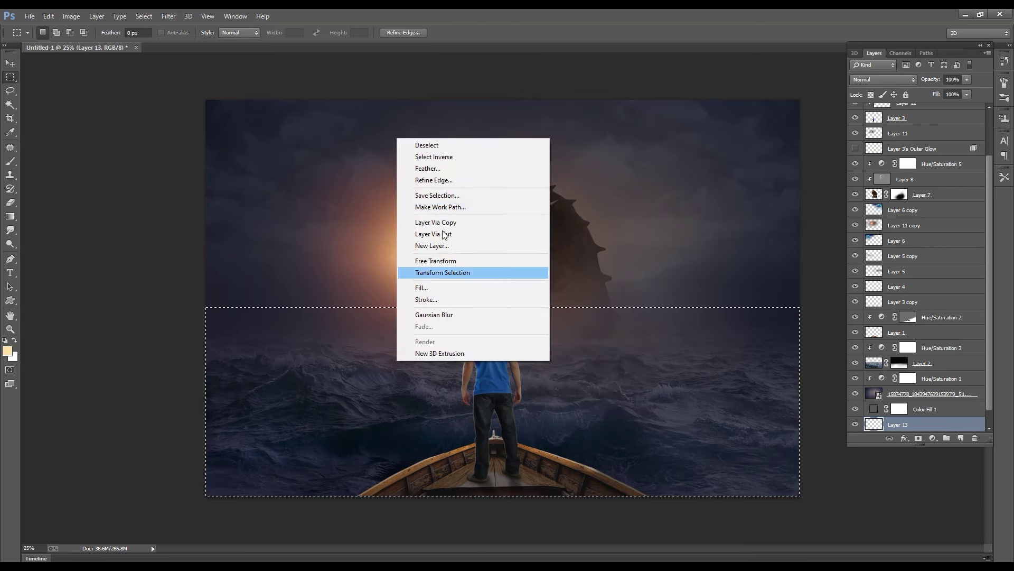
click(424, 166)
key(Return)
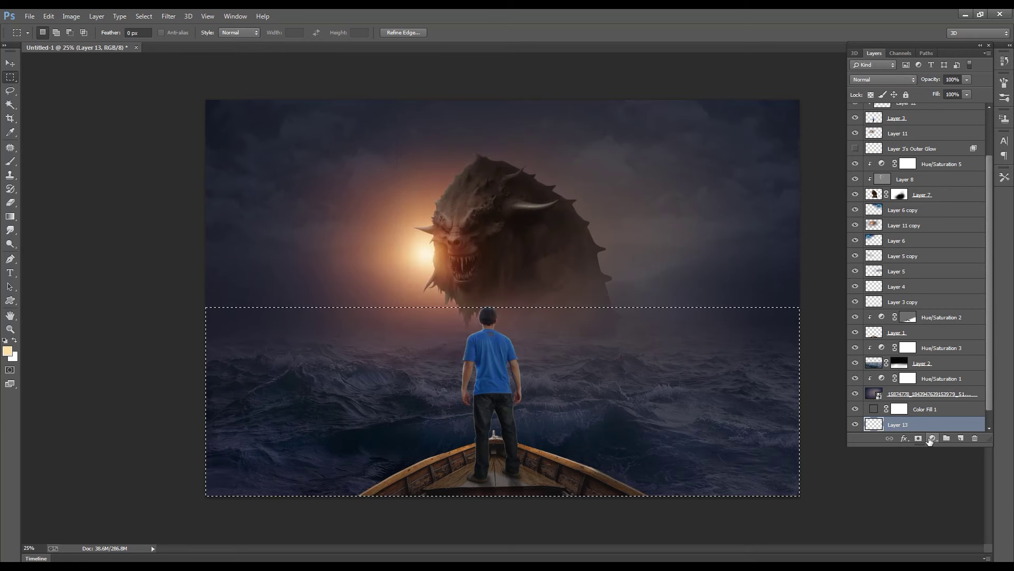
Add a blue Solid Color fill layer masked to the feathered sea selection
click(932, 438)
click(858, 210)
click(730, 217)
drag(872, 216, 873, 192)
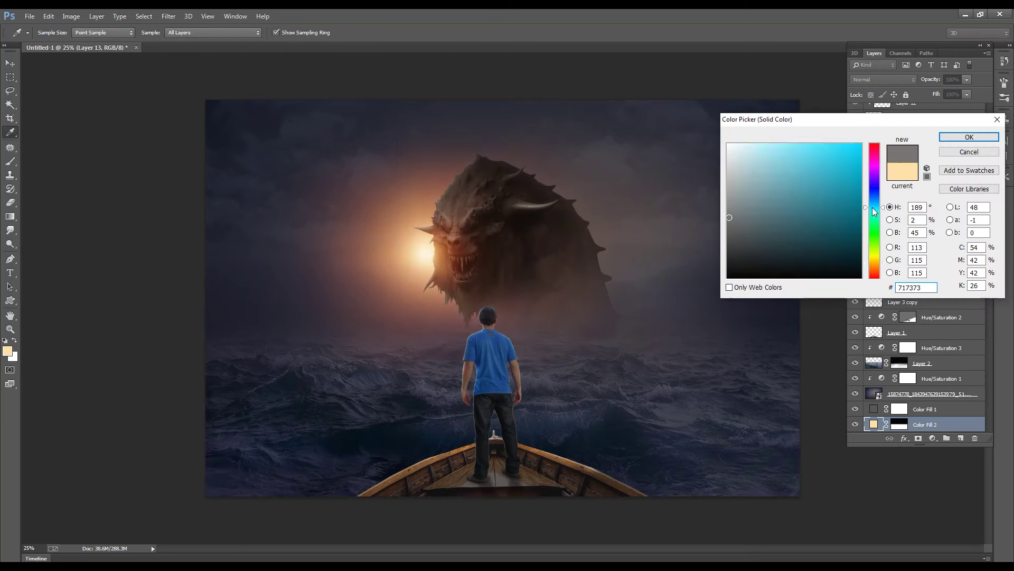
drag(835, 164, 835, 145)
click(970, 137)
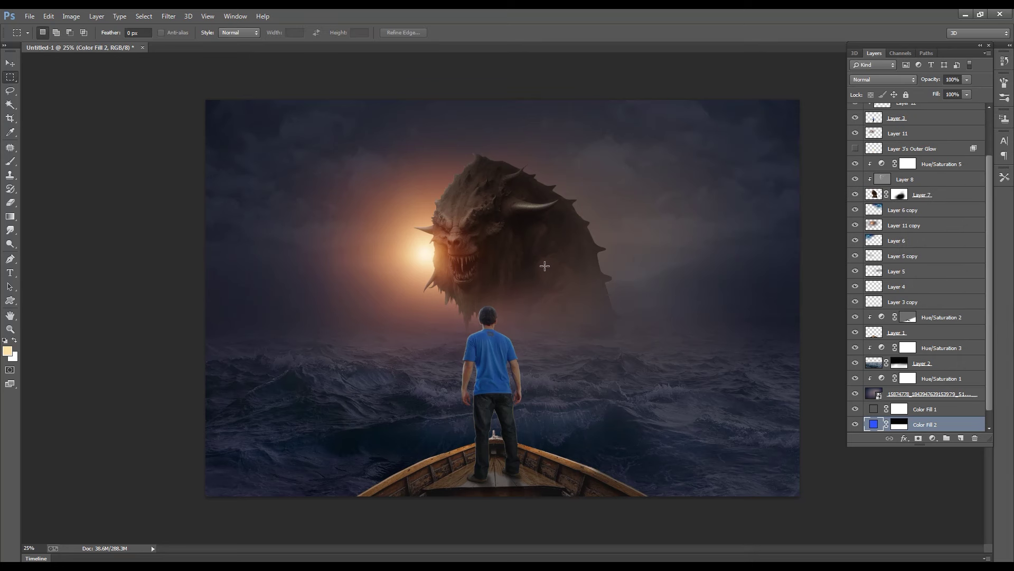
Move Color Fill 2 above the sea photo, clip it, and try Color Burn and Color Dodge
key(ctrl+bracketright)
key(ctrl+bracketright)
key(ctrl+alt+g)
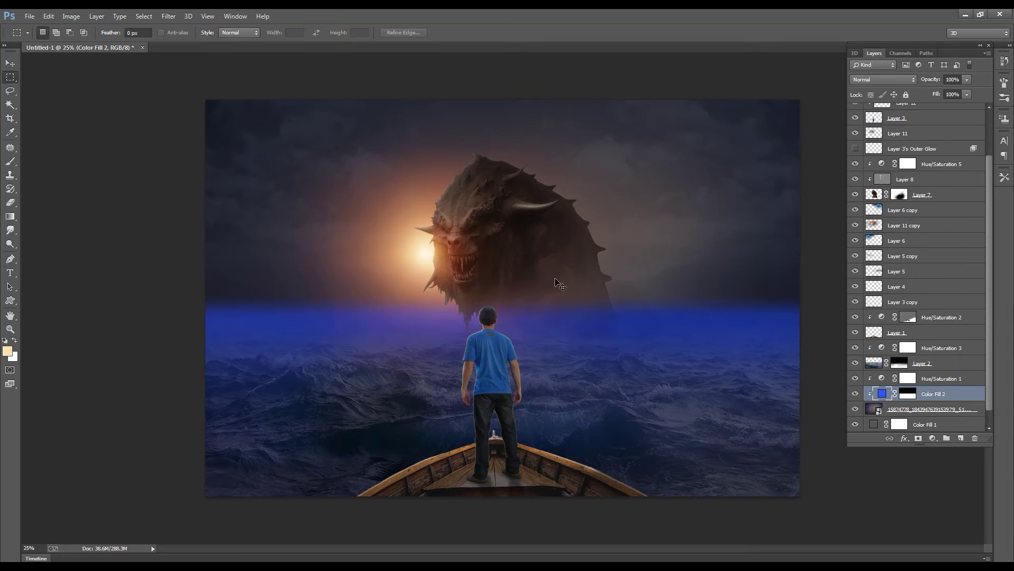
key(ctrl+bracketright)
key(ctrl+bracketright)
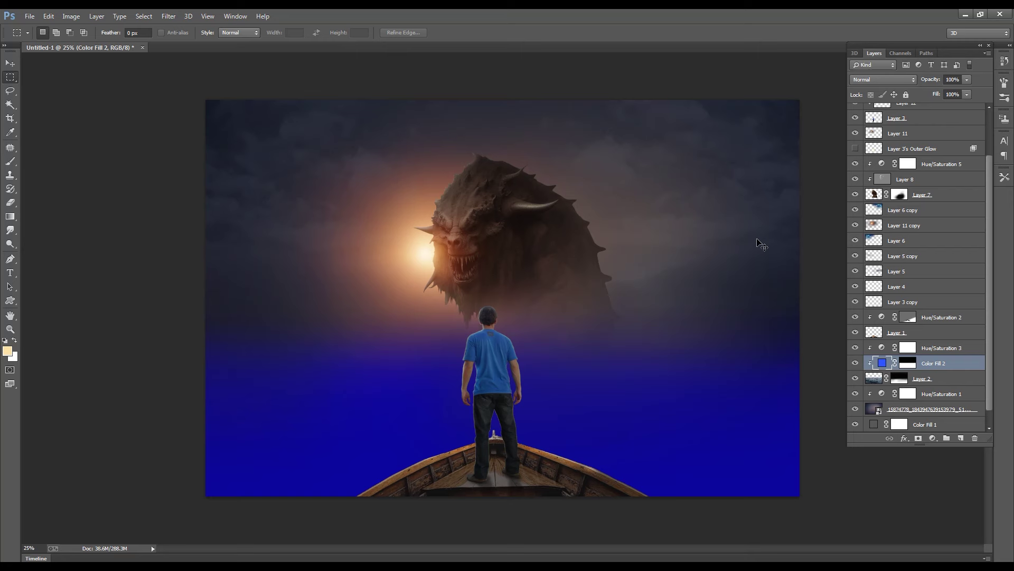
click(899, 76)
click(879, 132)
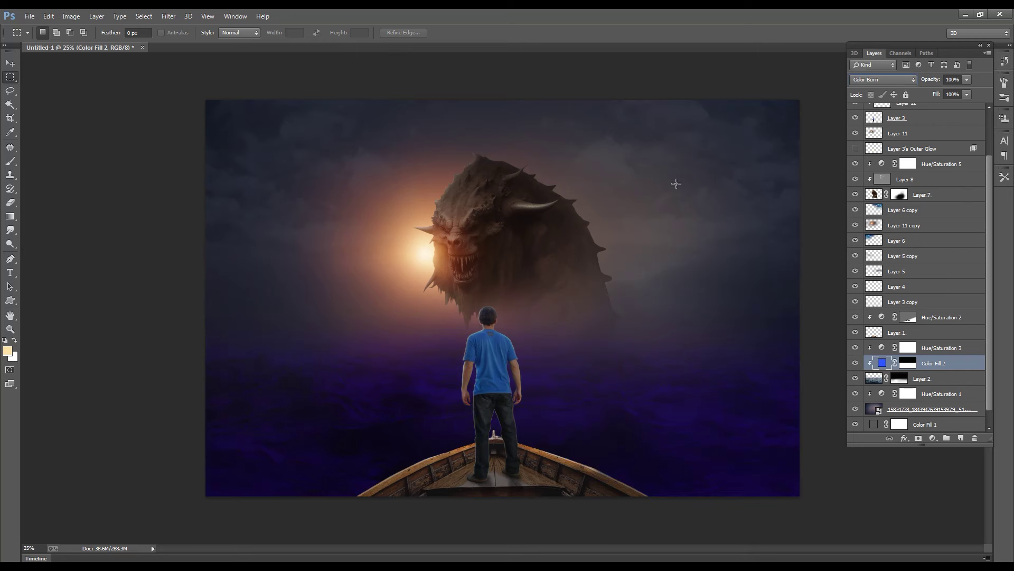
click(883, 79)
click(879, 182)
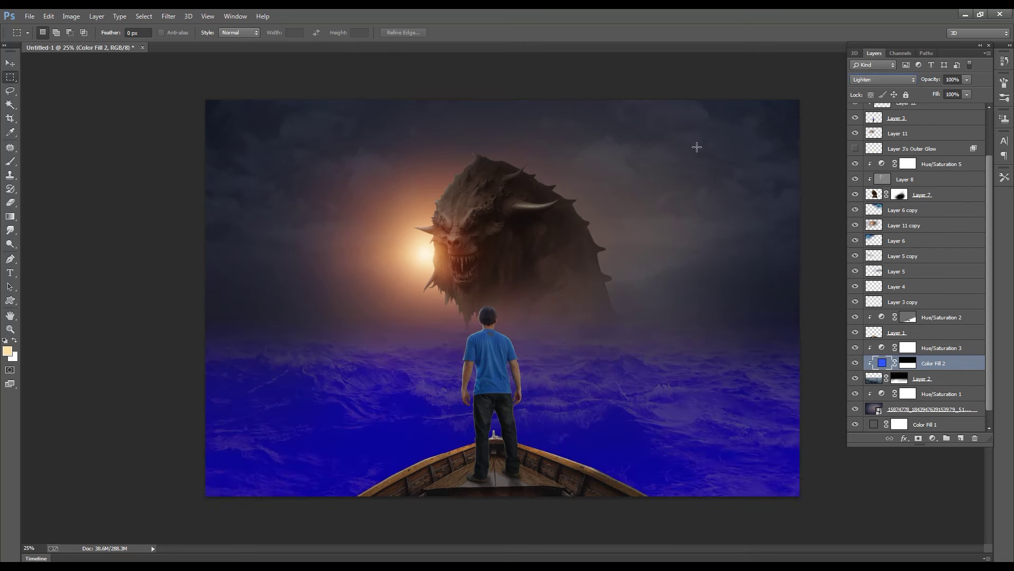
Compare further blend modes, set opacity to 32%, and settle on Multiply
key(Down)
key(Down)
key(Down)
key(Down)
key(Down)
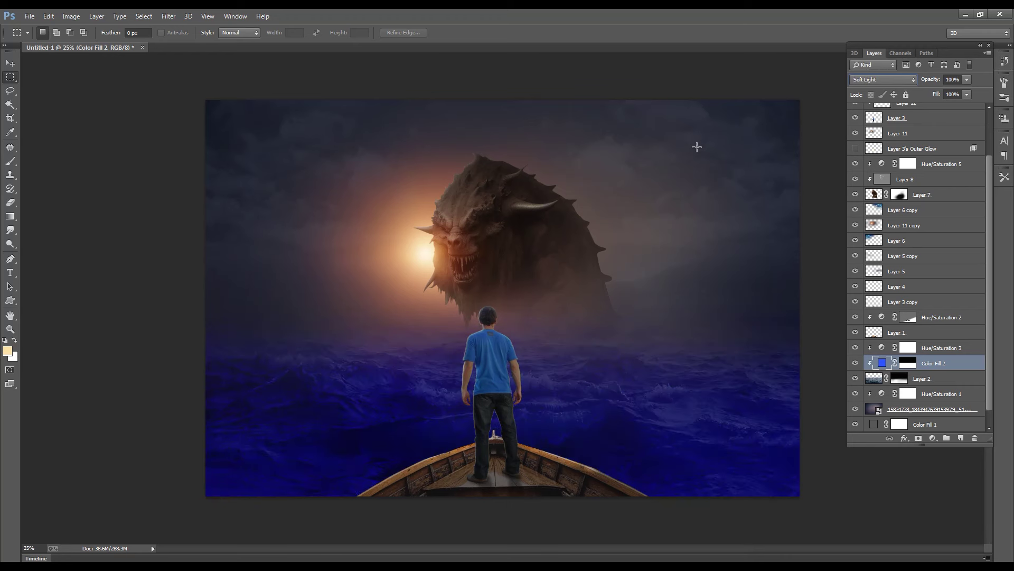
key(Down)
key(Down)
key(Down)
key(Down)
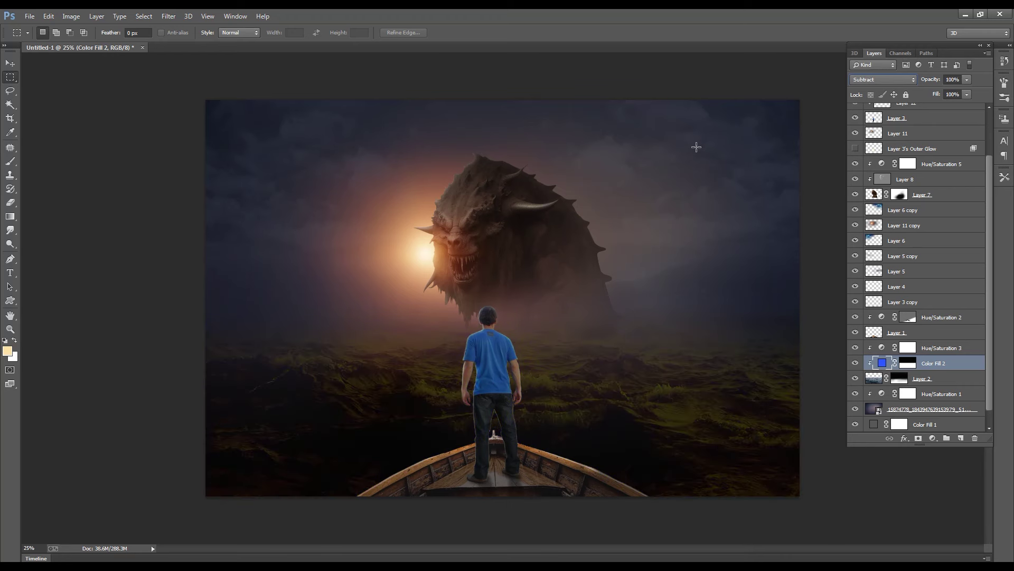
key(Down)
key(Down)
key(Down)
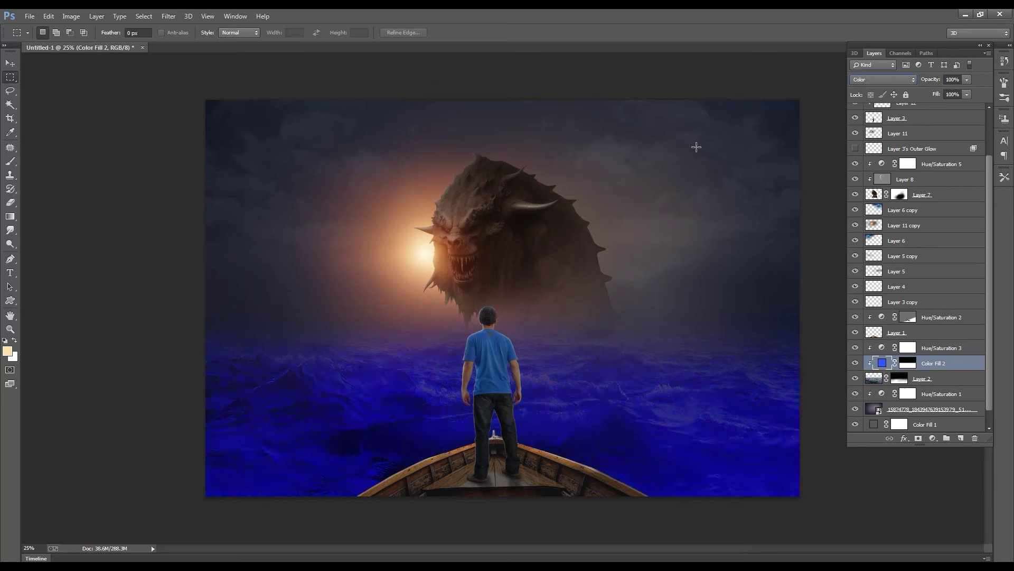
key(Down)
key(Up)
key(Up)
click(967, 80)
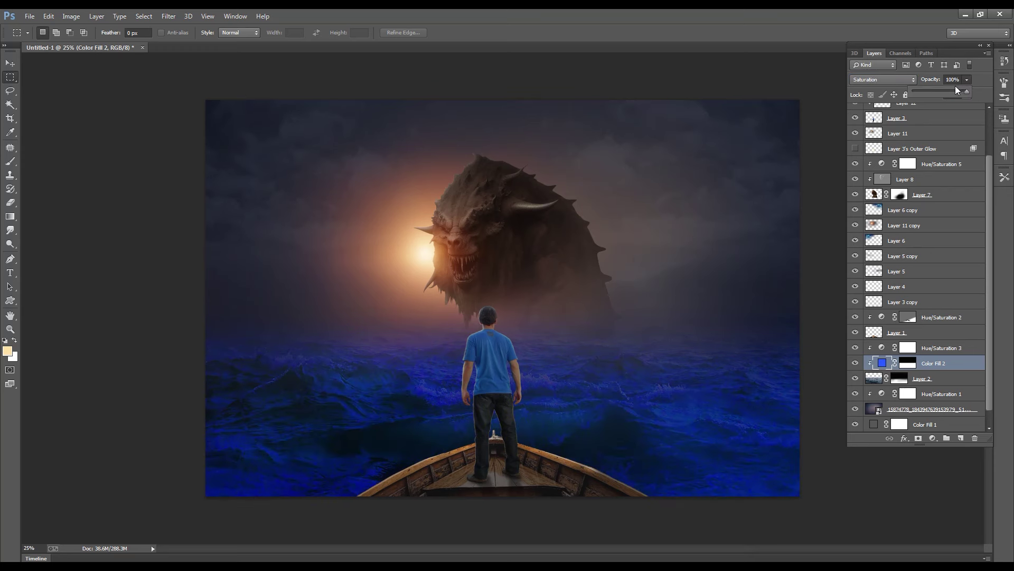
key(ctrl+minus)
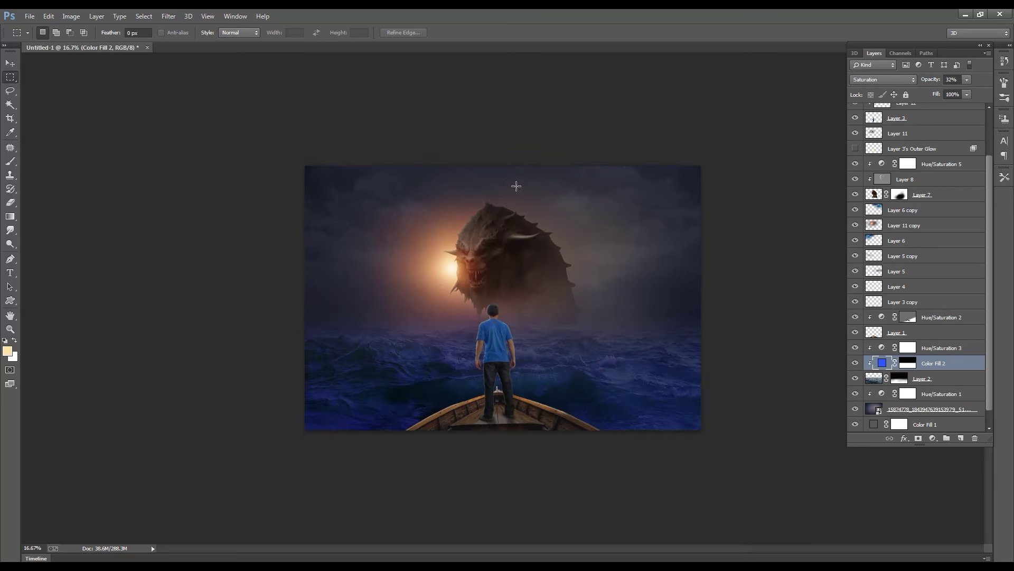
click(880, 79)
click(866, 168)
click(880, 80)
click(866, 115)
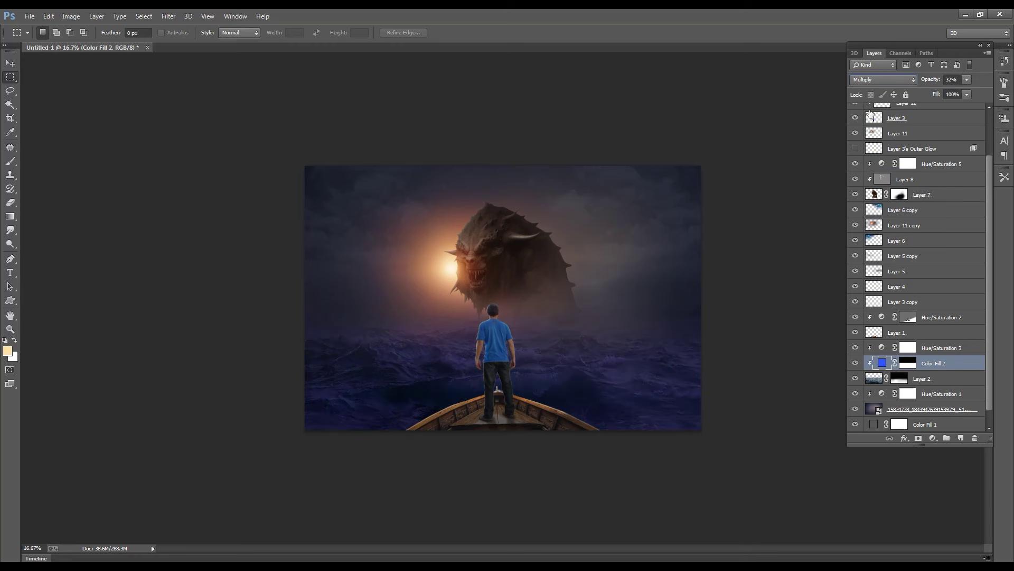
Rasterize Color Fill 2 and erase its blue tint from the central and left-side waves at 29% opacity
key(ctrl+plus)
key(ctrl+minus)
key(e)
click(513, 249)
click(482, 226)
drag(466, 319, 704, 294)
drag(294, 276, 363, 335)
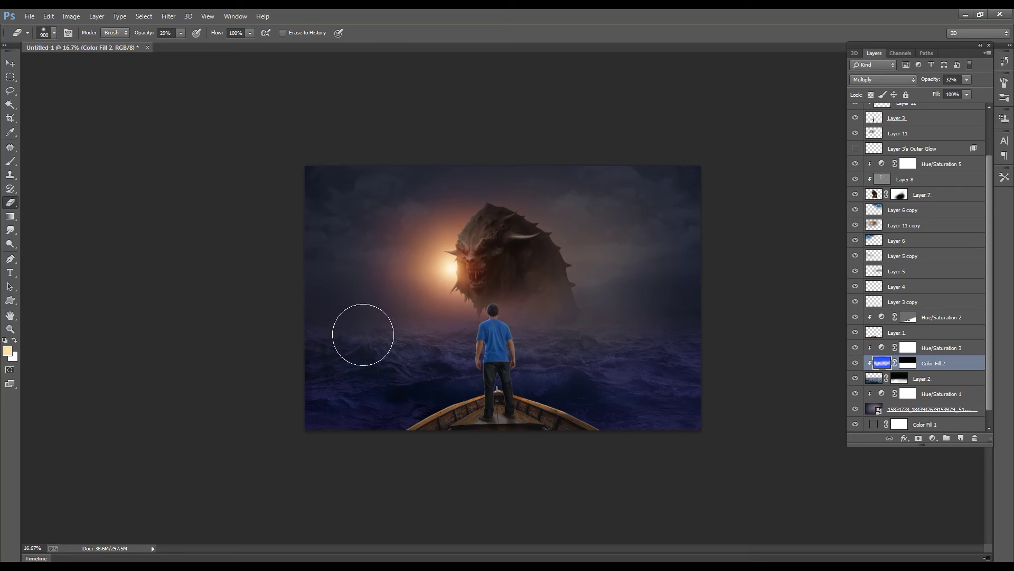
click(665, 292)
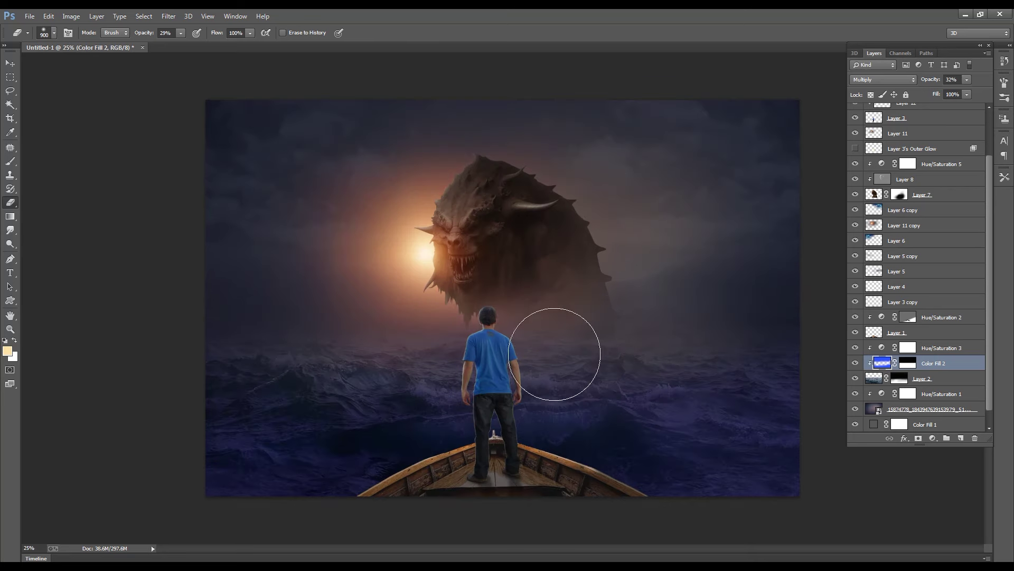
alt+click(581, 335)
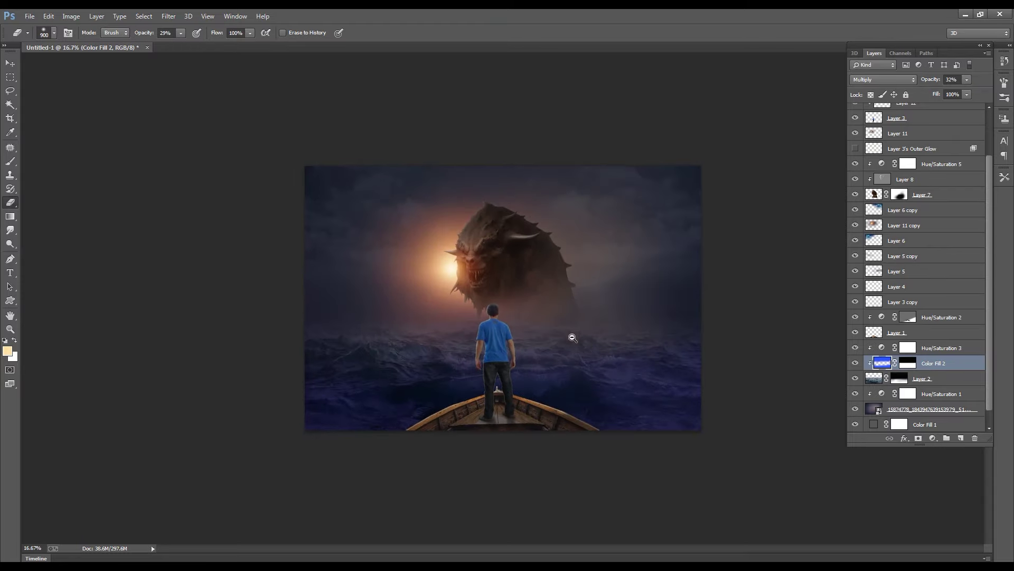
click(573, 337)
Select Layer 3 (the man) and add a new Layer 13 clipped to it
key(v)
click(457, 356)
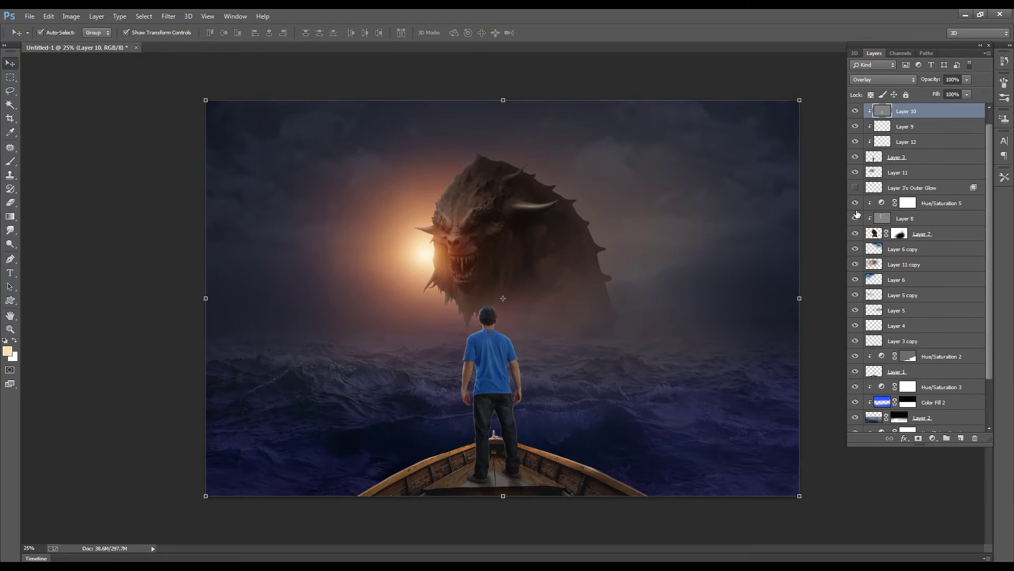
click(914, 155)
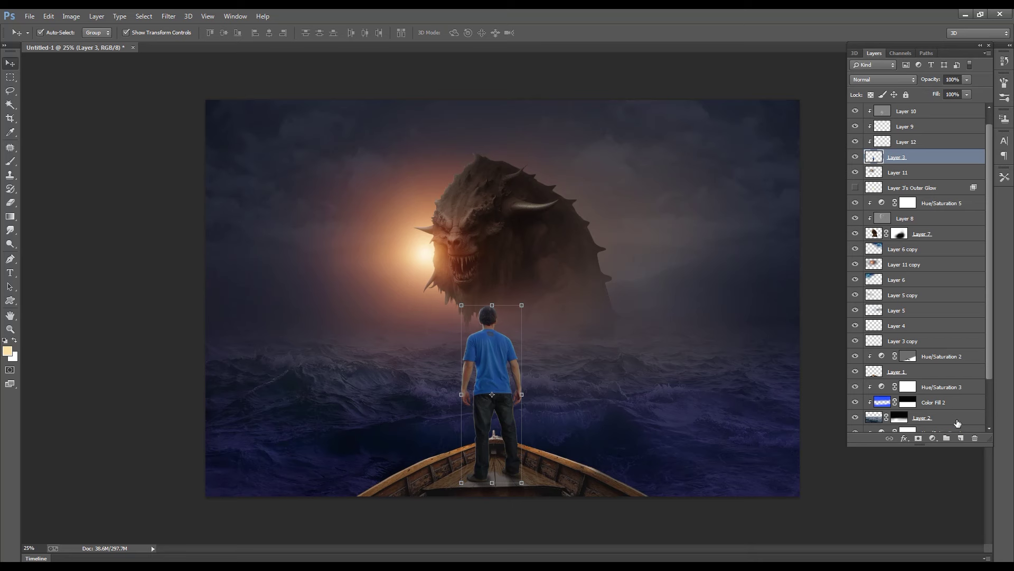
click(960, 438)
key(ctrl+alt+g)
Shade the man in black with a 1000 px soft brush on Layer 13
key(b)
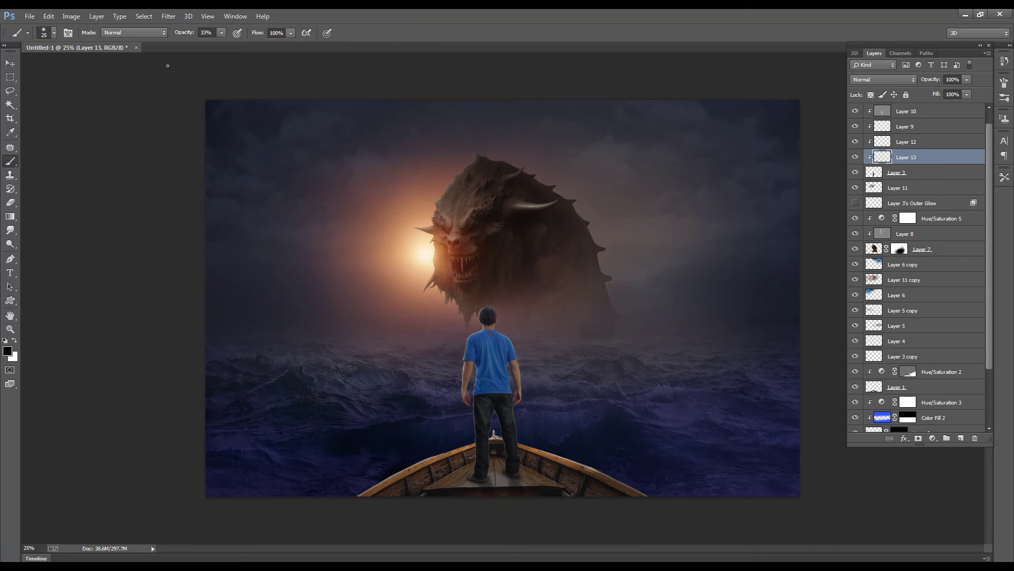
key(bracketright)
key(bracketright)
key(bracketright)
key(ctrl+minus)
key(ctrl+plus)
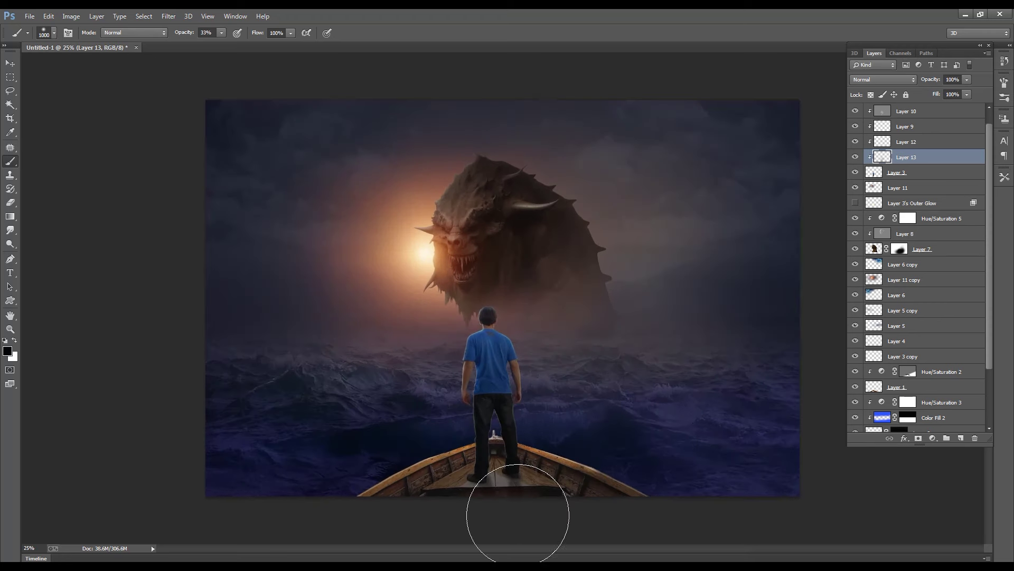
key(ctrl+plus)
key(ctrl+minus)
key(ctrl+minus)
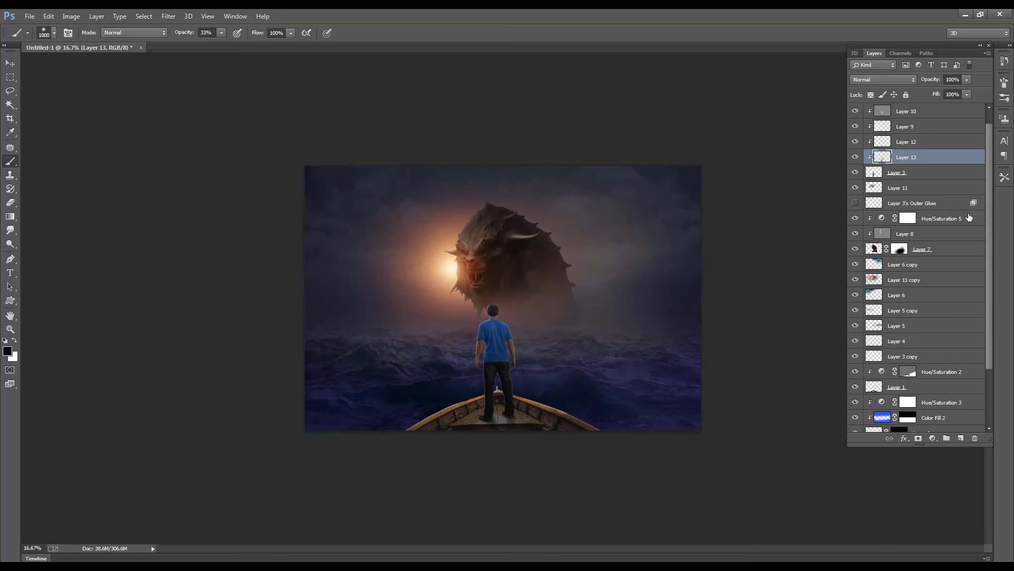
click(898, 187)
Select Layer 1 (the boat) and add a new clipped Layer 14 above it
click(855, 187)
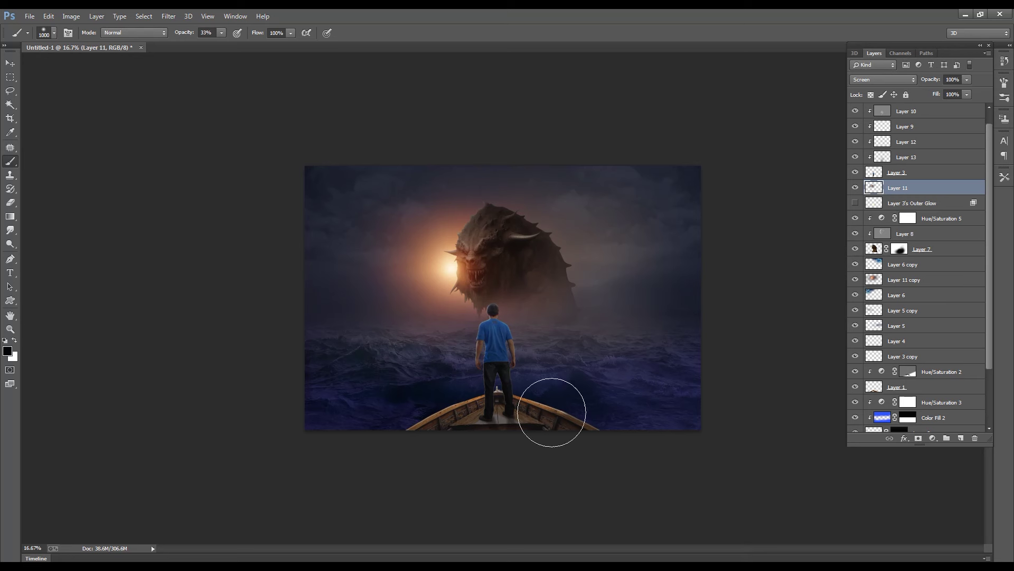
click(908, 372)
key(v)
click(904, 390)
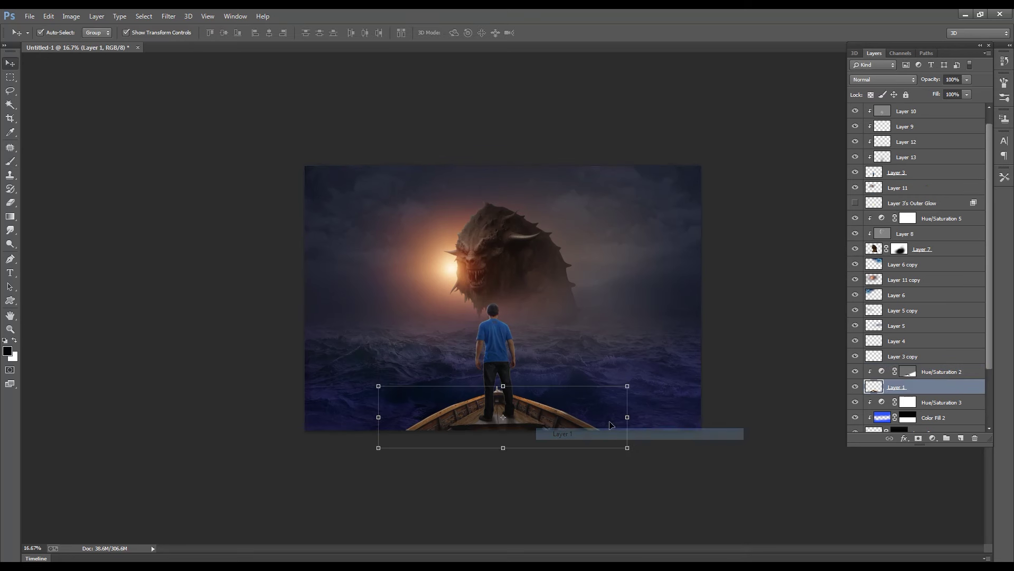
click(872, 359)
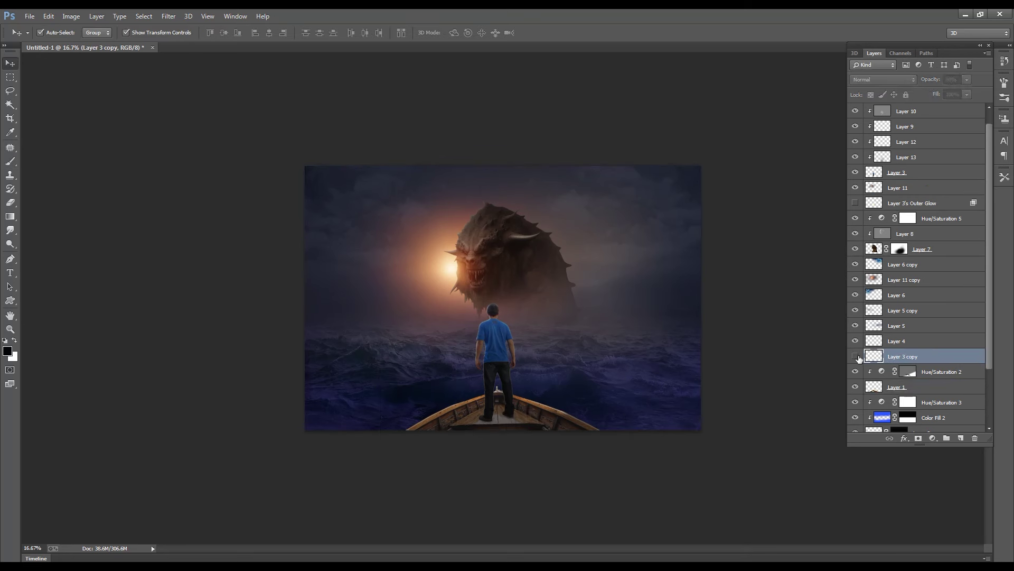
click(877, 387)
click(964, 437)
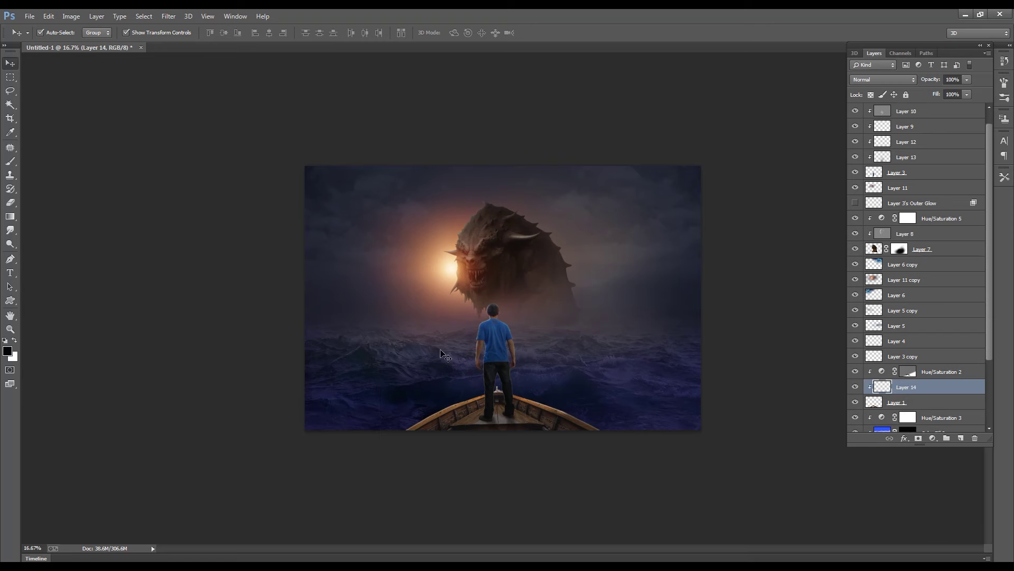
Darken the boat's edges and the man's feet with a soft brush shrunk to 250 px
key(b)
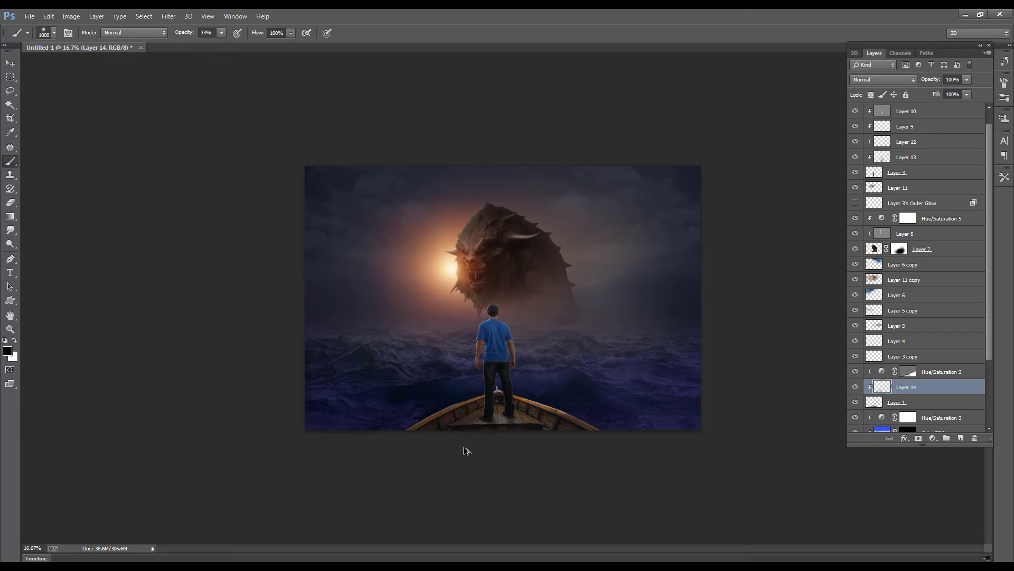
key(ctrl+plus)
key(ctrl+plus)
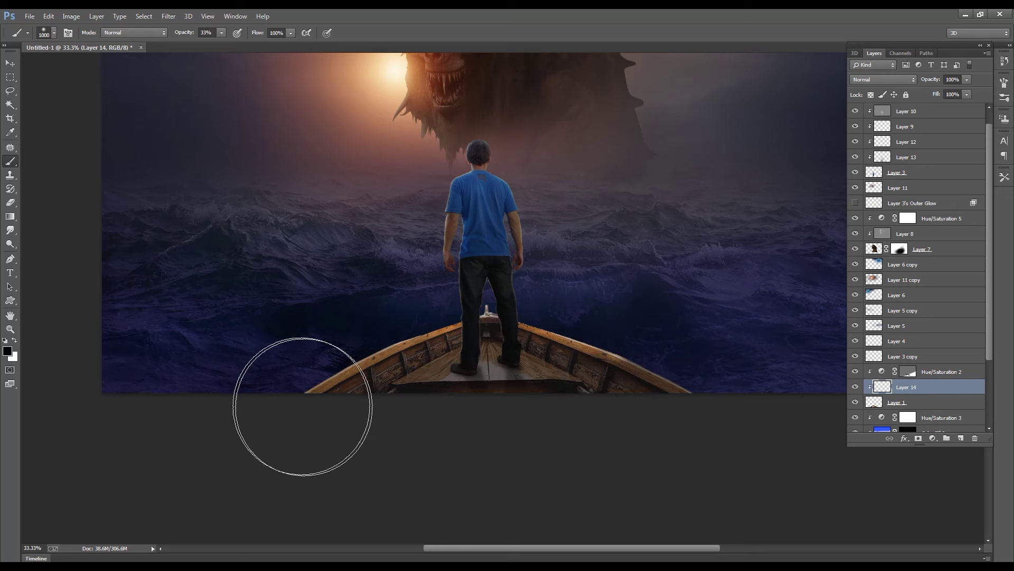
key(bracketleft)
key(bracketleft)
key(bracketleft)
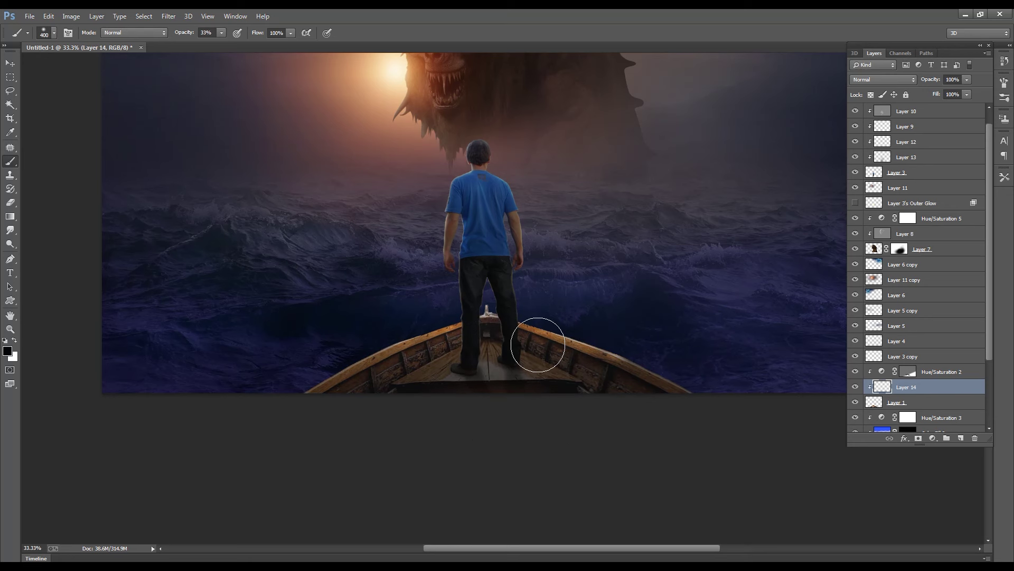
key(bracketleft)
key(ctrl+minus)
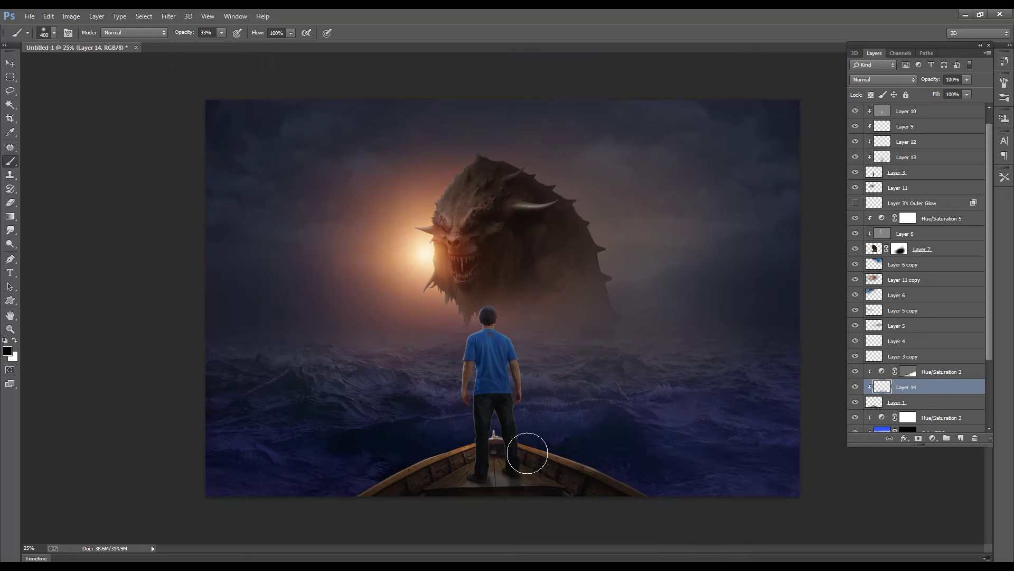
key(bracketleft)
key(ctrl+minus)
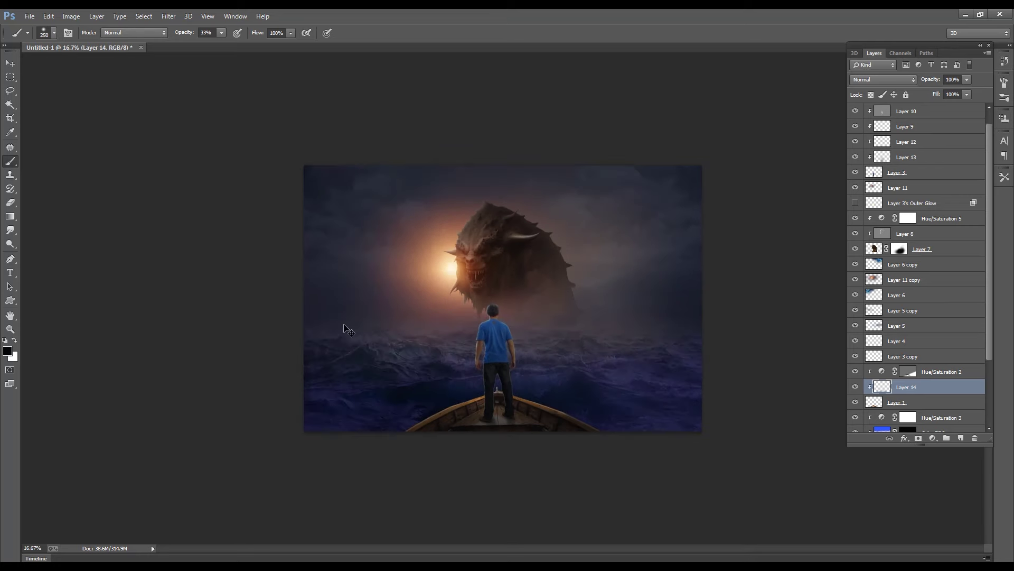
key(ctrl+plus)
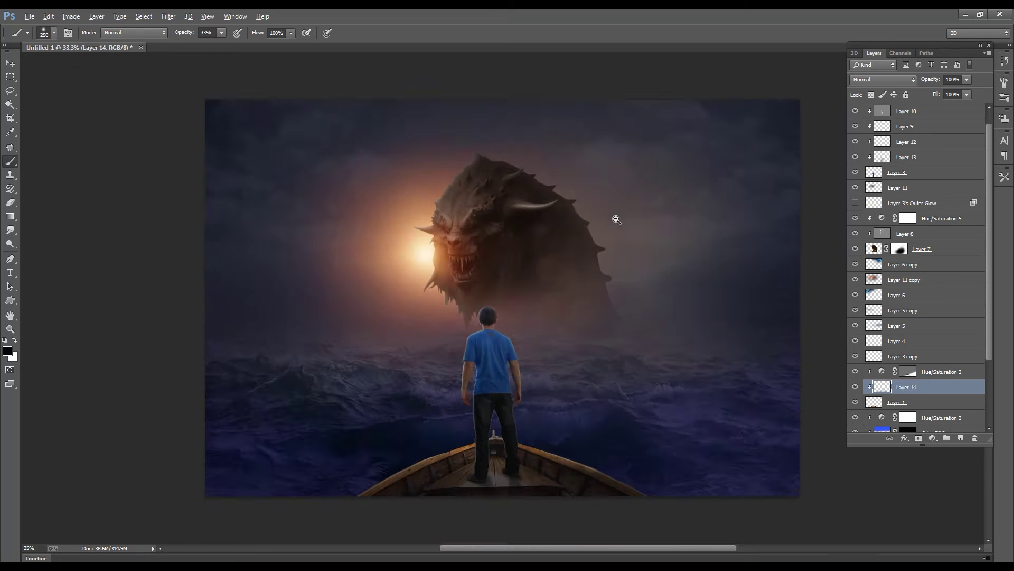
key(ctrl+minus)
Select the Background layer from the canvas layer list and compare zoom levels
key(v)
right_click(608, 278)
click(631, 355)
key(ctrl+plus)
key(ctrl+minus)
key(ctrl+plus)
key(ctrl+minus)
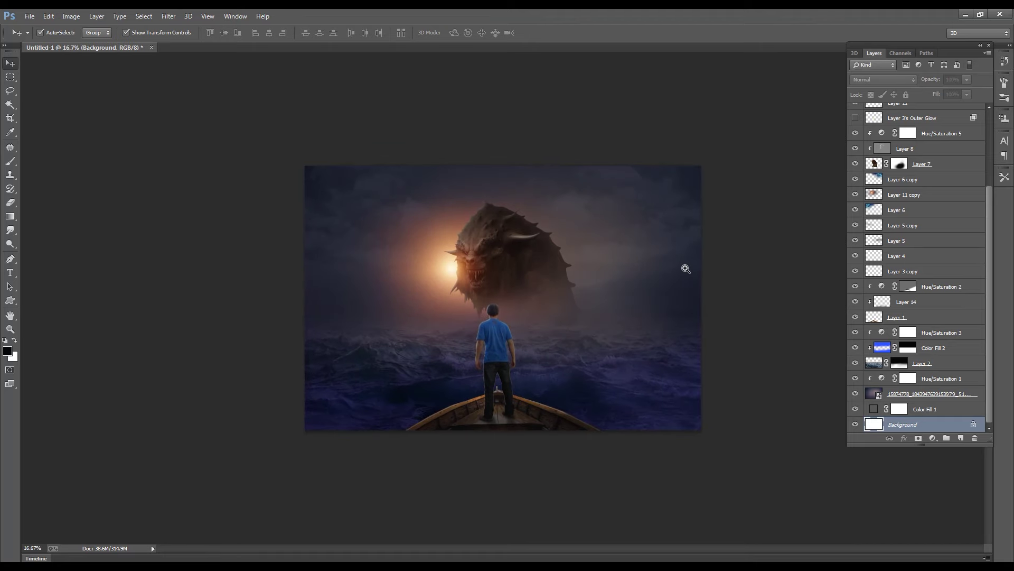
Remove the Color Fill 2 blue tint layer and compare the sea before and after
key(ctrl+plus)
click(885, 350)
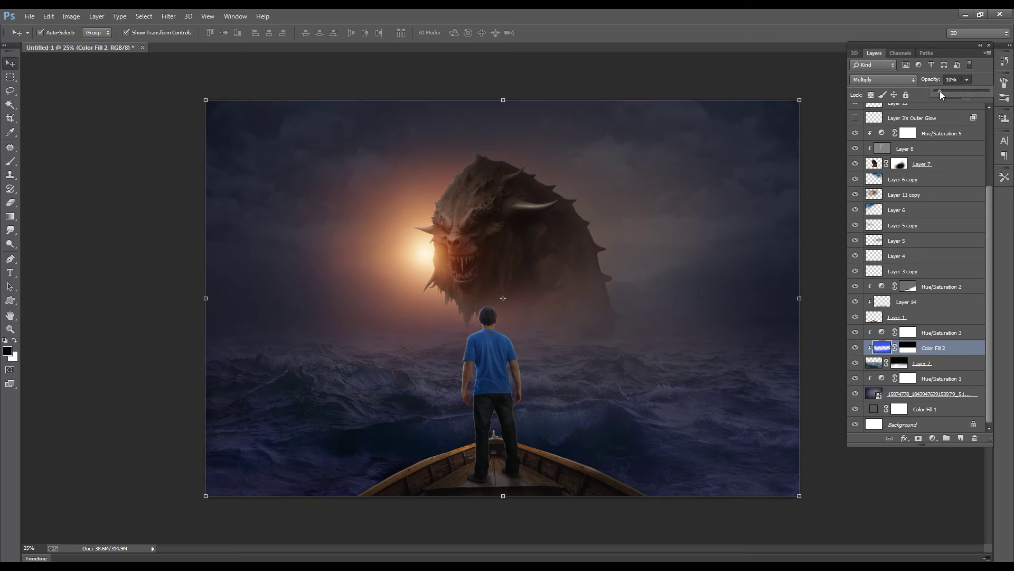
key(Delete)
key(ctrl+minus)
key(ctrl+plus)
Set up the Burn tool with Range Shadows at 600 px on Layer 2's waves
click(11, 244)
click(128, 33)
click(123, 40)
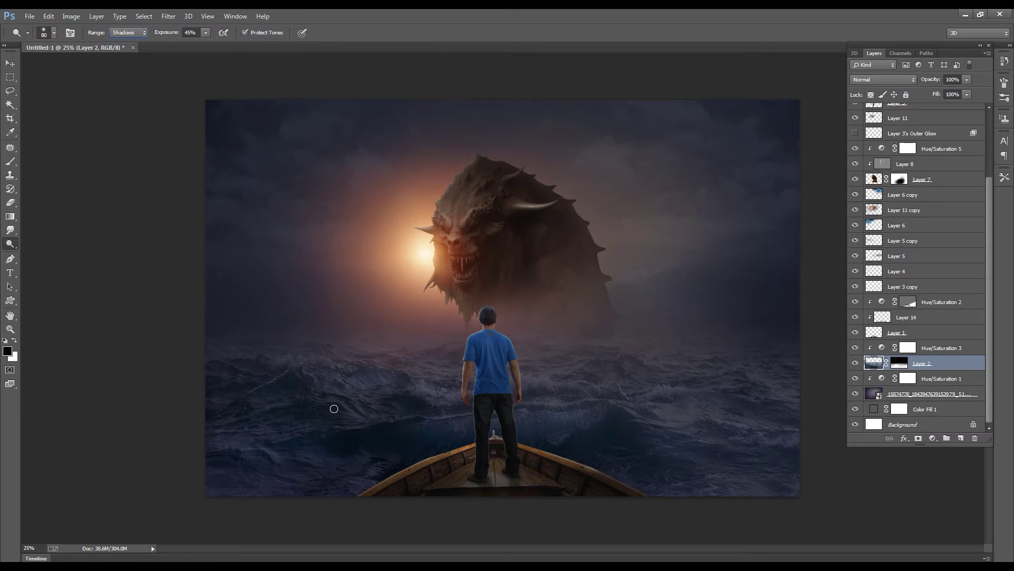
key(bracketright)
key(bracketright)
key(bracketright)
key(bracketright)
key(bracketright)
key(bracketright)
key(bracketright)
Lower Hue/Saturation 3 lightness to darken the waves and gradient-fade its mask around the man
double_click(881, 347)
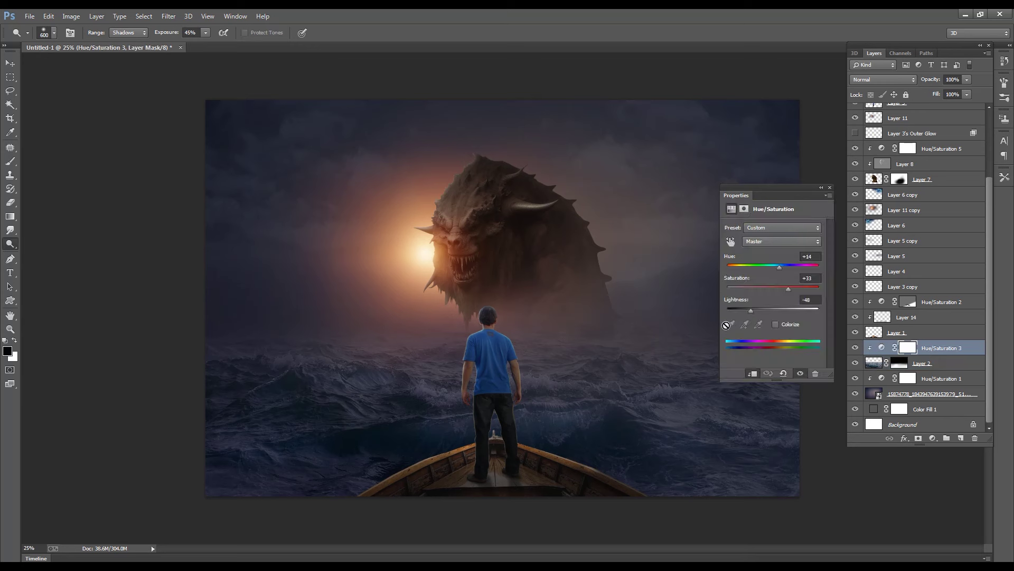
drag(749, 311, 743, 313)
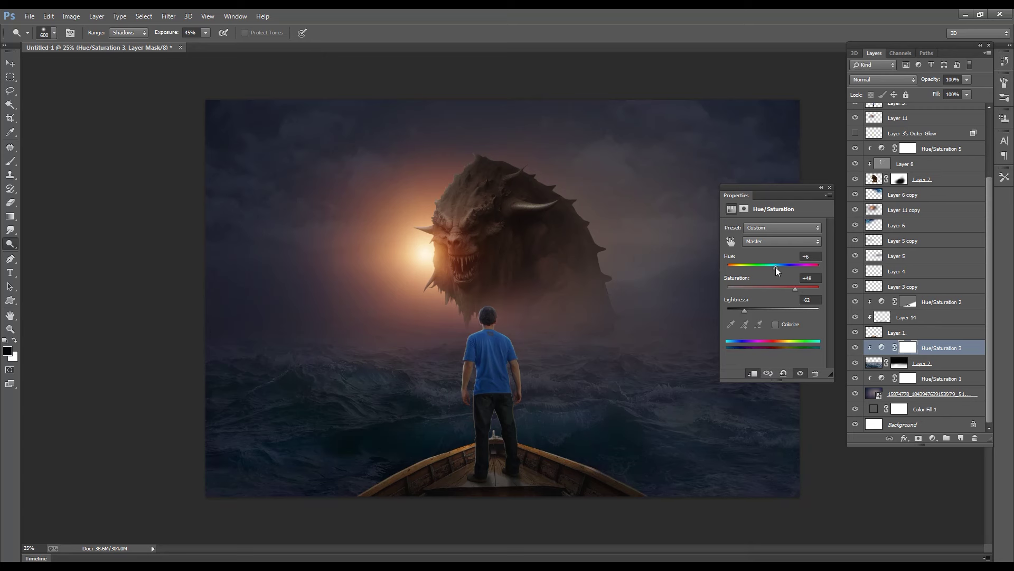
click(830, 187)
key(g)
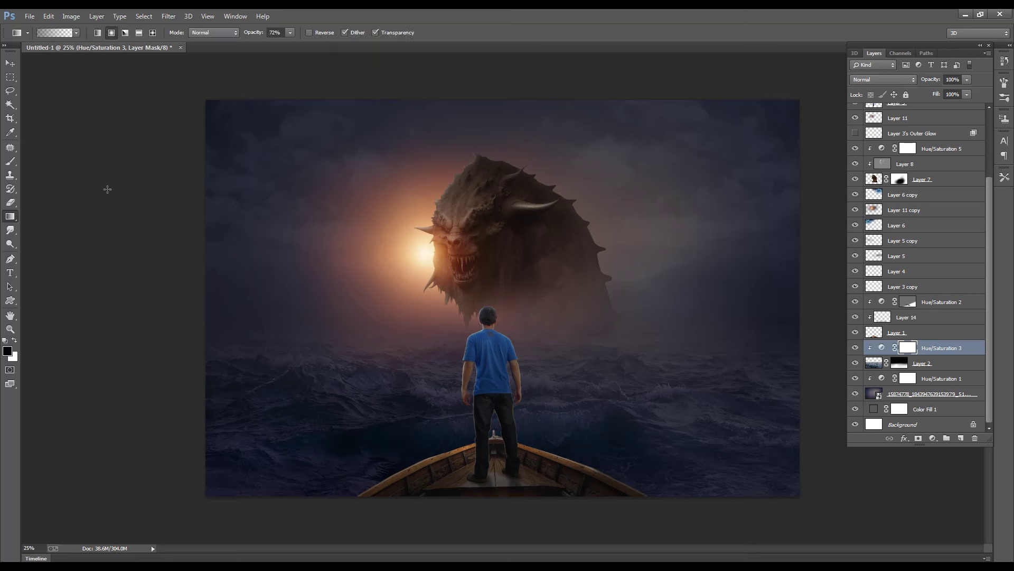
drag(455, 365, 529, 435)
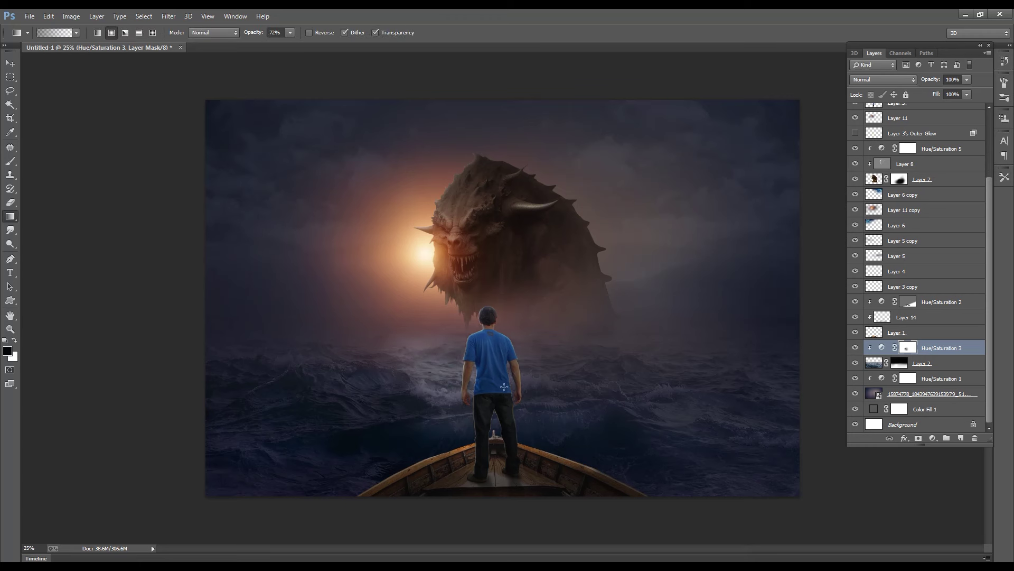
Paint the mask with a 1000 px brush at 15% opacity to brighten waves left of the man
key(e)
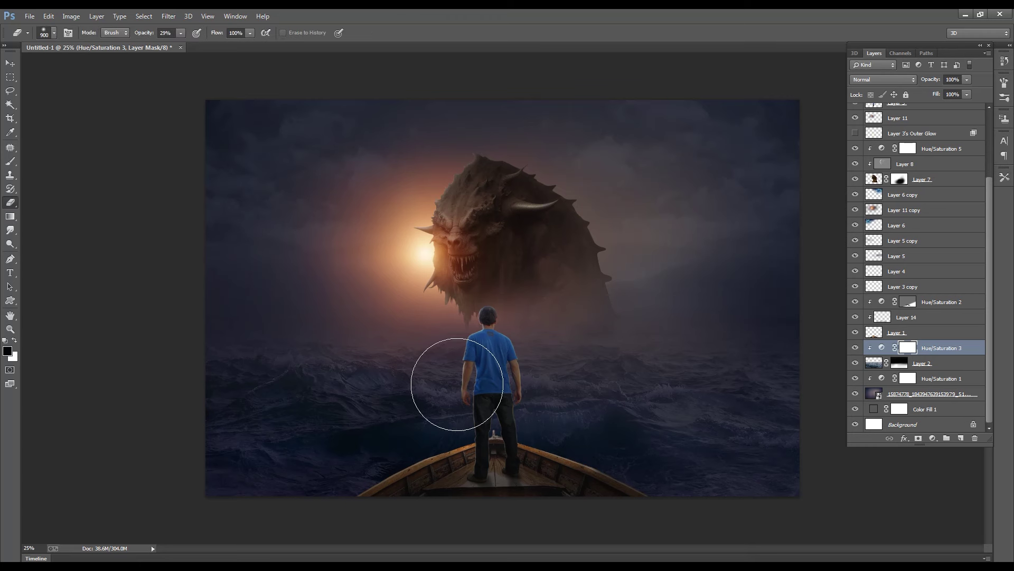
key(b)
click(221, 33)
click(466, 402)
key(bracketright)
key(bracketright)
key(bracketright)
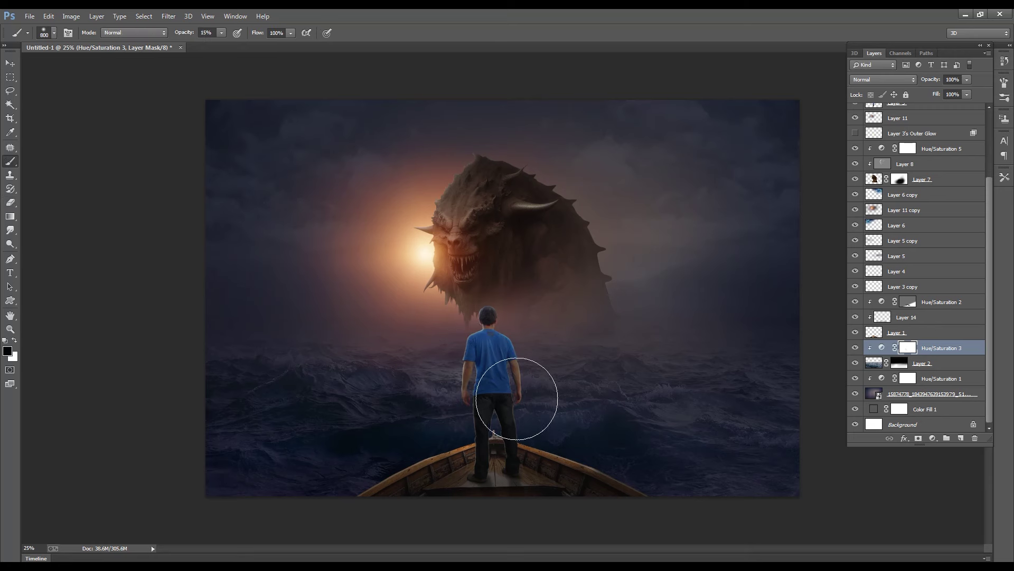
key(bracketright)
key(bracketright)
key(bracketright)
drag(488, 367, 421, 389)
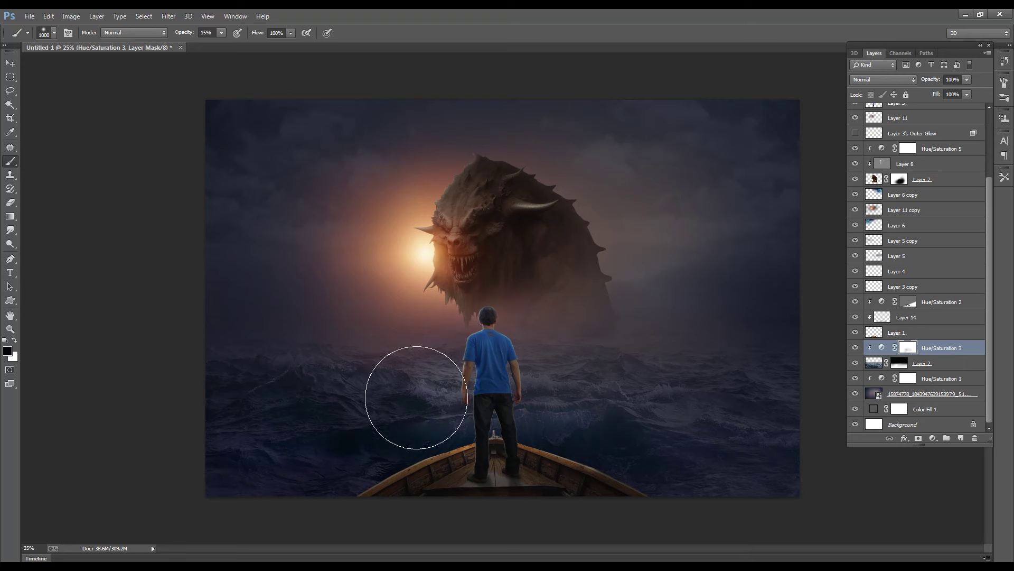
key(ctrl+minus)
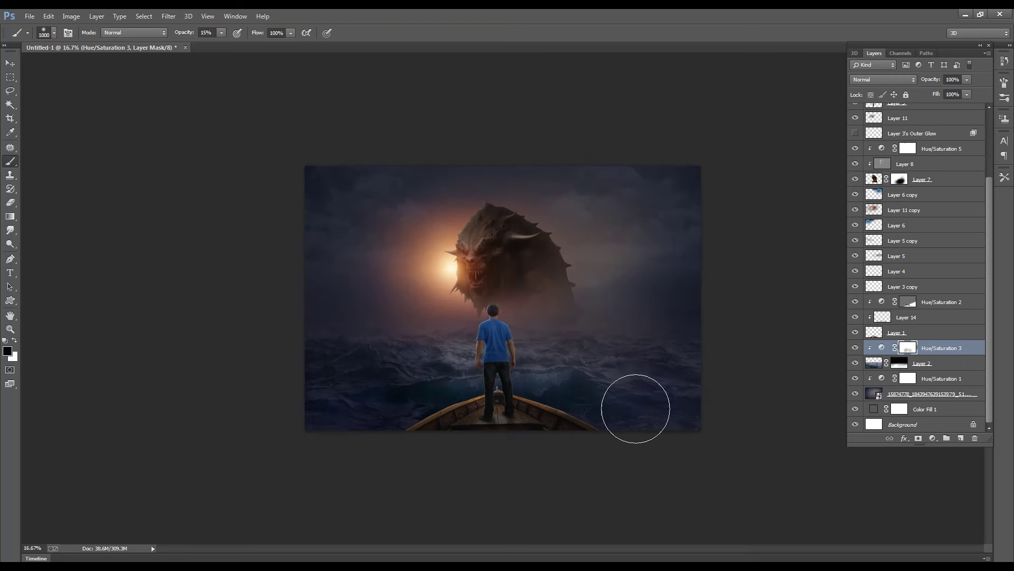
key(ctrl+plus)
key(ctrl+minus)
key(ctrl+plus)
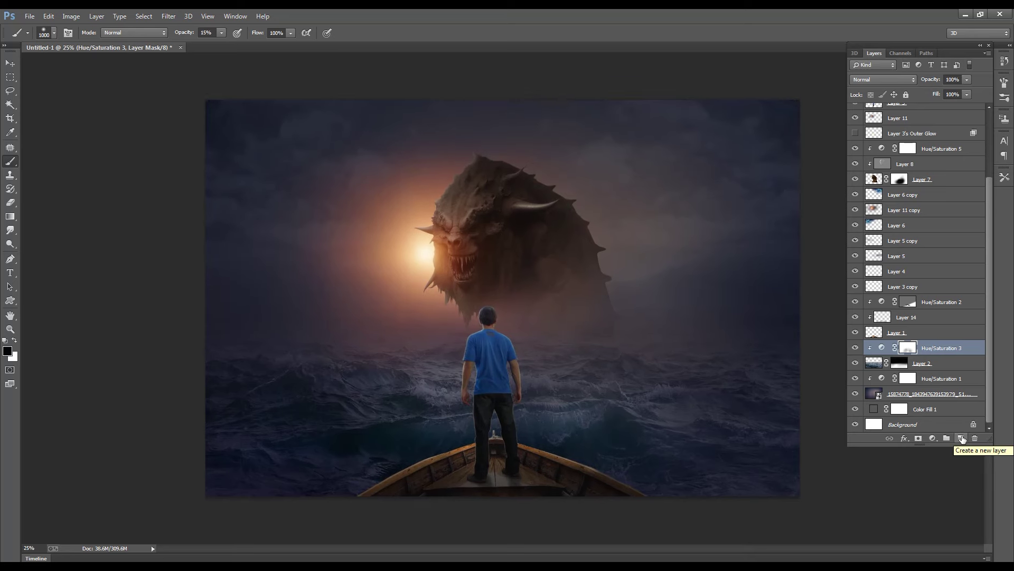
Add a new Layer 15 and set its blend mode to Color Dodge
click(962, 438)
key(i)
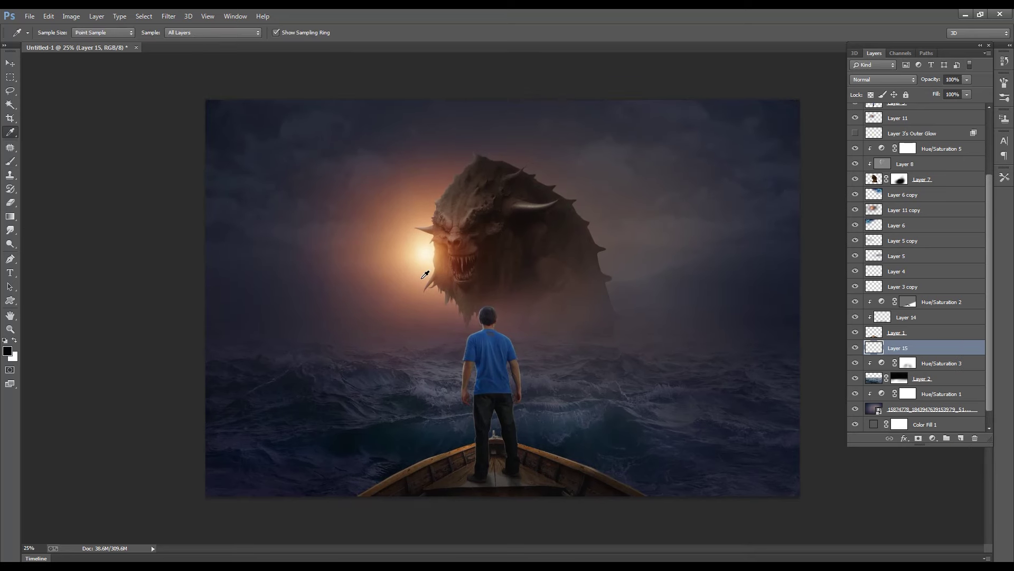
key(b)
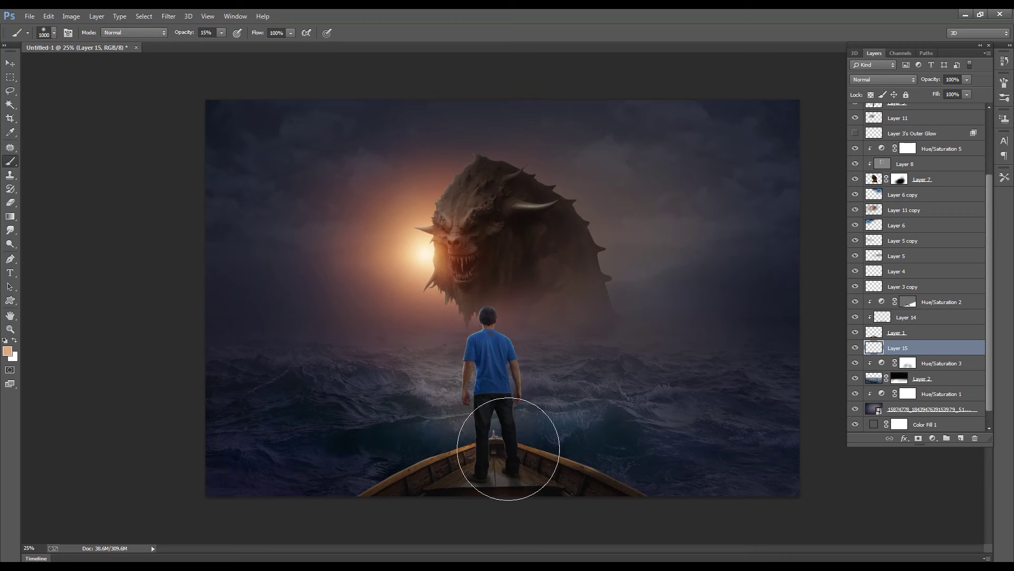
click(882, 79)
click(859, 175)
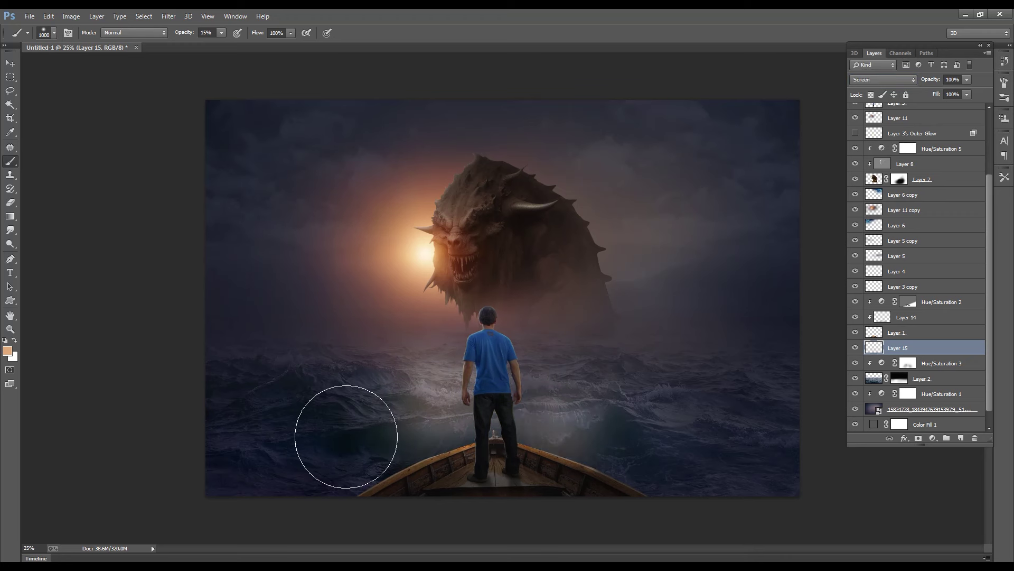
key(ctrl+minus)
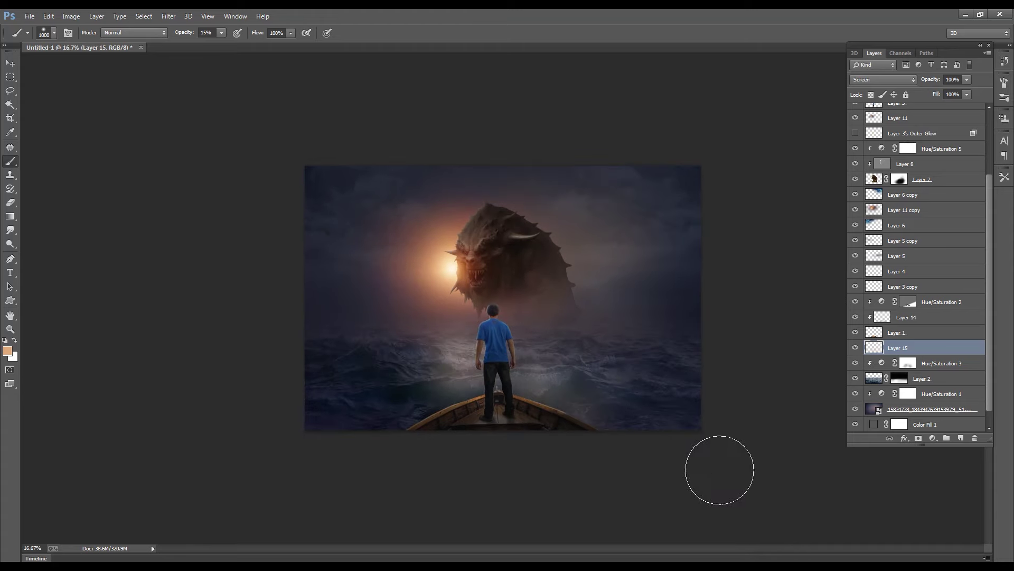
key(ctrl+plus)
click(870, 80)
click(865, 117)
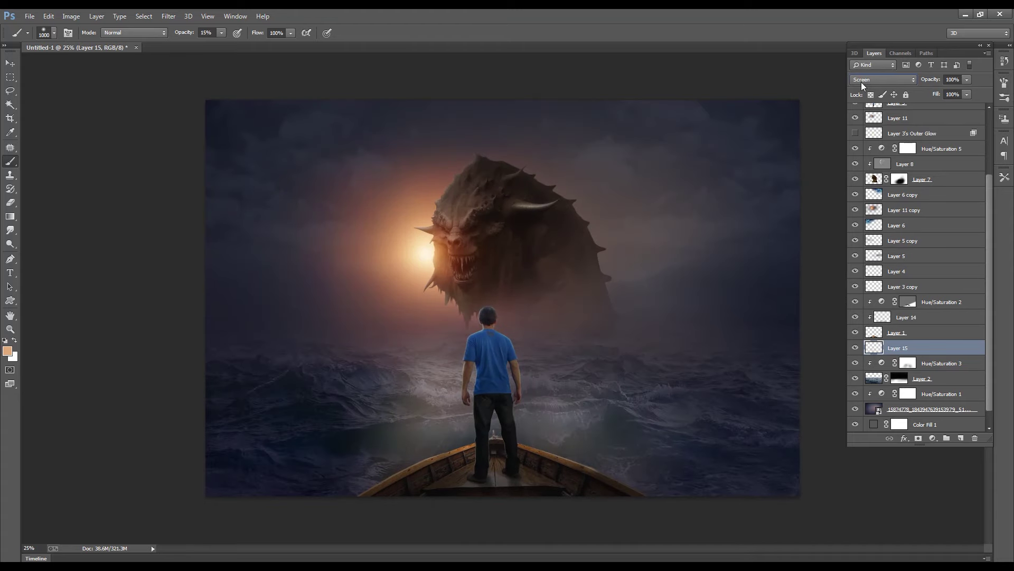
Paint a pink glow on the waves around the man and lower the layer opacity to 74%
mouse_move(597, 444)
mouse_down()
mouse_move(475, 386)
mouse_move(464, 350)
mouse_up()
ctrl+alt+click(565, 385)
key(ctrl+plus)
ctrl+alt+click(507, 330)
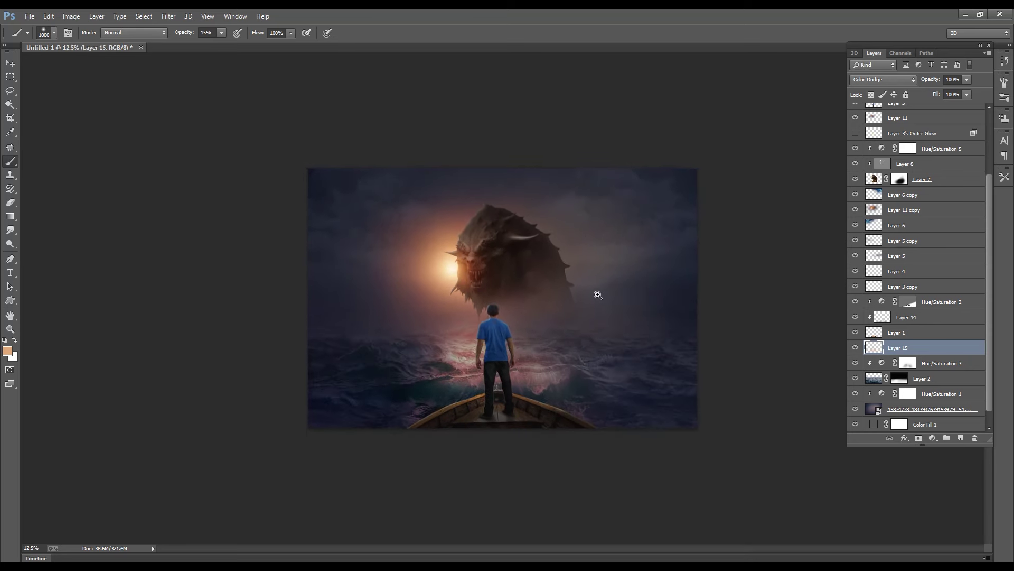
key(ctrl+plus)
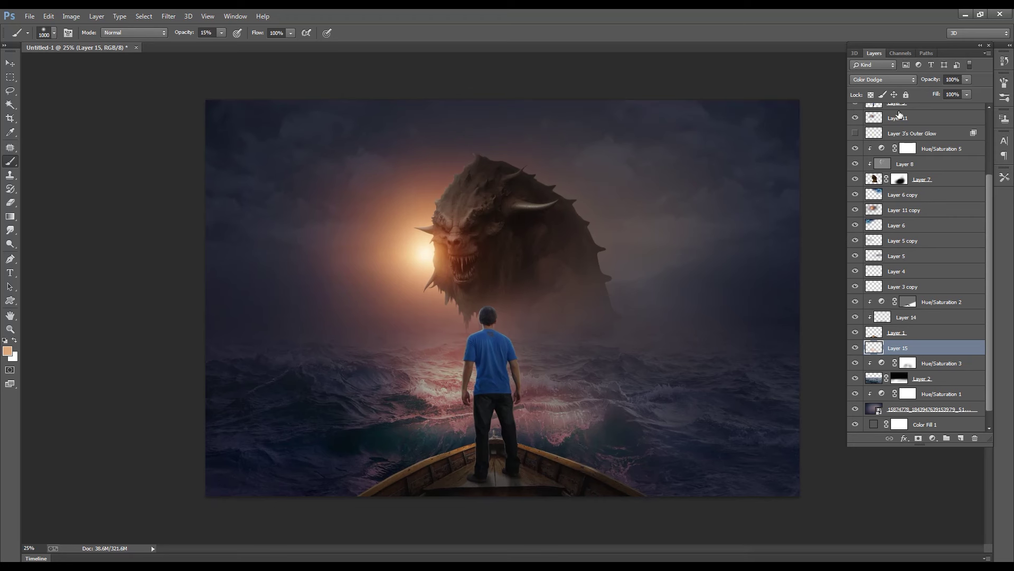
drag(959, 90, 953, 91)
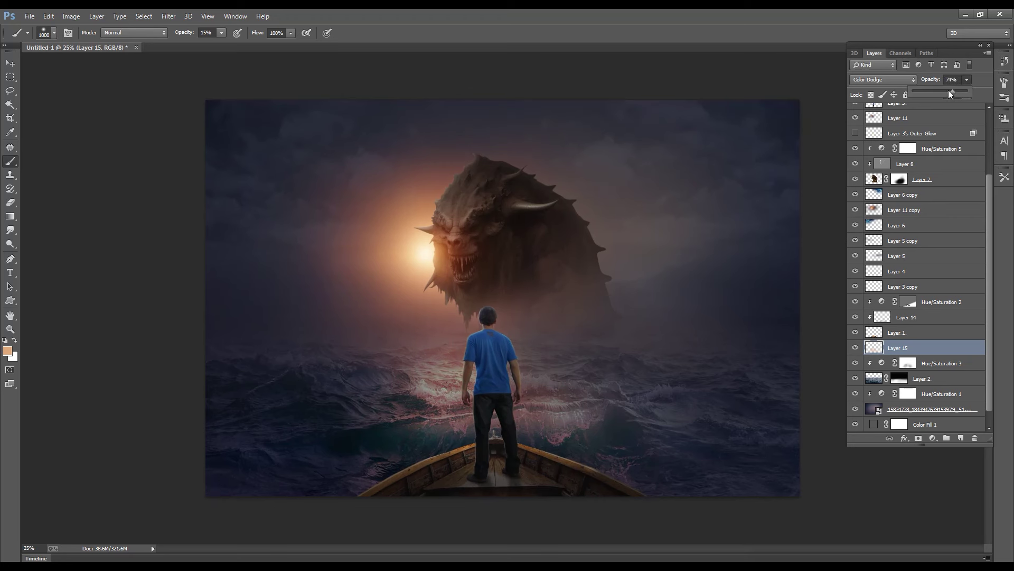
ctrl+click(545, 313)
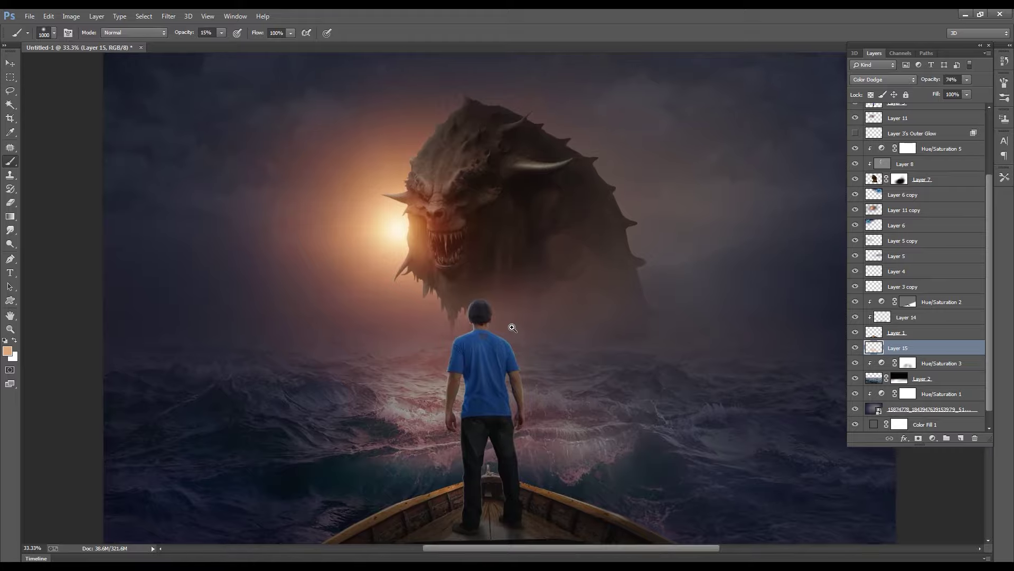
Toggle Layer 13's visibility, then select Layer 12 with the Dodge/Burn tool
scroll(919, 212, up, 1)
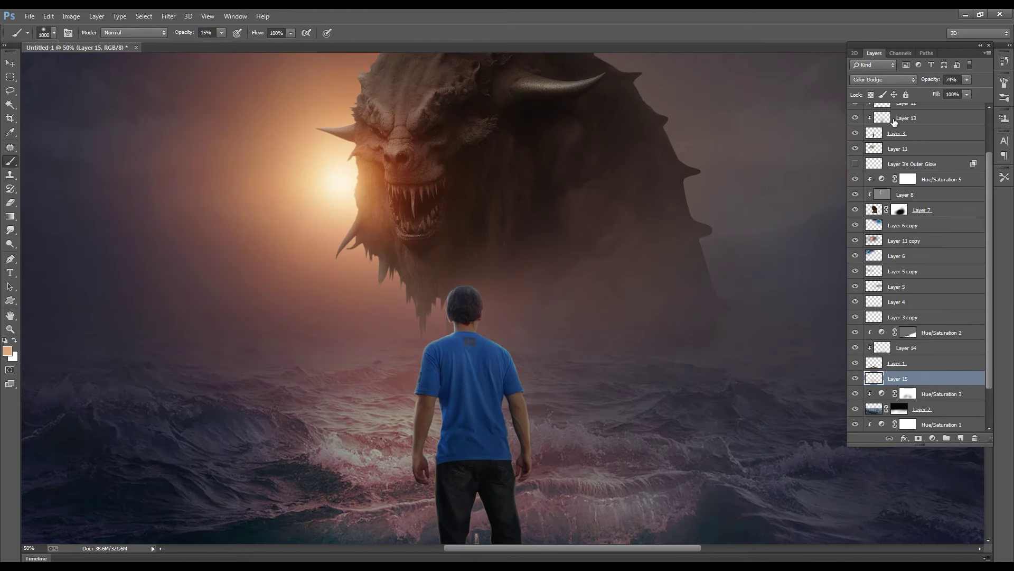
click(919, 118)
click(856, 119)
drag(566, 272, 581, 271)
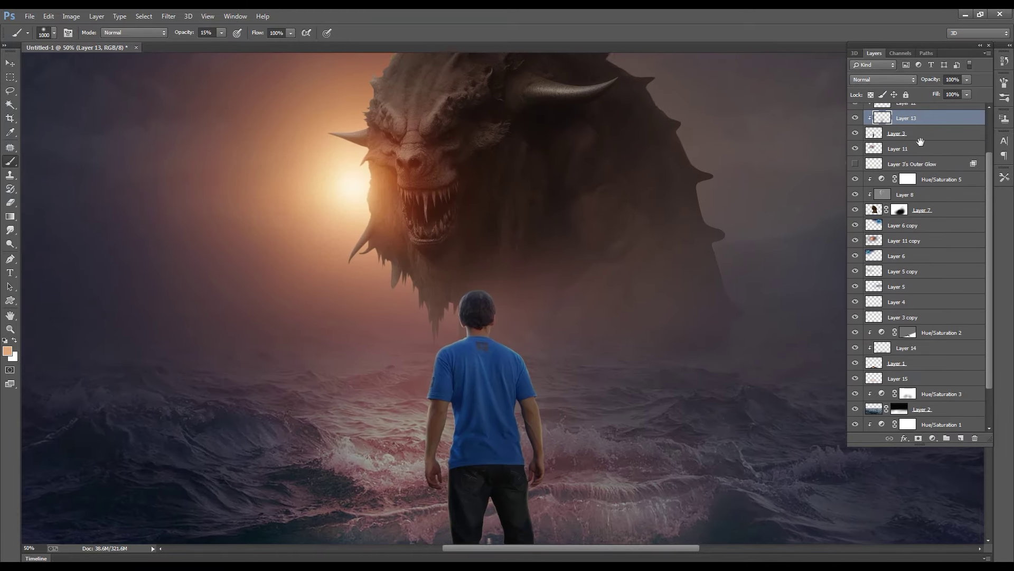
scroll(881, 123, up, 1)
click(881, 121)
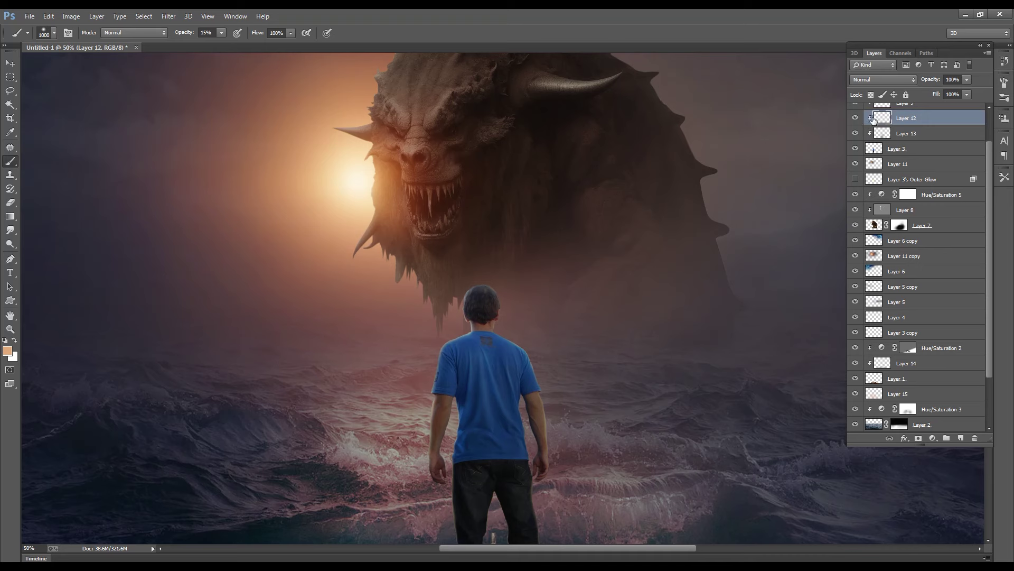
click(11, 243)
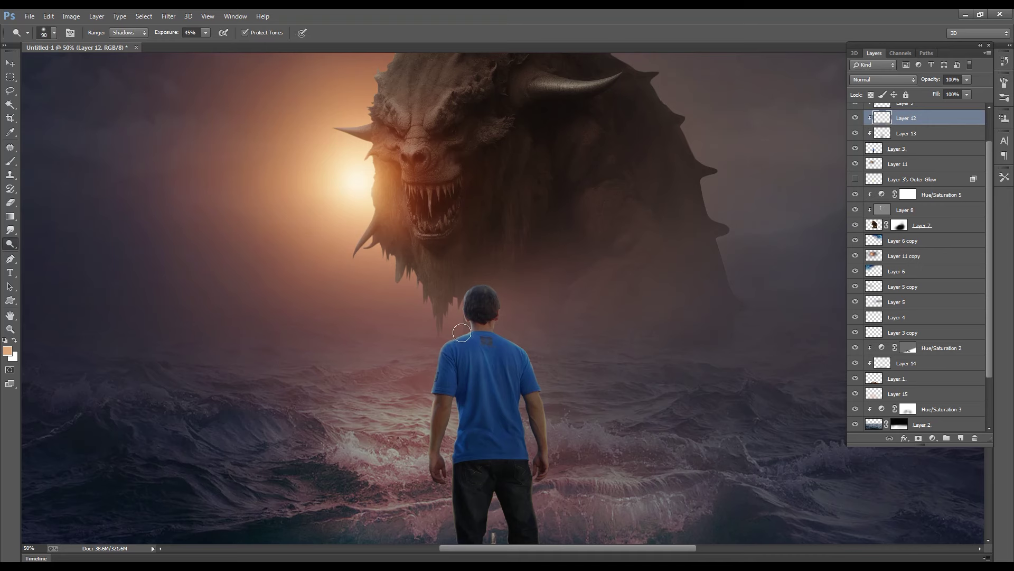
Select the top Hue/Saturation 4 layer and stamp all visible layers into Layer 16
key(ctrl+minus)
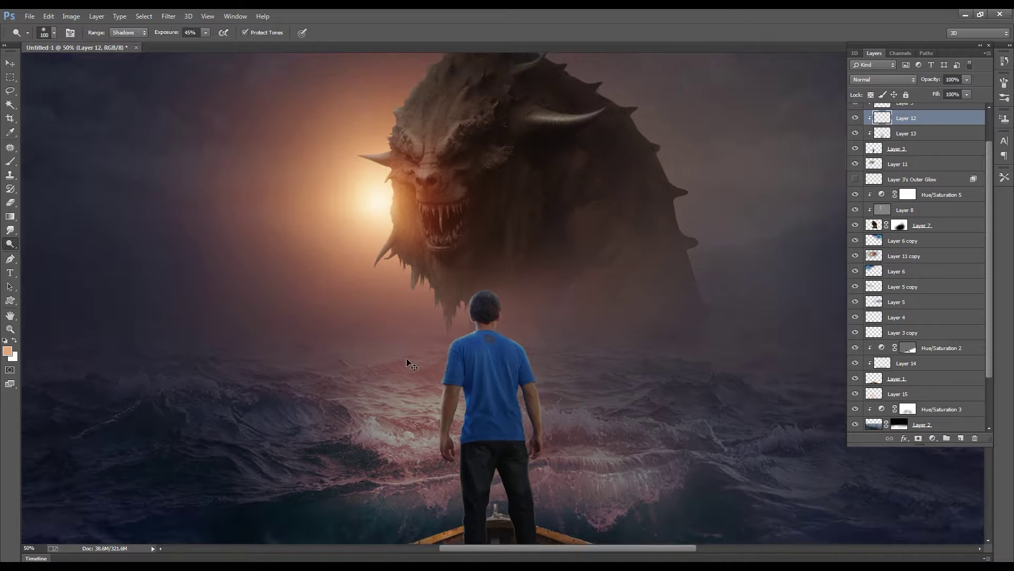
key(ctrl+minus)
key(ctrl+minus)
key(ctrl+minus)
key(ctrl+plus)
key(ctrl+plus)
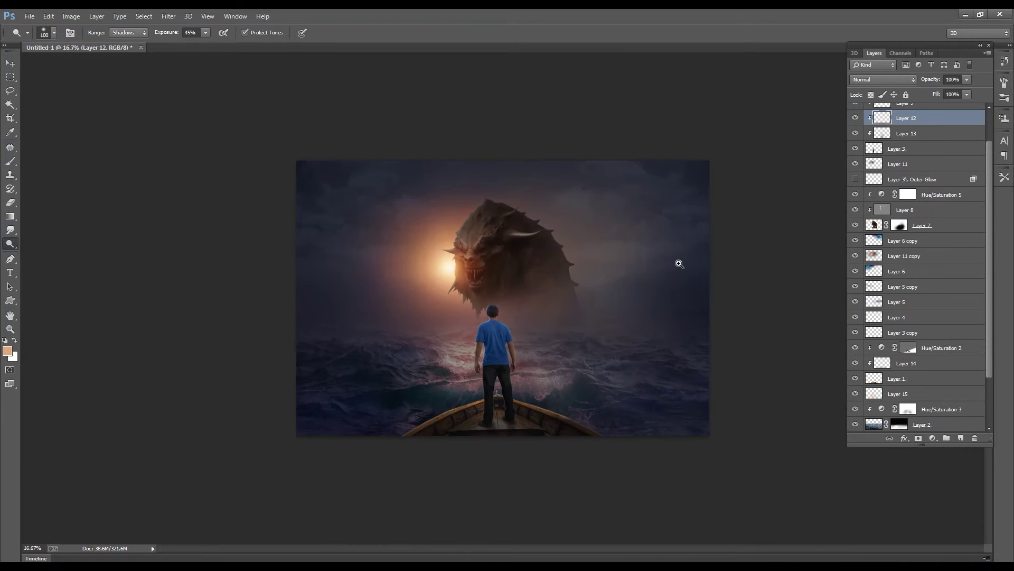
key(ctrl+minus)
scroll(975, 166, up, 2)
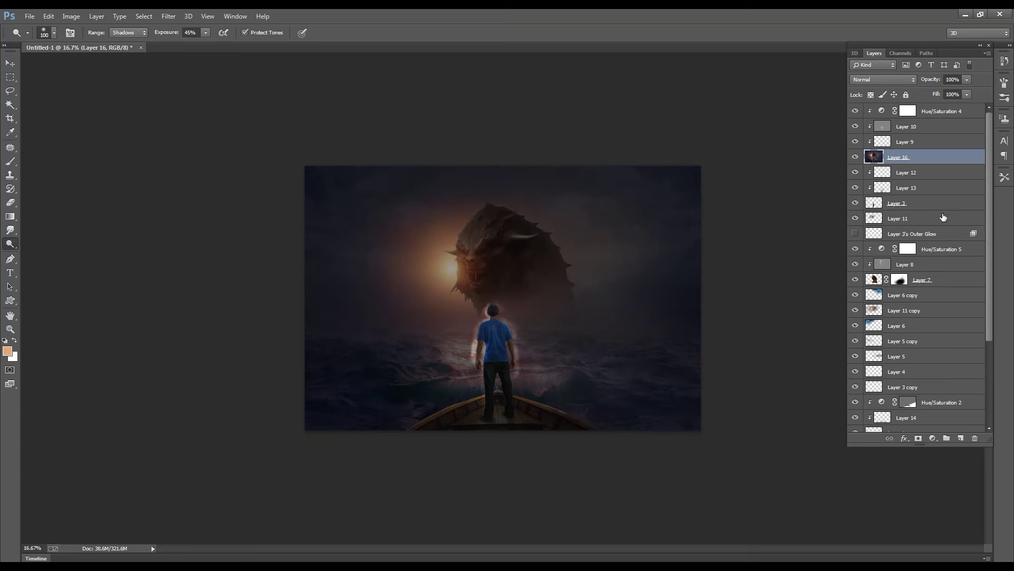
click(941, 108)
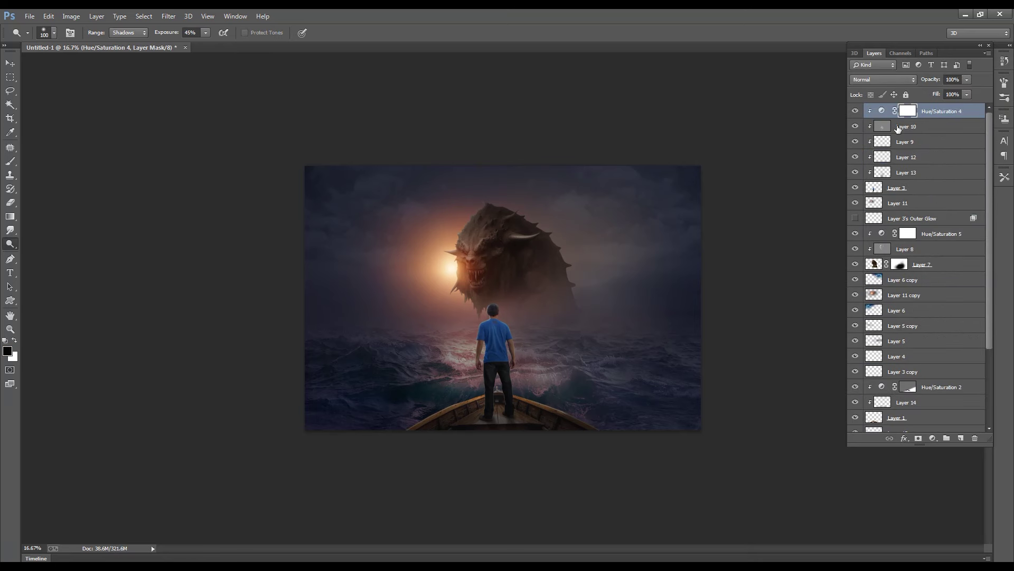
key(alt+e)
key(Escape)
key(ctrl+shift+alt+e)
key(ctrl+plus)
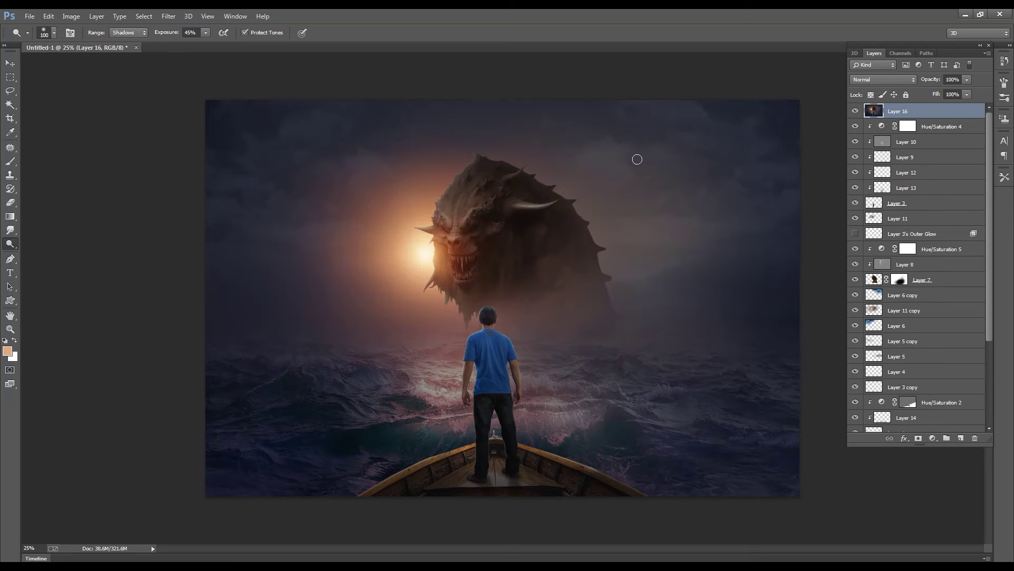
Add a reversed radial neutral-density Gradient Fill layer at 159% scale
click(930, 439)
click(845, 220)
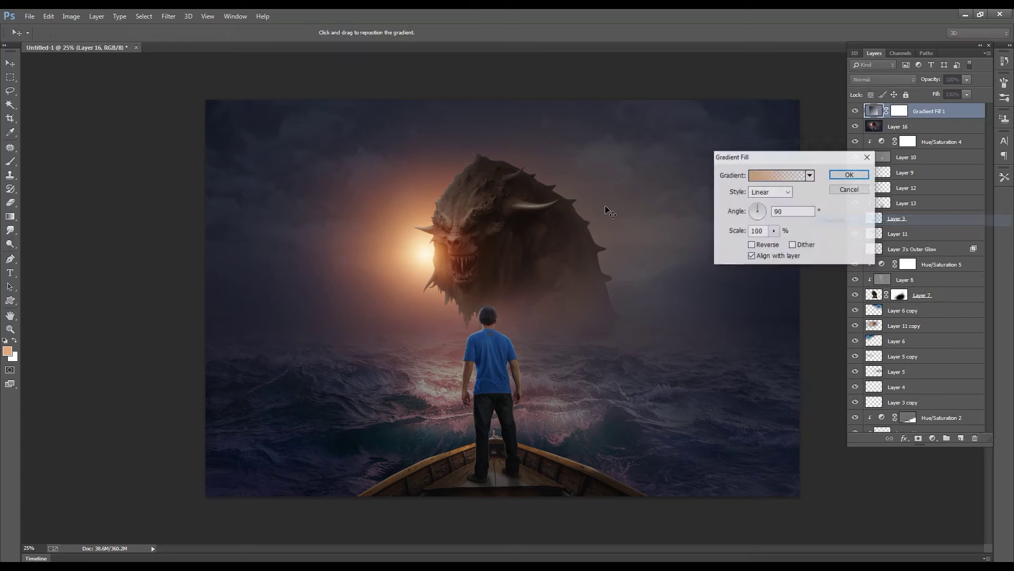
click(769, 171)
click(770, 170)
click(829, 137)
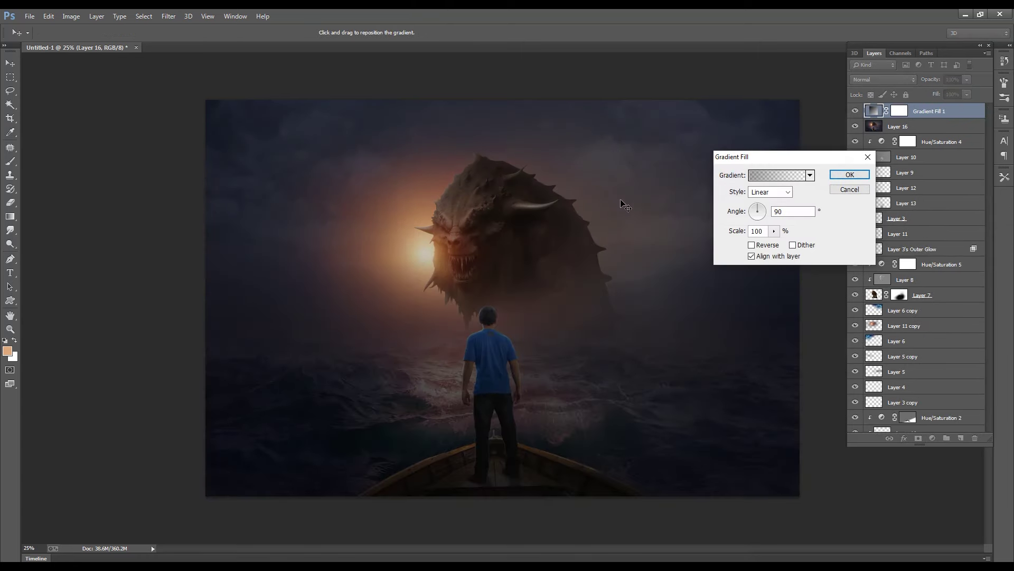
click(770, 192)
click(774, 231)
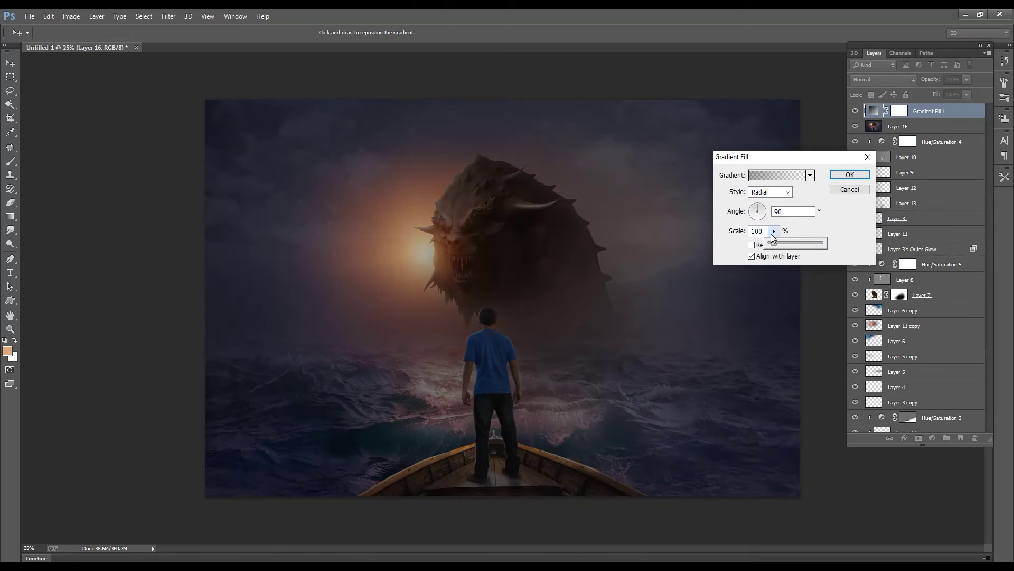
click(752, 244)
click(774, 231)
drag(769, 241, 784, 244)
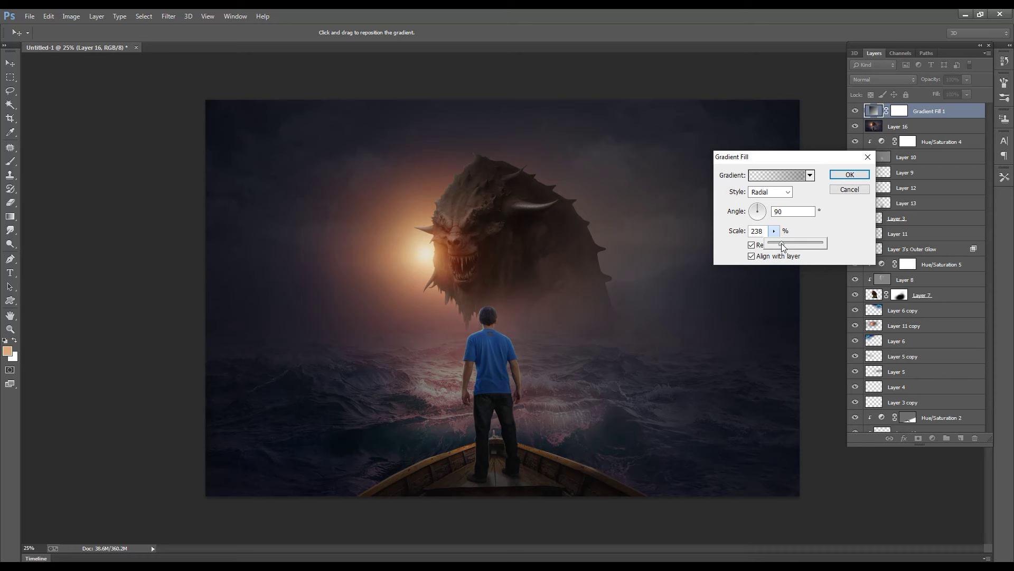
drag(781, 246, 778, 243)
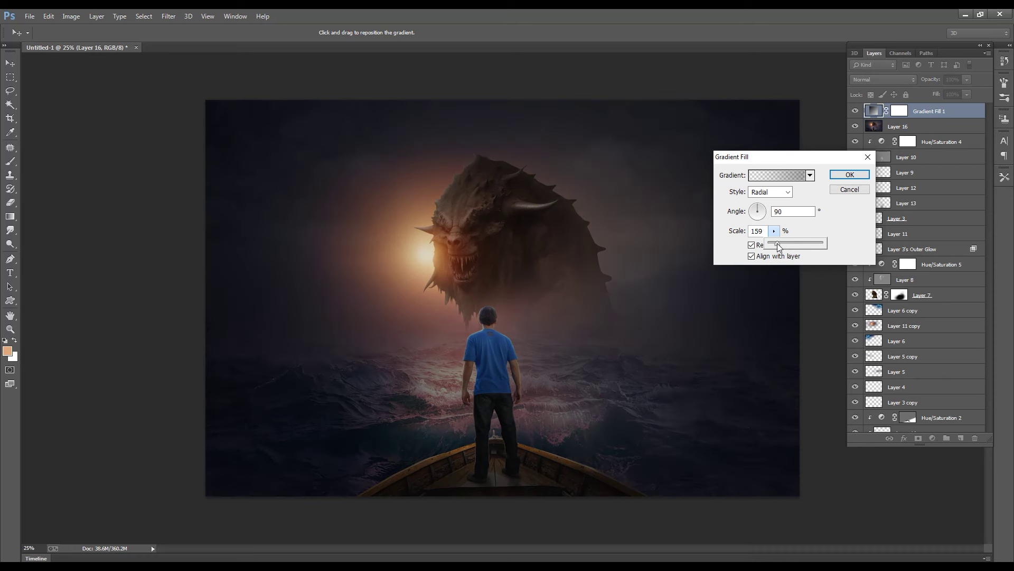
click(849, 174)
Rasterize the gradient layer and erase its darkening over the monster's head
key(e)
click(456, 230)
mouse_move(509, 249)
mouse_down()
mouse_move(526, 273)
mouse_move(462, 254)
mouse_move(487, 193)
mouse_move(498, 237)
mouse_move(493, 315)
mouse_move(464, 403)
mouse_move(560, 401)
mouse_move(505, 325)
mouse_move(419, 351)
mouse_move(544, 317)
mouse_move(521, 261)
mouse_move(433, 236)
mouse_move(403, 369)
mouse_move(578, 430)
mouse_move(581, 390)
mouse_move(412, 446)
mouse_move(521, 419)
mouse_move(488, 339)
mouse_up()
Resize the eraser to clear the monster's face and set the vignette opacity to 90%
key(bracketright)
key(bracketright)
key(bracketright)
key(bracketleft)
key(bracketleft)
key(bracketleft)
key(bracketright)
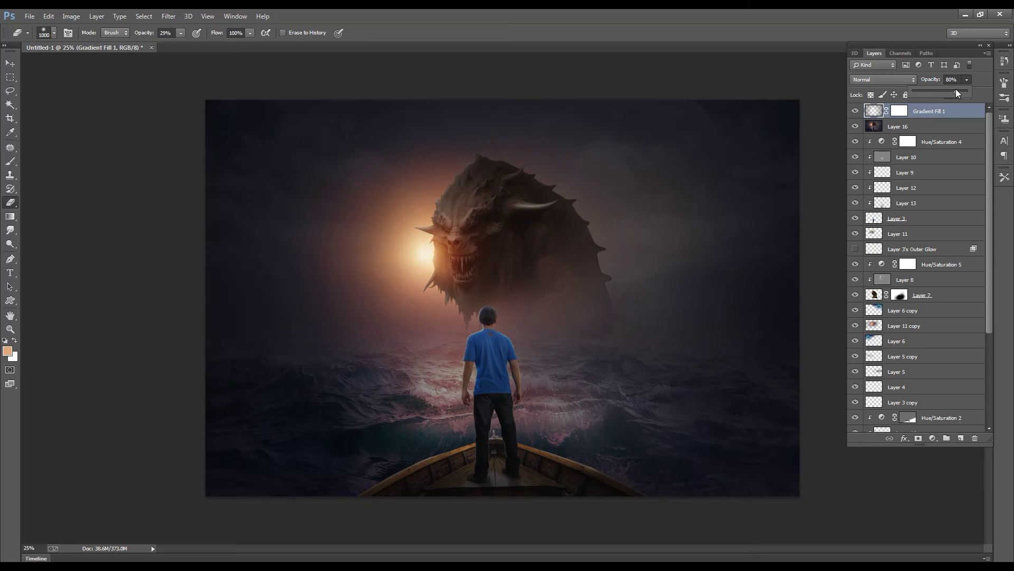
drag(959, 93, 962, 91)
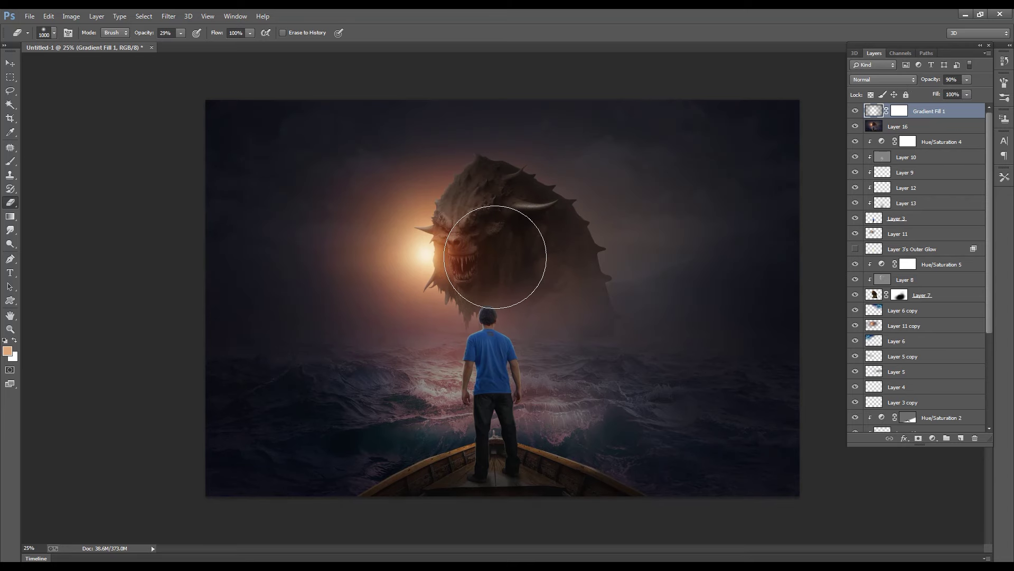
Merge the vignette with the stamped Layer 16 into one layer
shift+click(882, 129)
key(ctrl+e)
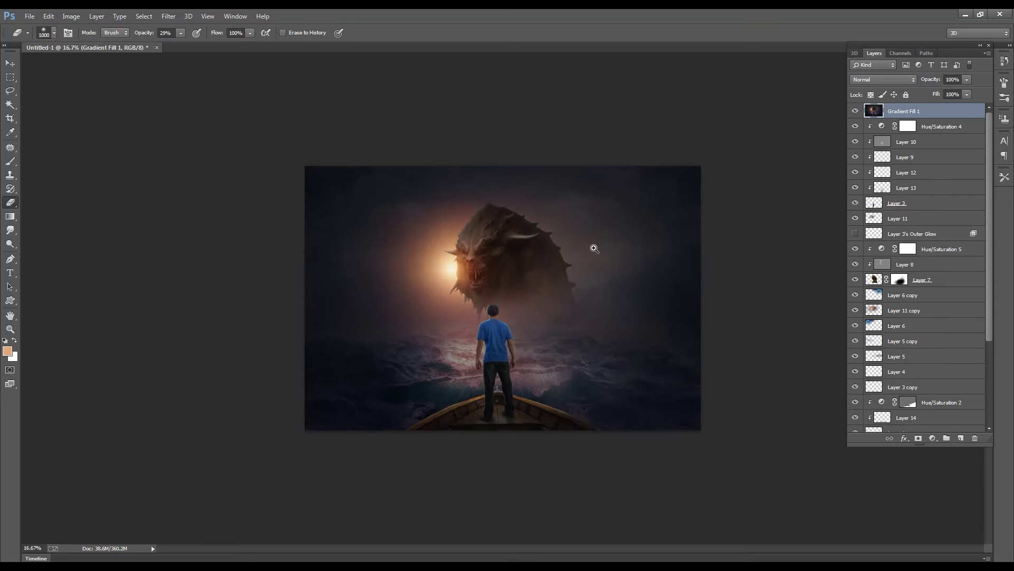
click(168, 15)
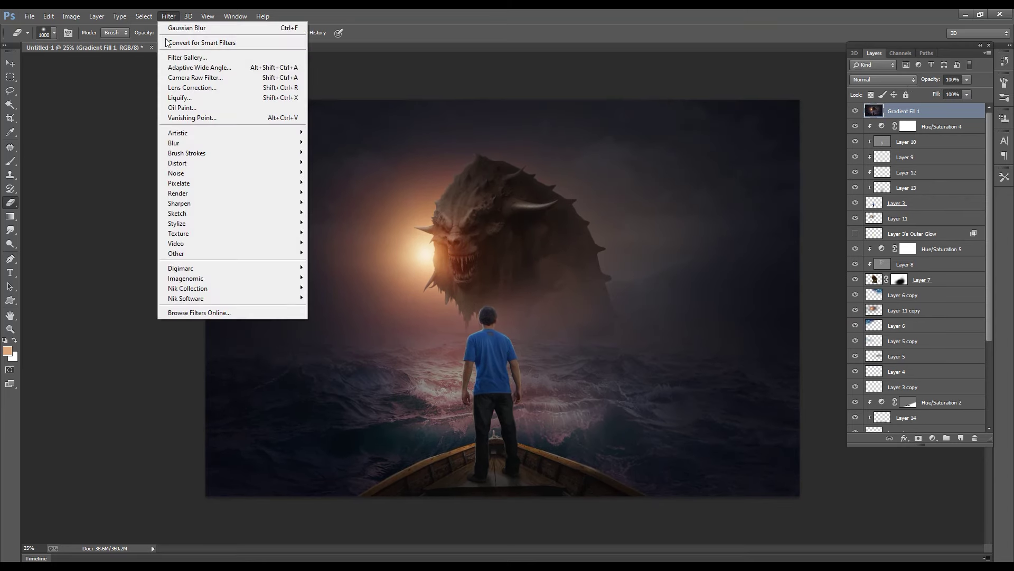
Open the Camera Raw Filter and adjust Clarity and Blacks in the Basic panel
click(188, 79)
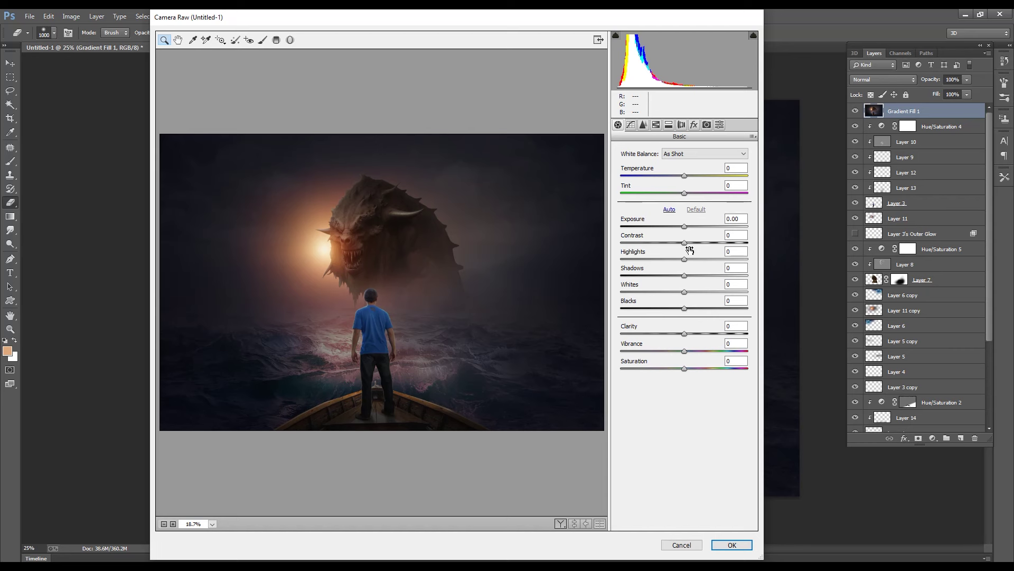
click(453, 316)
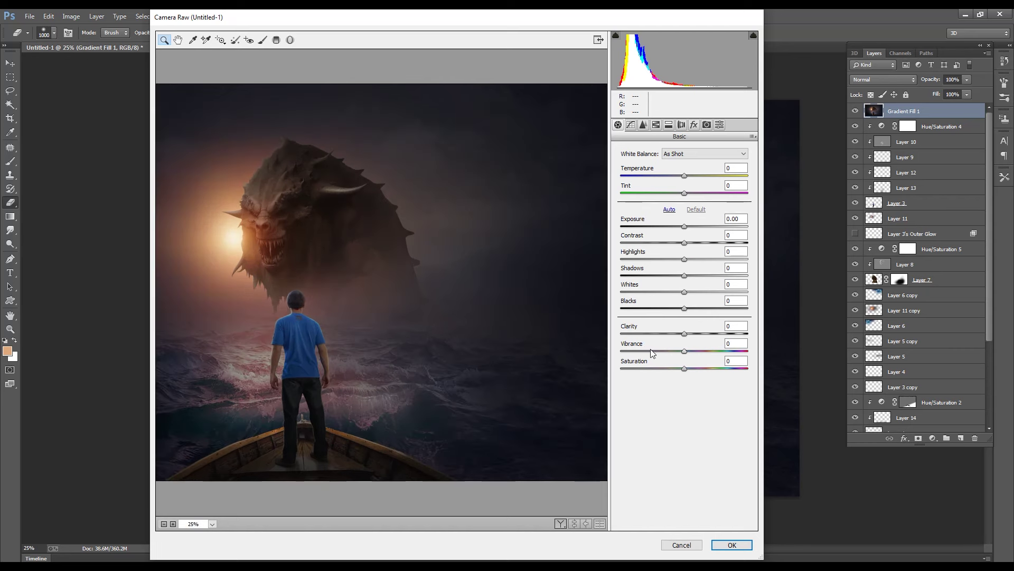
mouse_move(685, 334)
mouse_down()
mouse_move(695, 333)
mouse_move(693, 351)
mouse_up()
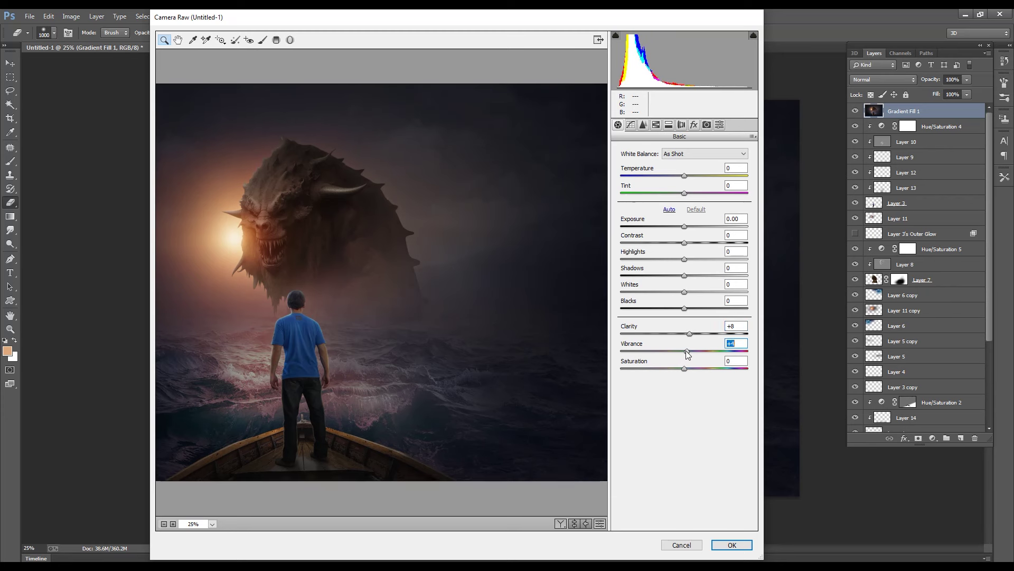
click(684, 308)
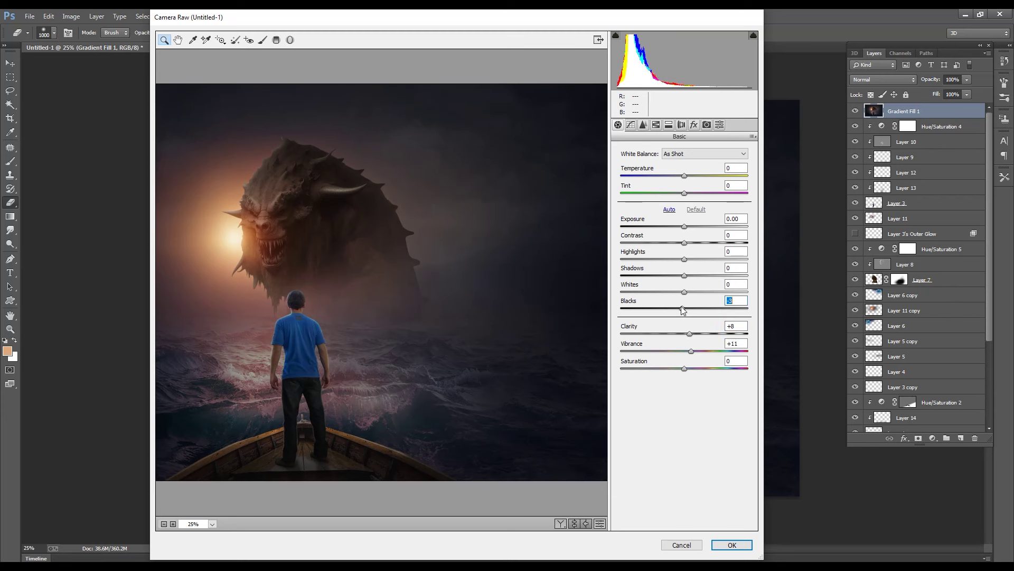
key(ctrl+minus)
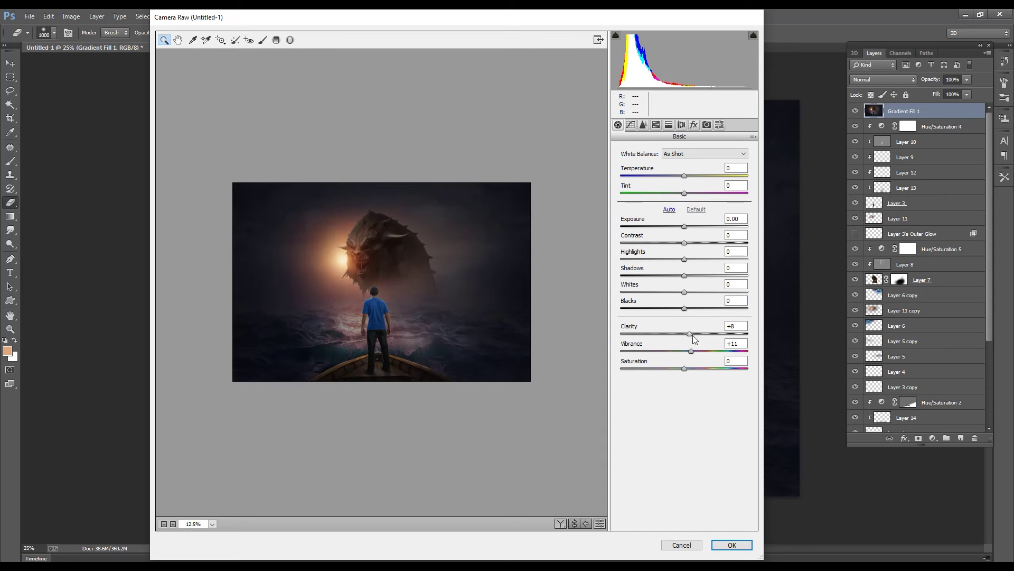
drag(690, 335, 695, 309)
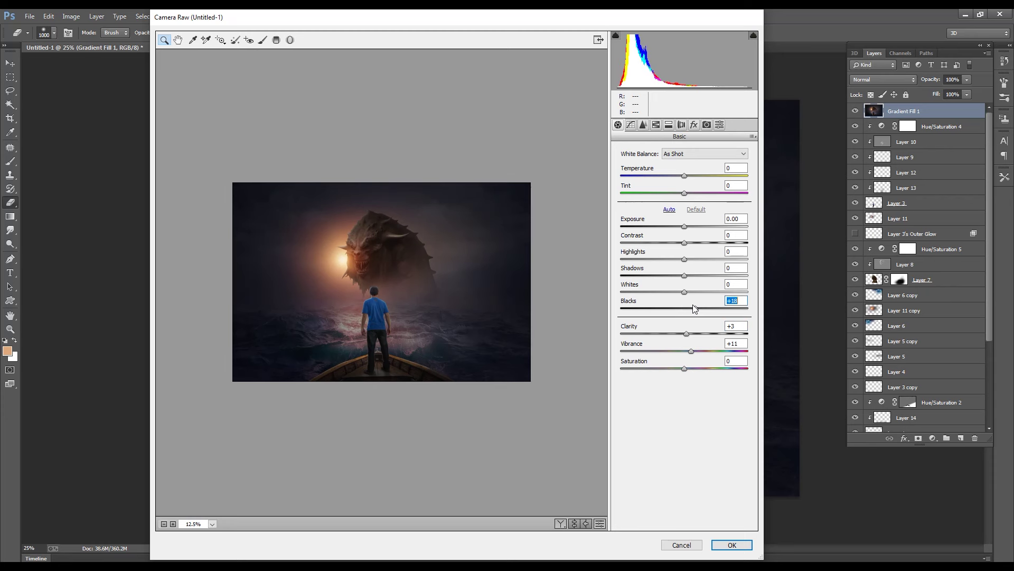
drag(684, 292, 691, 277)
click(396, 227)
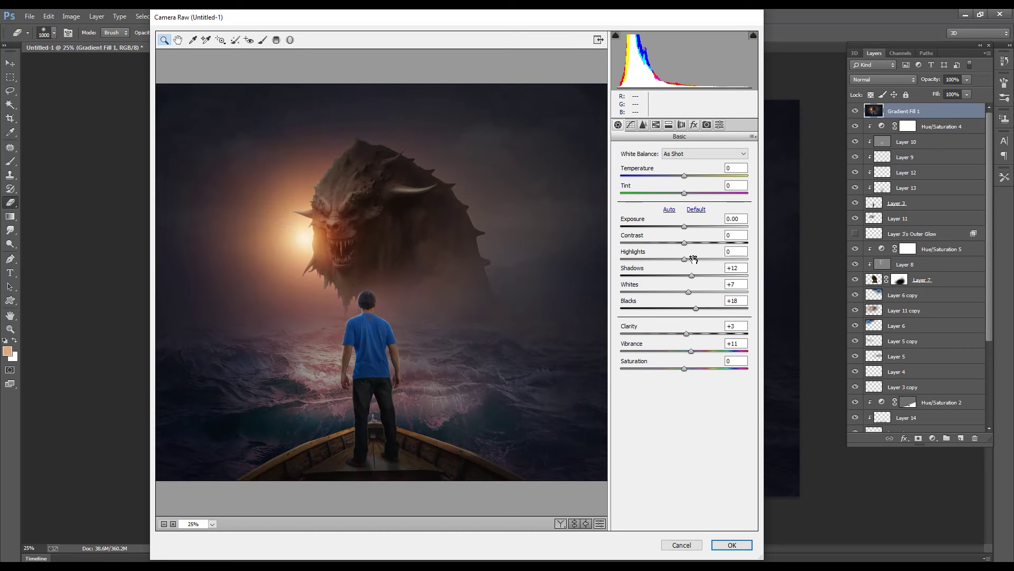
Set Highlights -2, Temperature +7 and Tint -14, then fine-tune the Blacks
drag(686, 262, 683, 262)
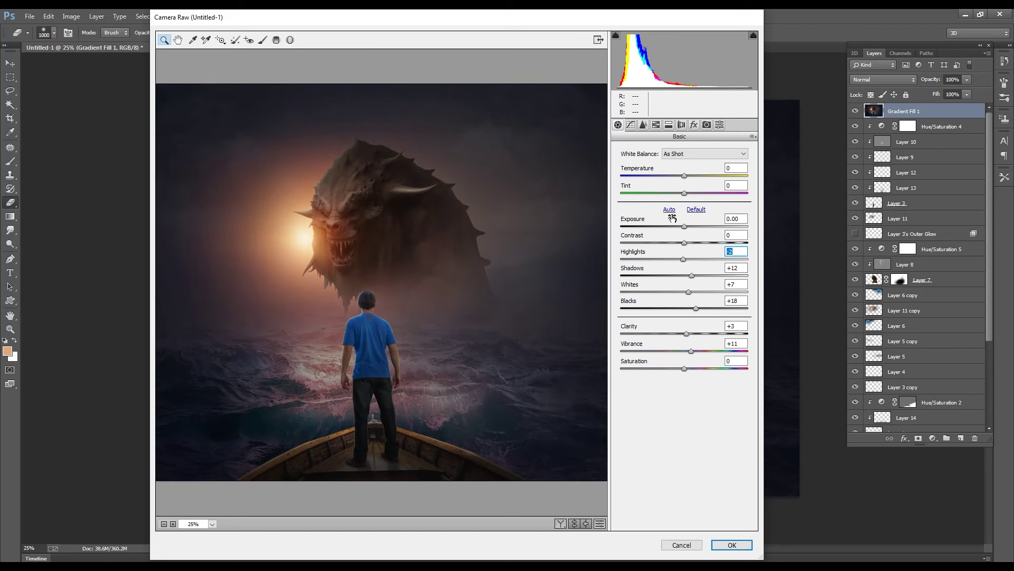
click(689, 176)
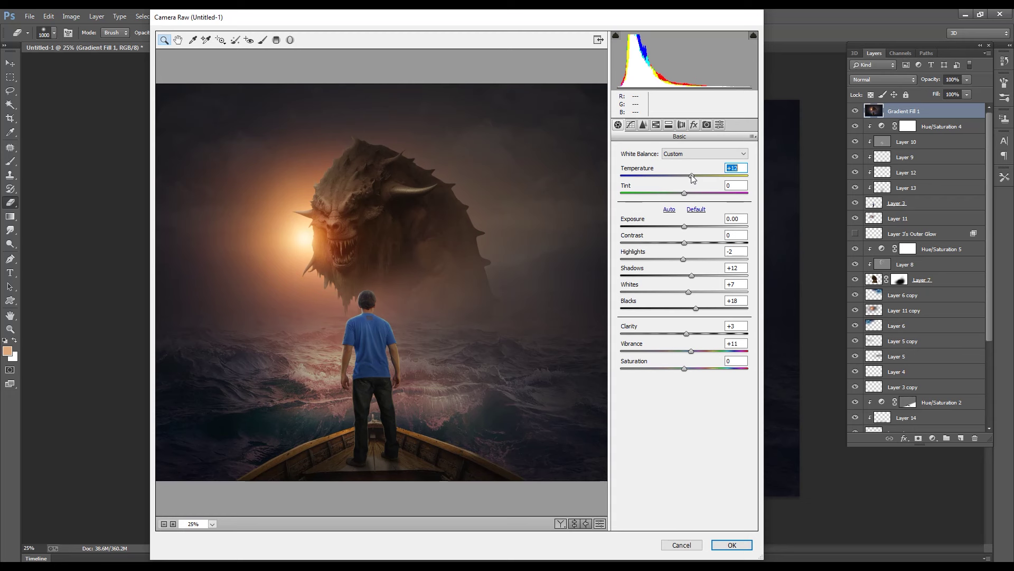
drag(684, 194, 688, 177)
click(673, 193)
drag(696, 309, 683, 309)
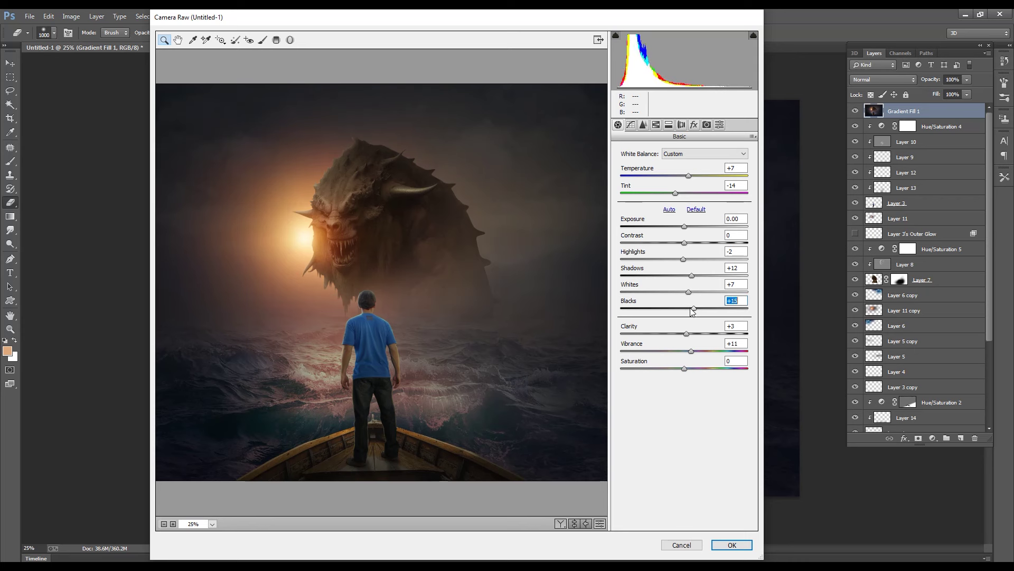
alt+click(445, 205)
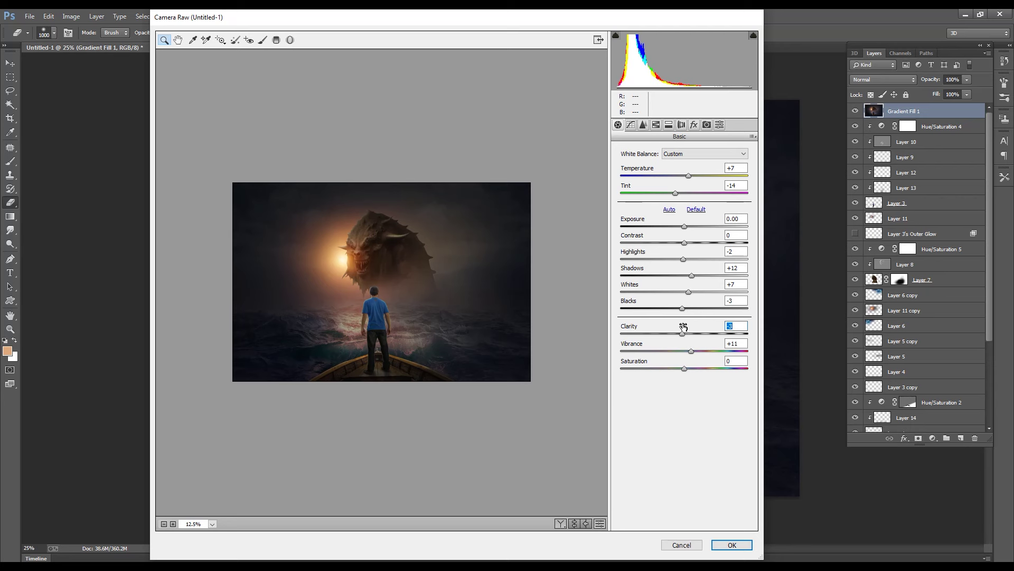
drag(682, 309, 698, 309)
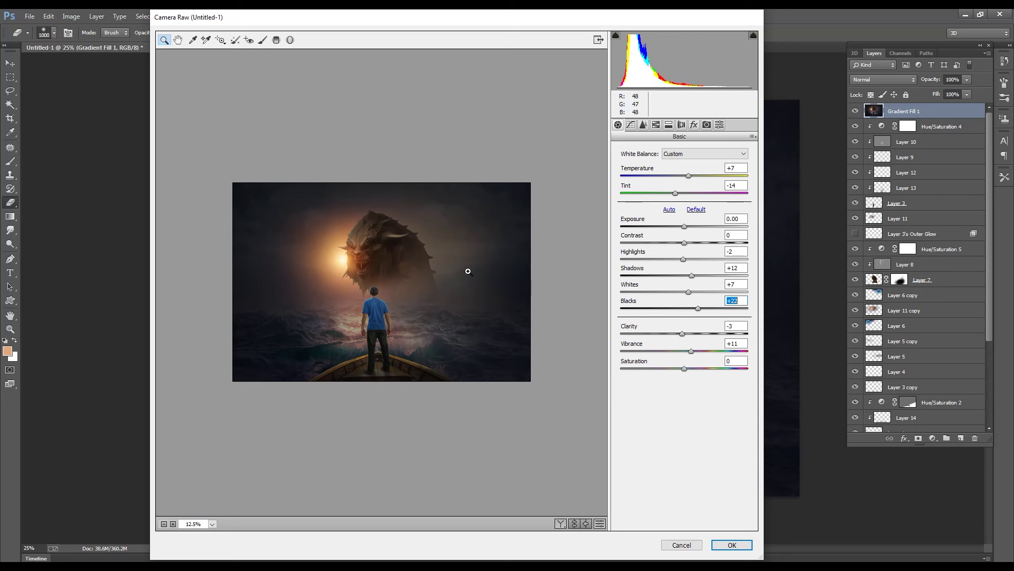
click(468, 271)
drag(698, 309, 709, 276)
key(ctrl+minus)
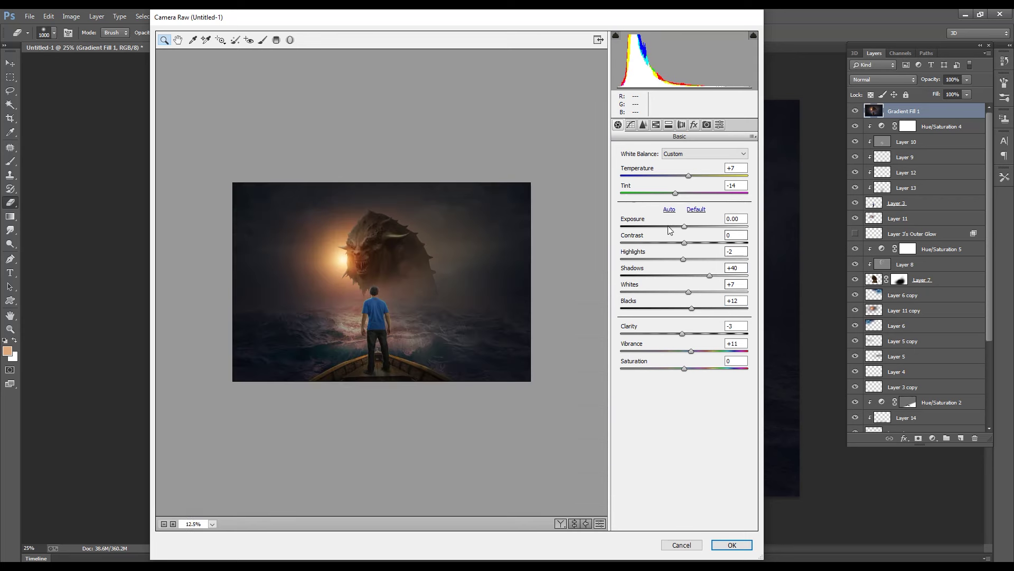
In Camera Raw HSL, adjust the Yellows and Blues luminance
click(656, 124)
click(680, 165)
click(457, 215)
key(ctrl+minus)
click(417, 272)
mouse_move(684, 235)
mouse_down()
mouse_move(711, 234)
mouse_move(684, 235)
mouse_up()
click(685, 217)
mouse_move(685, 287)
mouse_down()
mouse_move(661, 287)
mouse_move(715, 287)
mouse_up()
Boost Yellows and Oranges saturation, shift Blues hue to -11, and apply the grade
click(645, 168)
drag(684, 234, 696, 217)
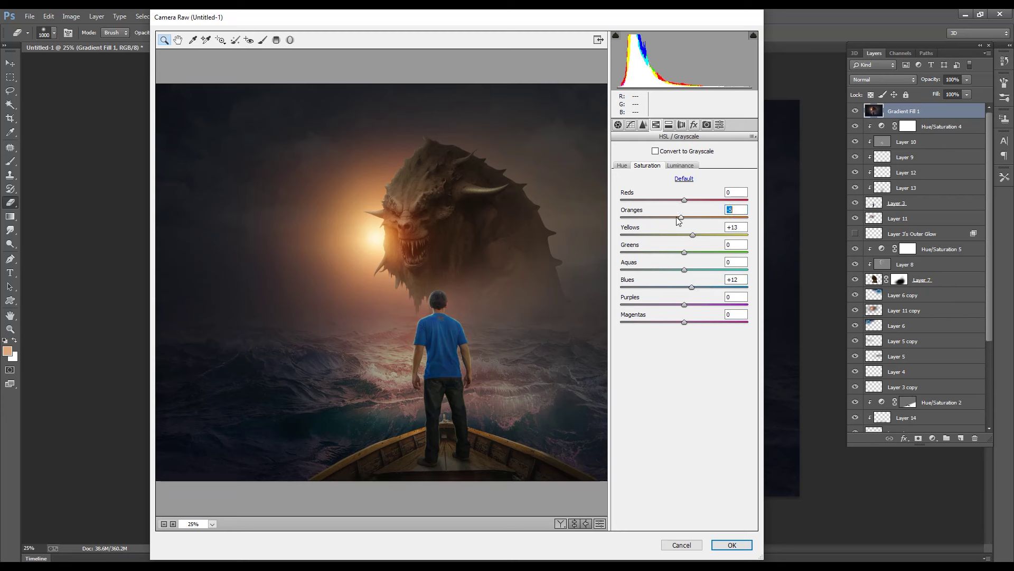
drag(692, 234, 688, 235)
click(622, 165)
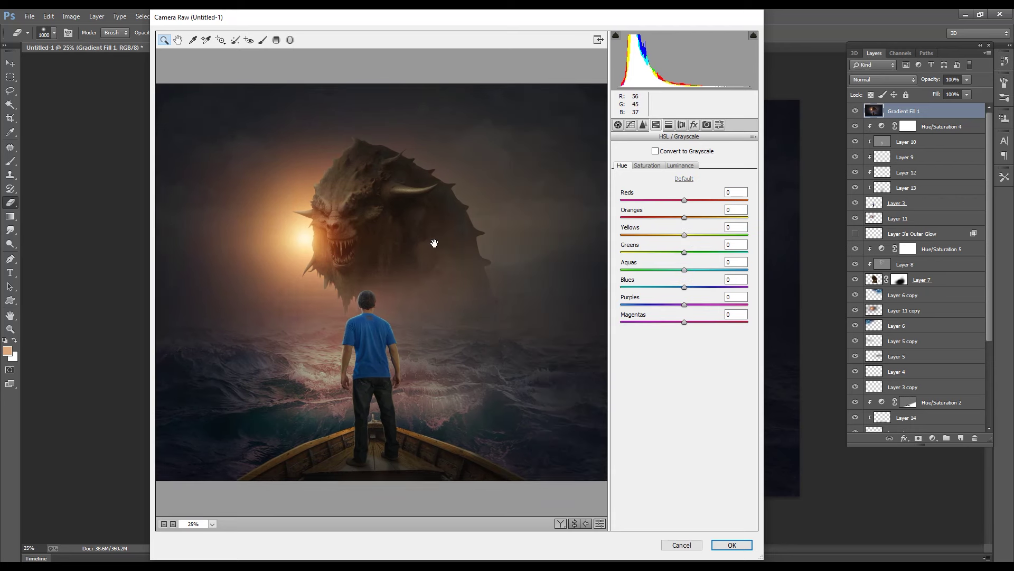
key(ctrl+minus)
drag(684, 288, 677, 288)
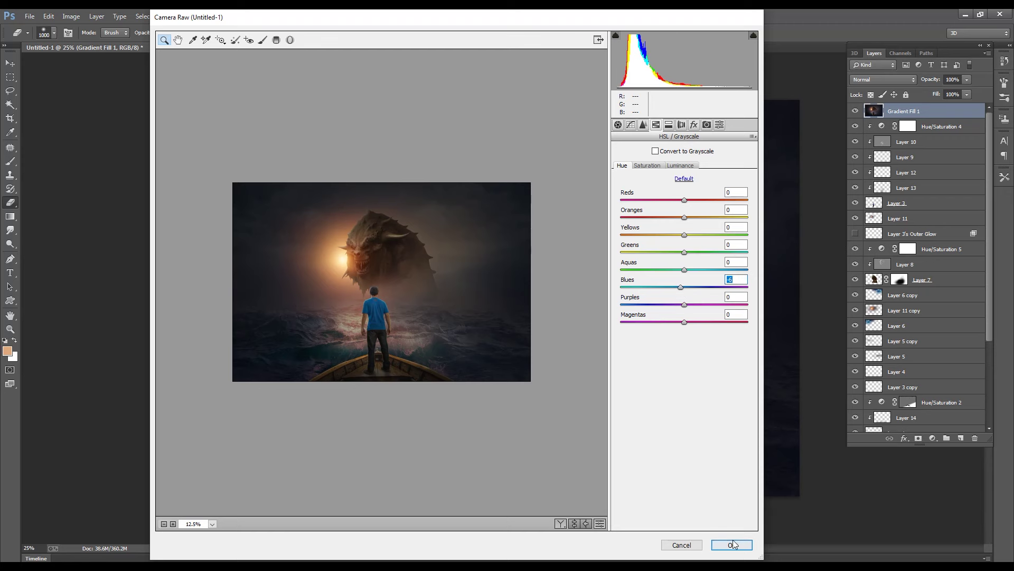
click(643, 124)
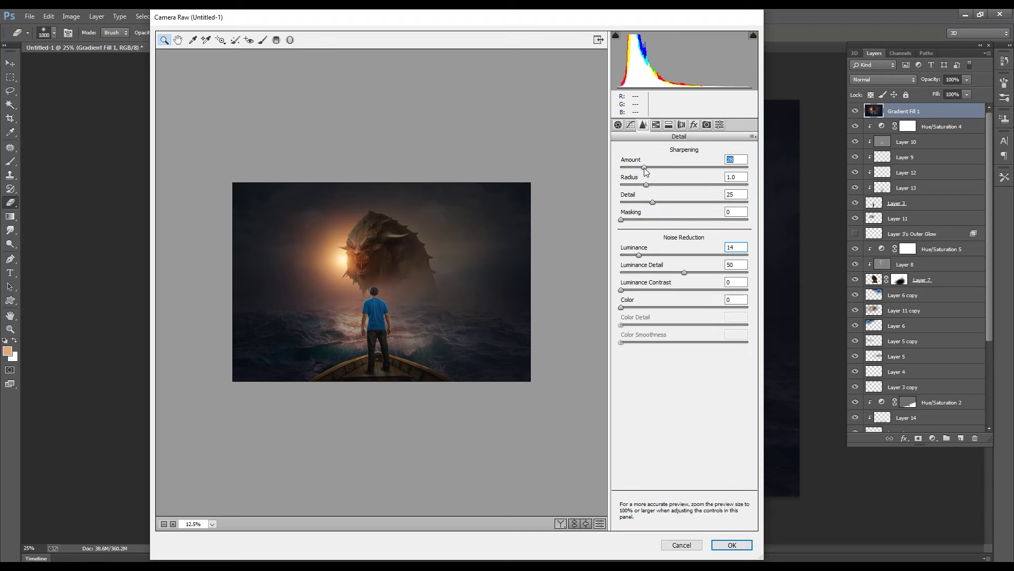
click(719, 545)
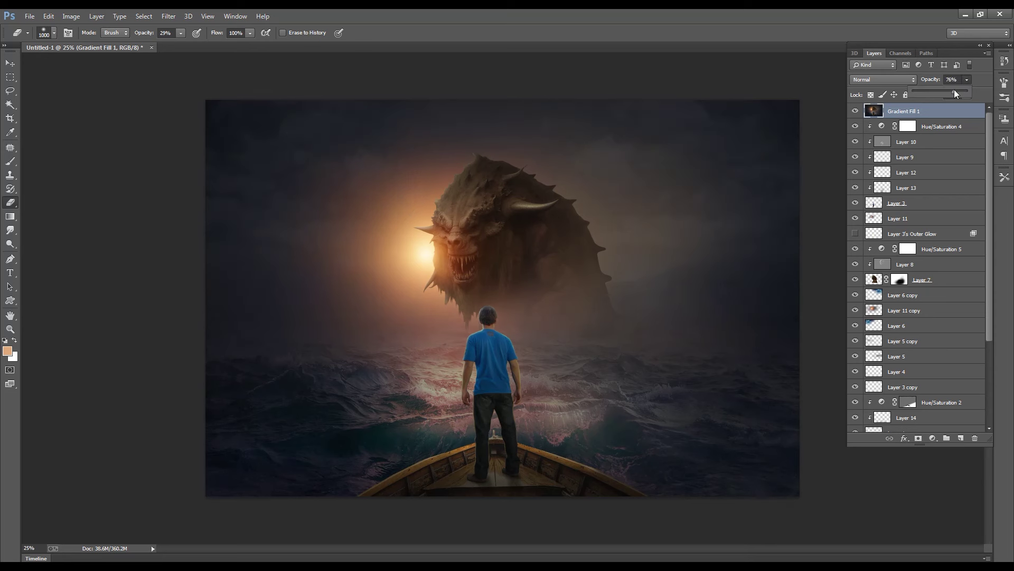
Launch Nik Color Efex Pro 4 on the composite from the Filter menu
key(ctrl+minus)
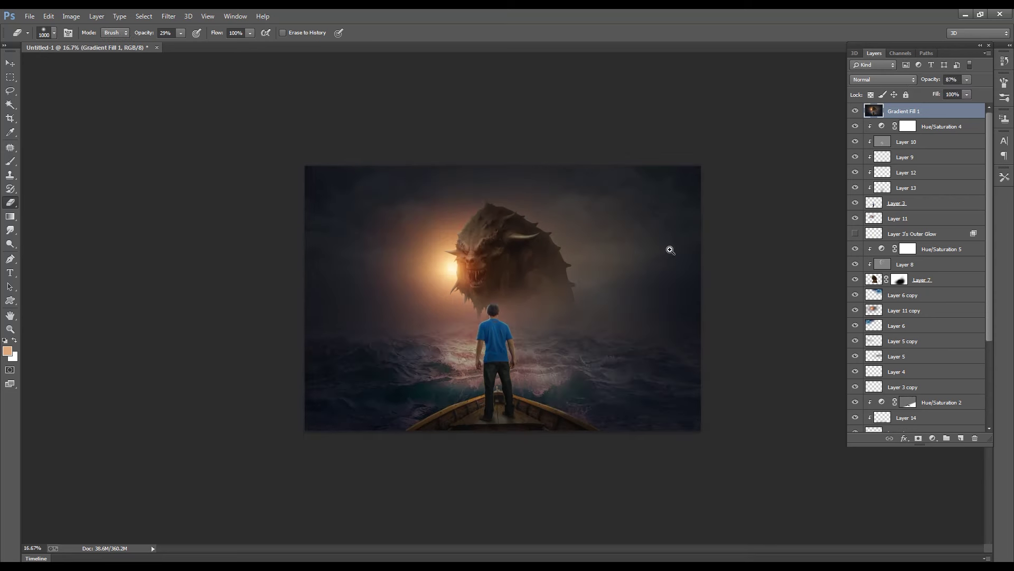
click(670, 250)
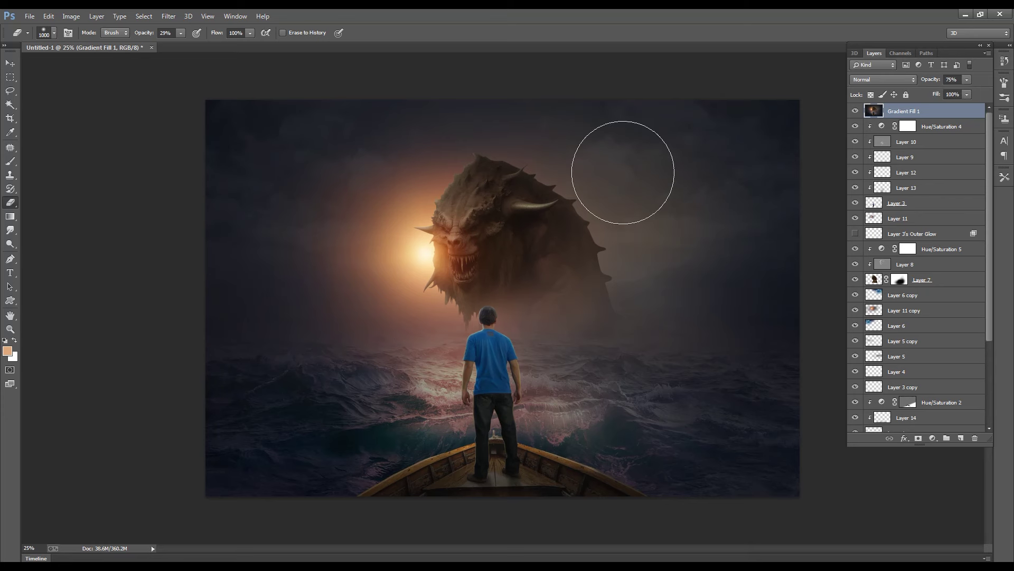
click(478, 243)
click(169, 16)
click(338, 297)
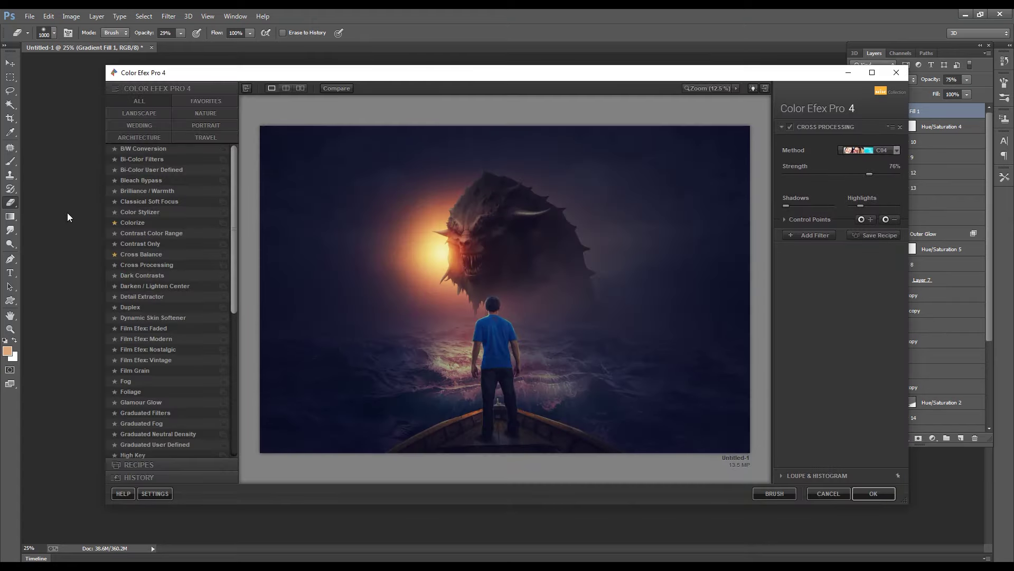
Preview filters from Bi-Color Filters through Contrast Only, then pick Cross Balance
click(142, 159)
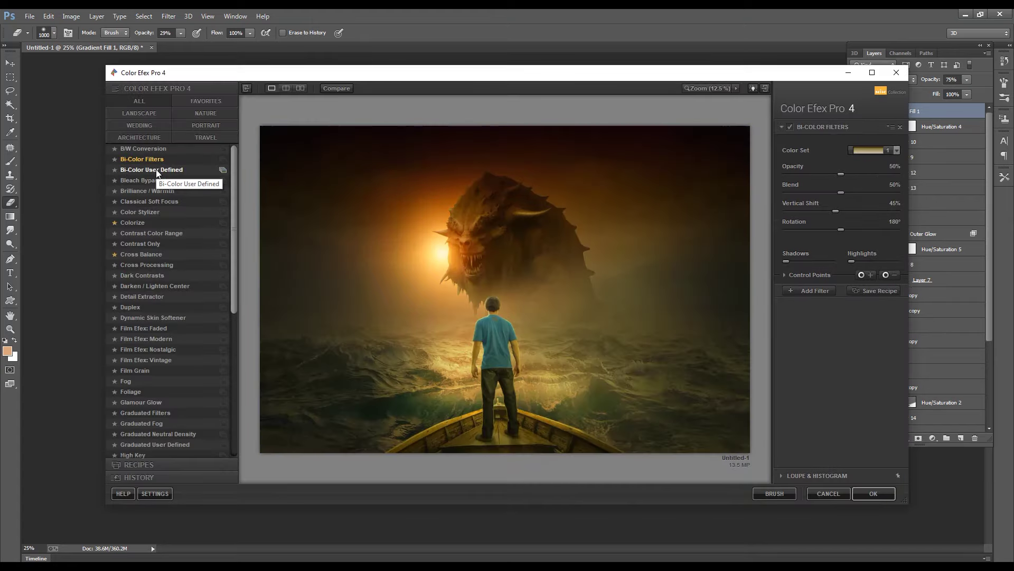
click(156, 170)
click(144, 180)
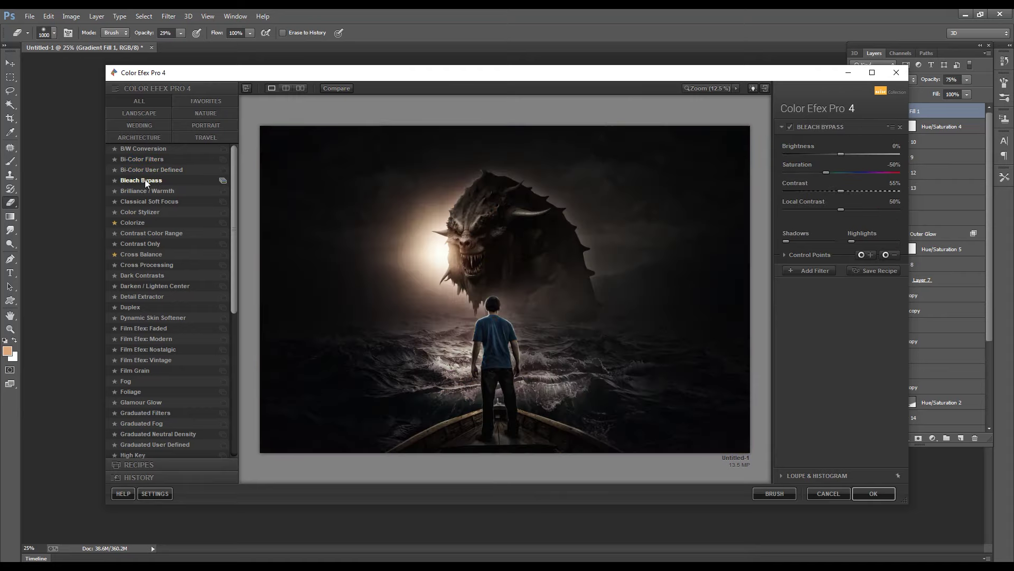
click(141, 190)
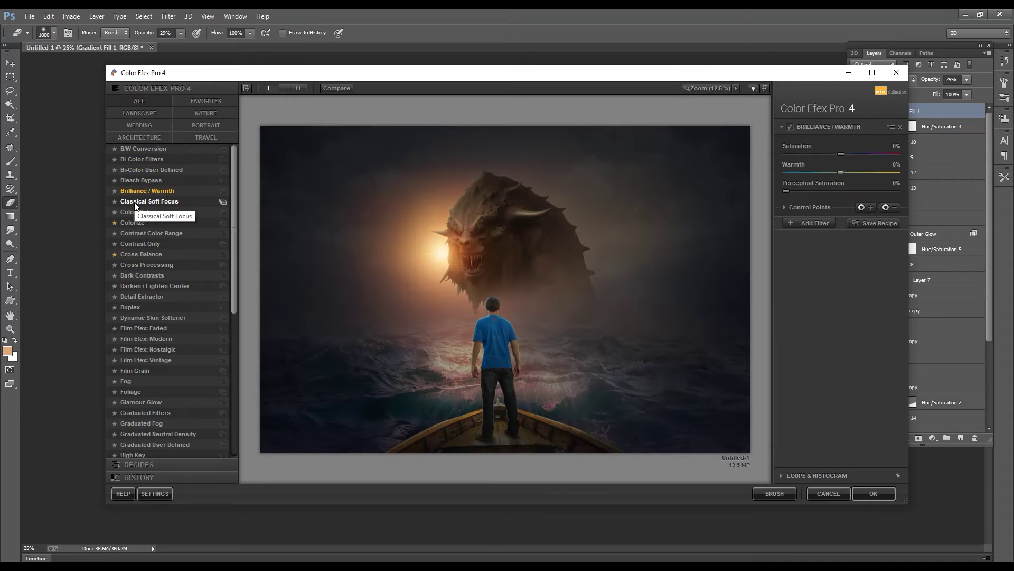
click(135, 203)
click(133, 212)
click(139, 243)
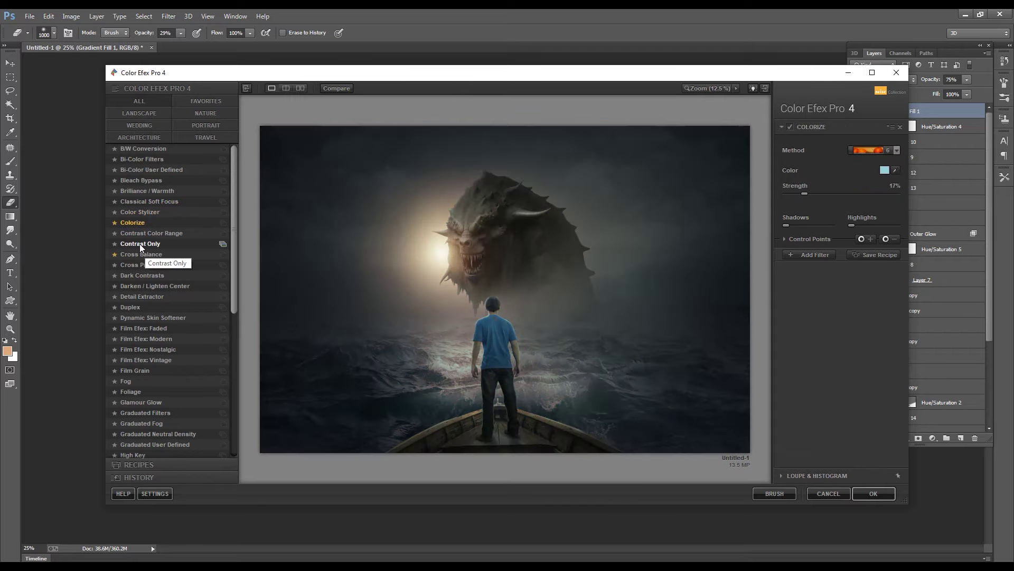
click(133, 256)
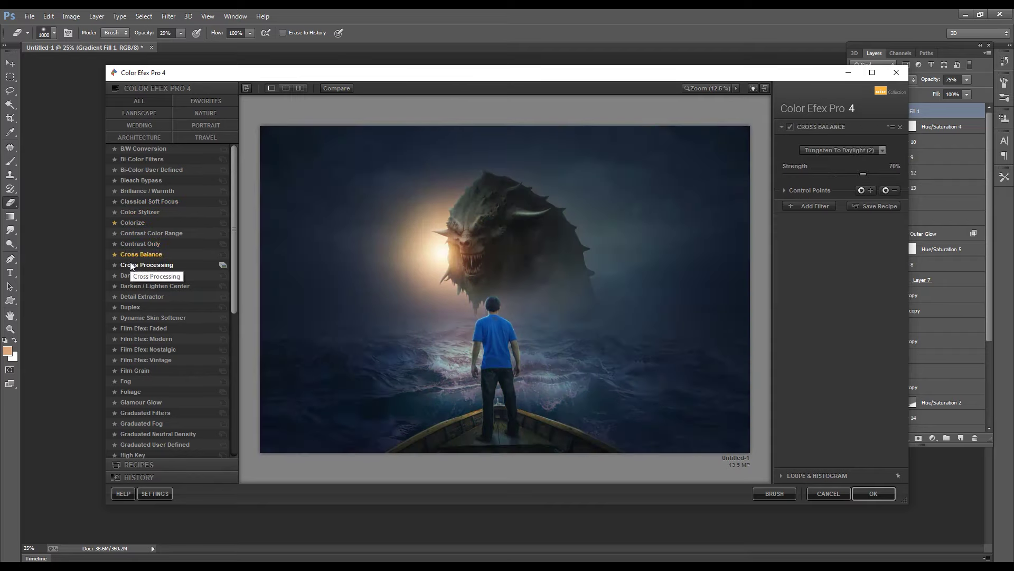
Set Cross Balance to Daylight To Tungsten (3) at about 35% strength and add a second filter slot
drag(862, 173, 874, 180)
drag(810, 182, 779, 180)
click(848, 151)
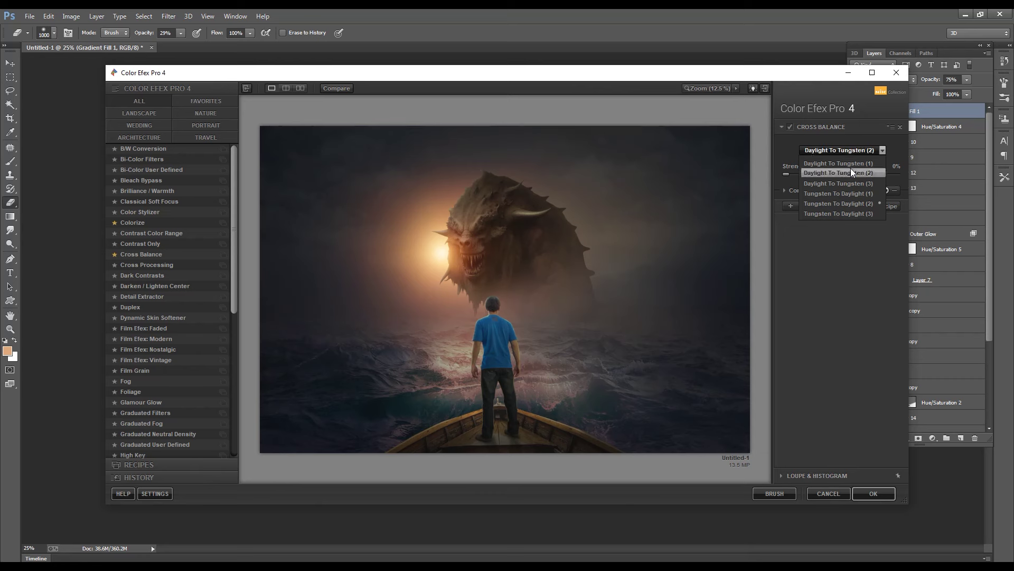
click(839, 163)
click(823, 150)
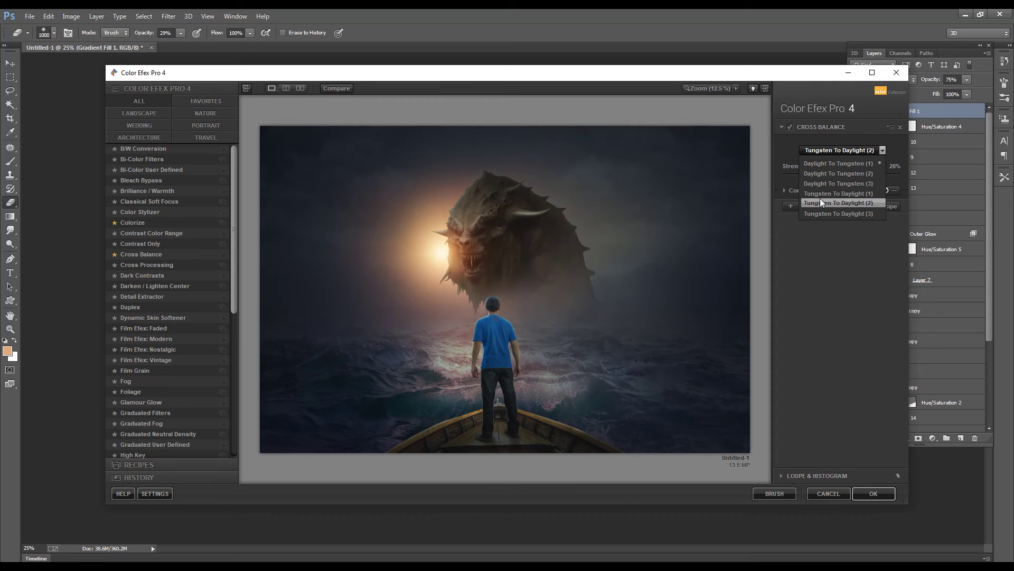
click(824, 185)
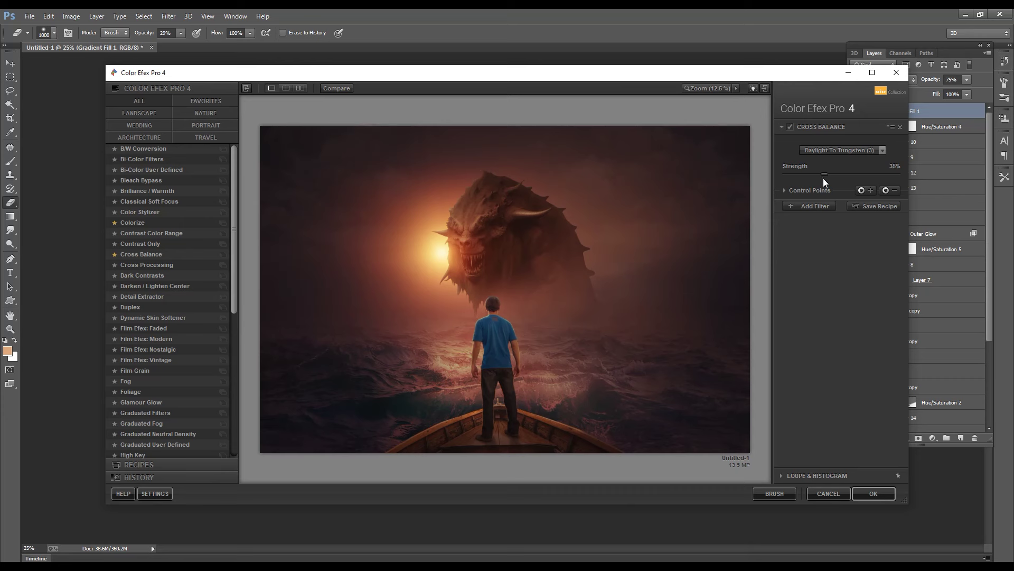
click(808, 206)
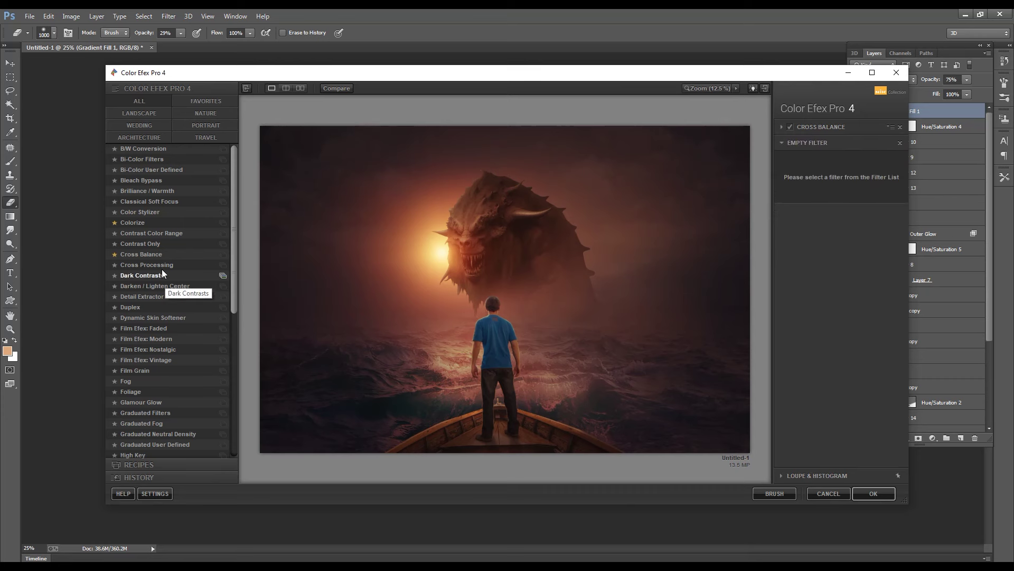
Add a Darken / Lighten Center vignette with darker borders and apply the filters
click(130, 285)
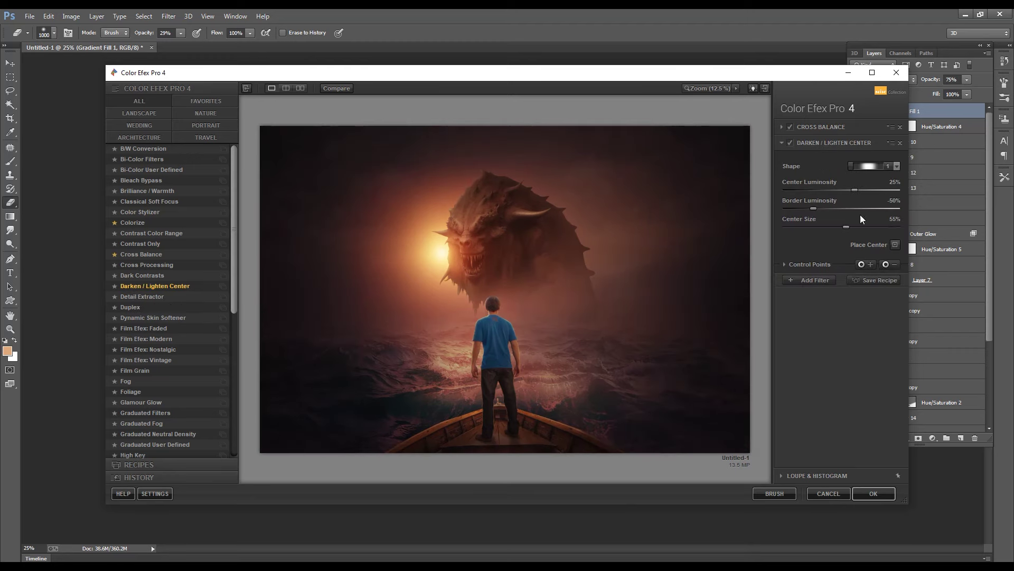
mouse_move(814, 207)
mouse_down()
mouse_move(796, 214)
mouse_move(834, 209)
mouse_move(835, 191)
mouse_up()
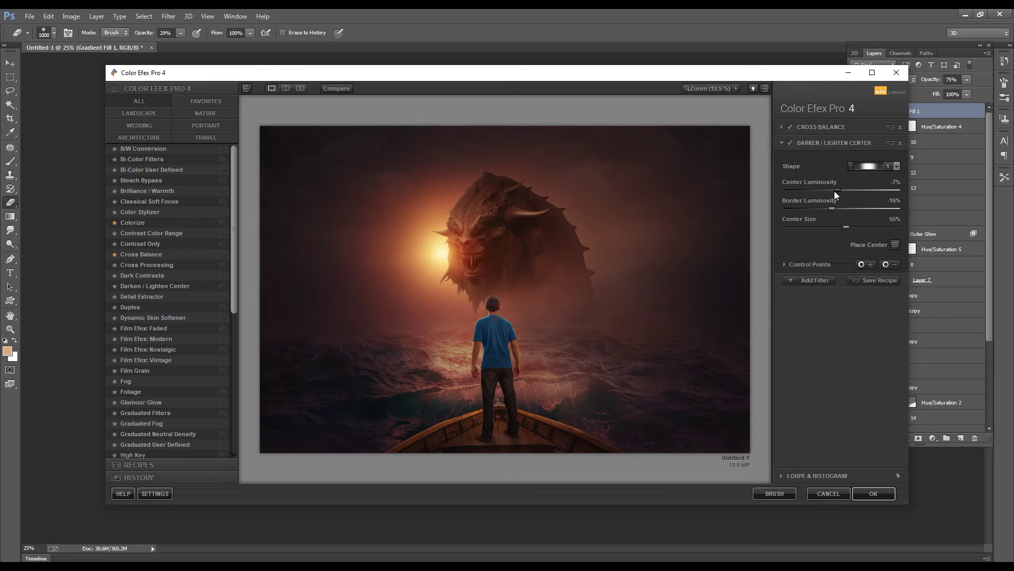
drag(832, 207, 834, 228)
click(874, 167)
click(871, 492)
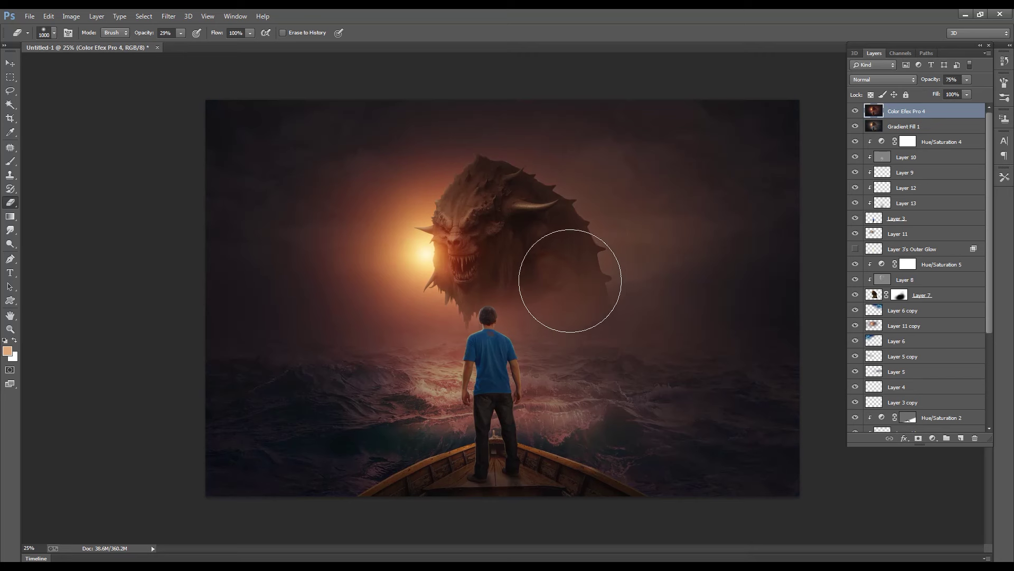
Select the Smudge tool and enlarge its brush to 800 px
key(ctrl+minus)
ctrl+click(674, 324)
key(alt)
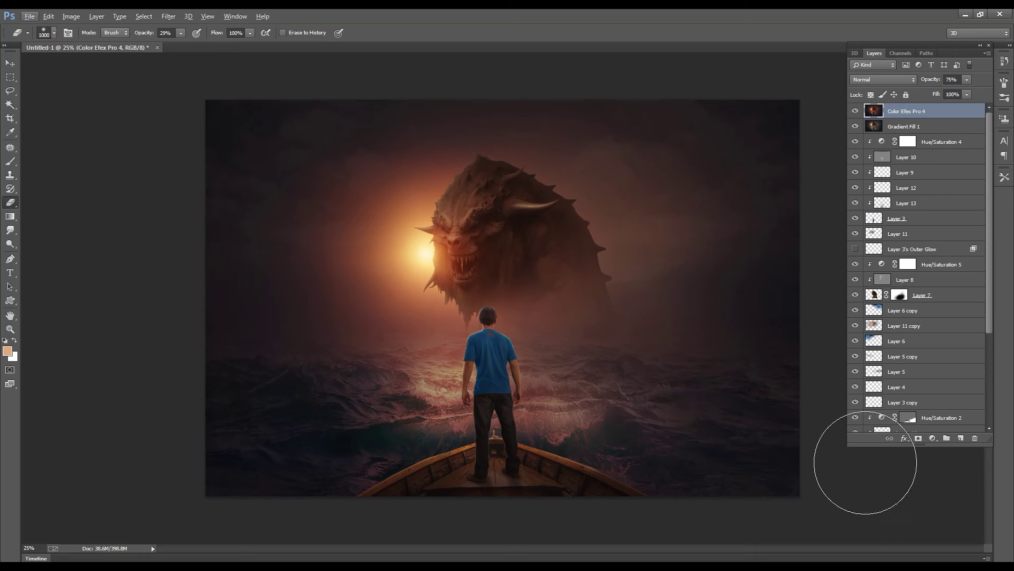
click(10, 230)
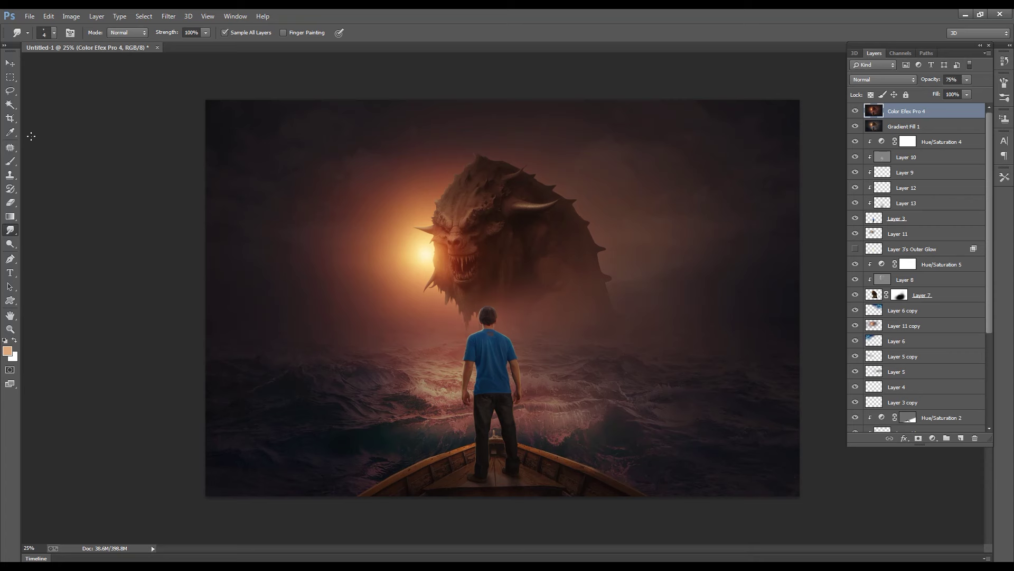
key(bracketright)
key(bracketright)
key(bracketright)
key(alt)
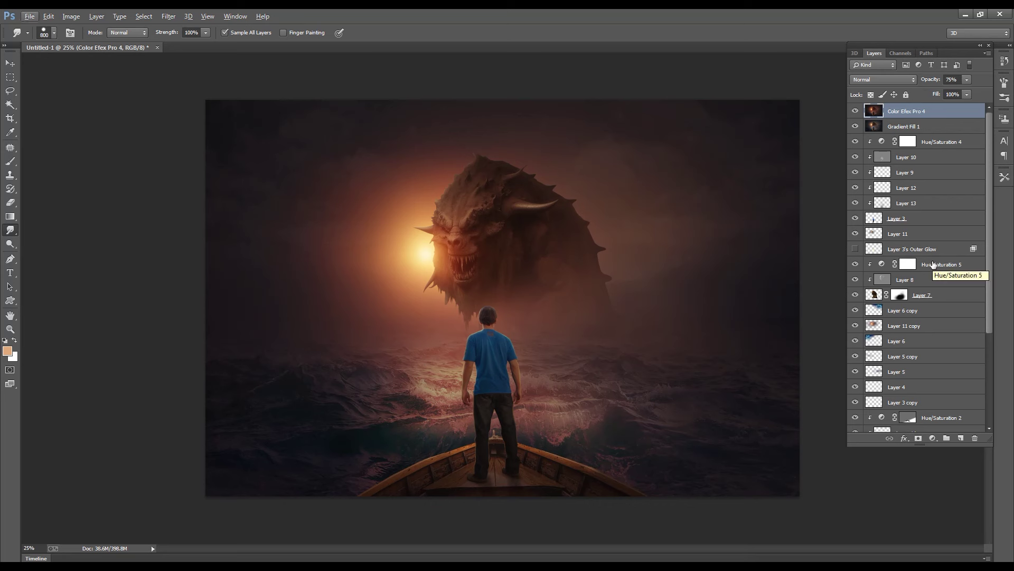